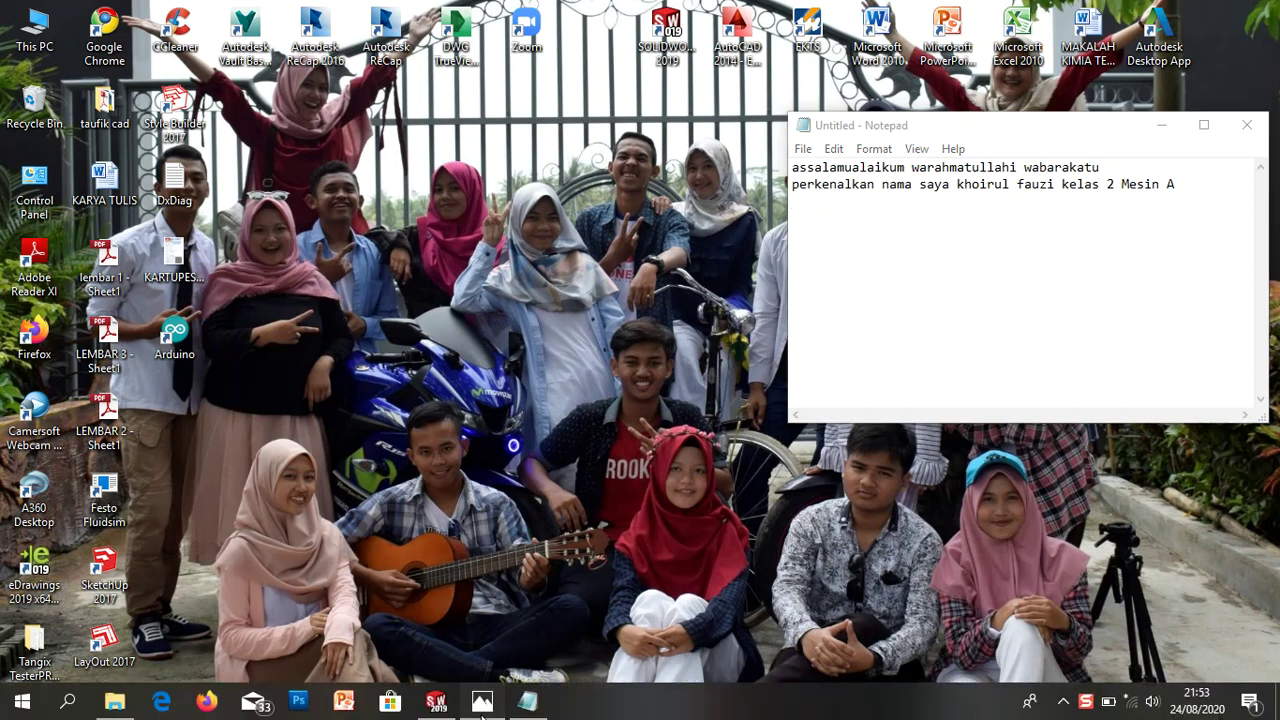
- Bring the Photos reference drawing of the flanged part in front of Notepad
left_click(482, 702)
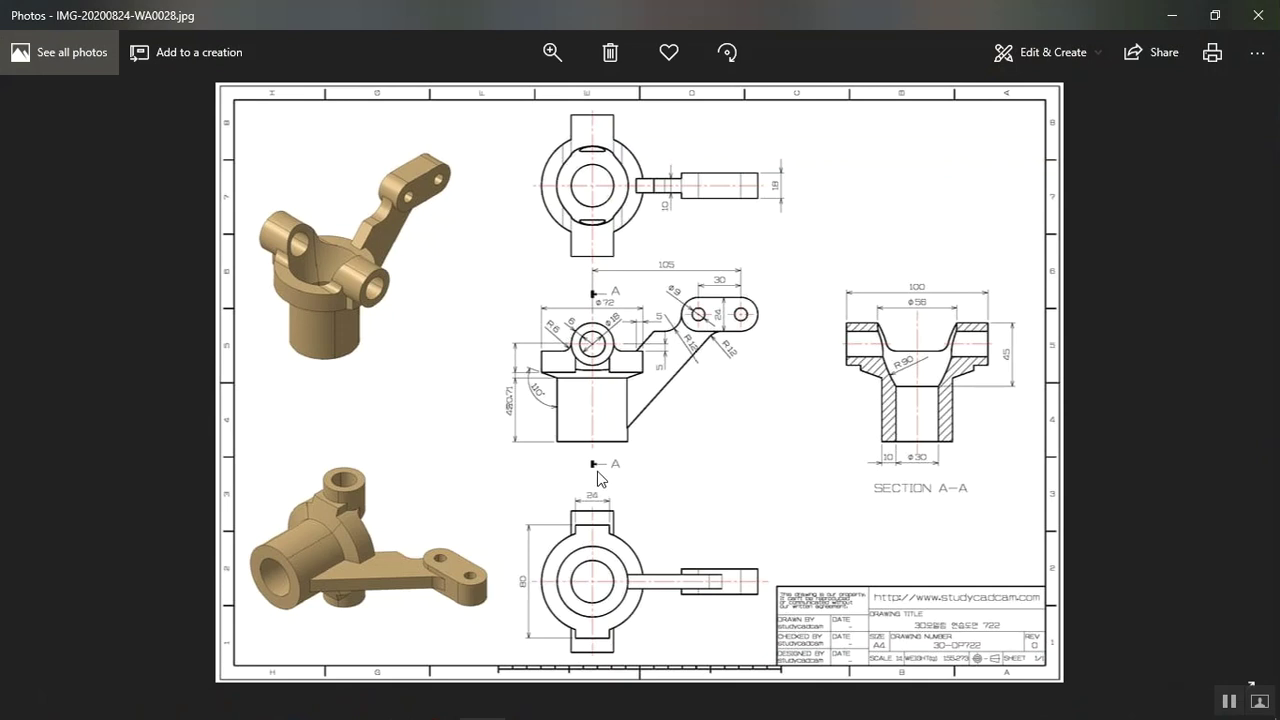
- Switch to the SOLIDWORKS 2019 window and start a new document
left_click(435, 701)
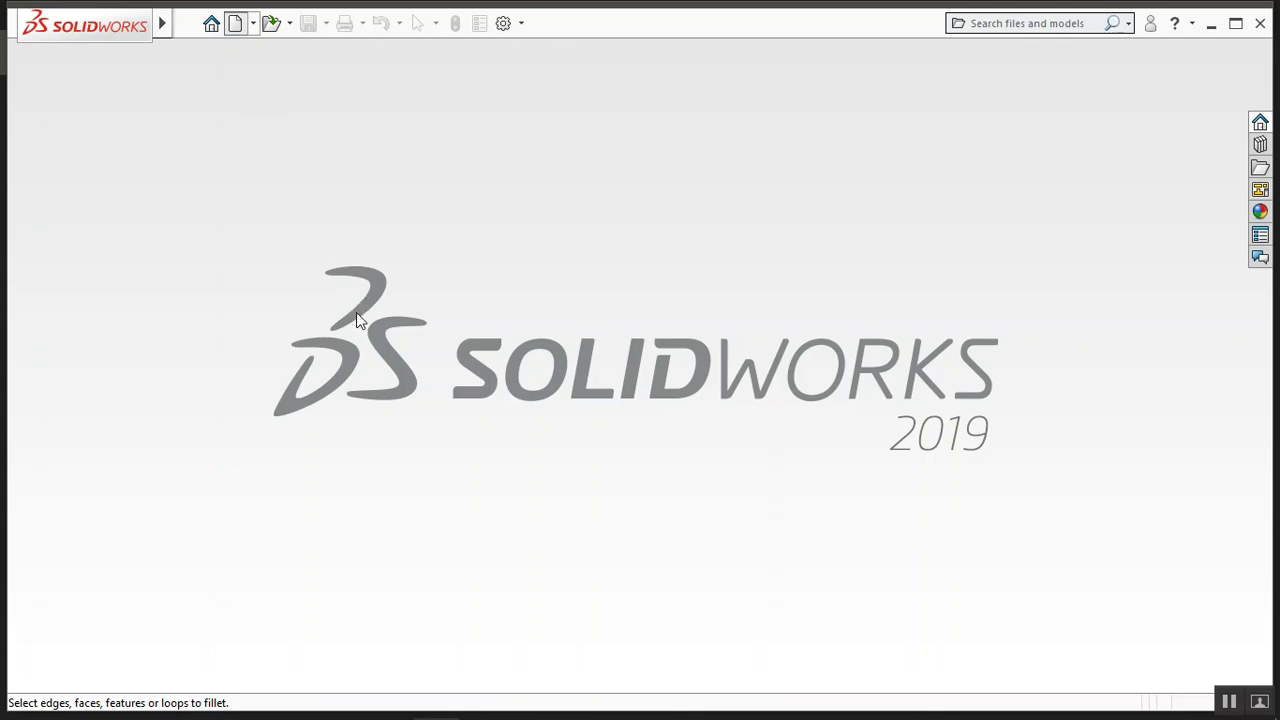
left_click(234, 22)
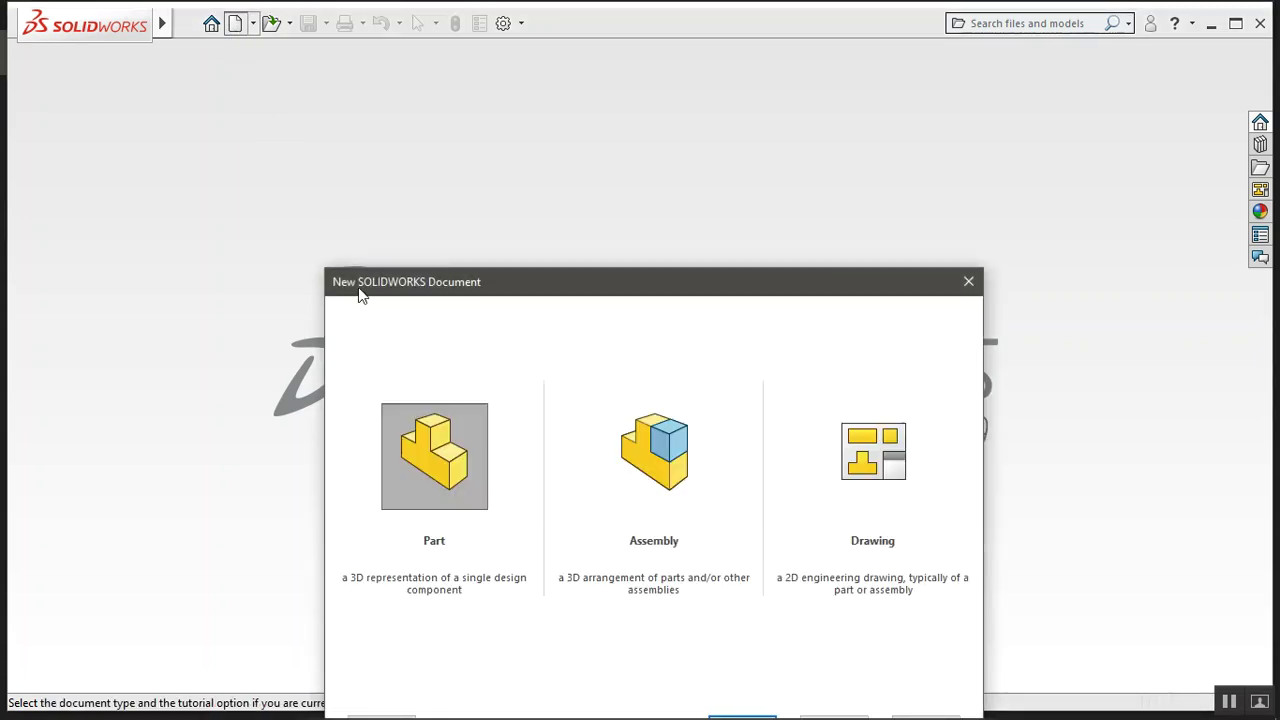
- Create a new Part document, Part2, from the New SOLIDWORKS Document dialog
double_click(430, 437)
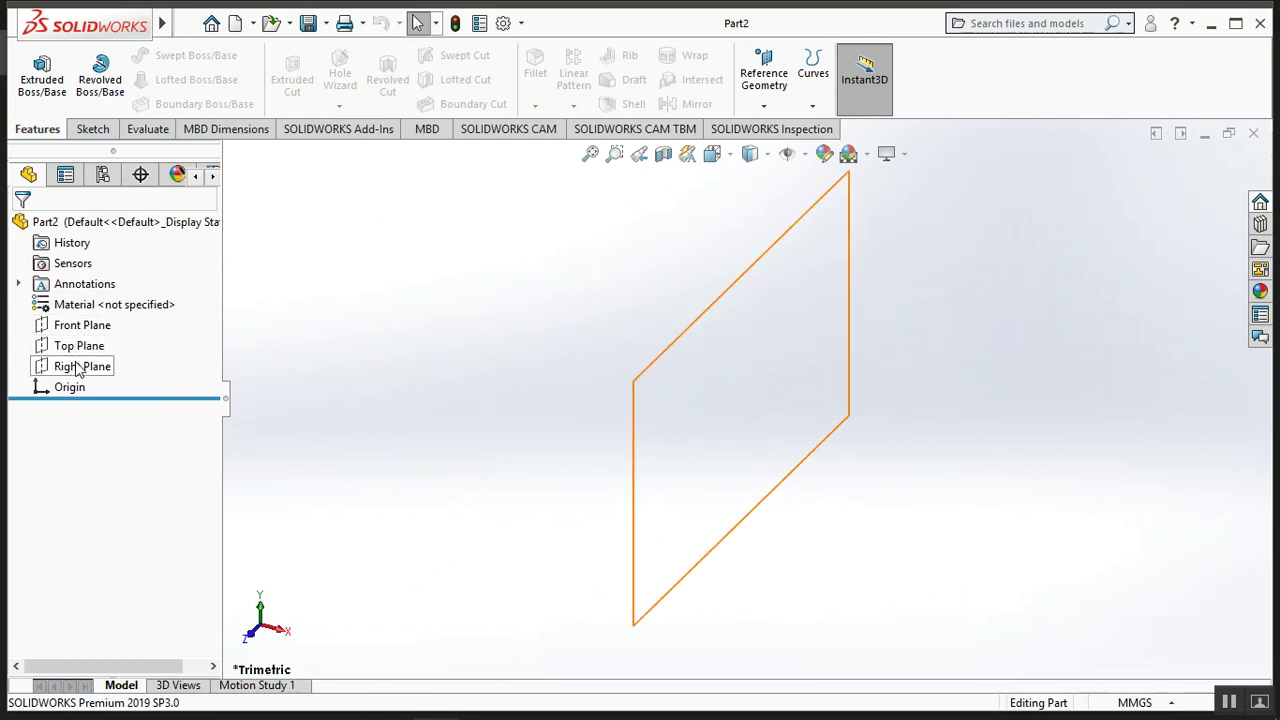
- Start a sketch on the Right Plane and draw a vertical centerline through the origin
left_click(79, 369)
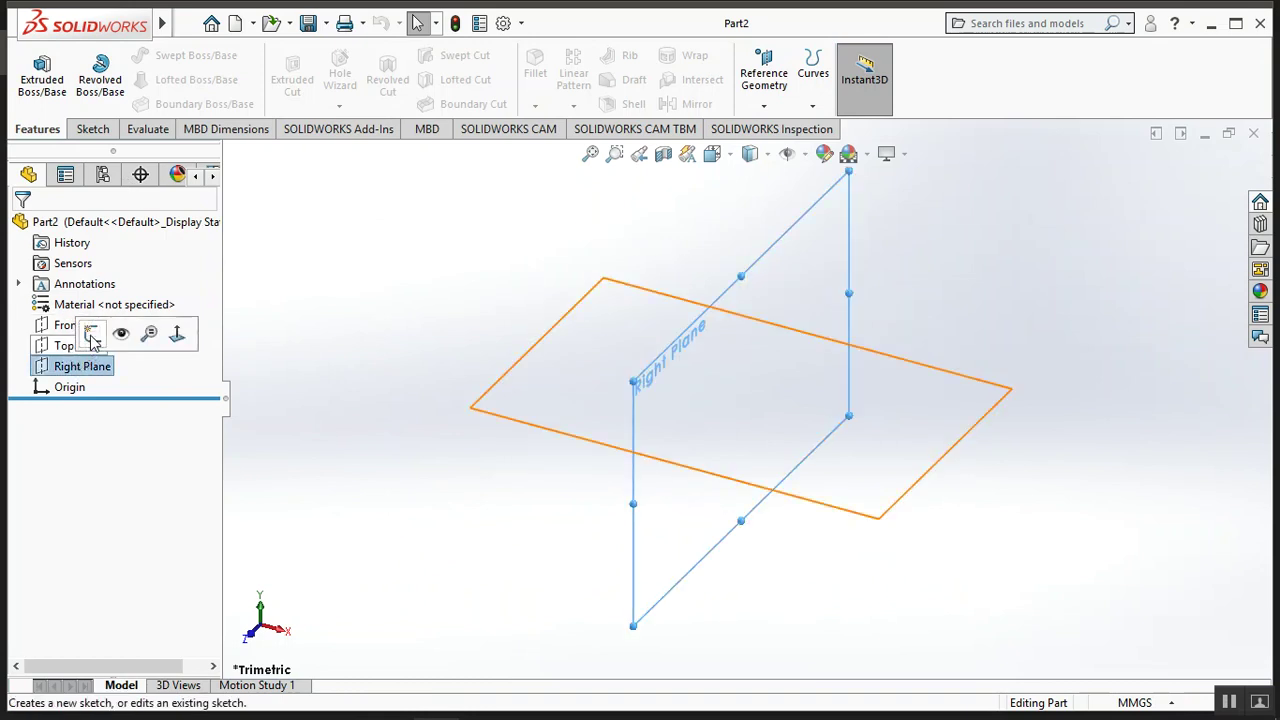
left_click(92, 334)
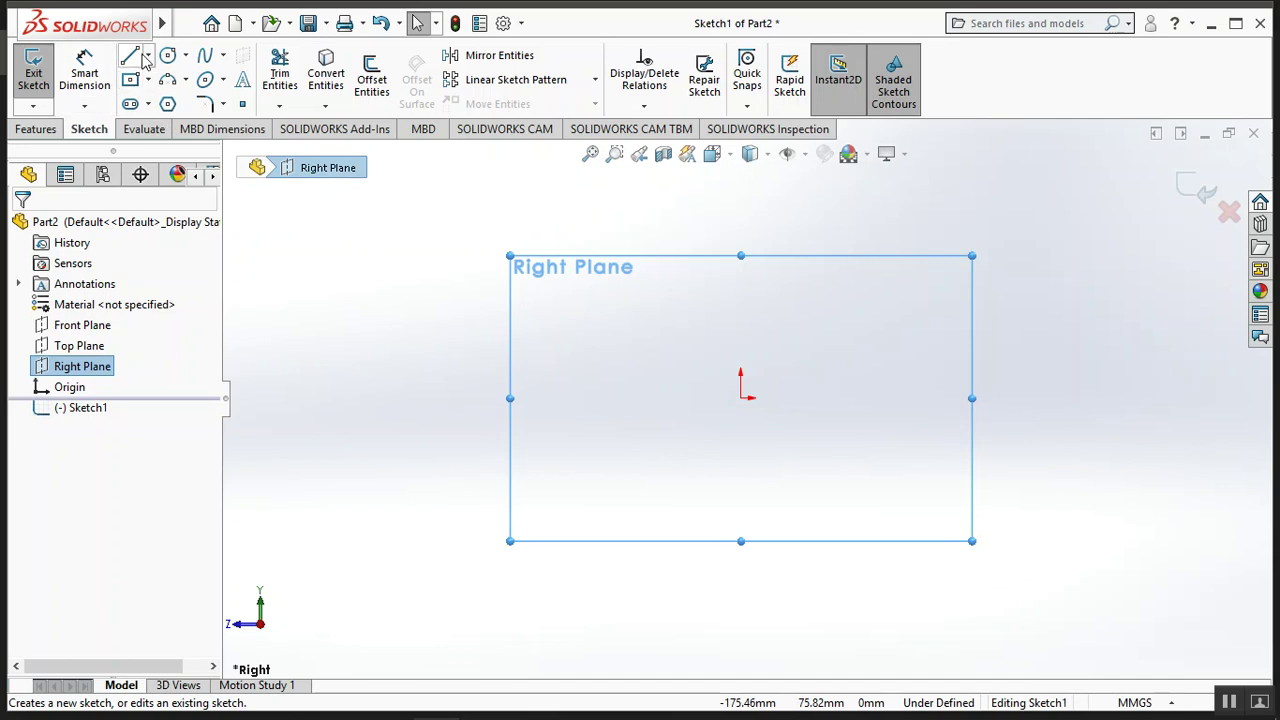
left_click(148, 56)
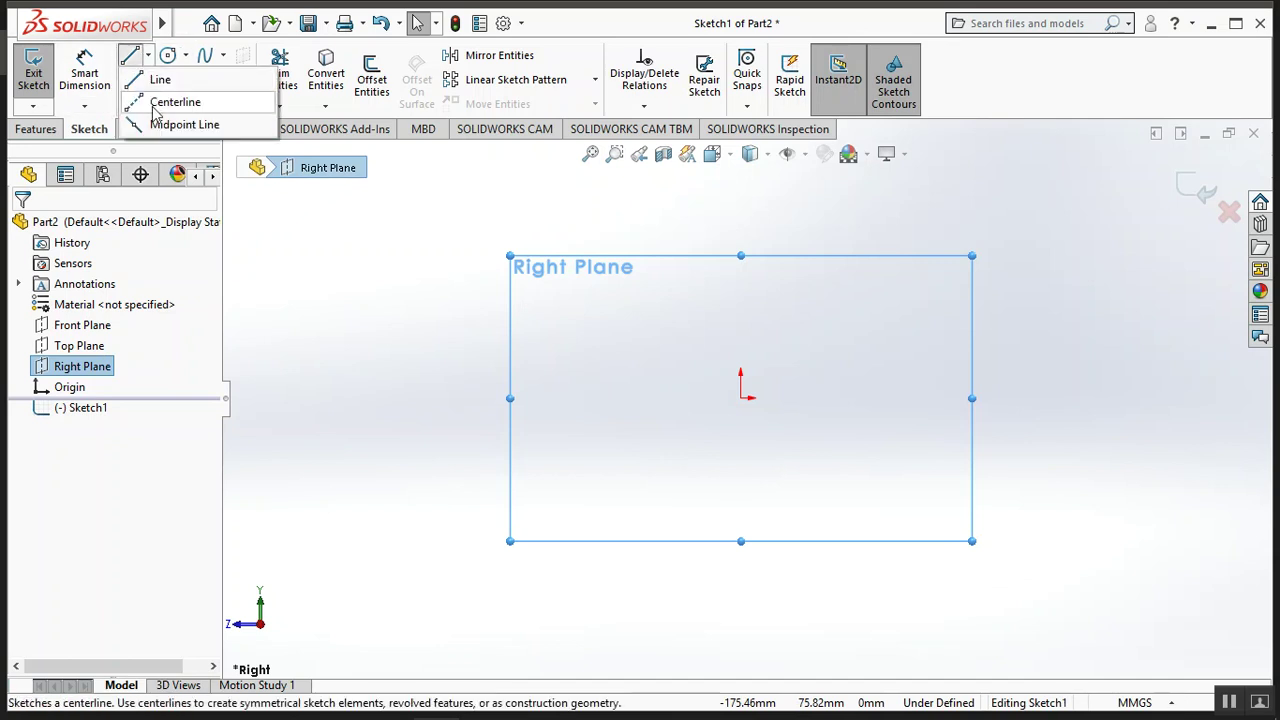
left_click(170, 102)
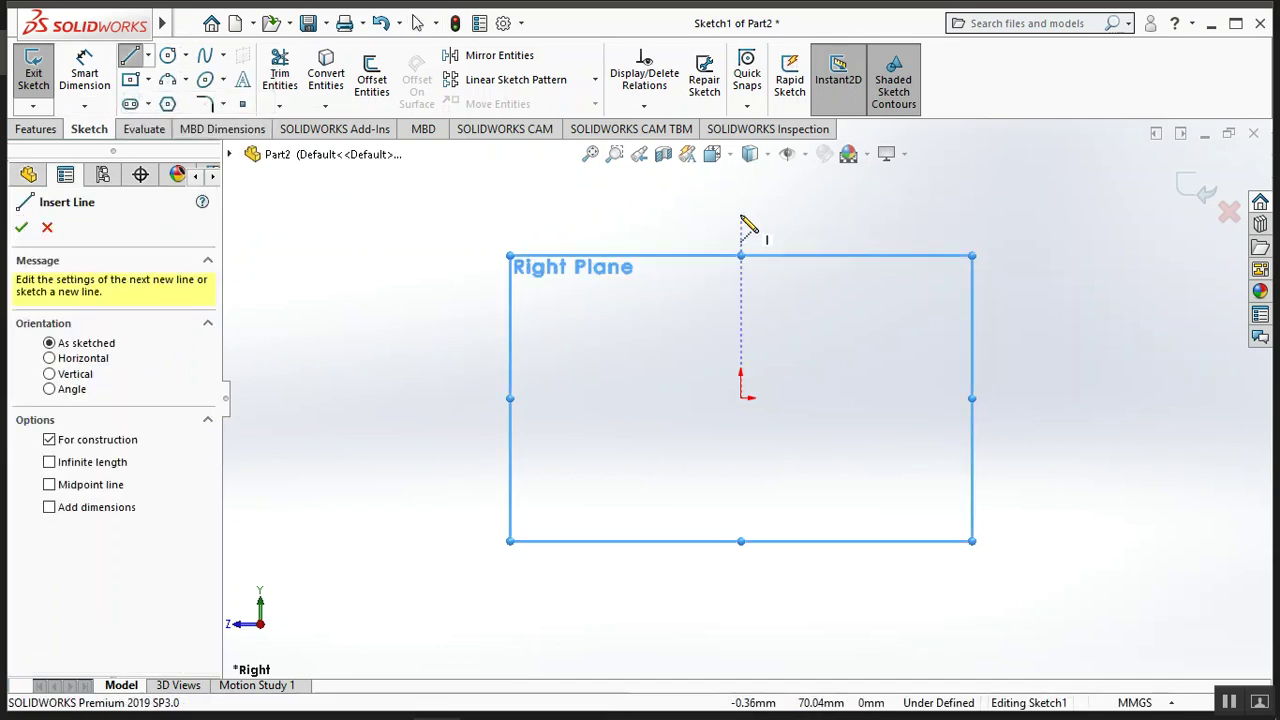
left_click(741, 211)
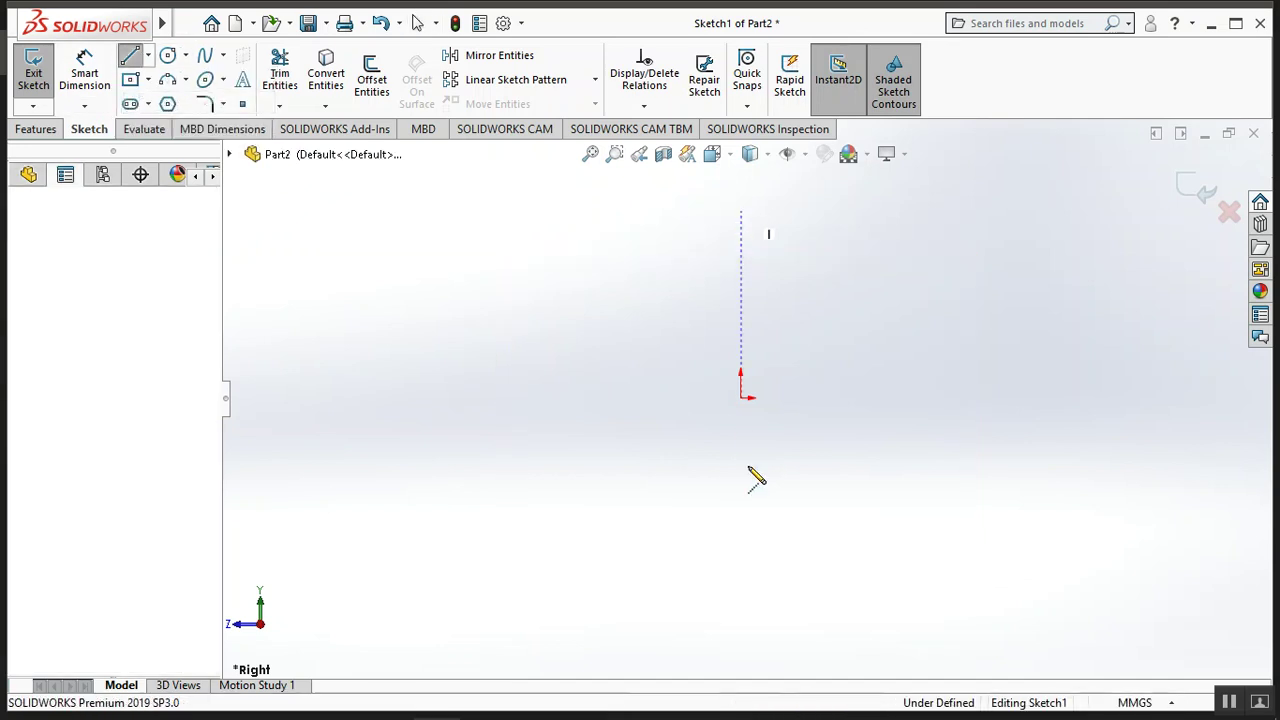
left_click(741, 570)
key("Escape")
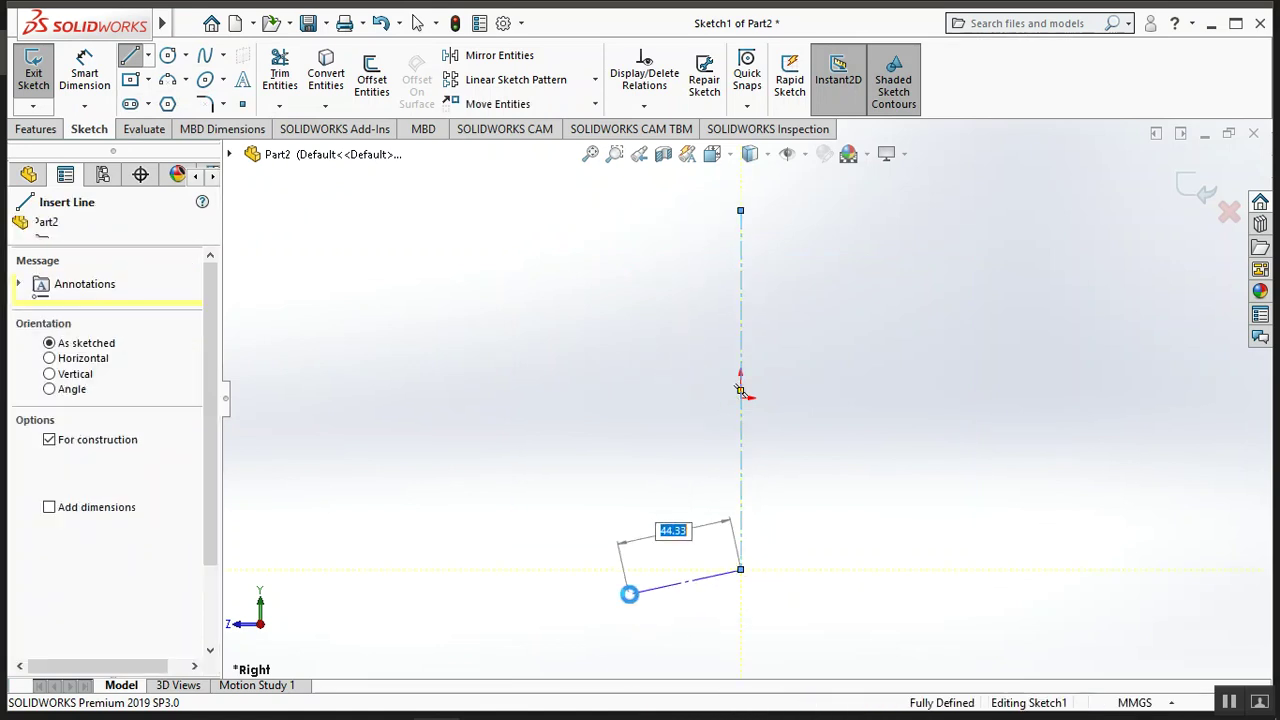
key("Escape")
- Check the reference drawing, return to the sketch, and dismiss the low-memory warning
left_click(490, 708)
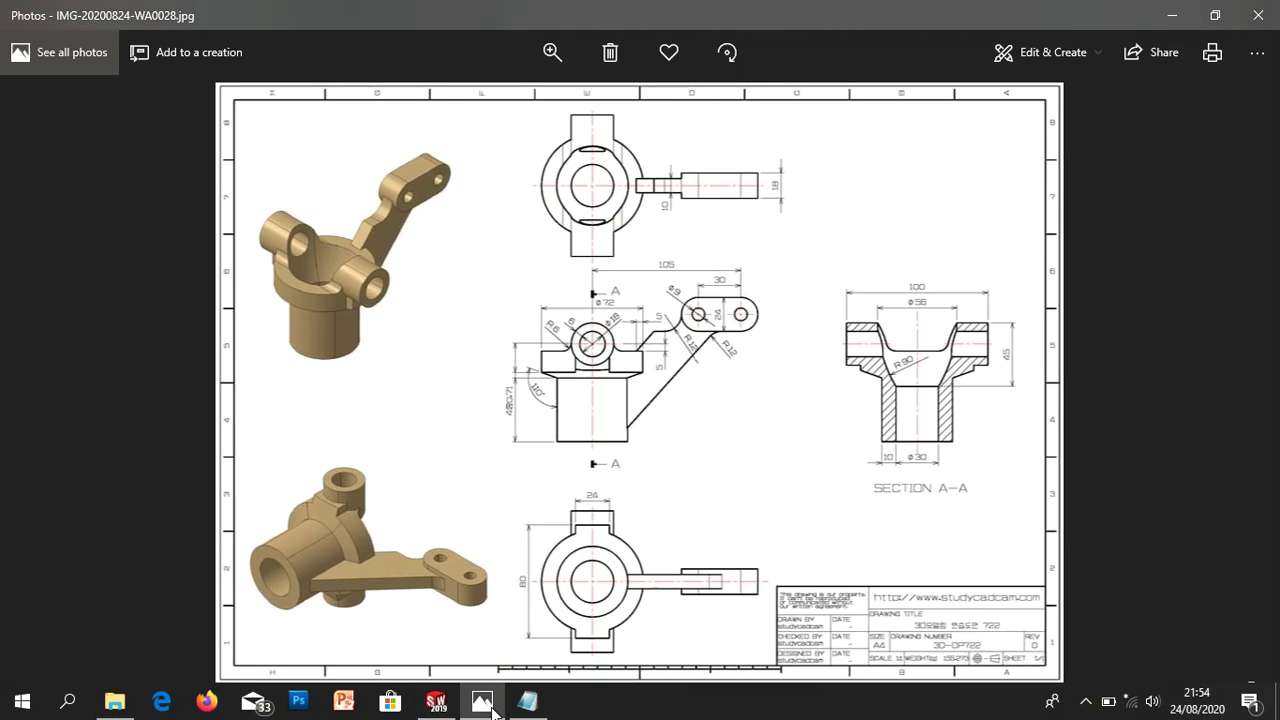
left_click(490, 706)
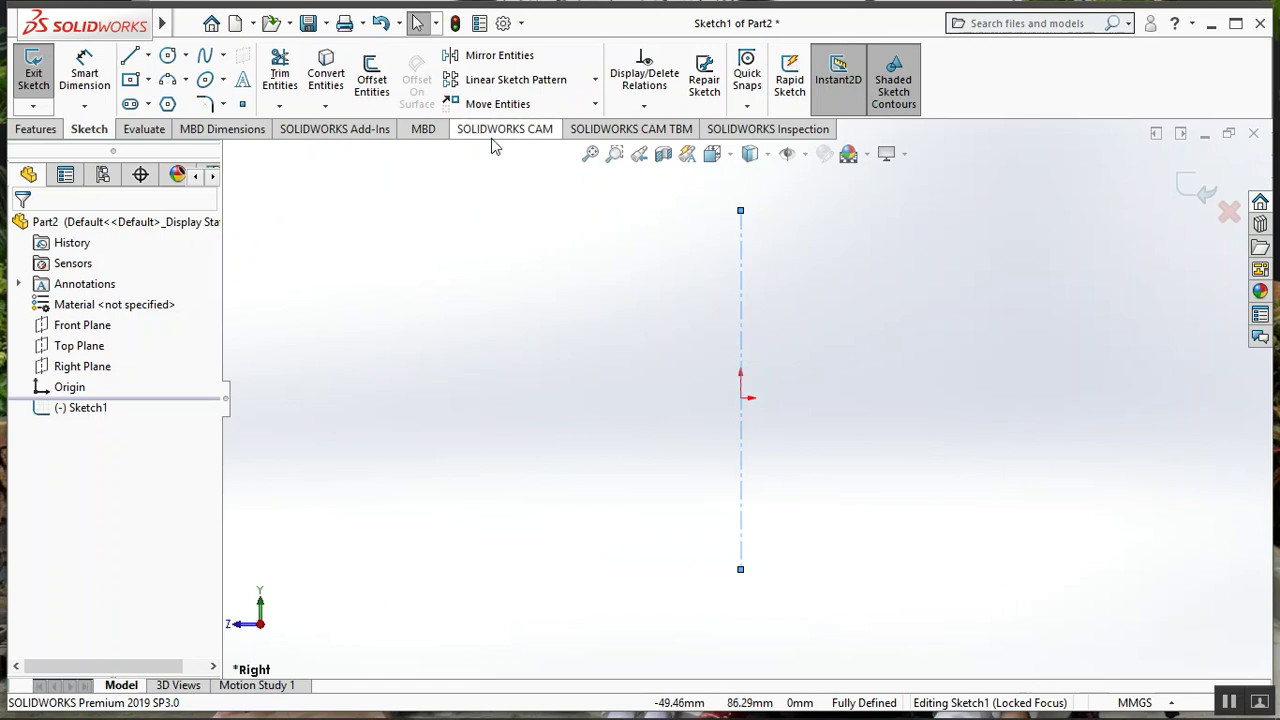
left_click(130, 57)
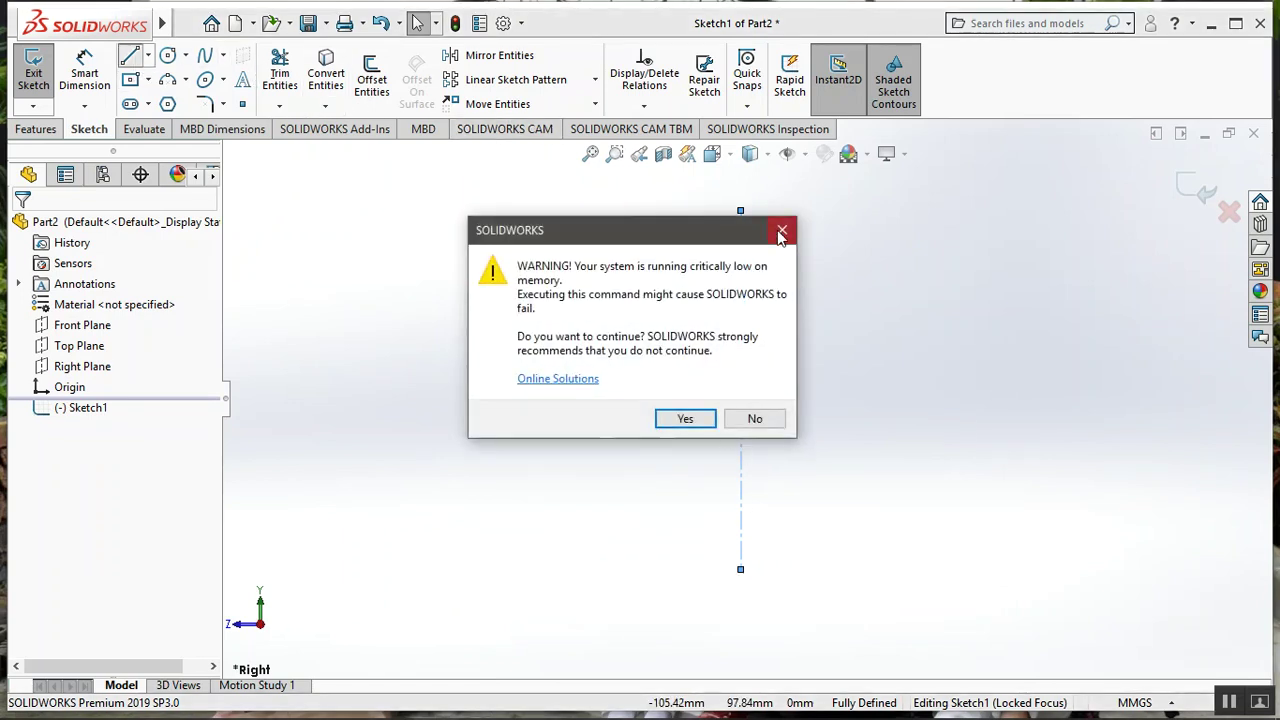
left_click(782, 232)
- Draw the five-line stepped half-profile from the centerline's bottom end, with a 15 short vertical
left_click(130, 57)
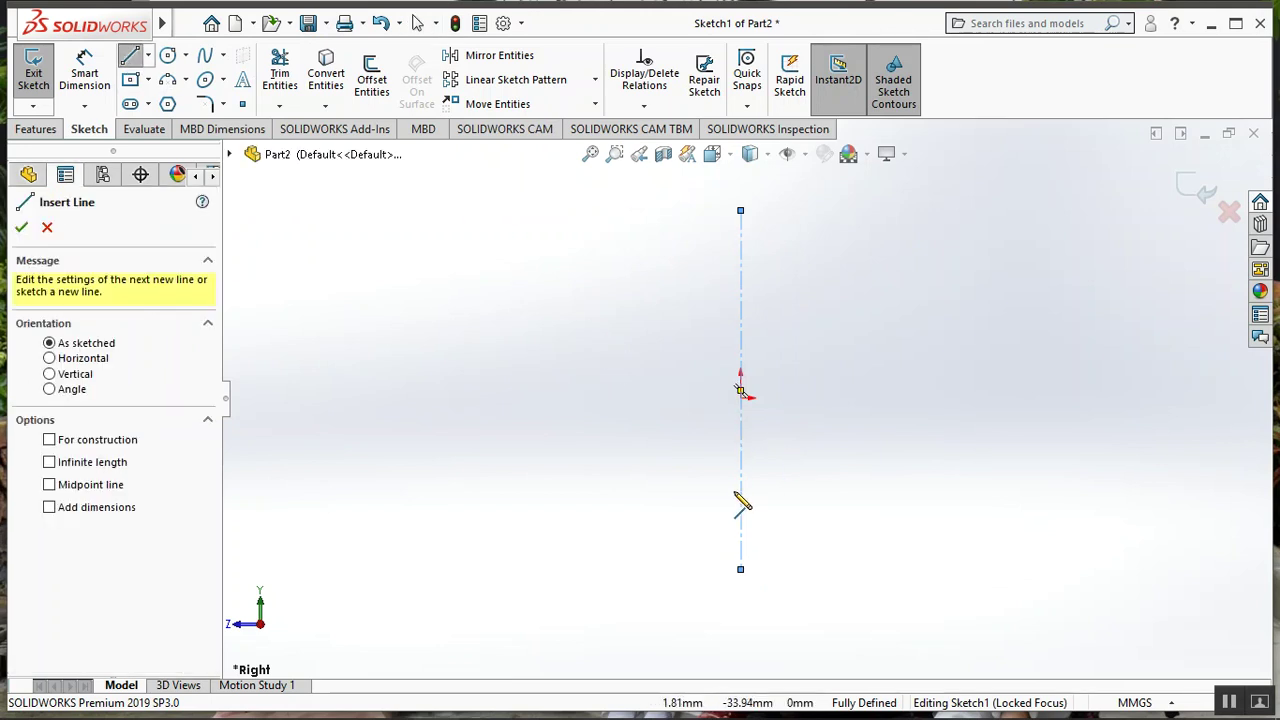
left_click(740, 569)
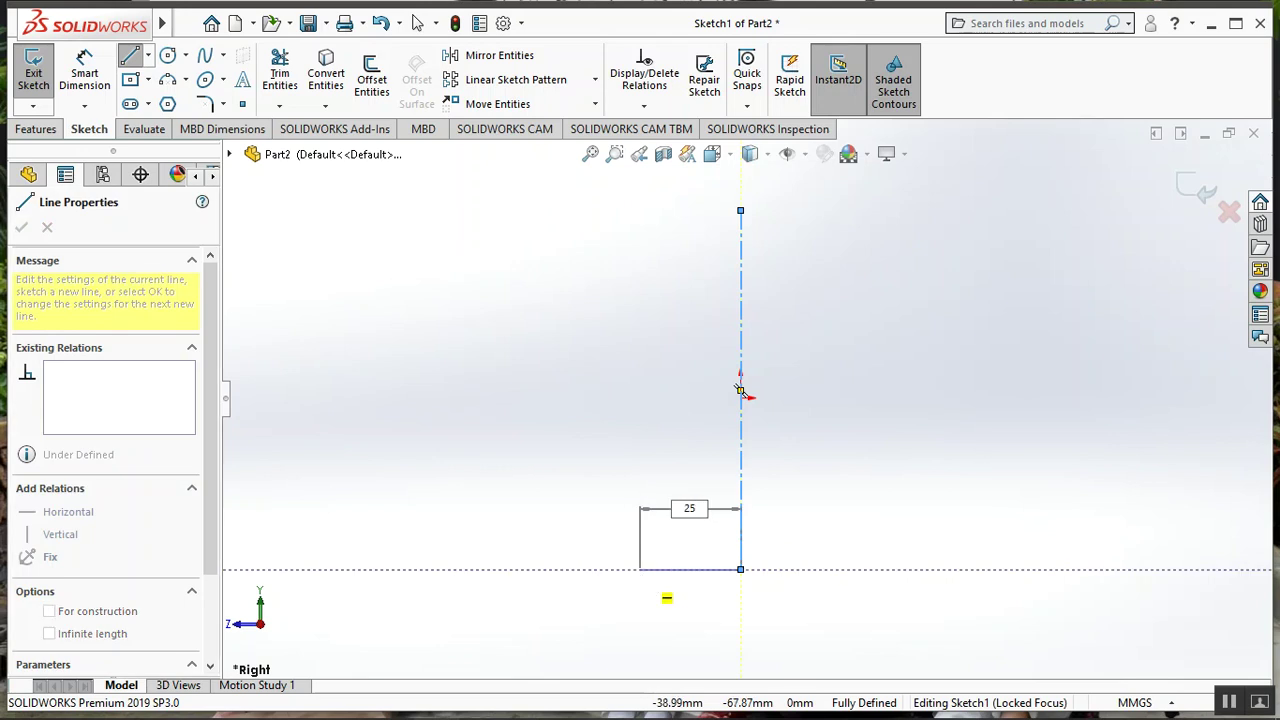
double_click(676, 569)
left_click(676, 569)
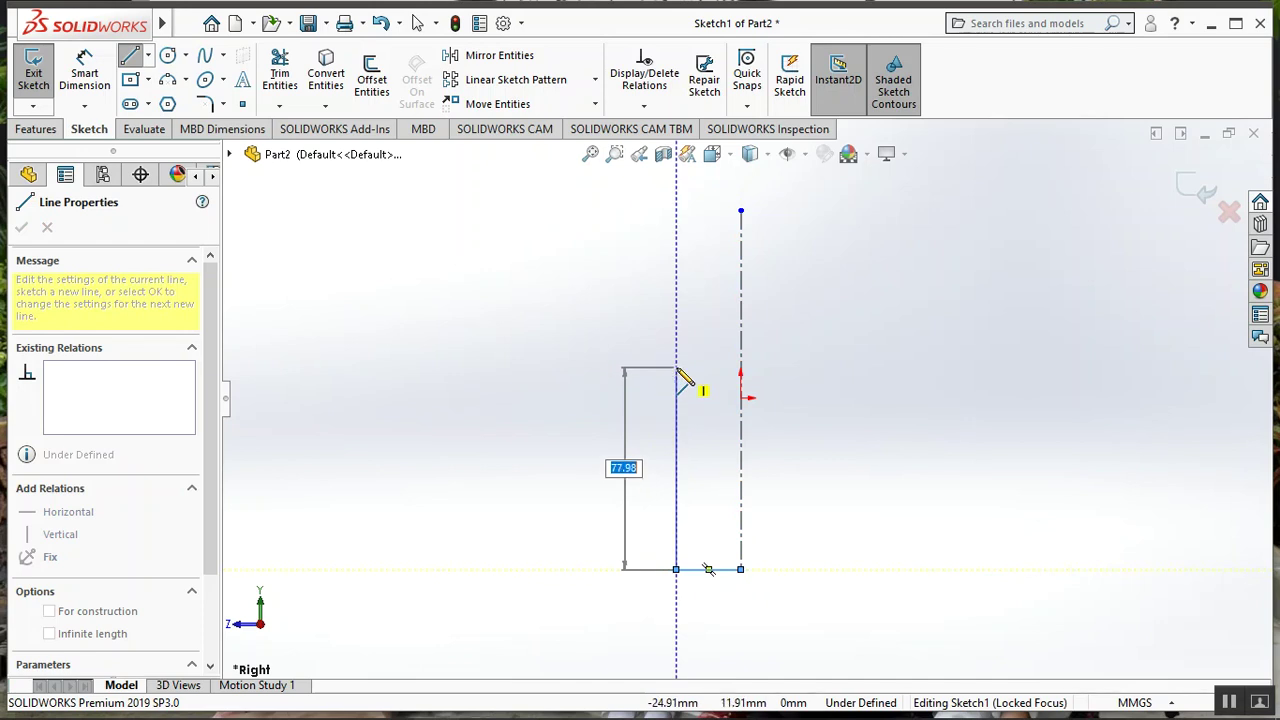
left_click(676, 385)
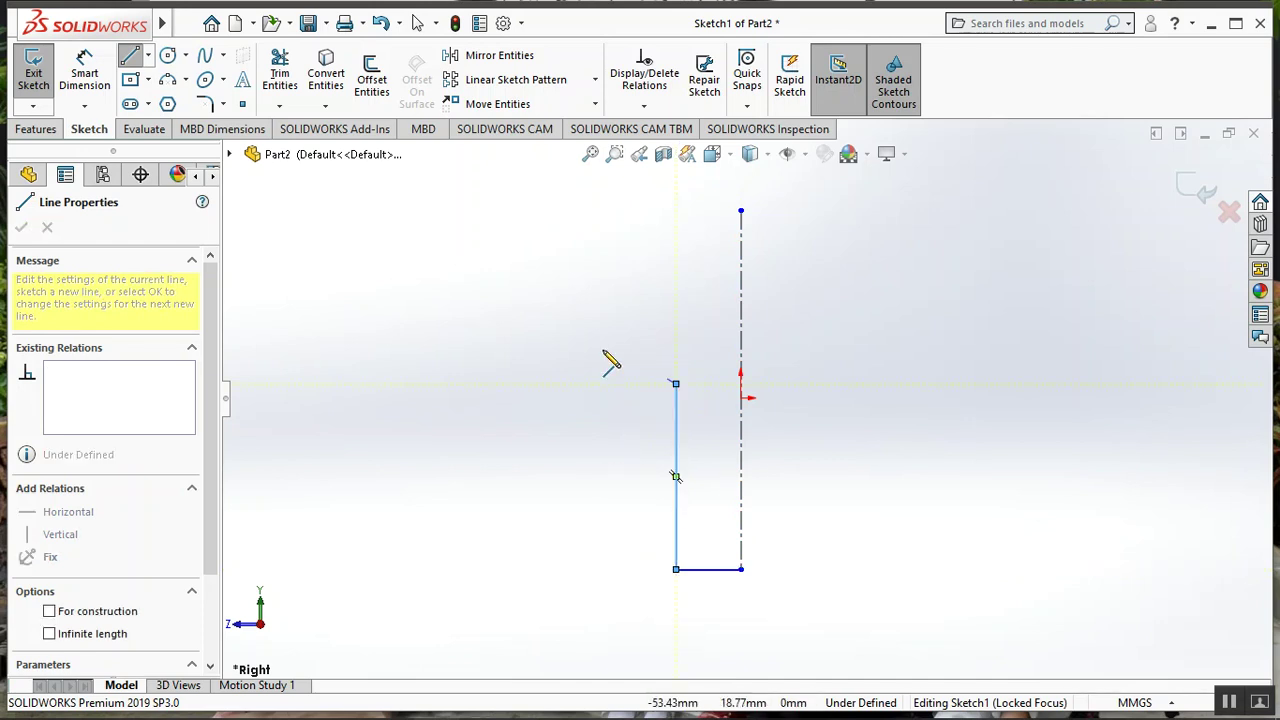
left_click(632, 357)
type("15")
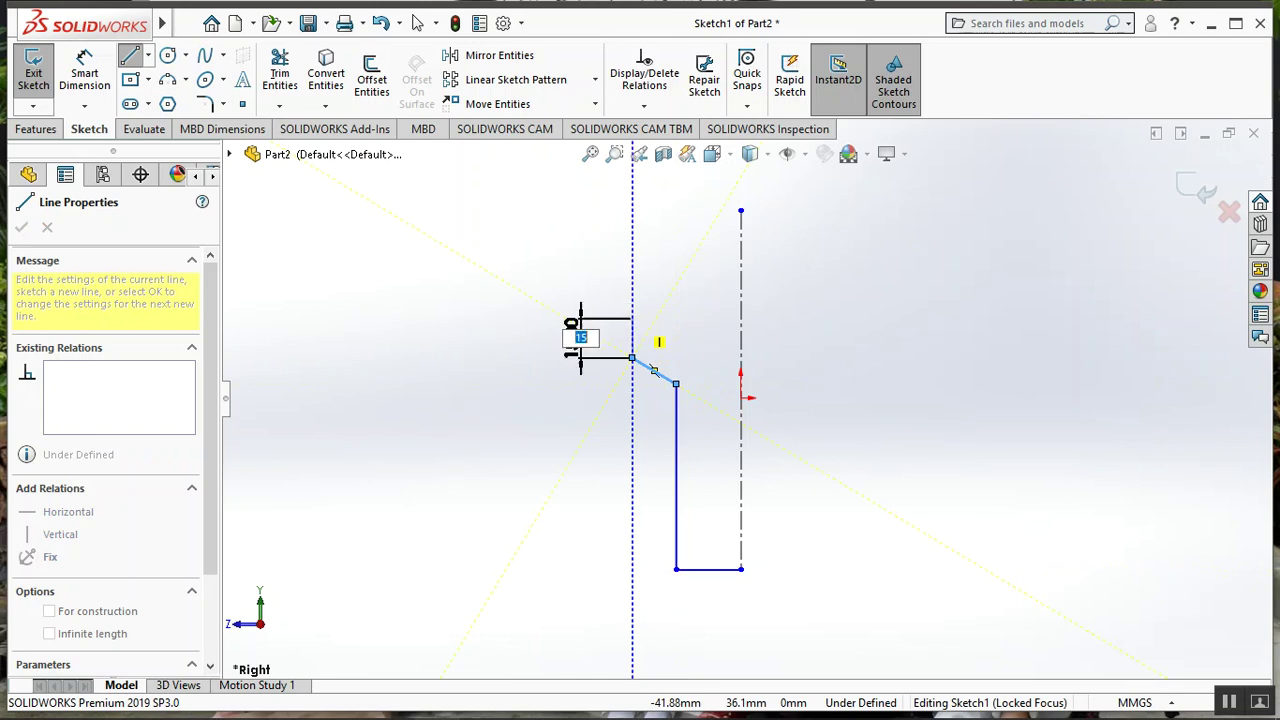
key("Return")
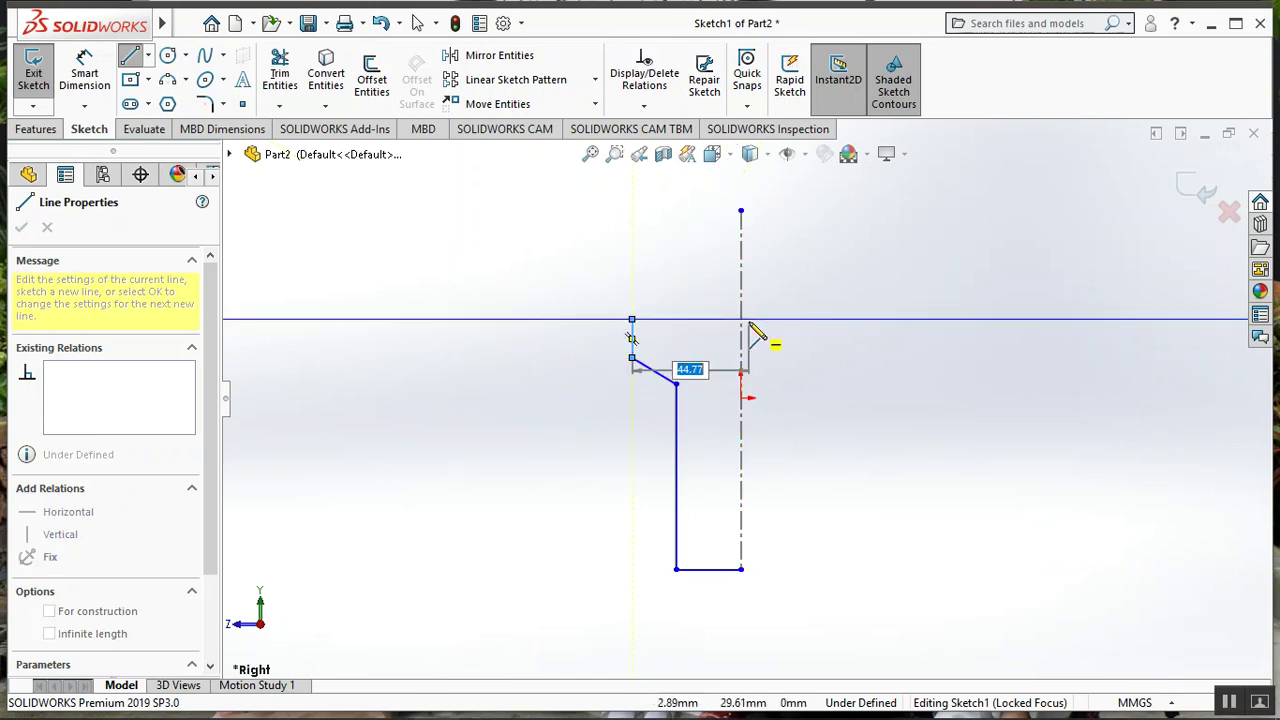
left_click(740, 320)
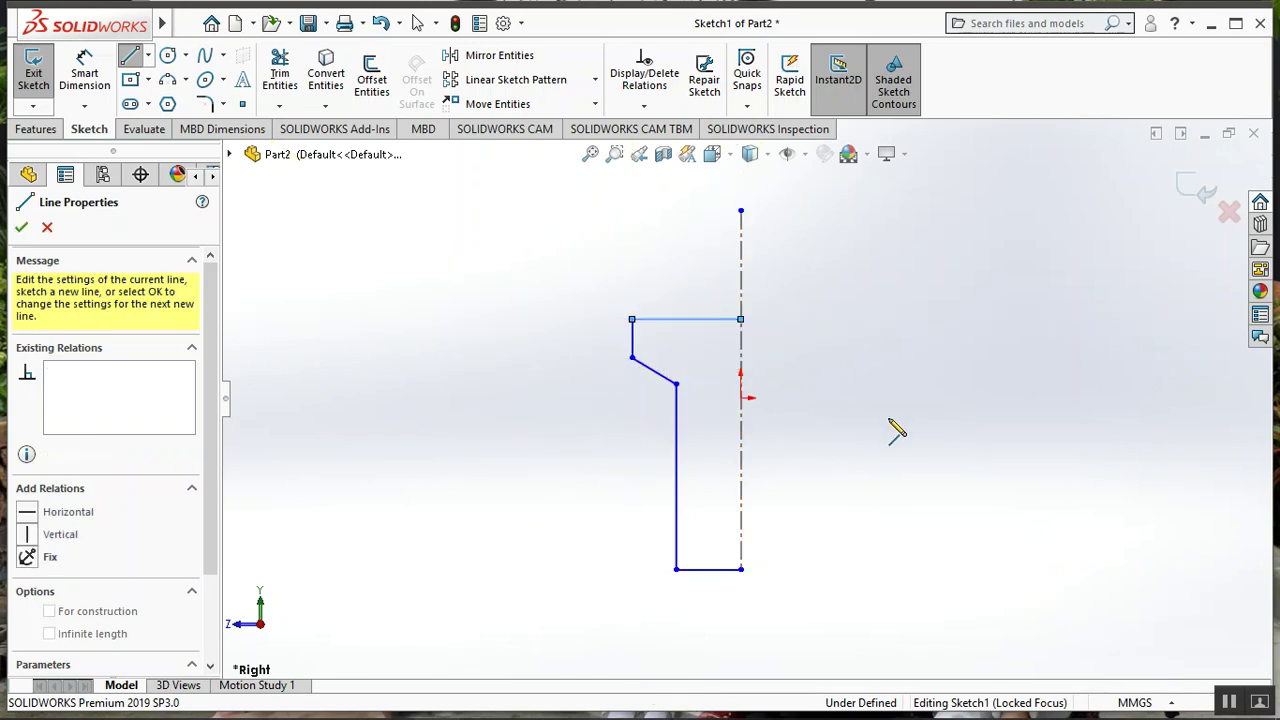
key("Escape")
key("Escape")
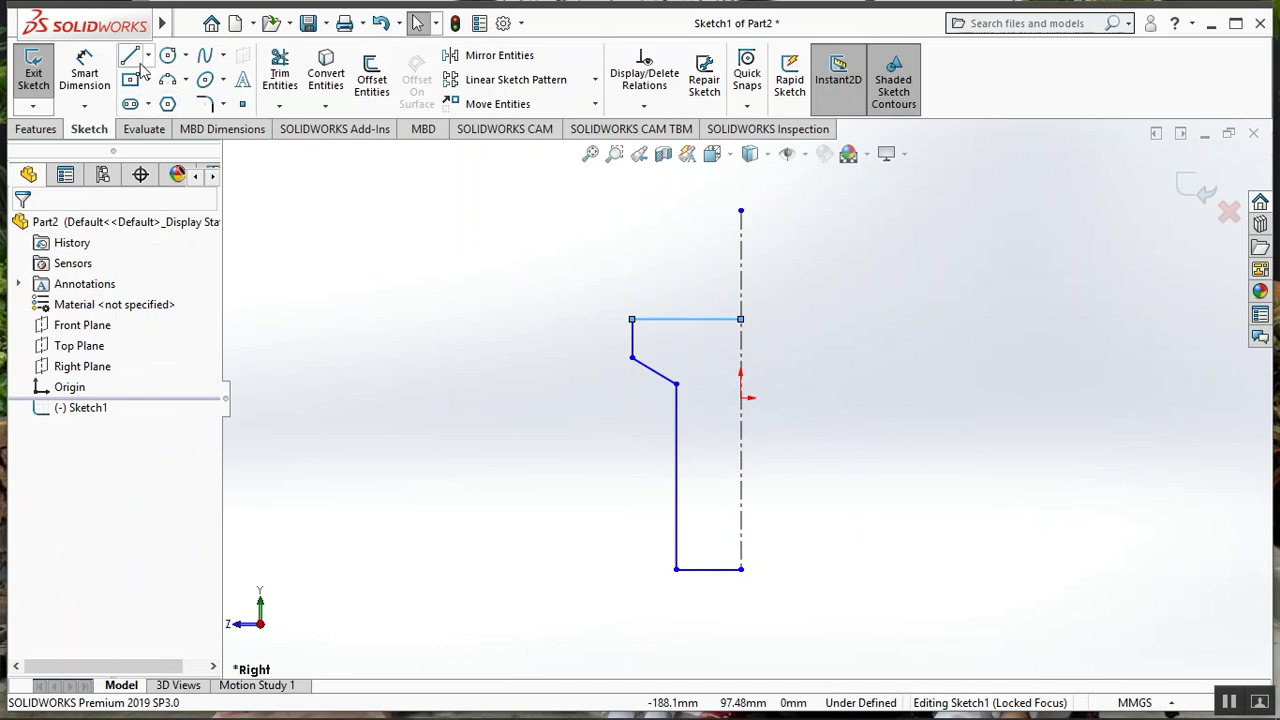
left_click(90, 75)
- Dimension the top line width to 36 and the short vertical step to 15
left_click(686, 320)
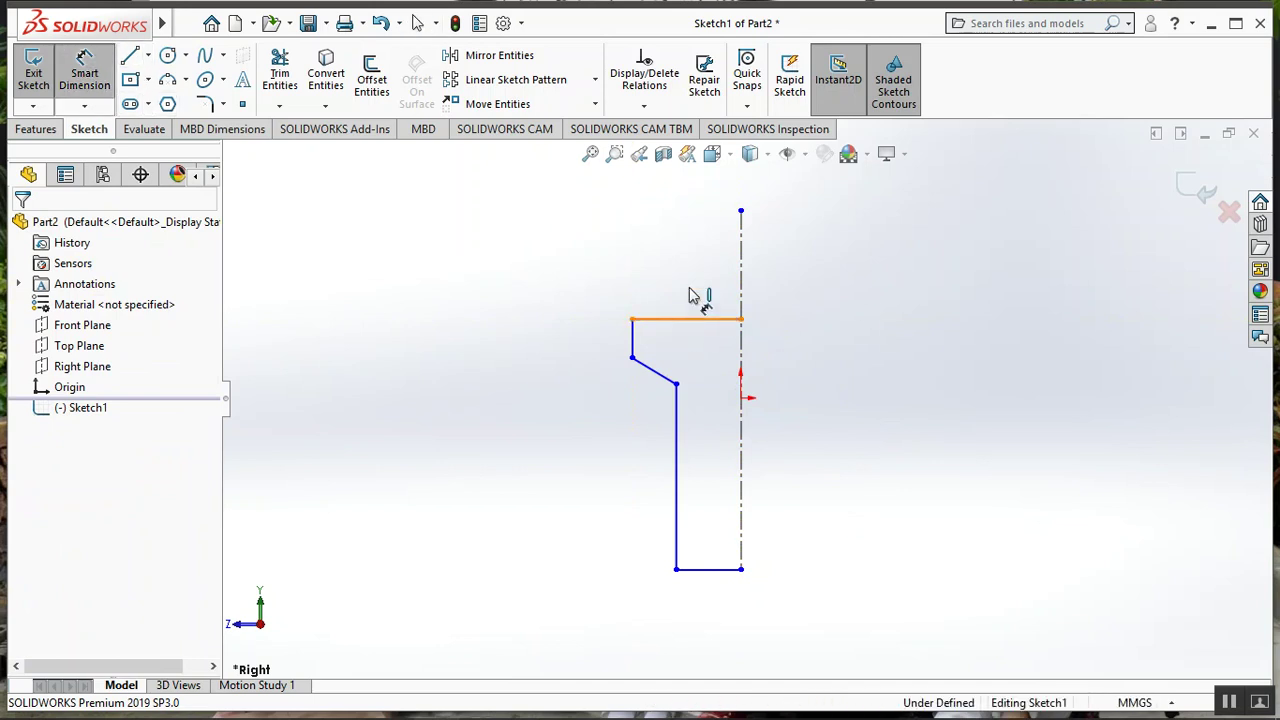
left_click(690, 279)
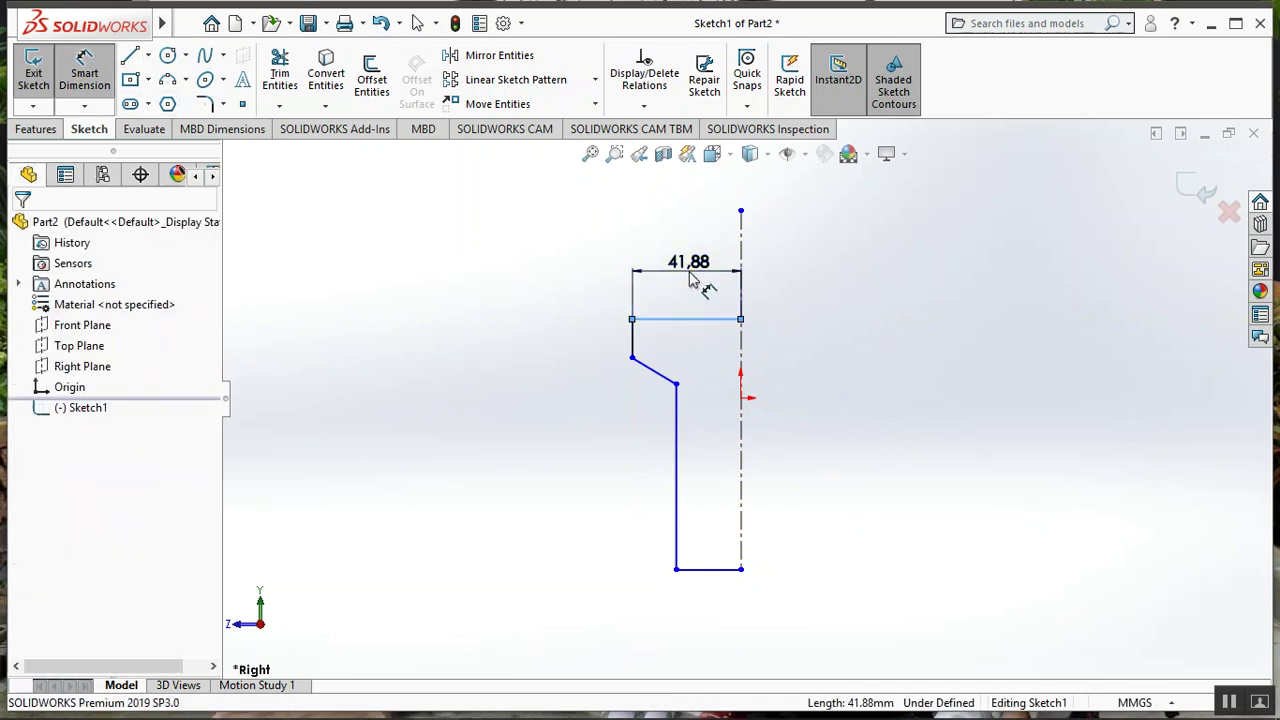
type("36")
key("Return")
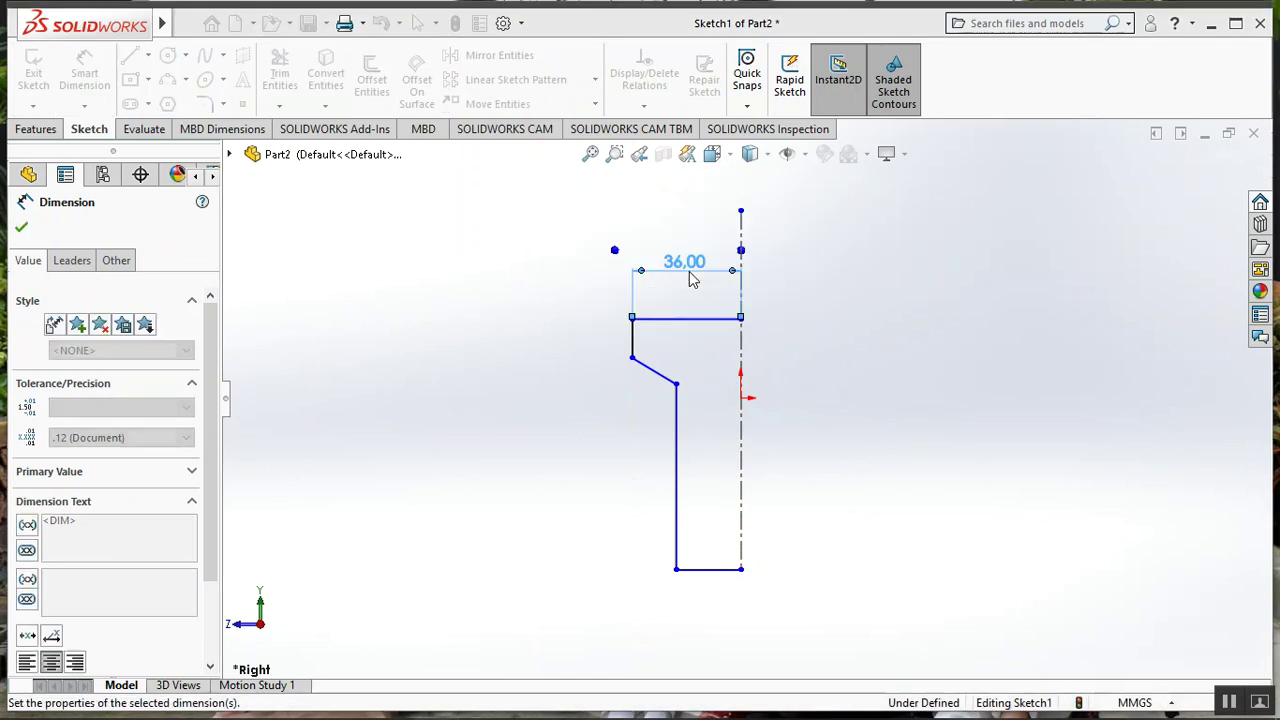
left_click(632, 347)
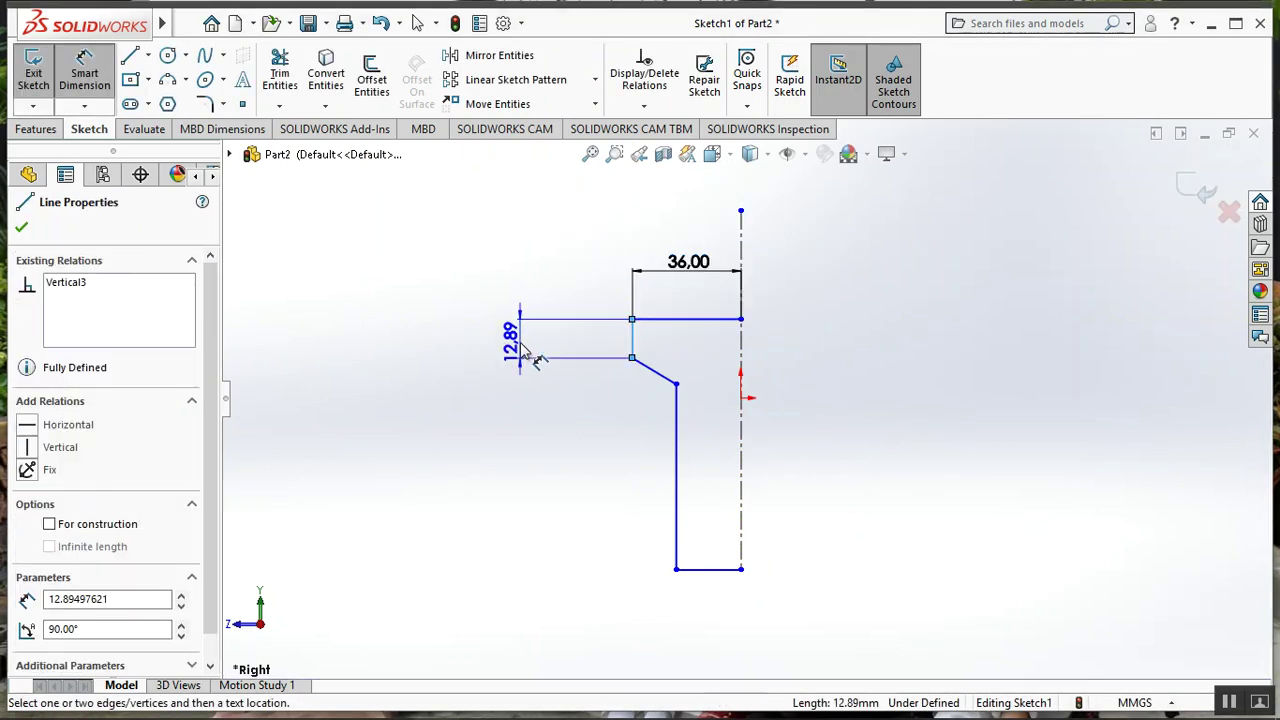
left_click(524, 350)
type("5")
key("Return")
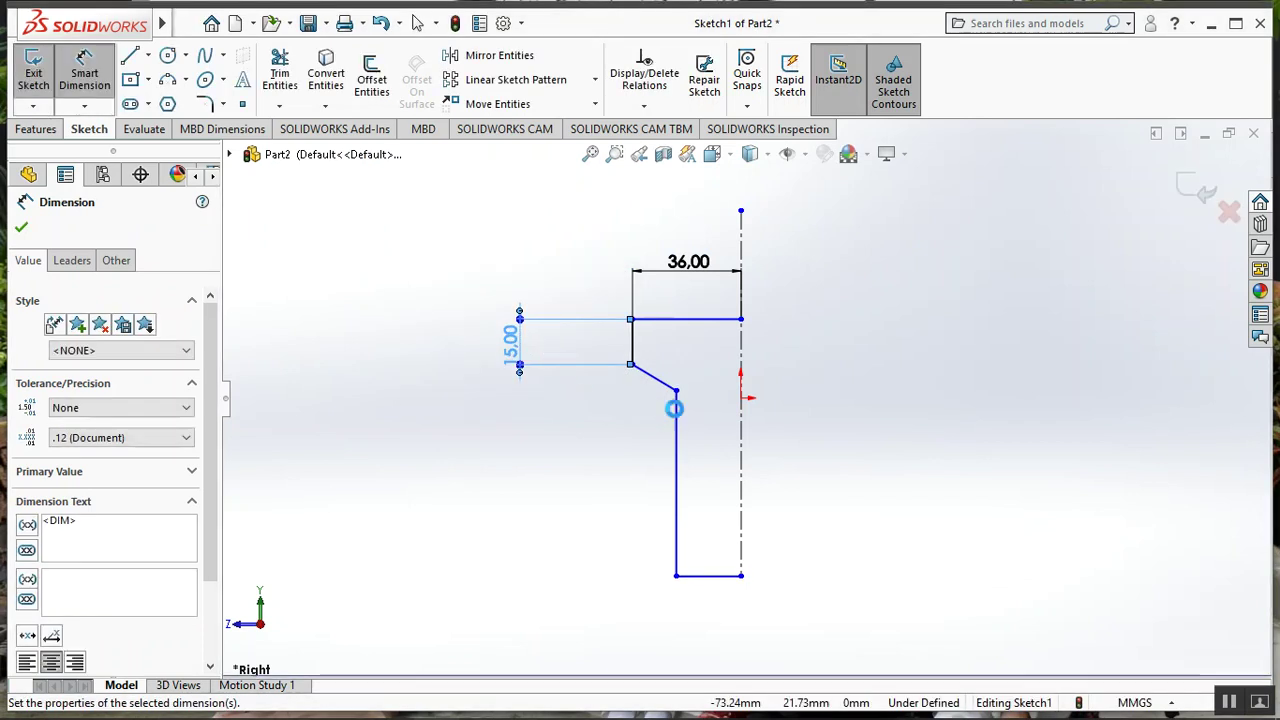
- Dimension the bottom line width to 25 and the slanted line's angle to 110°
left_click(712, 588)
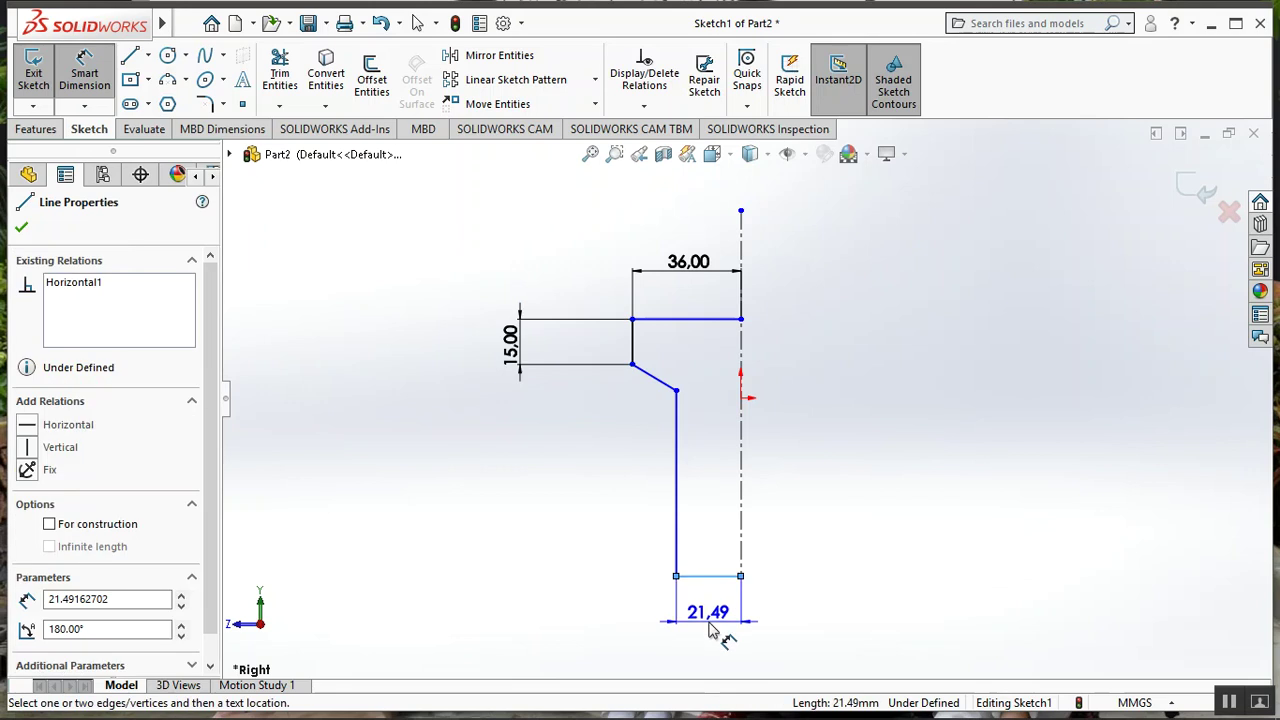
left_click(712, 628)
type("2")
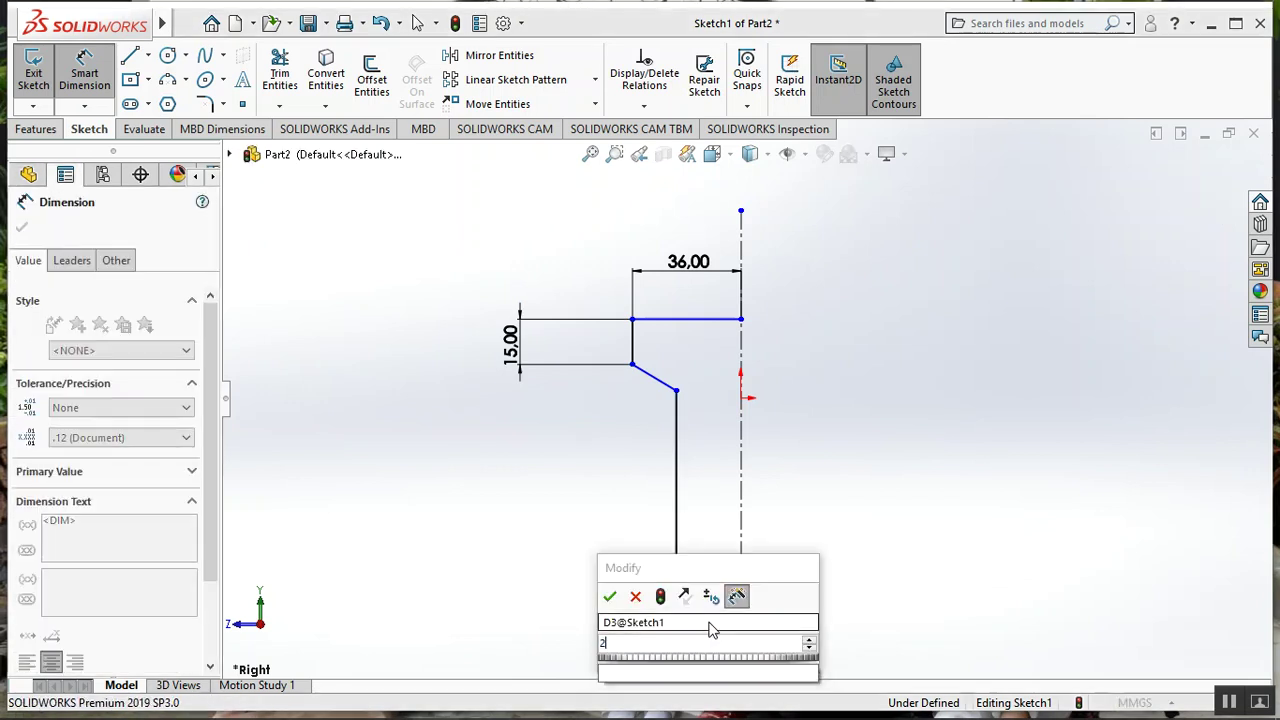
type("5")
key("Return")
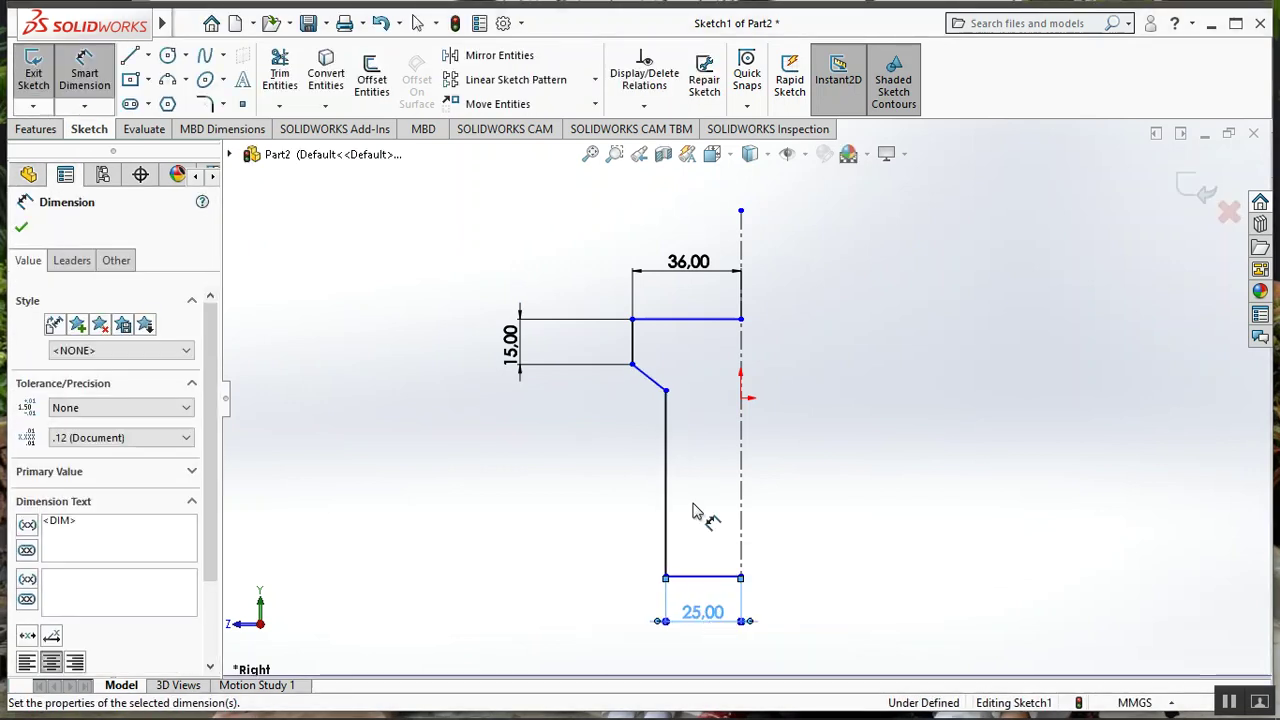
left_click(664, 395)
left_click(665, 420)
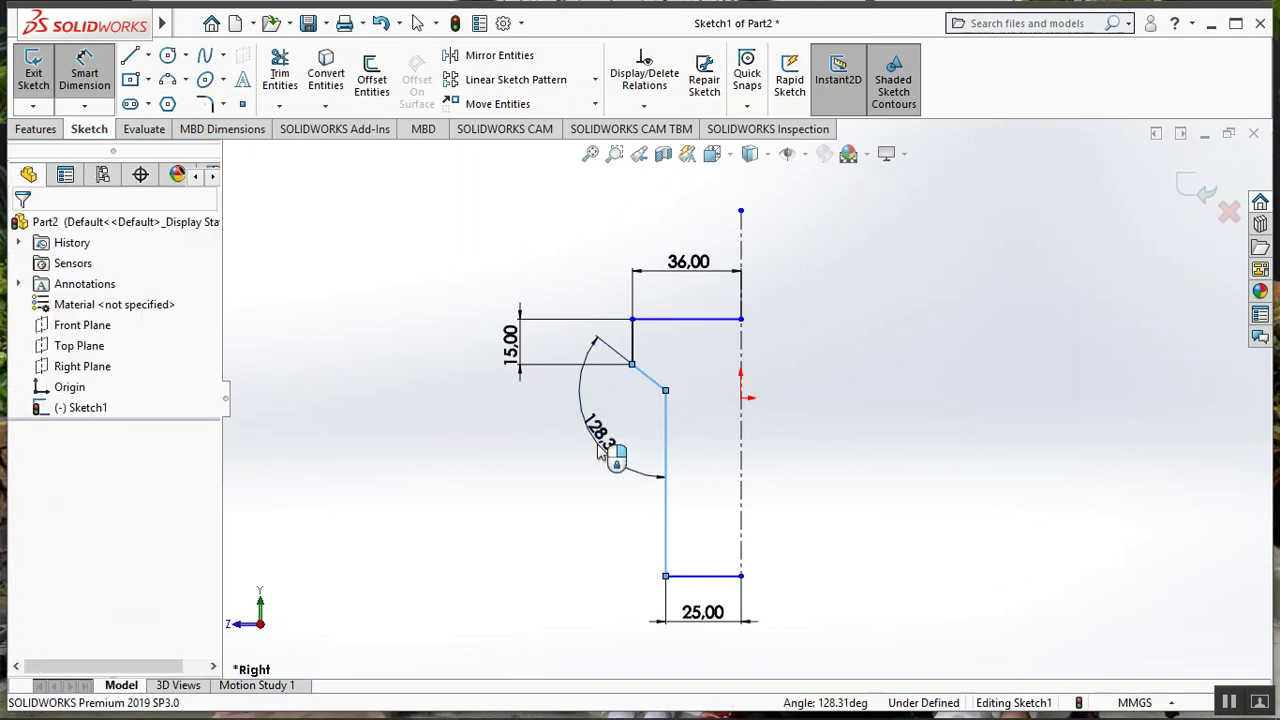
left_click(598, 452)
type("110")
key("Return")
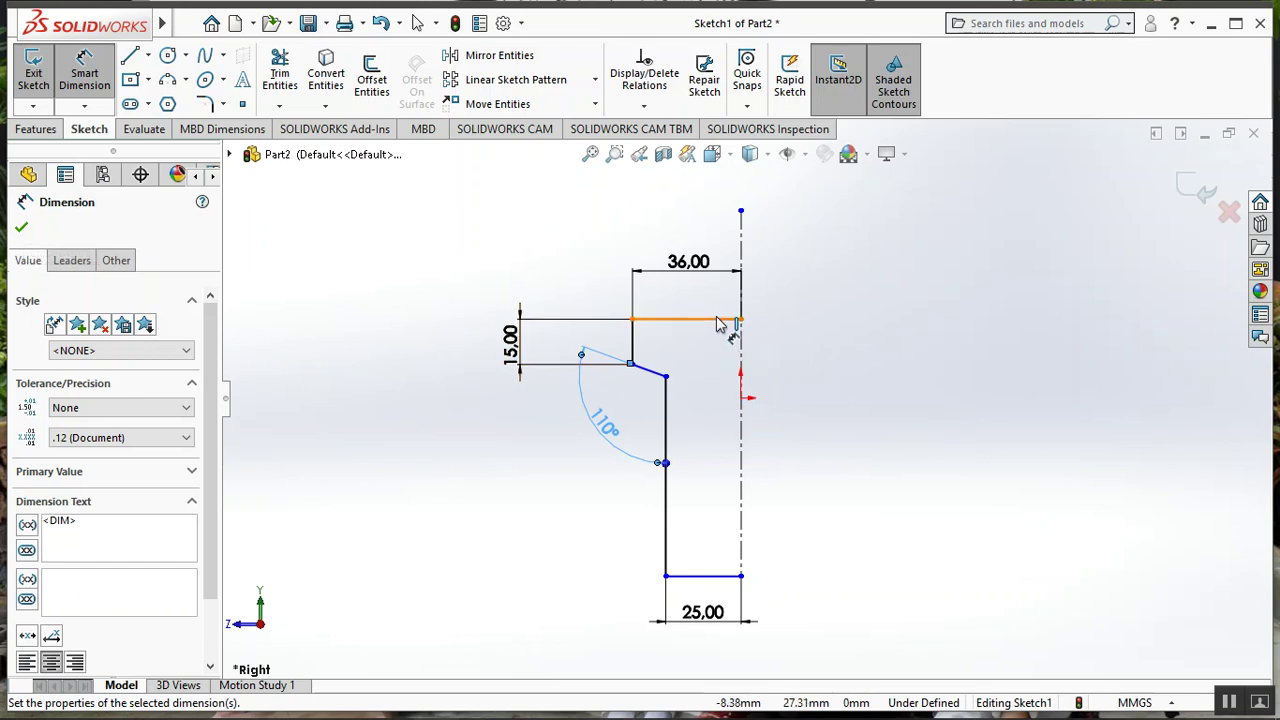
- Add a 64 overall vertical height dimension between the top and bottom lines
left_click(705, 576)
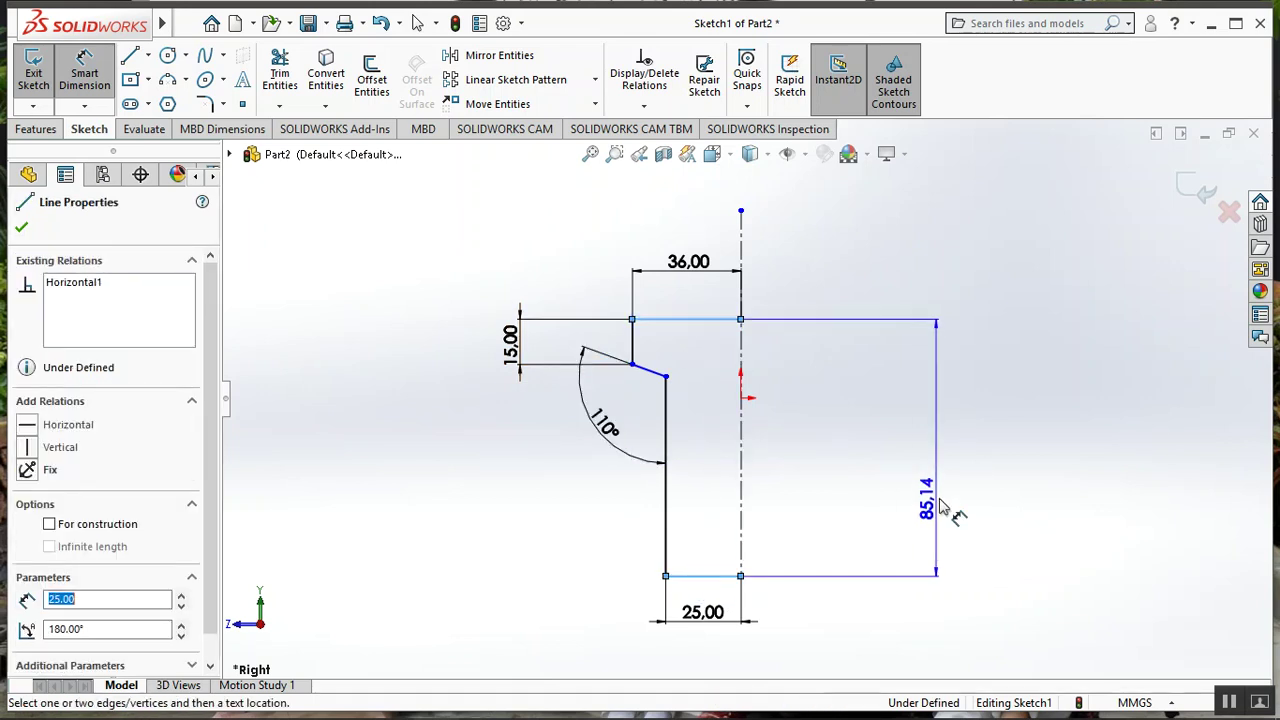
left_click(948, 487)
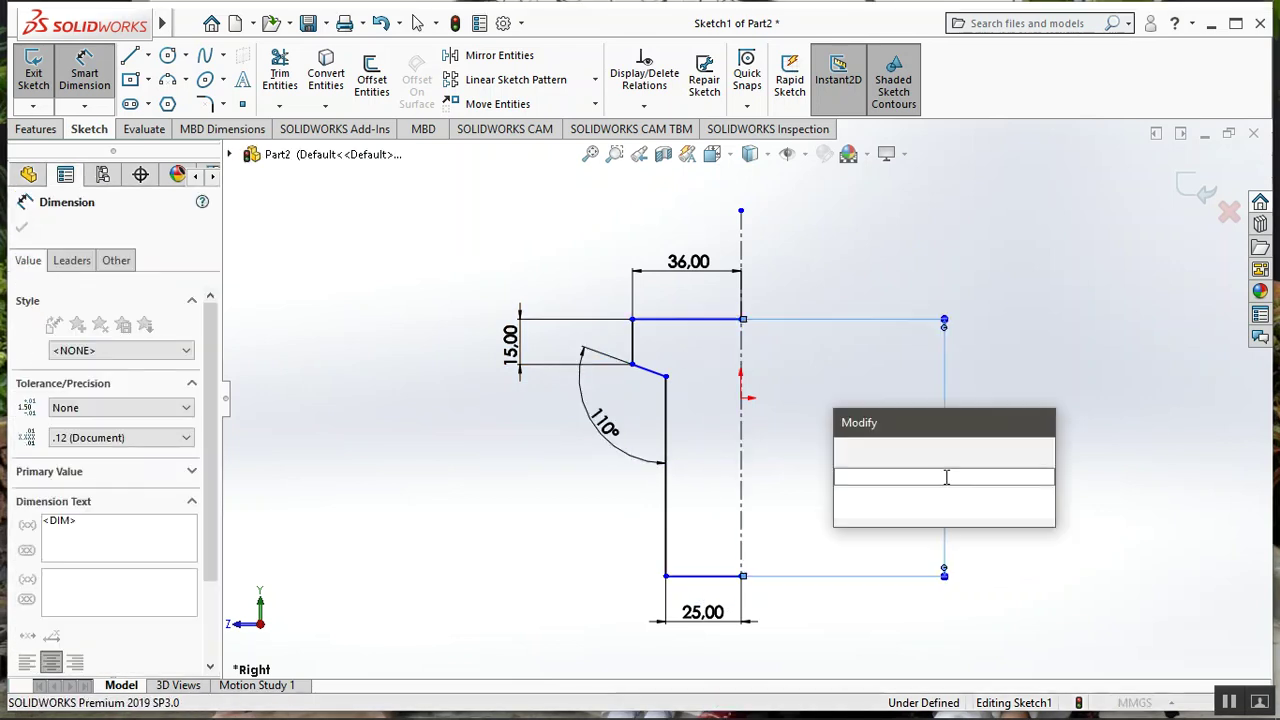
type("84")
key("Escape")
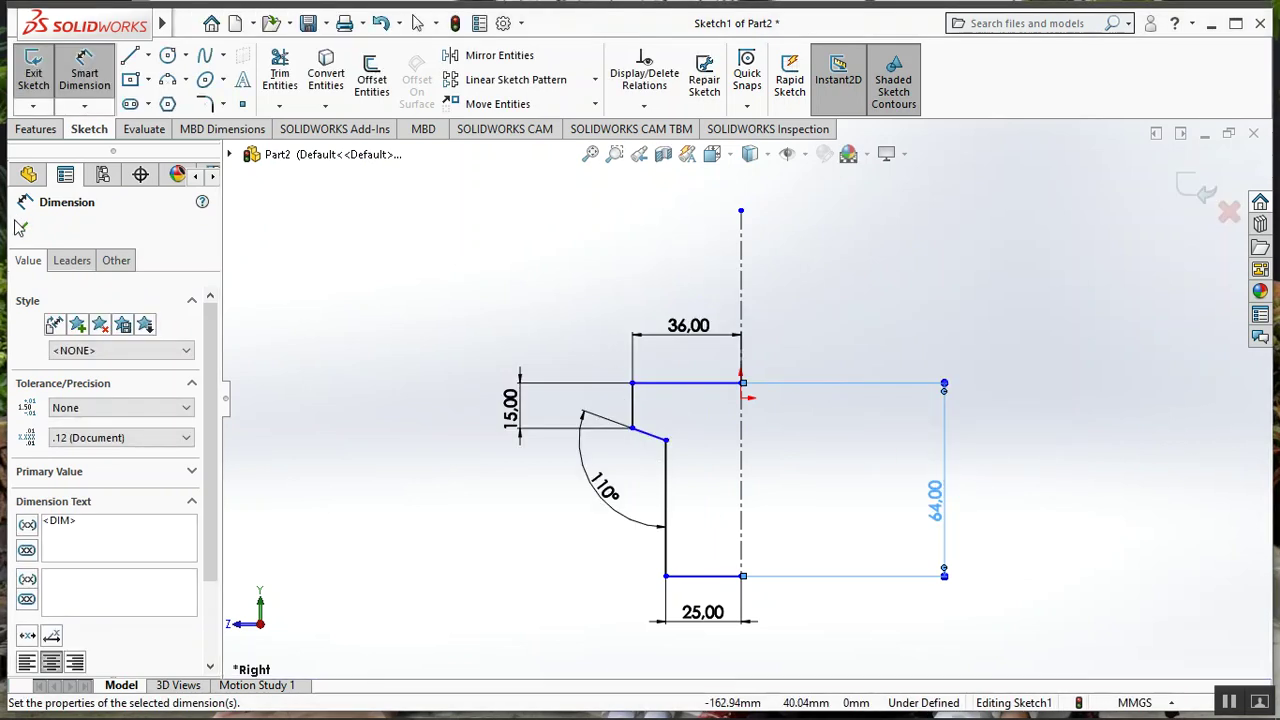
left_click(20, 227)
left_click(38, 130)
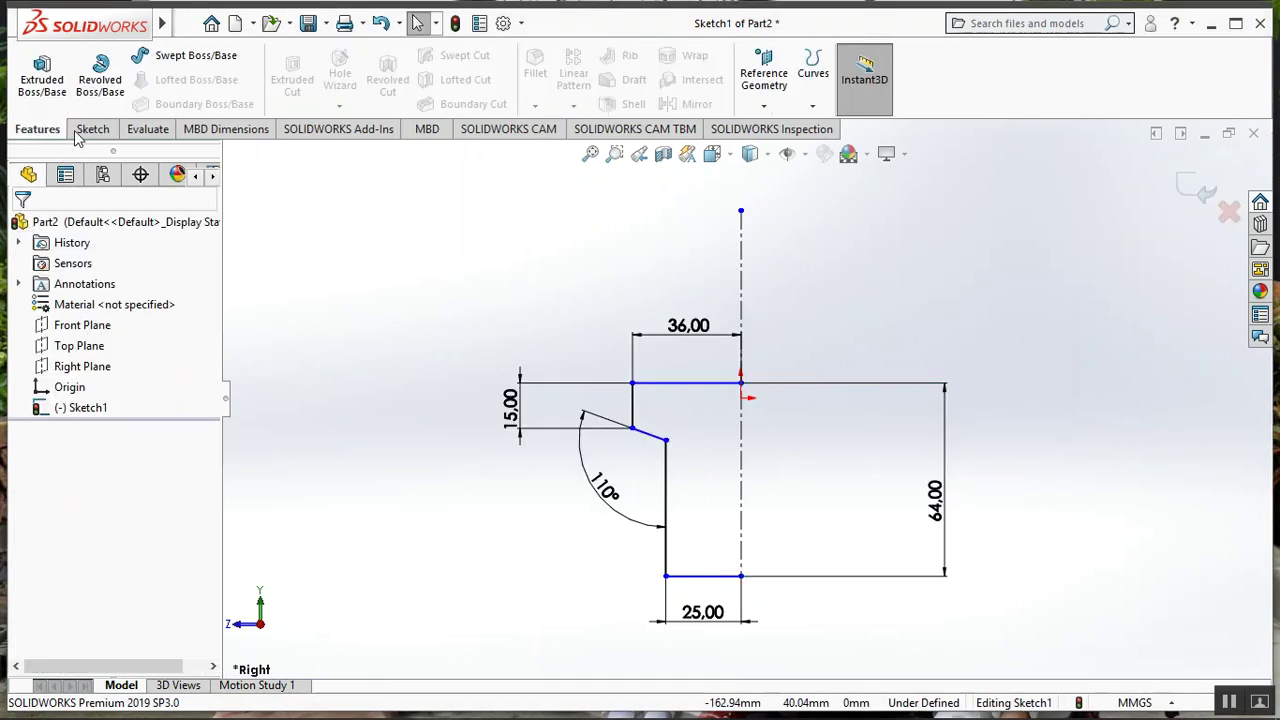
- Revolve Sketch1 360° about Line1, letting the sketch close, to create Revolve1
left_click(97, 78)
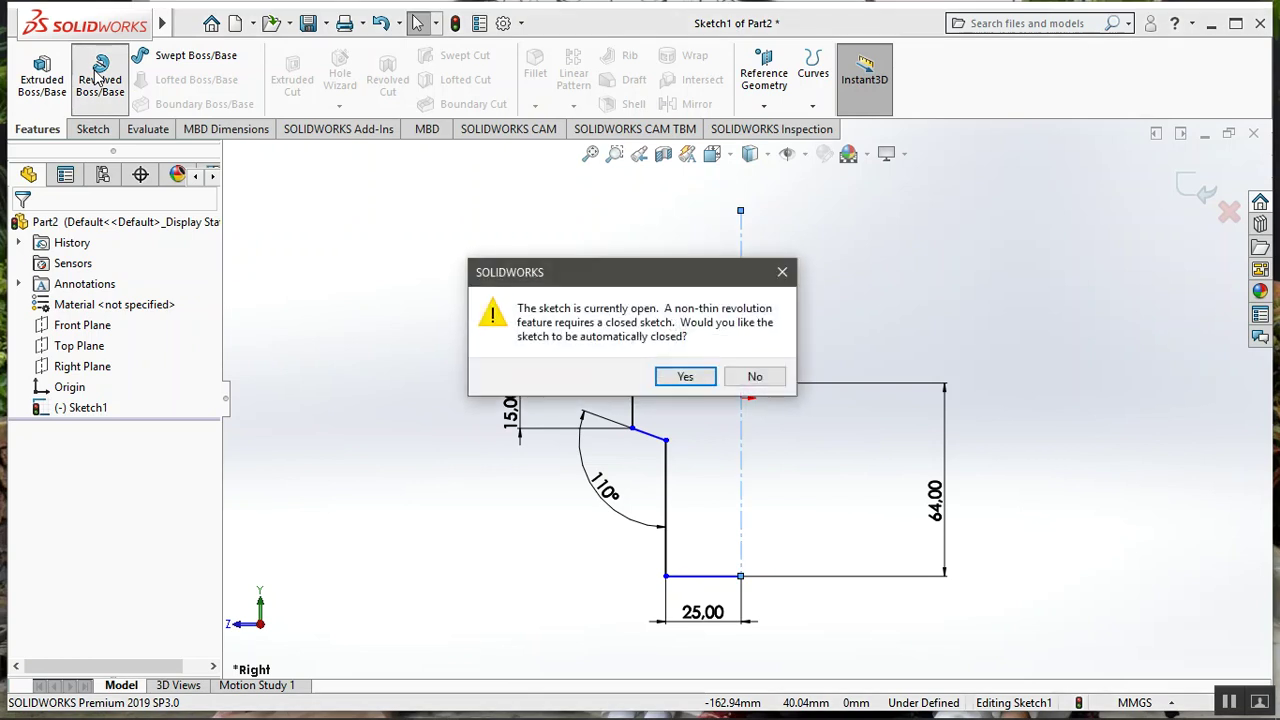
left_click(684, 377)
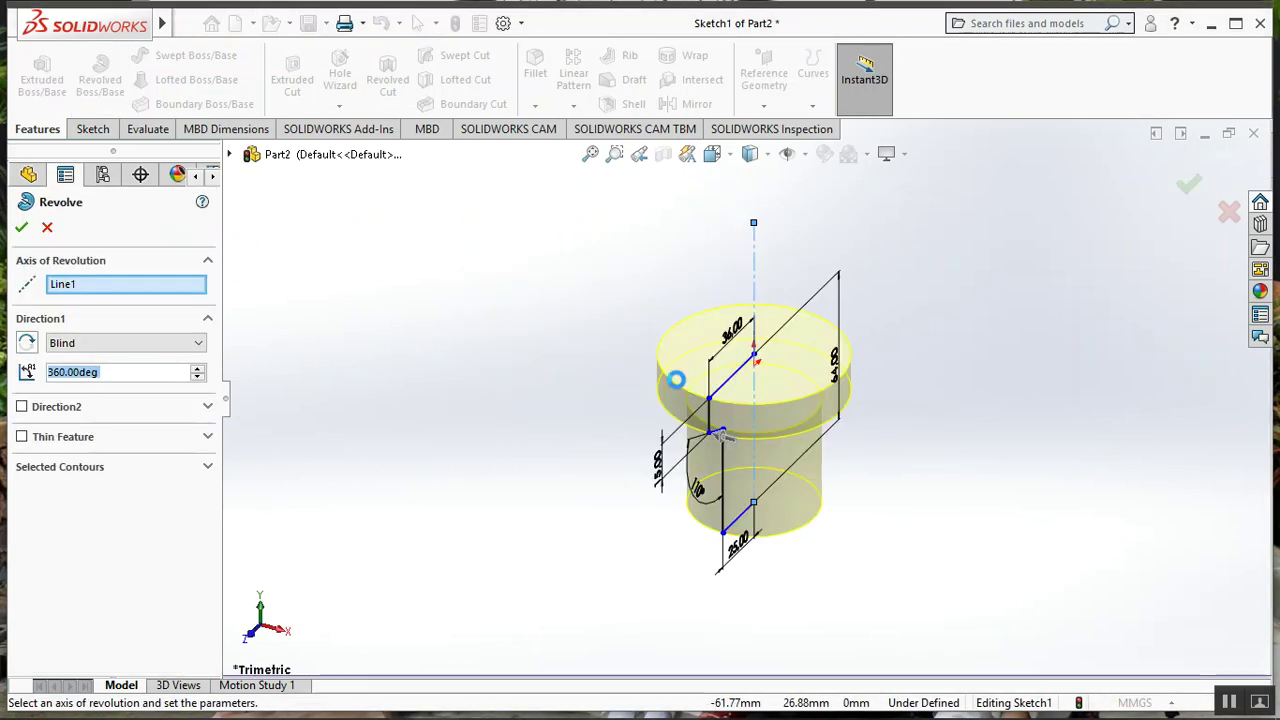
left_click(22, 230)
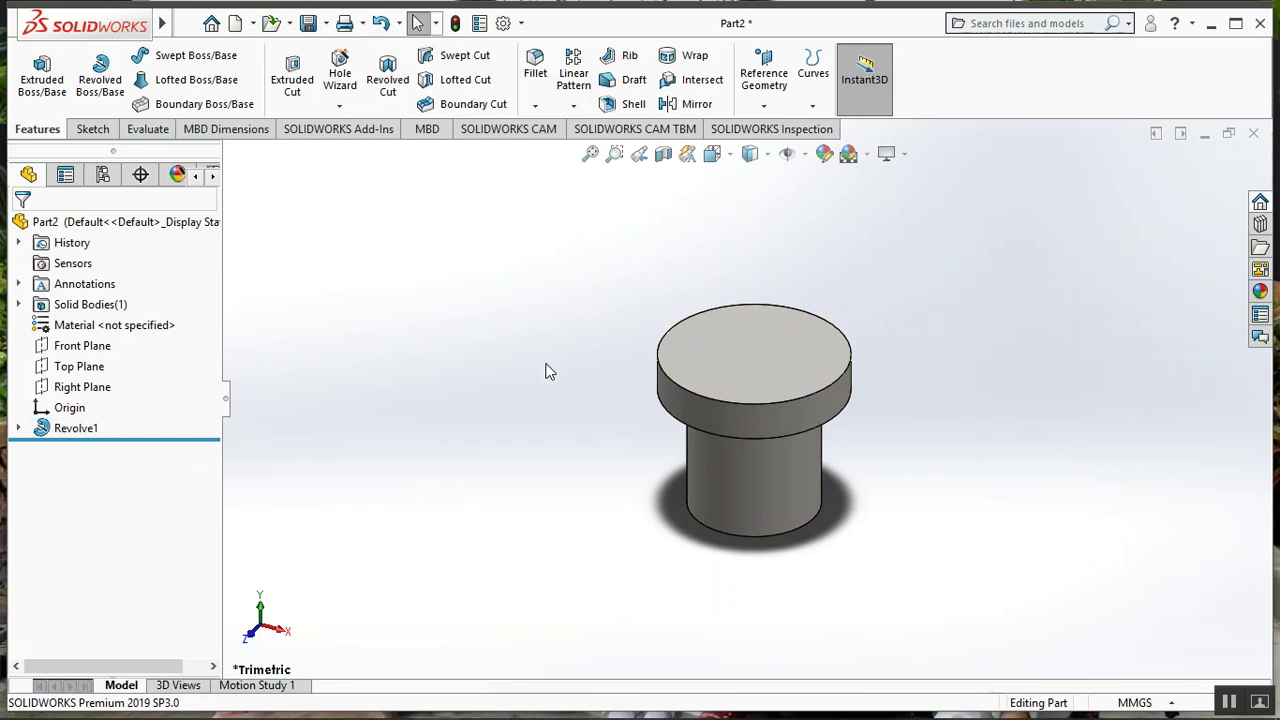
- Orient the part to the Front view, fit it, then switch to the Left view
key("space")
left_click(679, 422)
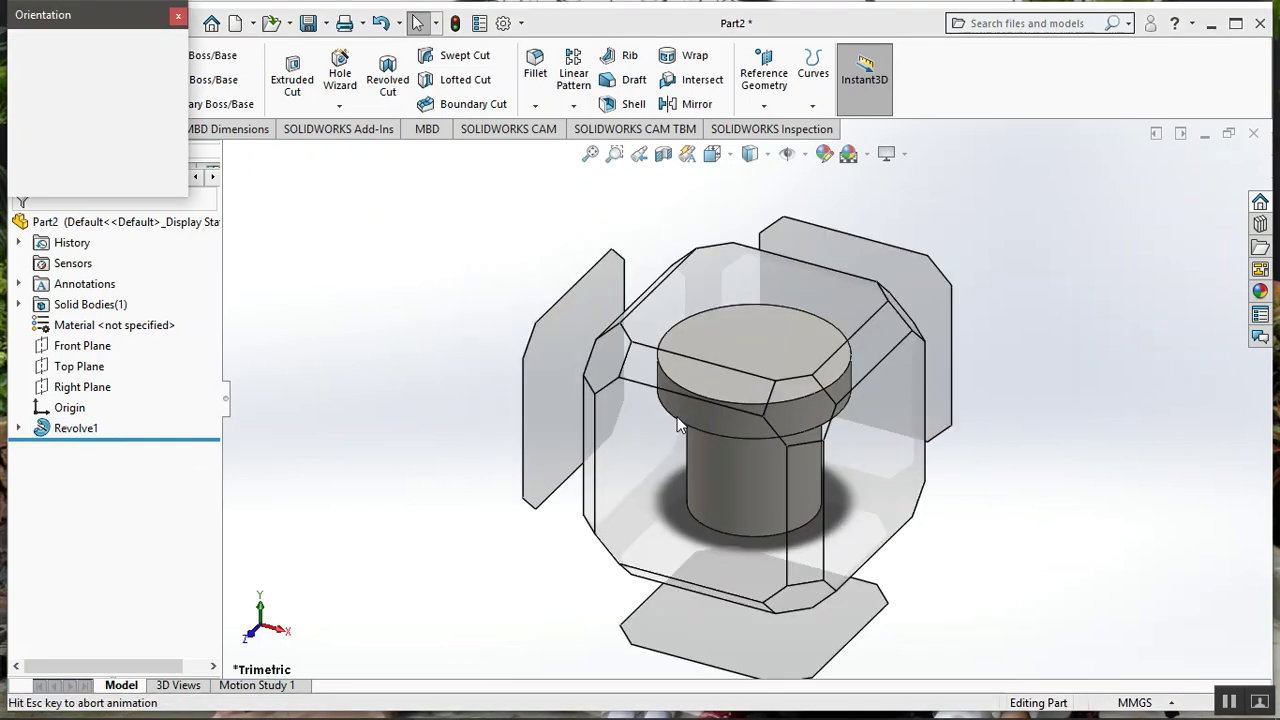
left_click(554, 519)
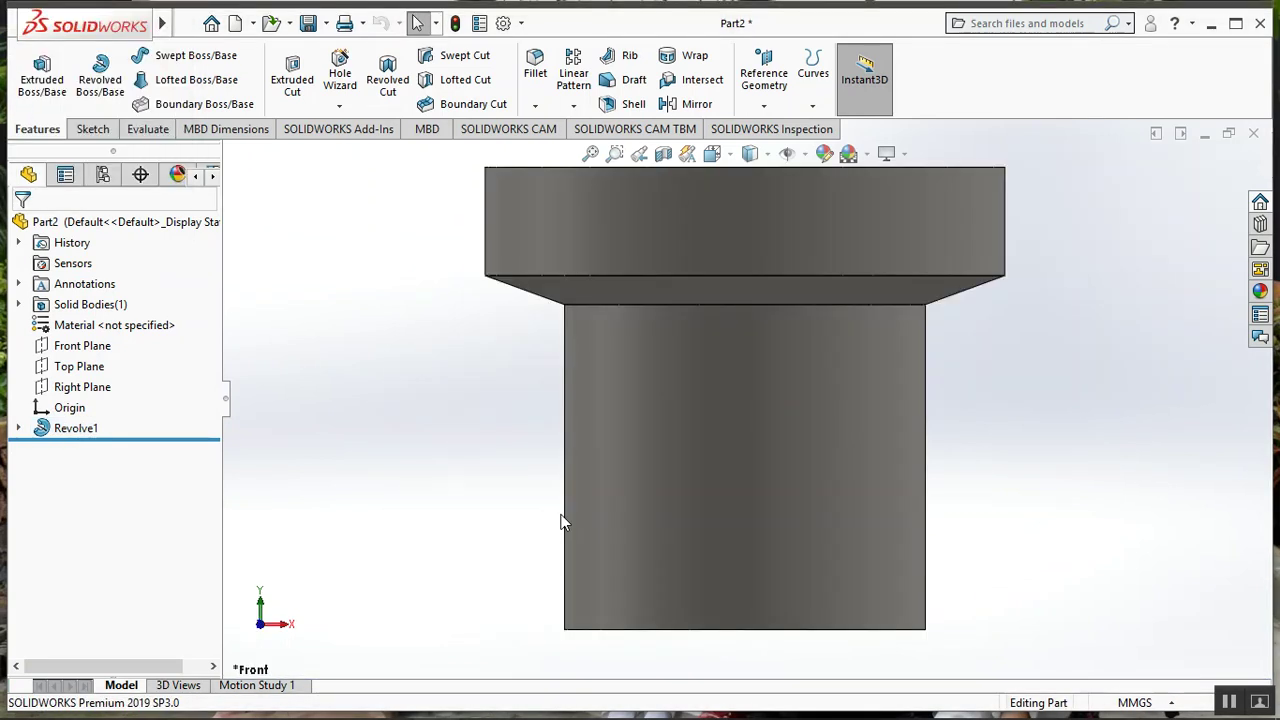
key("f")
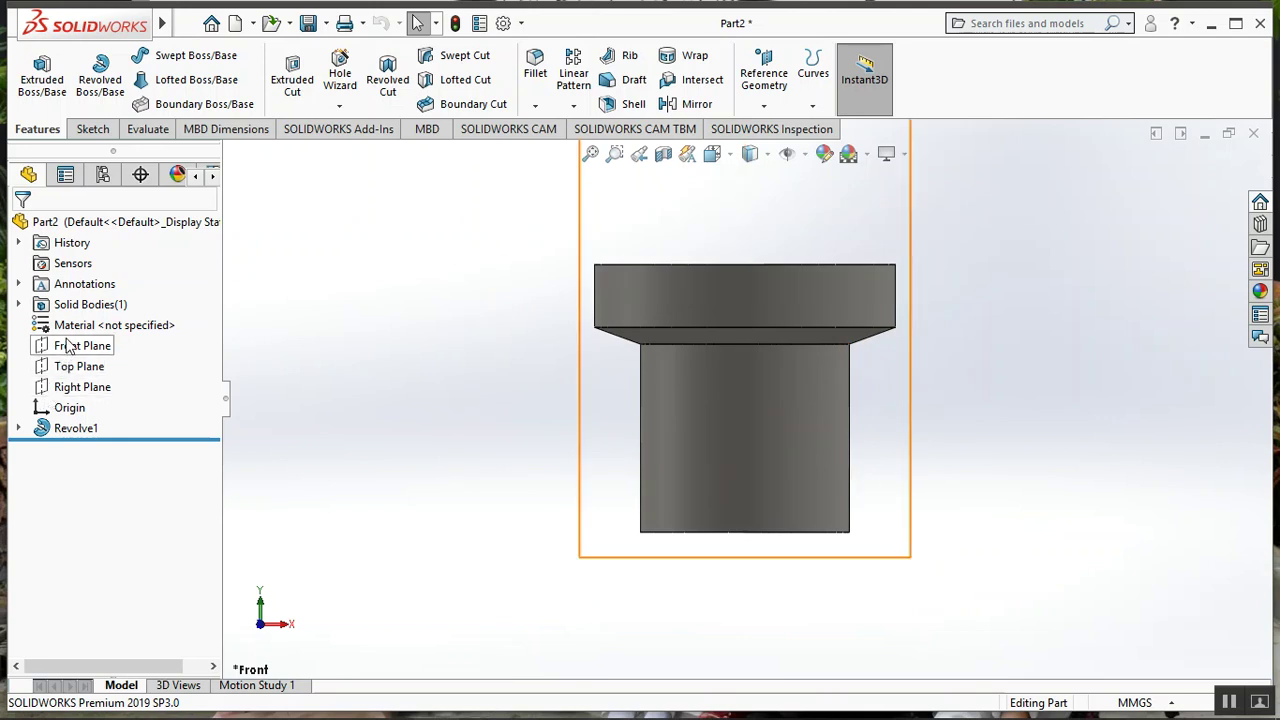
left_click(82, 390)
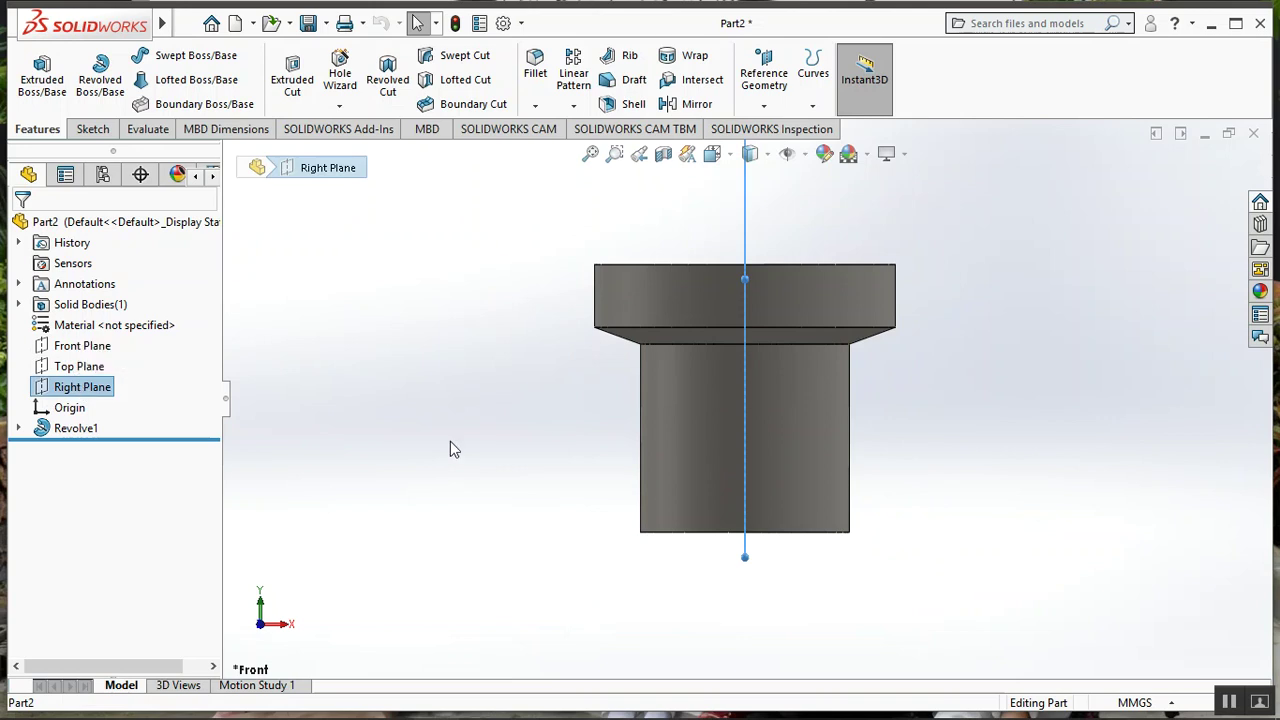
middle_click_drag(481, 451, 548, 457)
key("space")
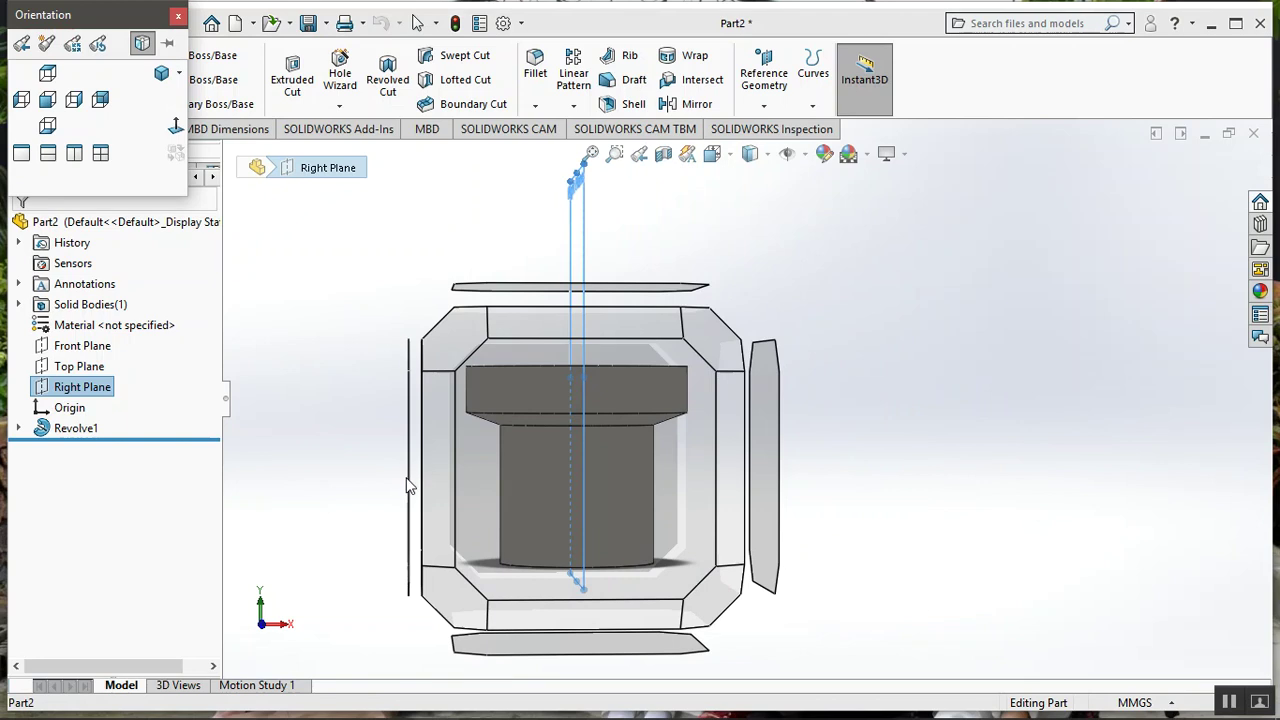
left_click(410, 482)
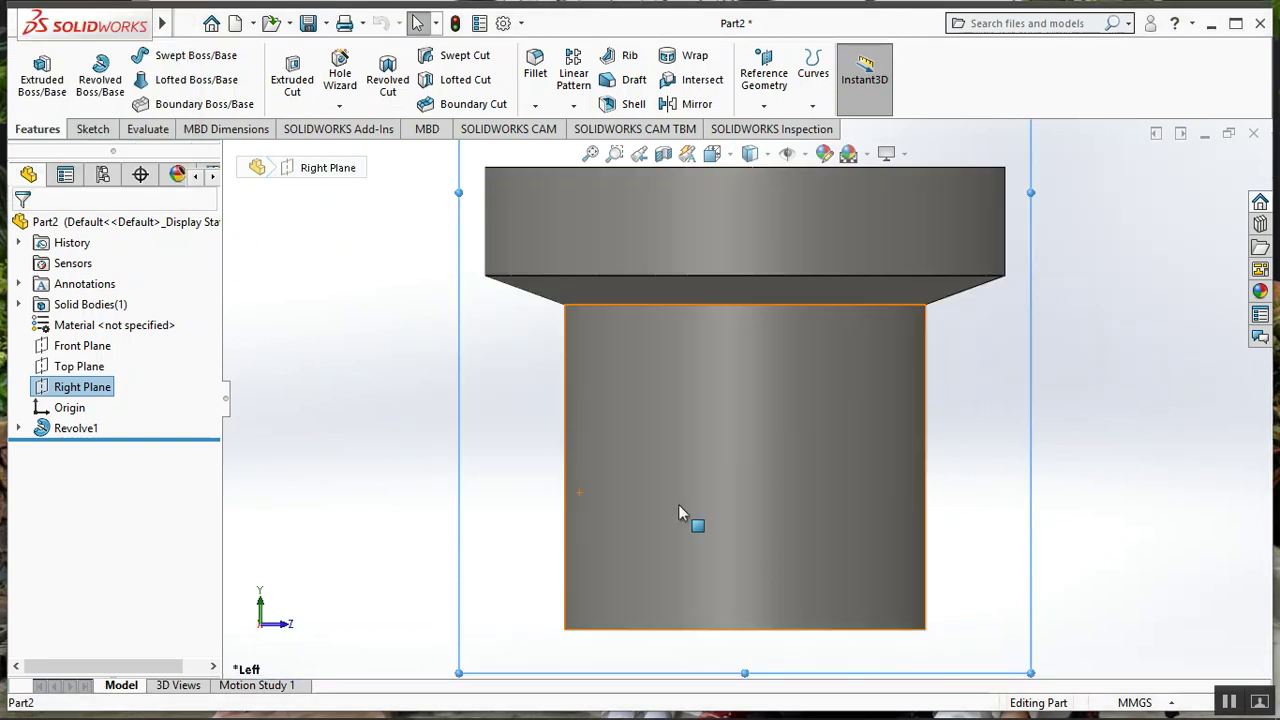
- Start a new sketch, Sketch2, on the Right Plane
scroll(740, 403, "up", 3)
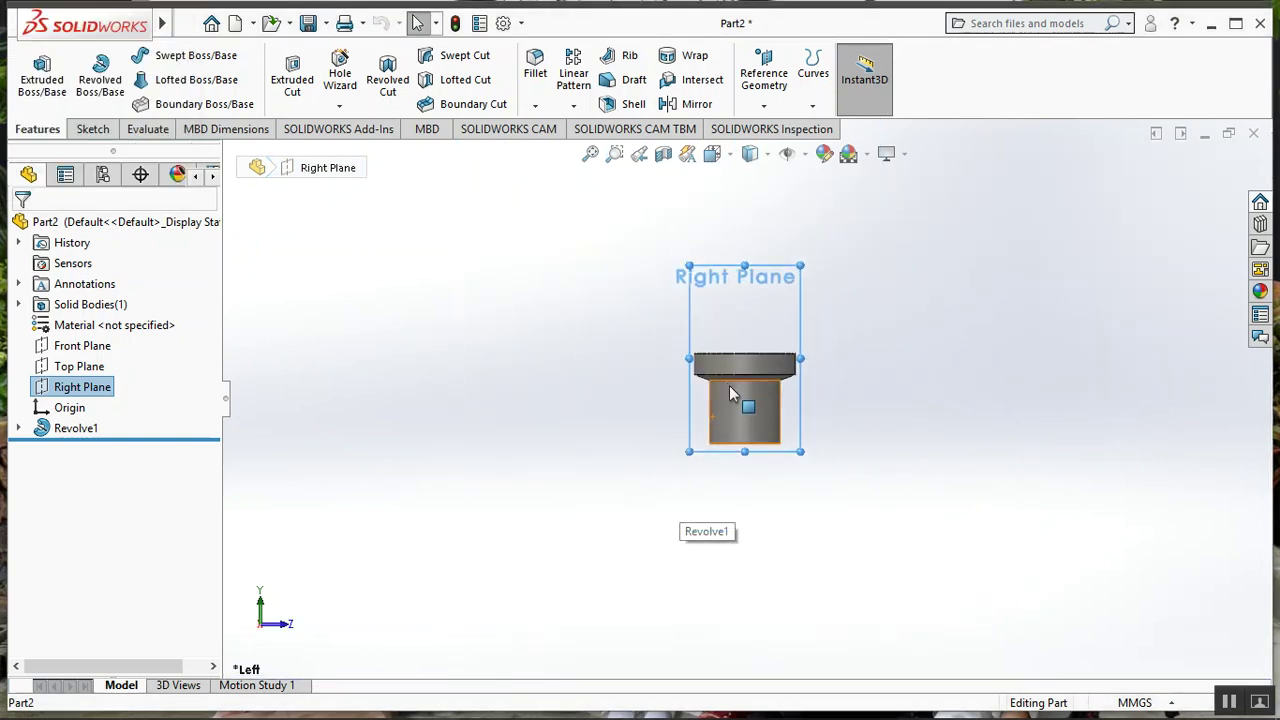
scroll(771, 369, "down", 3)
scroll(771, 369, "down", 2)
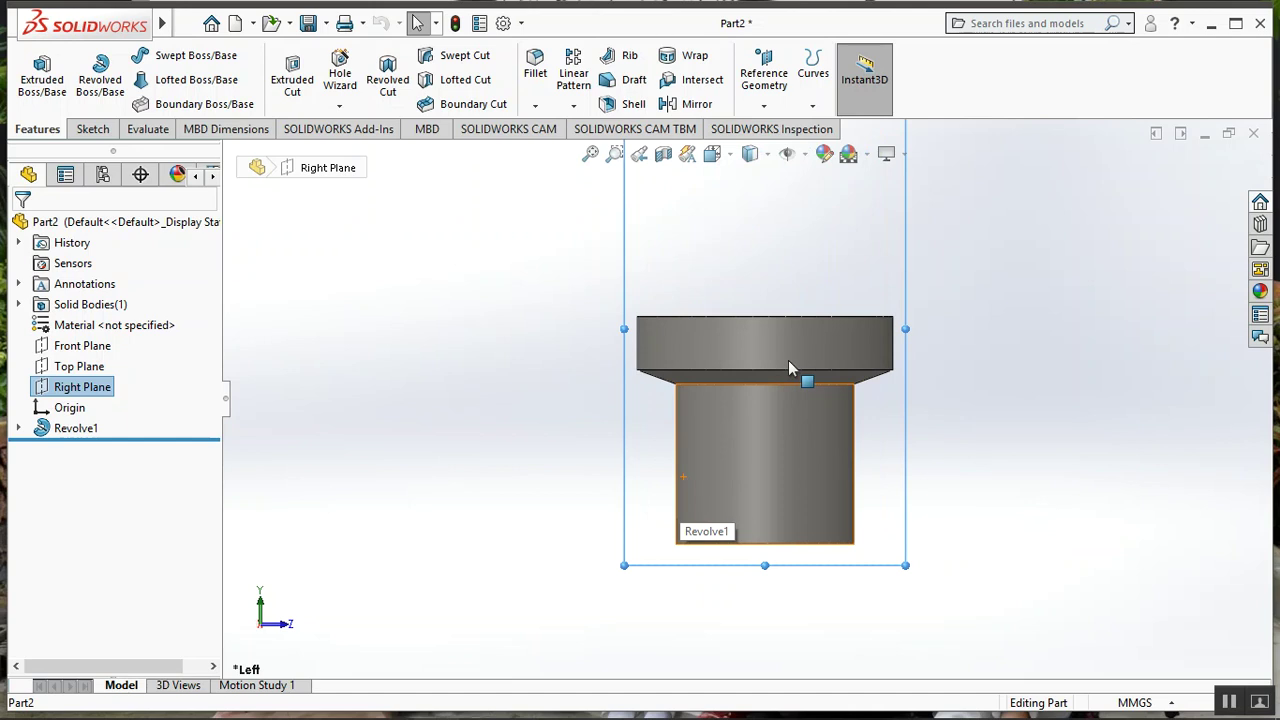
left_click(759, 262)
right_click(759, 262)
left_click(83, 390)
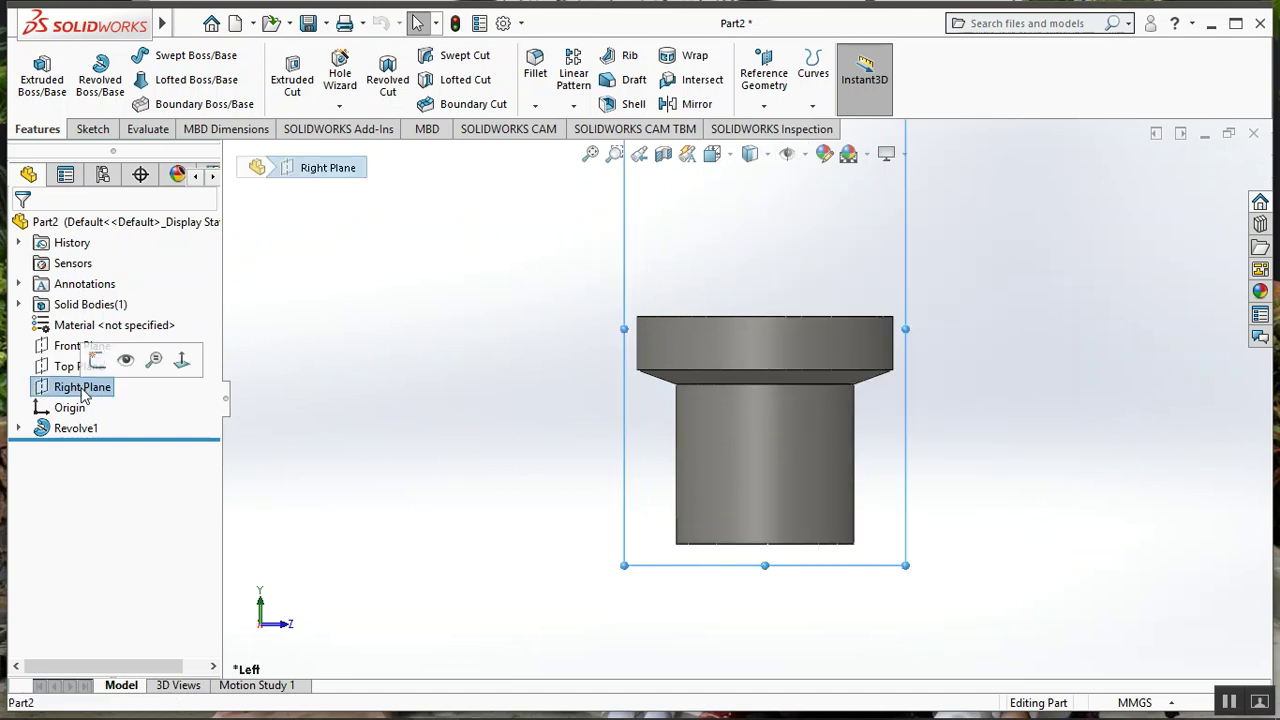
left_click(95, 356)
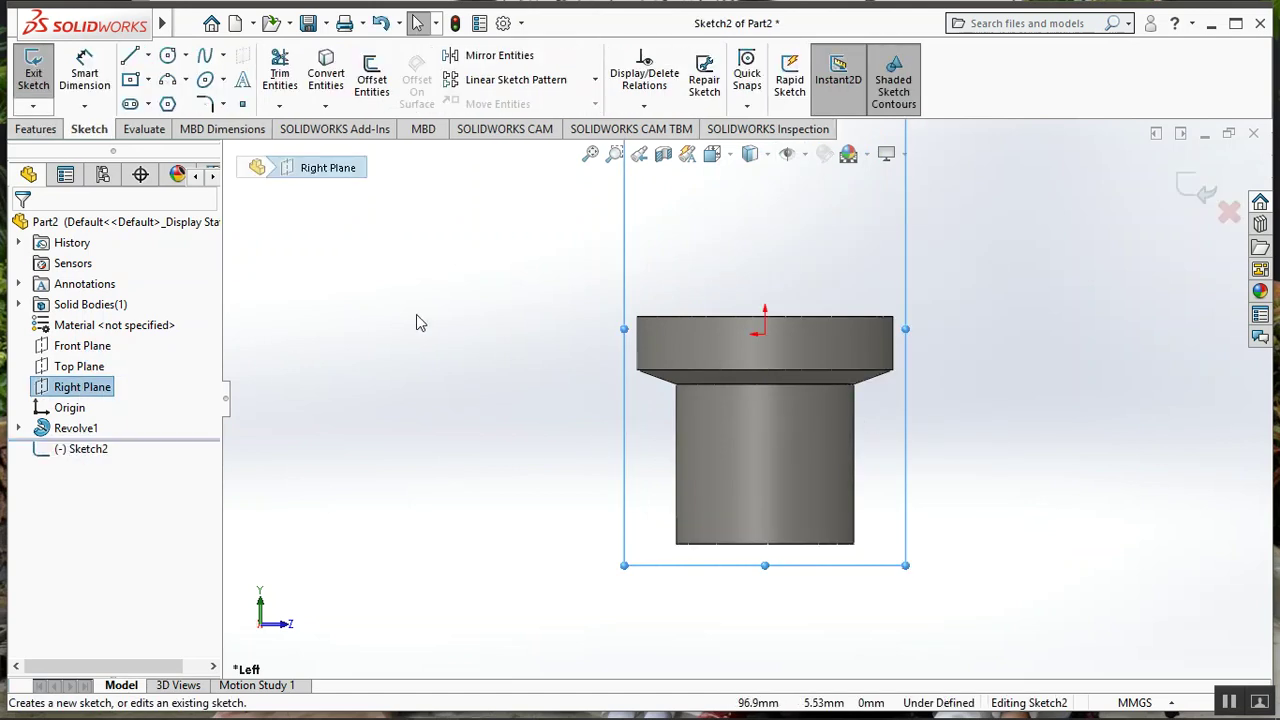
- Draw a rectangular Midpoint Line outline around the flange, then discard the sketch
left_click(148, 56)
left_click(175, 119)
scroll(790, 330, "down", 3)
scroll(777, 345, "down", 2)
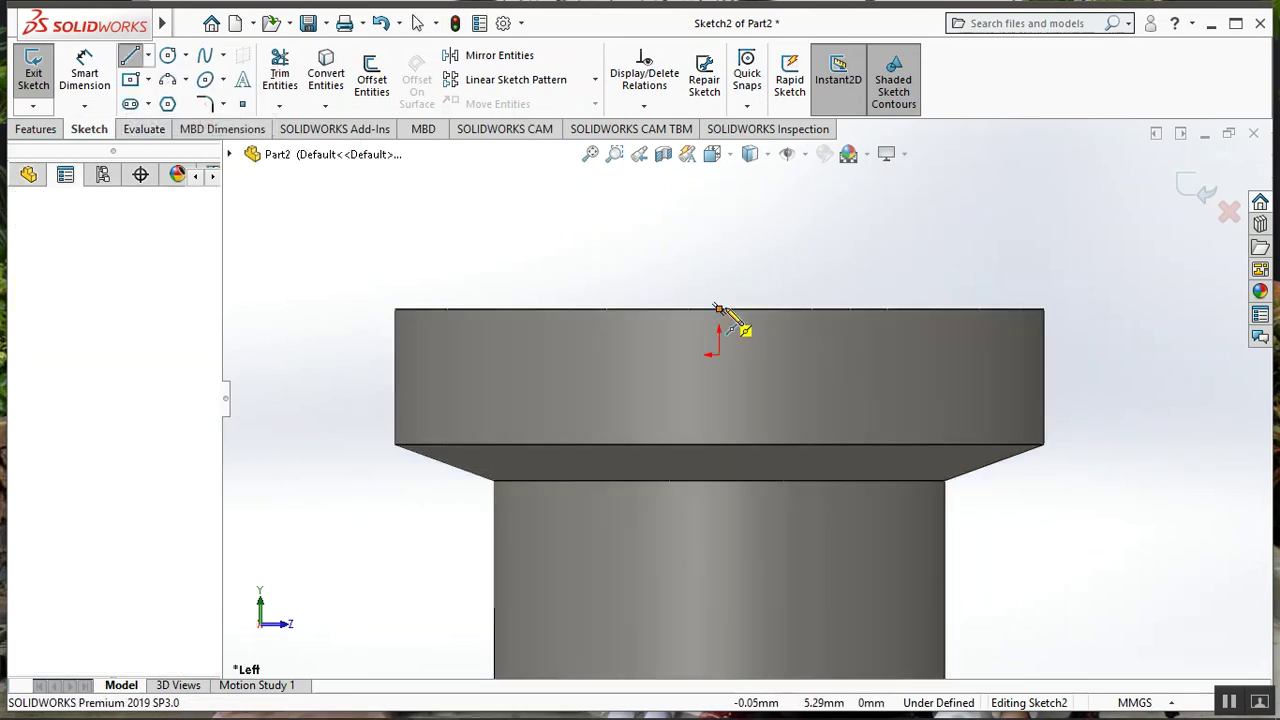
left_click(717, 307)
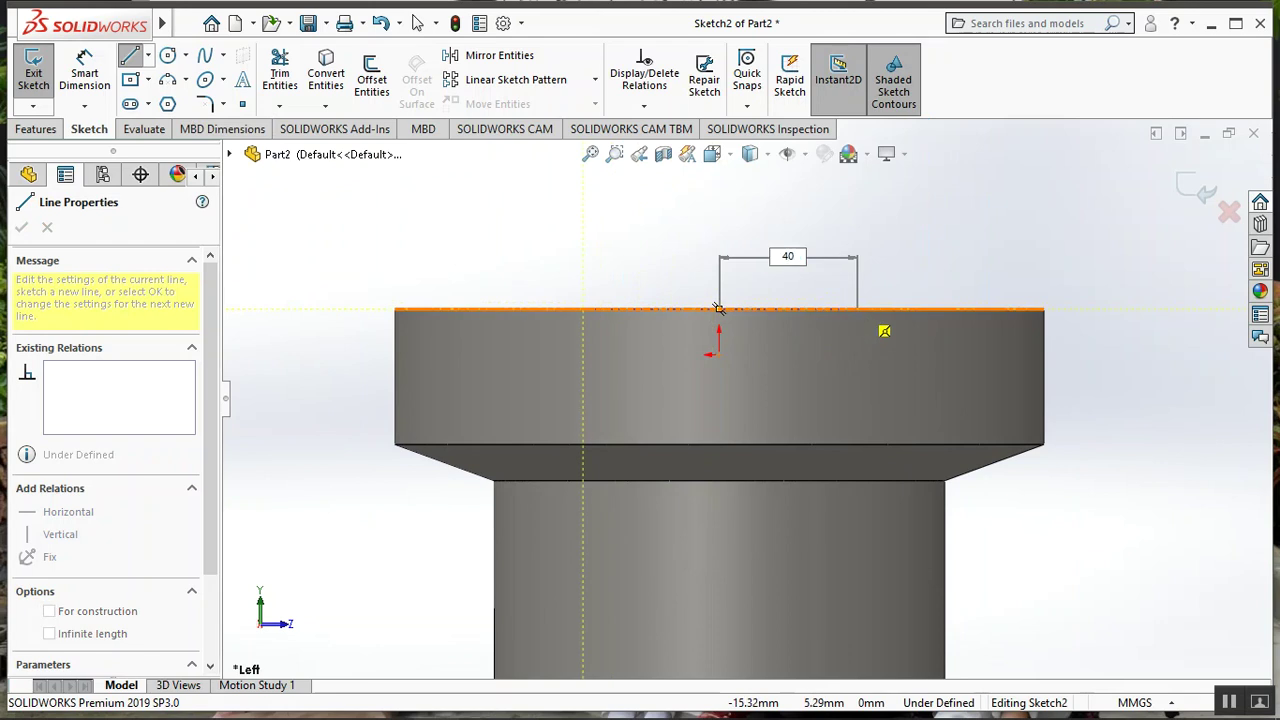
left_click(1080, 309)
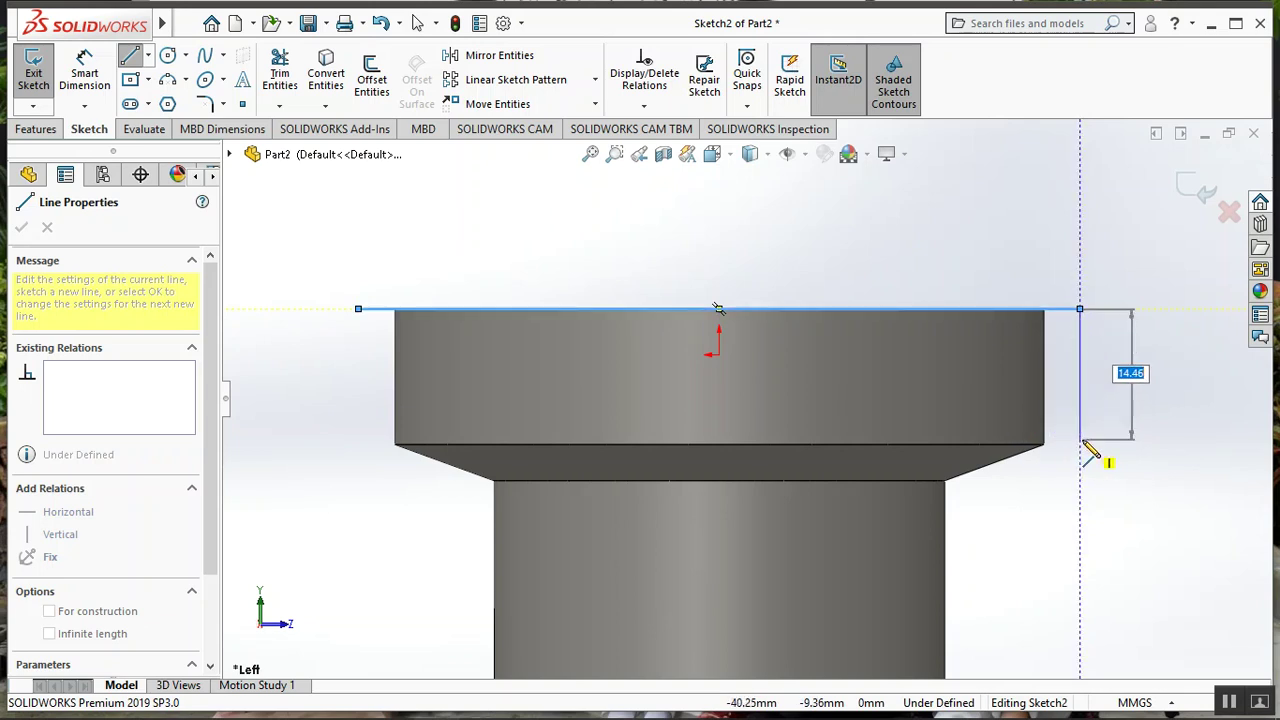
type("19")
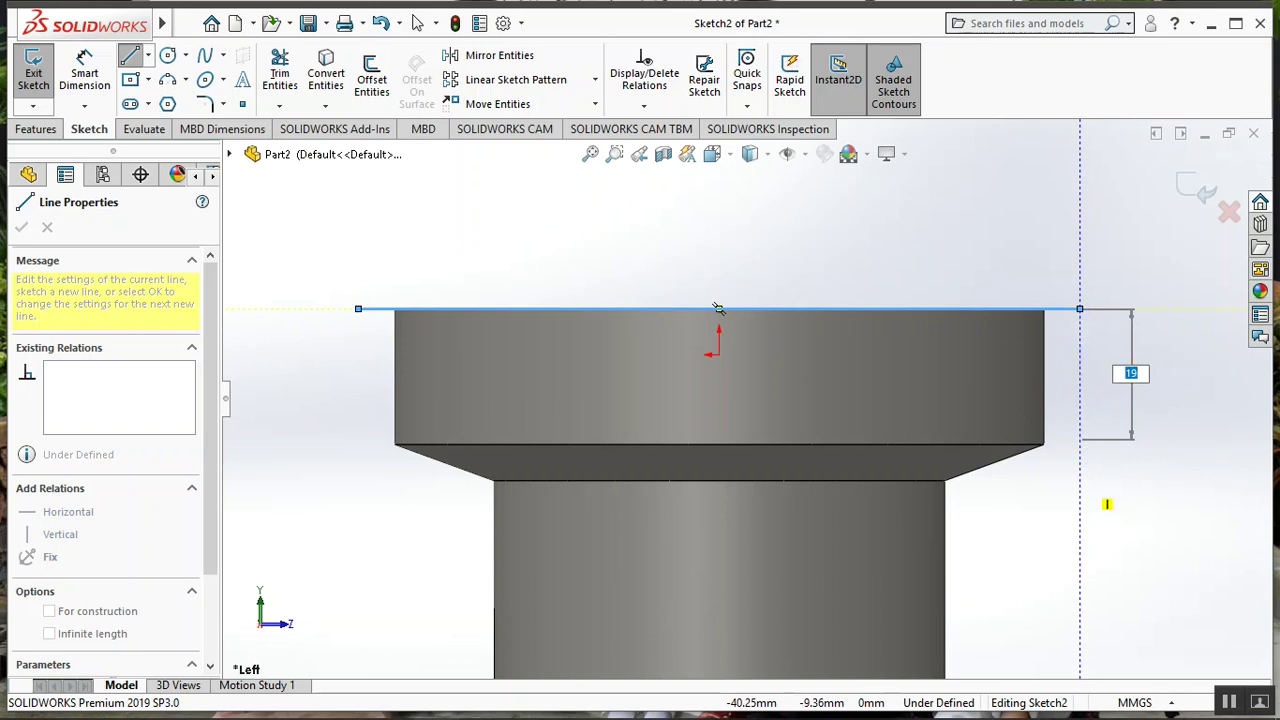
key("Return")
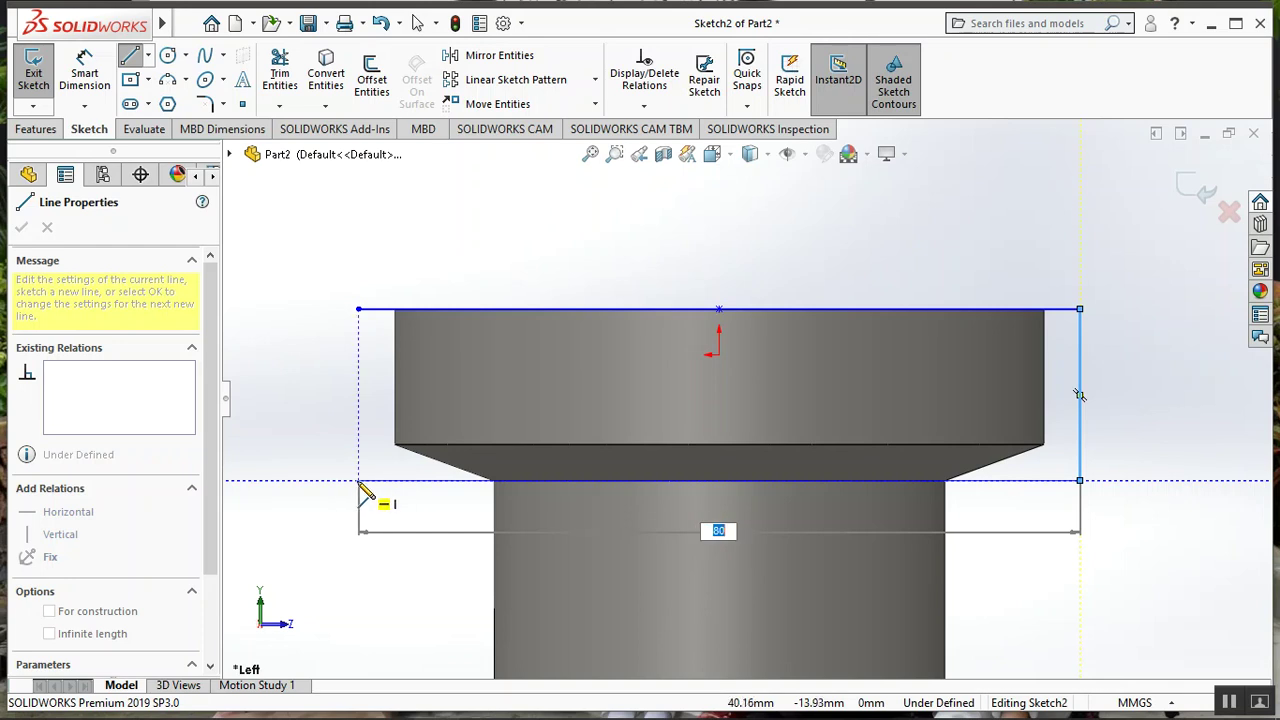
left_click(358, 480)
left_click(358, 309)
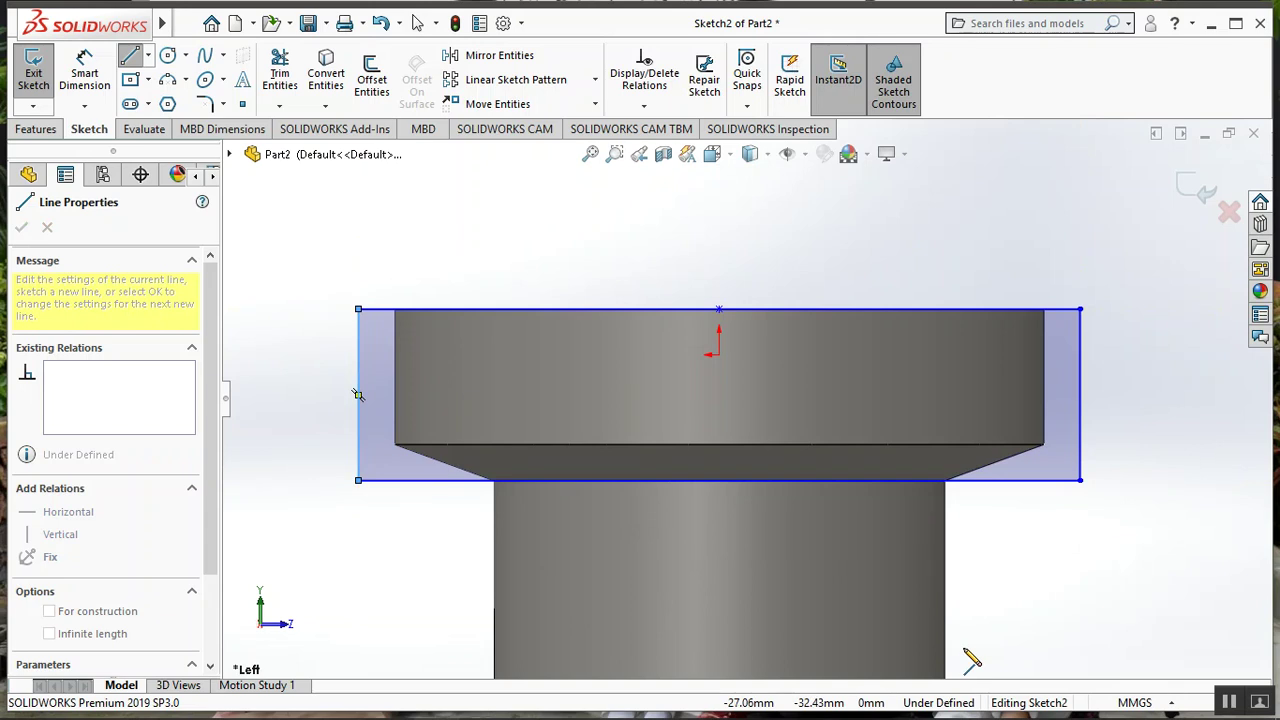
key("Escape")
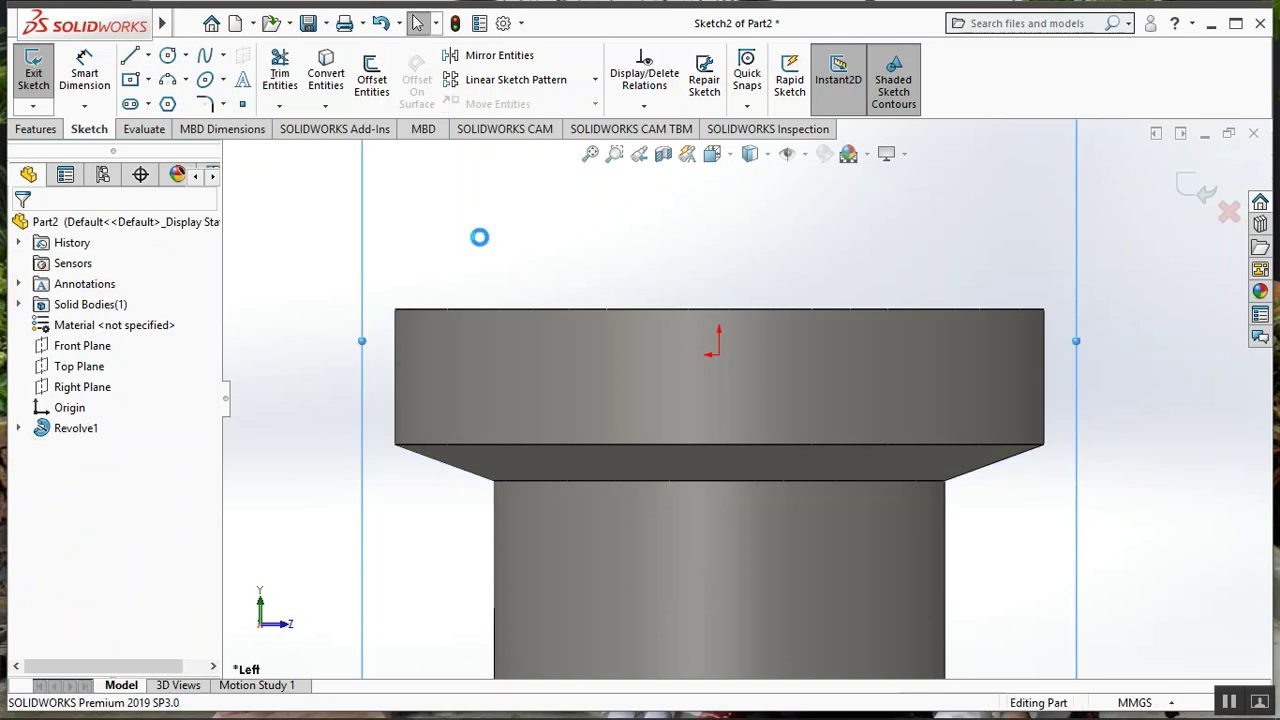
left_click(89, 129)
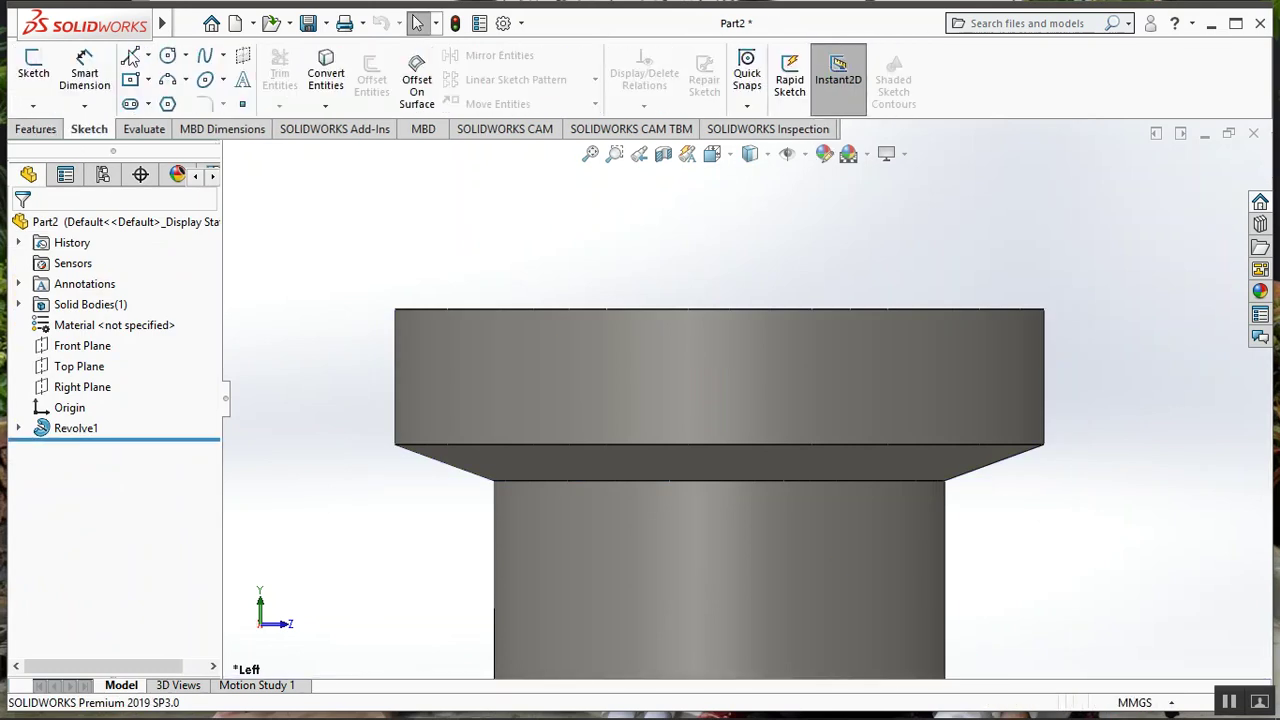
- Check the reference drawing, then start Sketch3 on the Right Plane
left_click(481, 703)
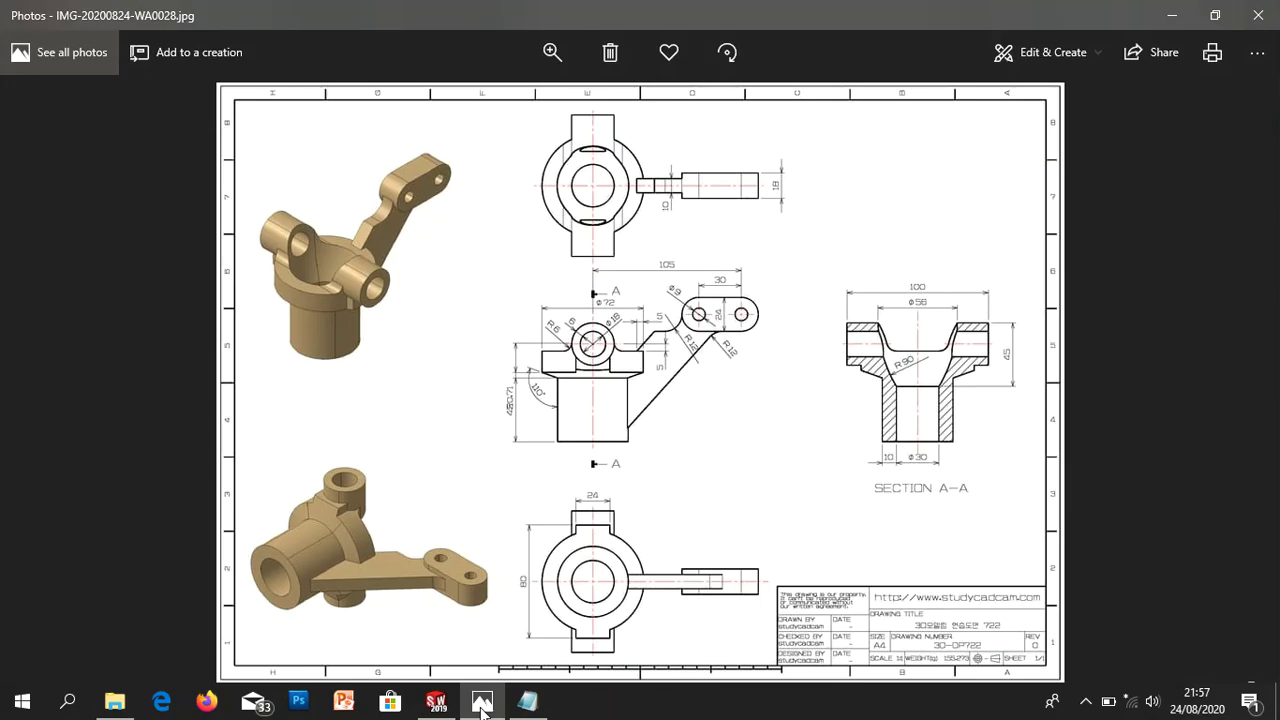
left_click(481, 705)
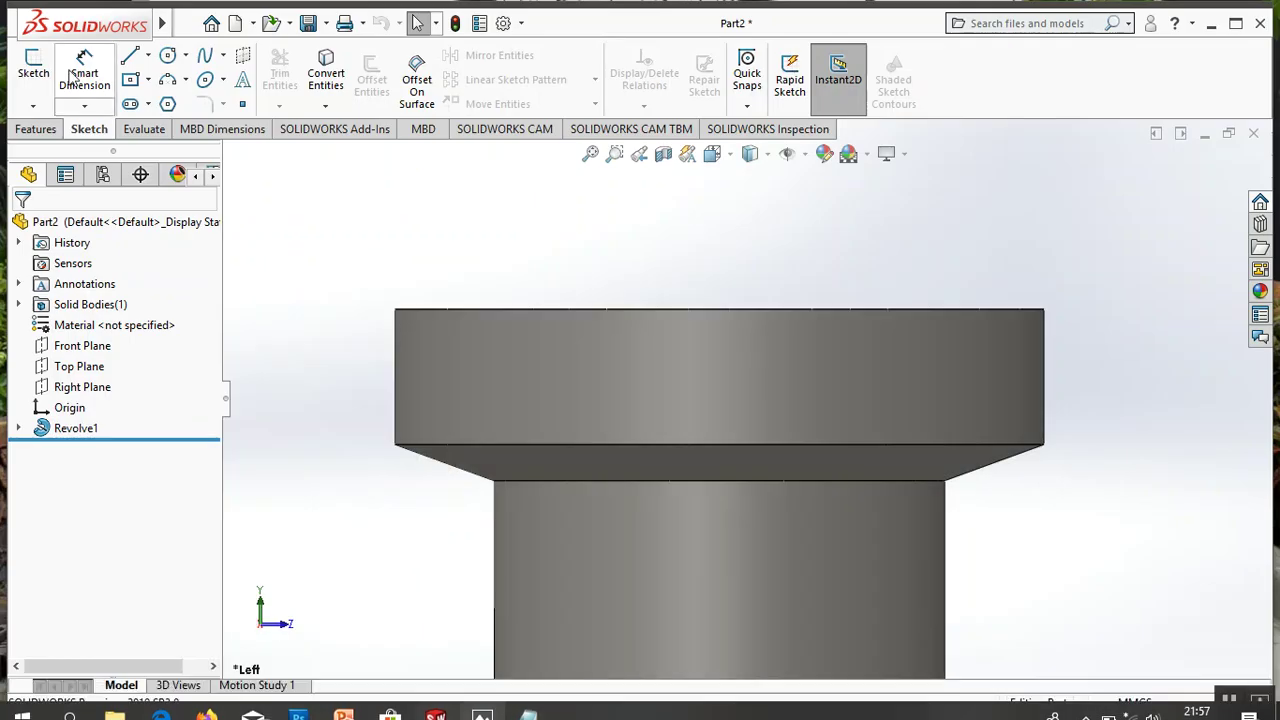
left_click(148, 55)
left_click(165, 100)
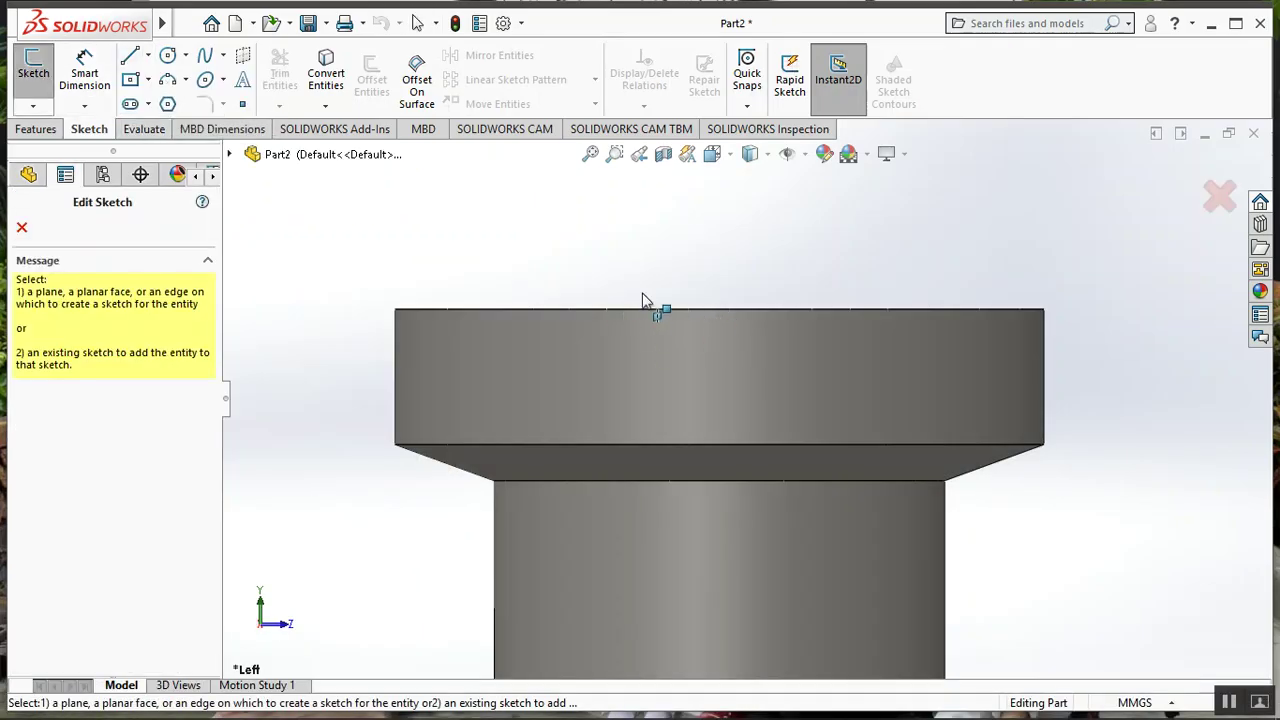
left_click(22, 229)
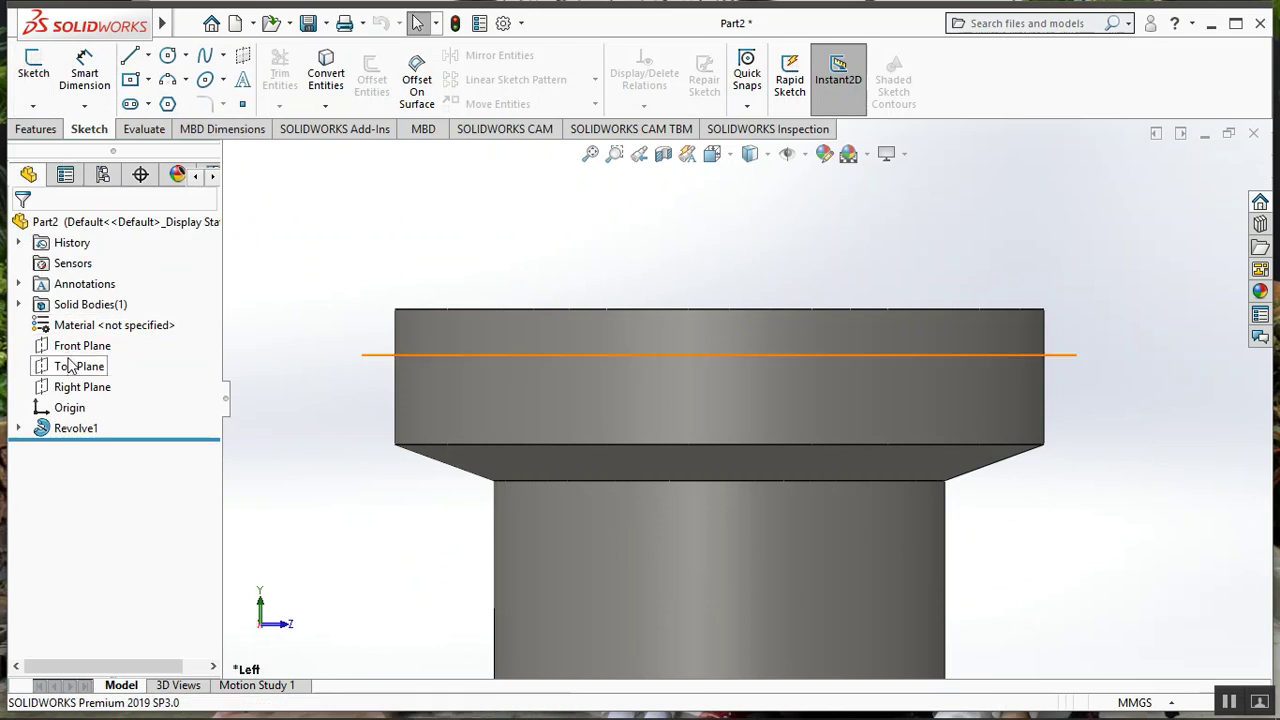
left_click(77, 391)
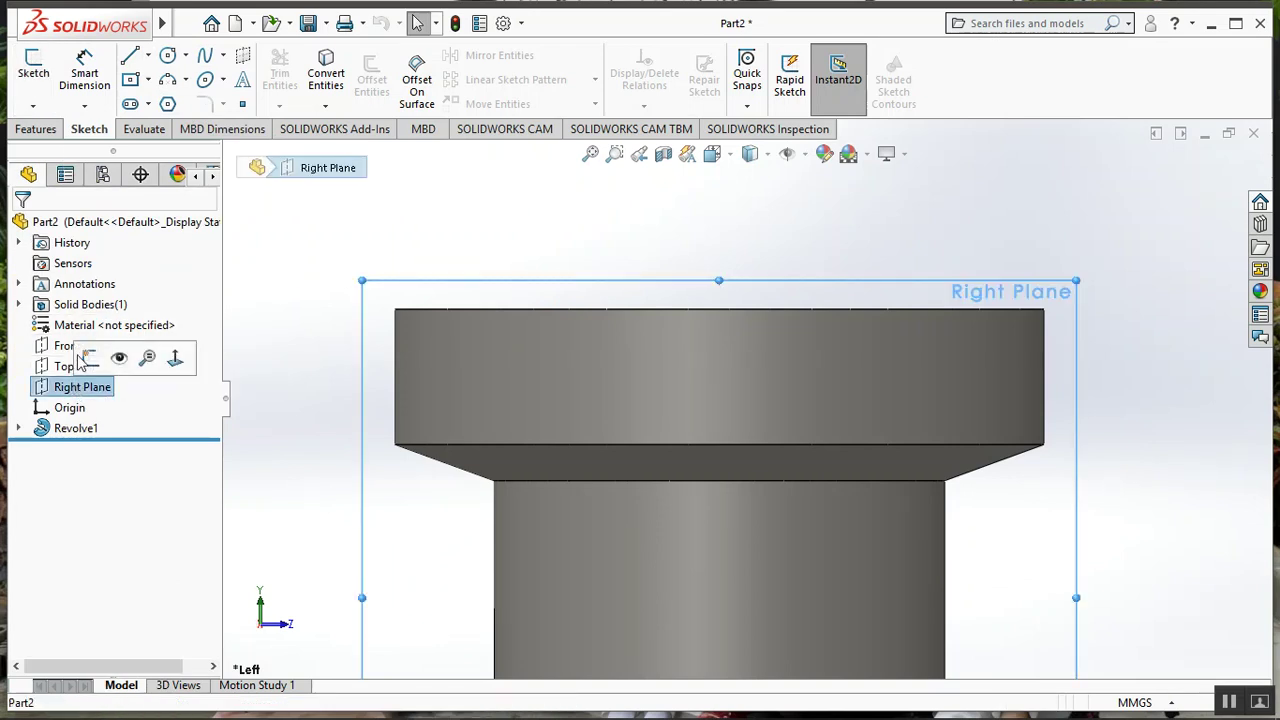
left_click(88, 360)
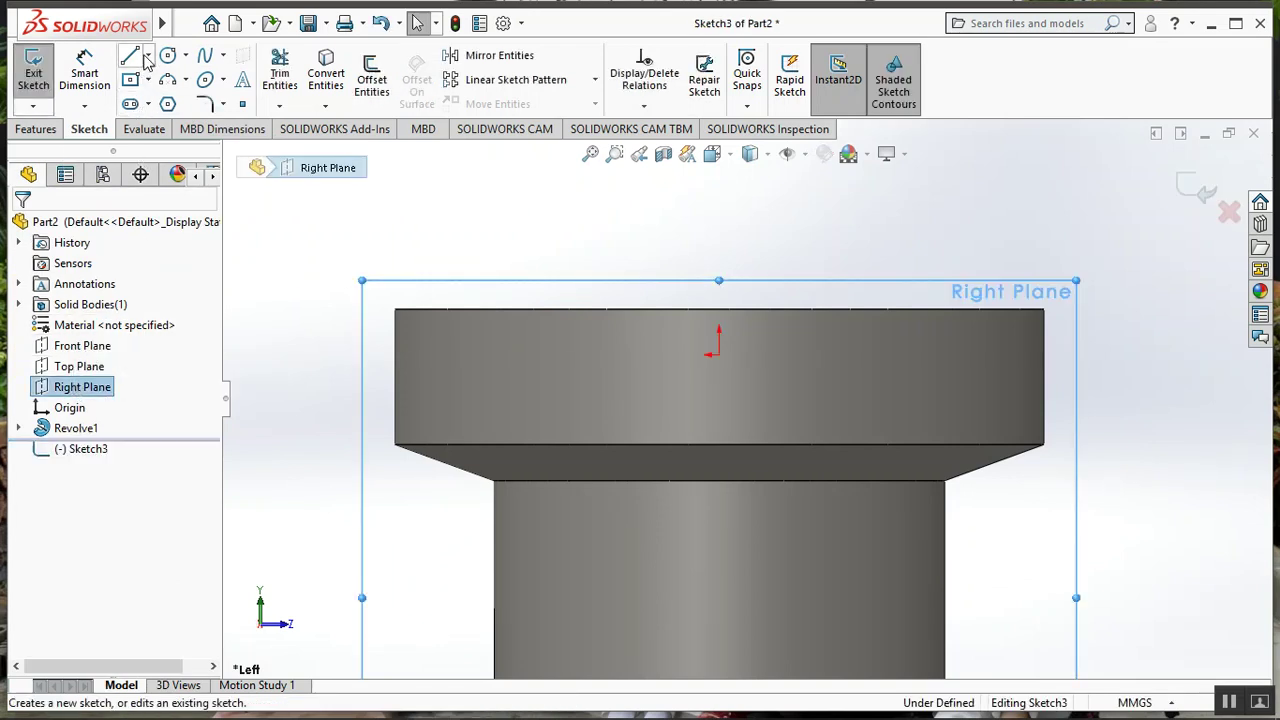
- Draw a midpoint top edge from the flange top centre, then the sides and bottom to close the rectangle
left_click(148, 57)
left_click(165, 123)
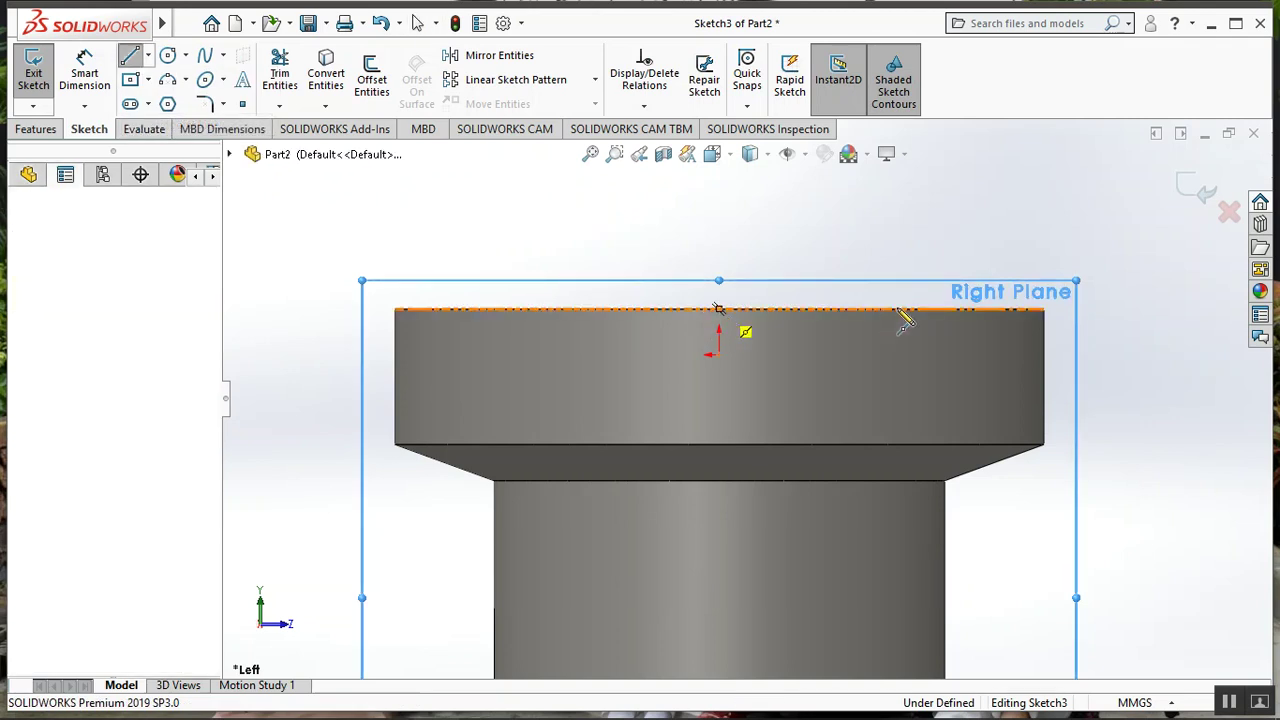
left_click(719, 309)
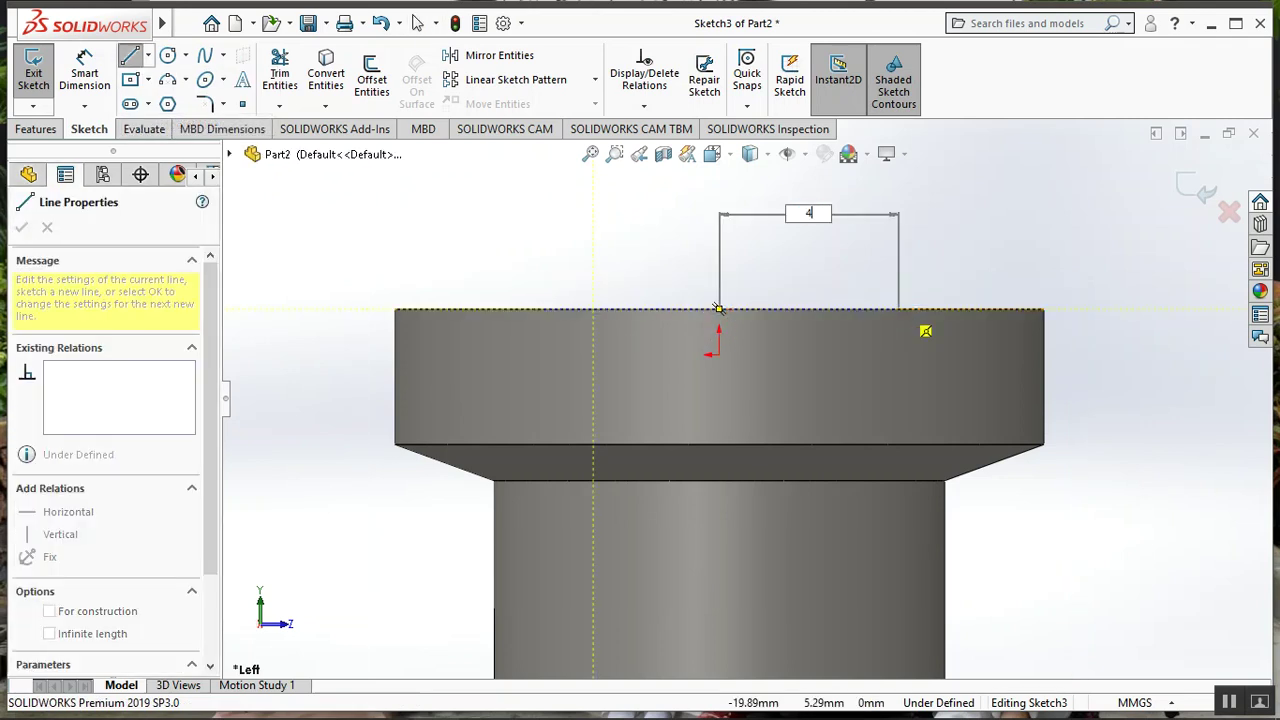
left_click(1080, 309)
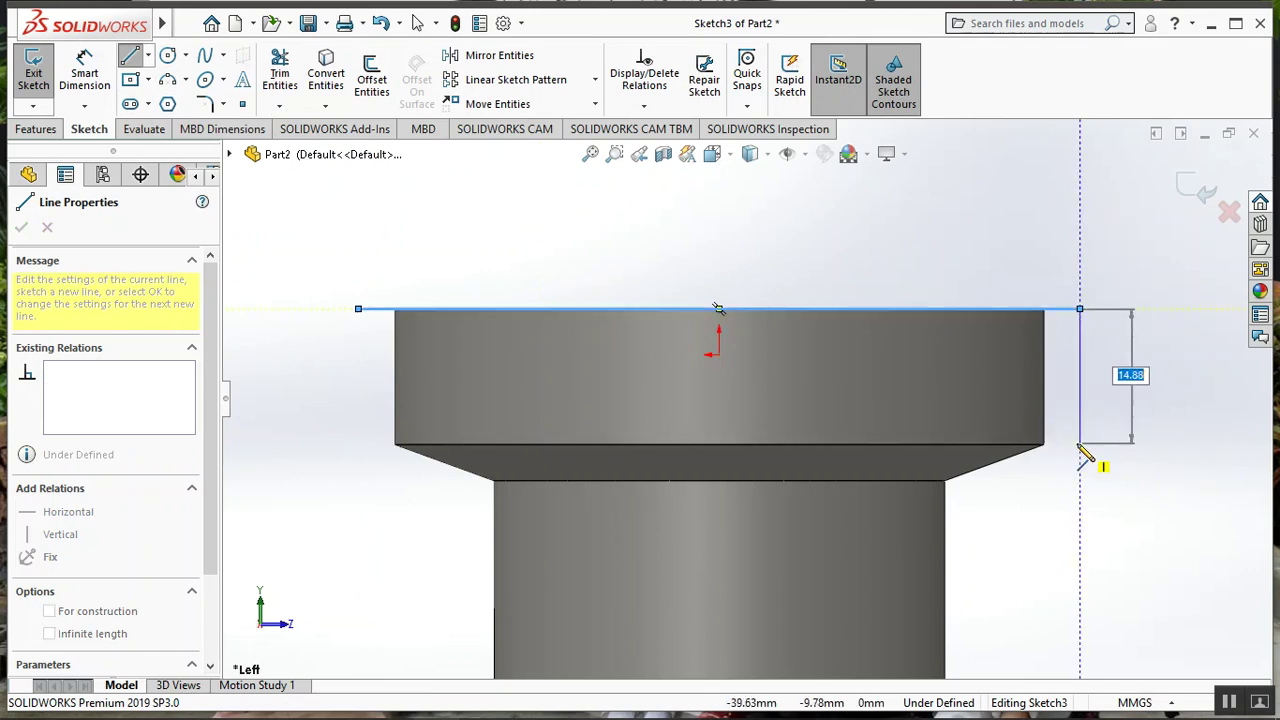
left_click(1080, 443)
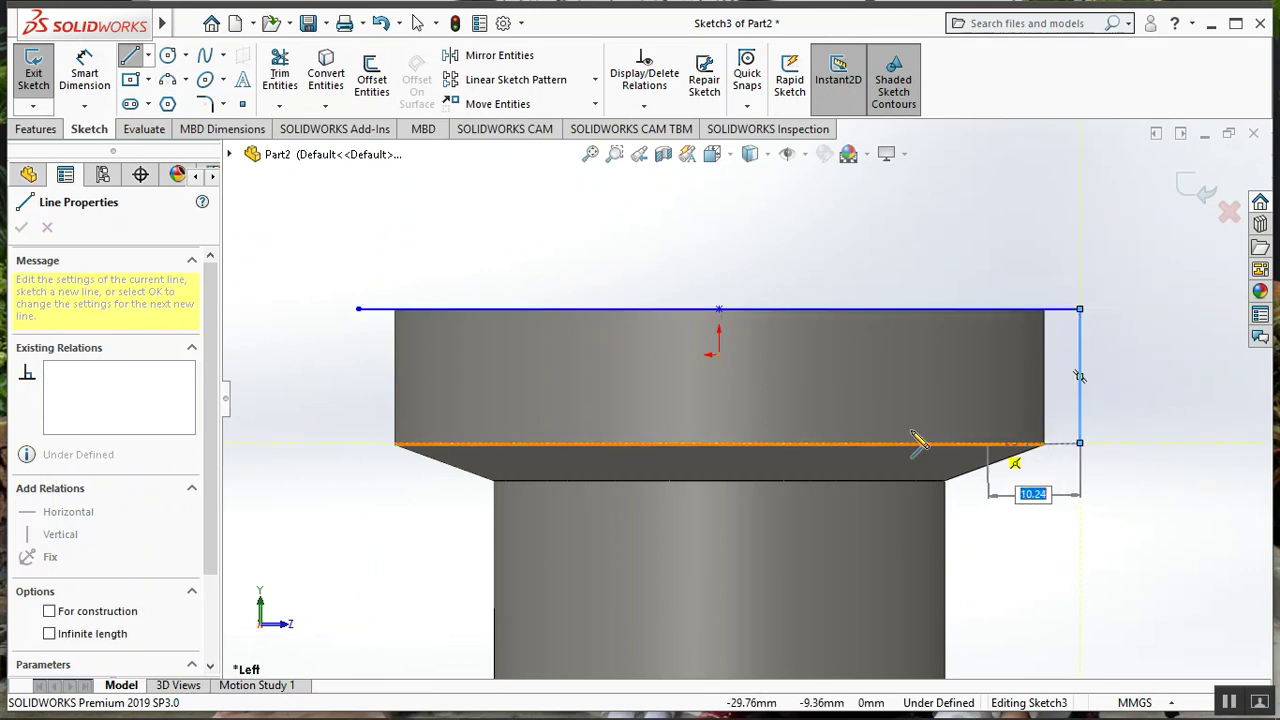
left_click(358, 443)
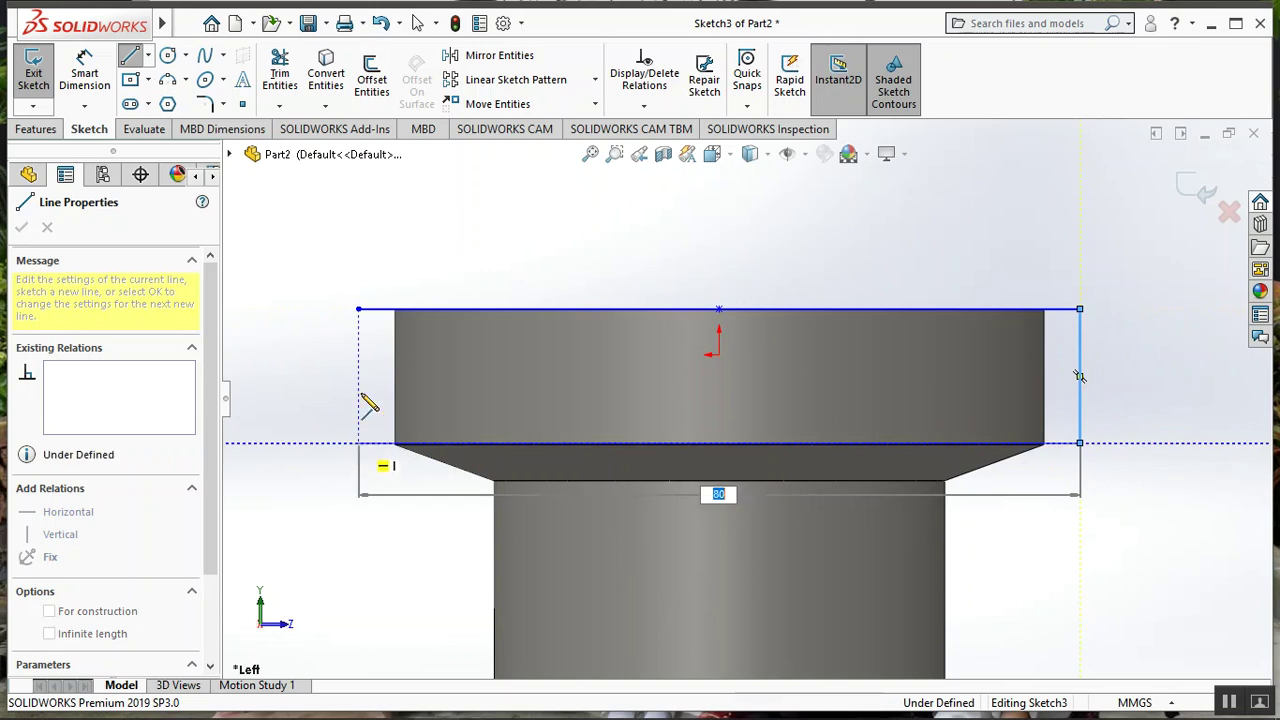
left_click(358, 310)
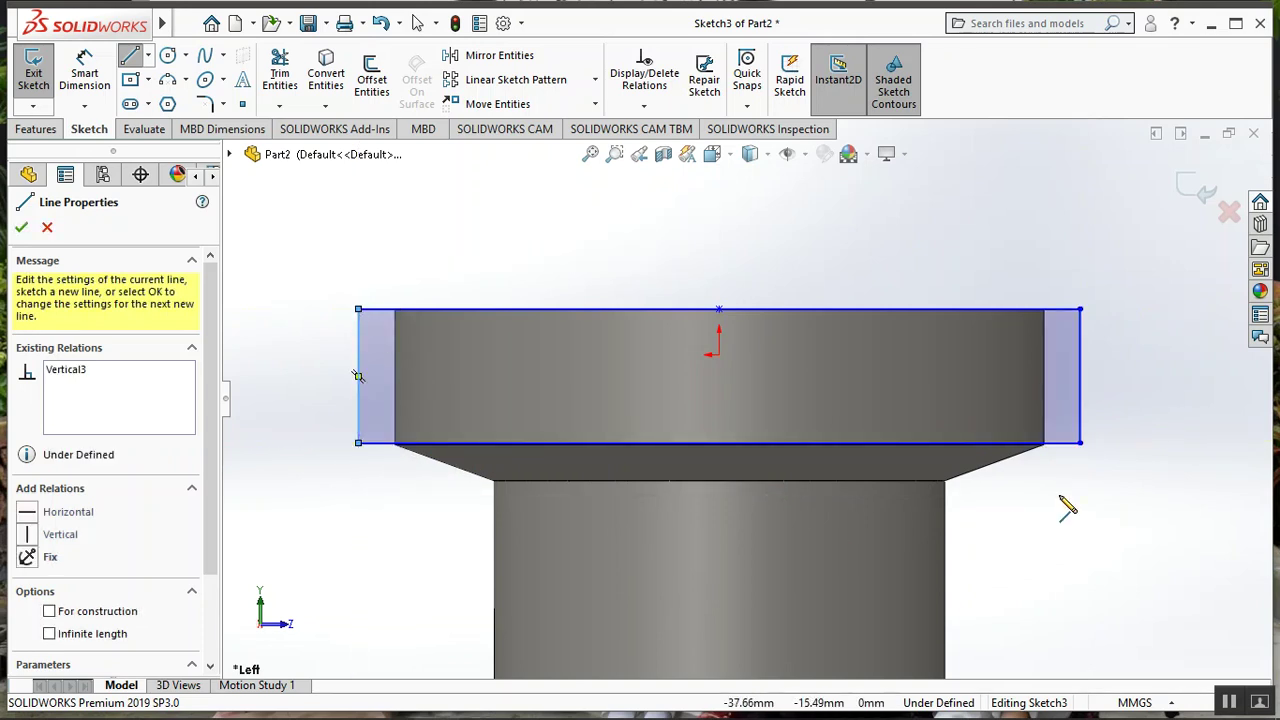
left_click(21, 228)
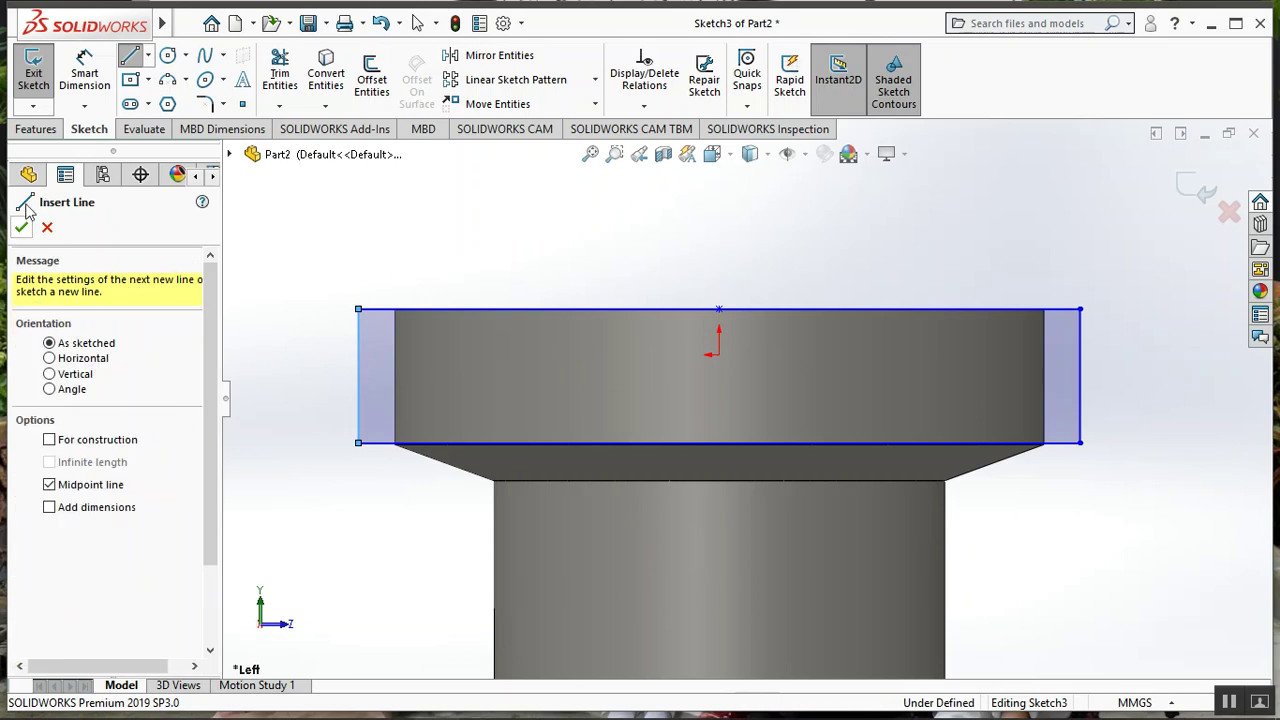
left_click(40, 131)
- Extrude the rectangle sketch 24 mm with a Mid Plane end condition
left_click(43, 67)
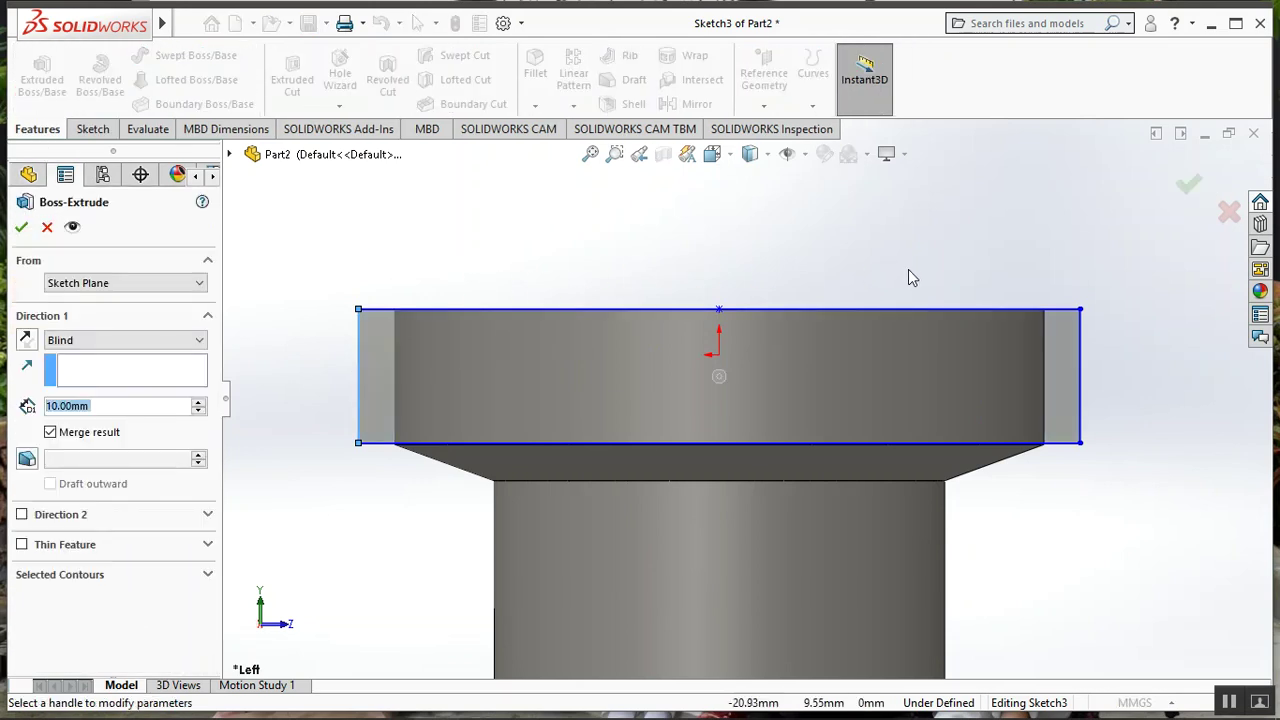
type("24")
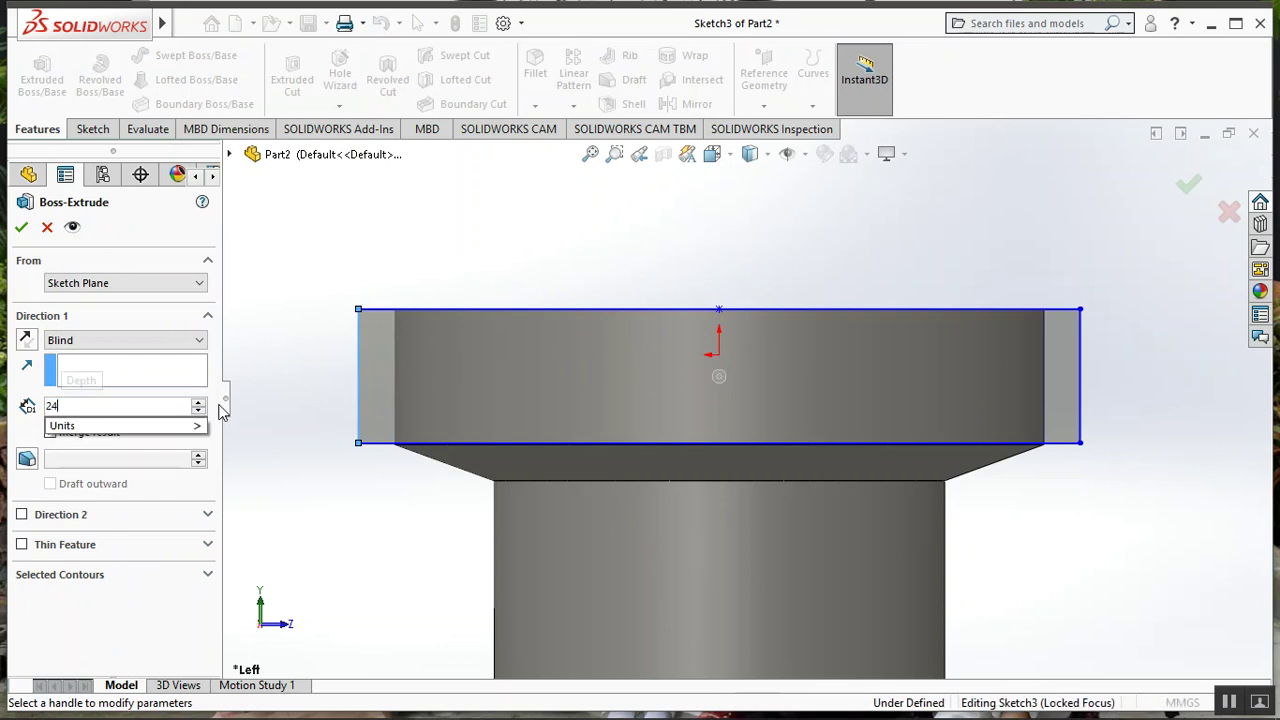
left_click(110, 342)
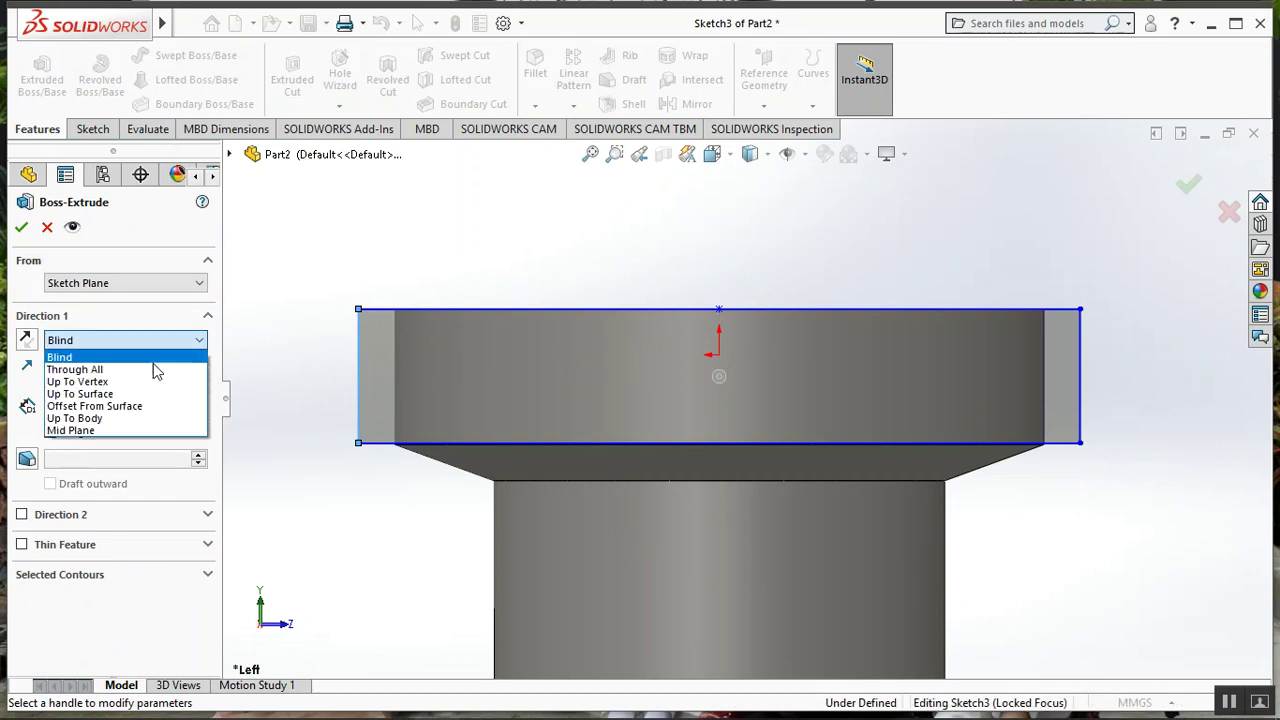
left_click(153, 431)
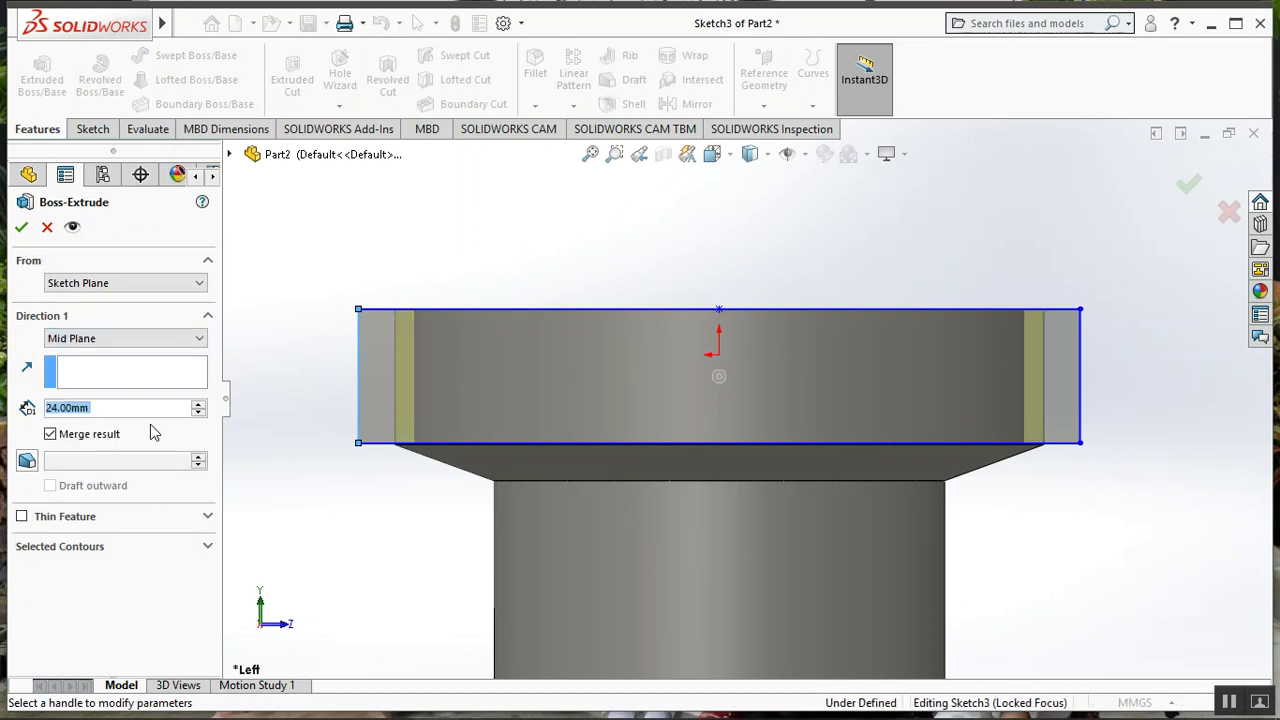
left_click(18, 228)
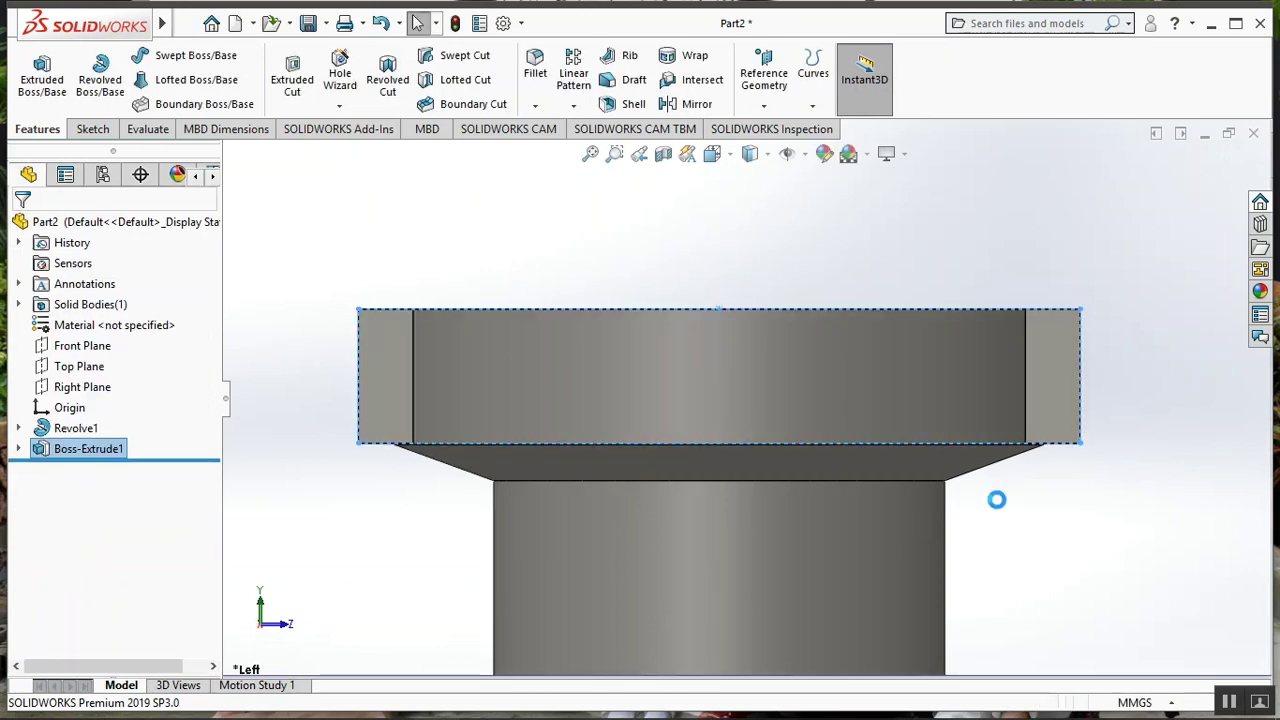
- Orbit to inspect the lugs, switch to Front view, and select the Front Plane
middle_click_drag(1073, 511, 986, 561)
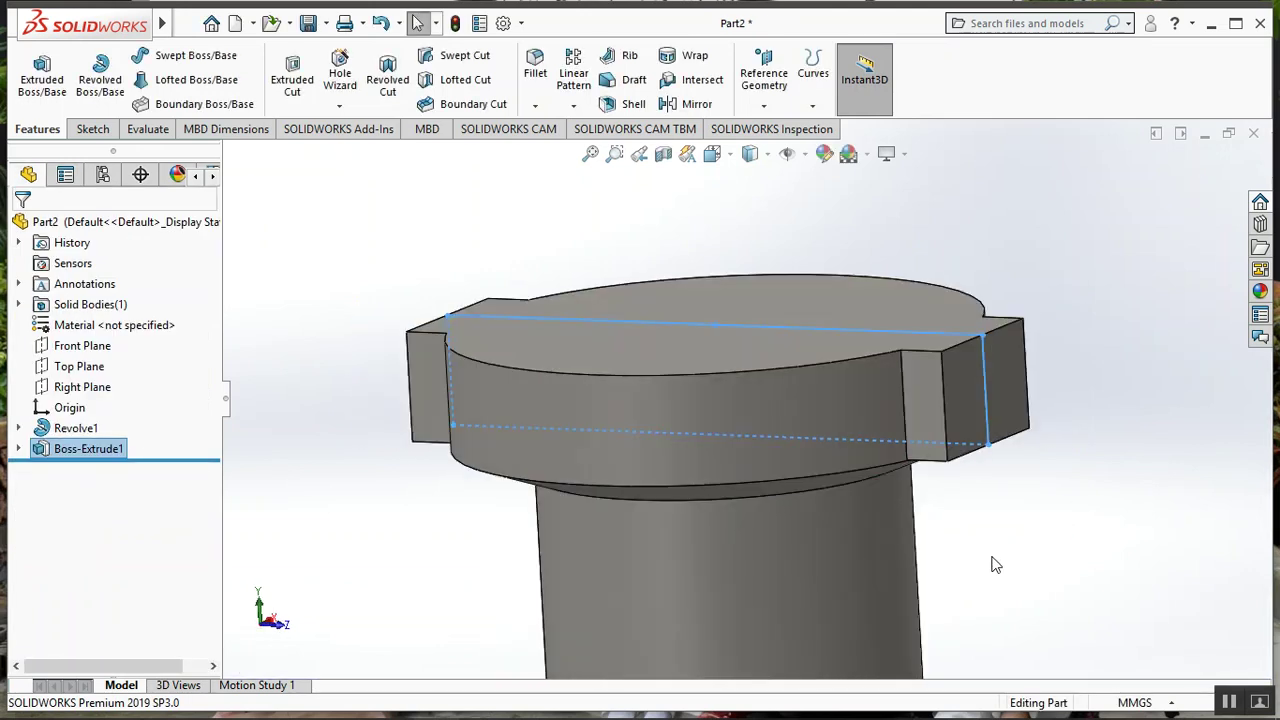
key("space")
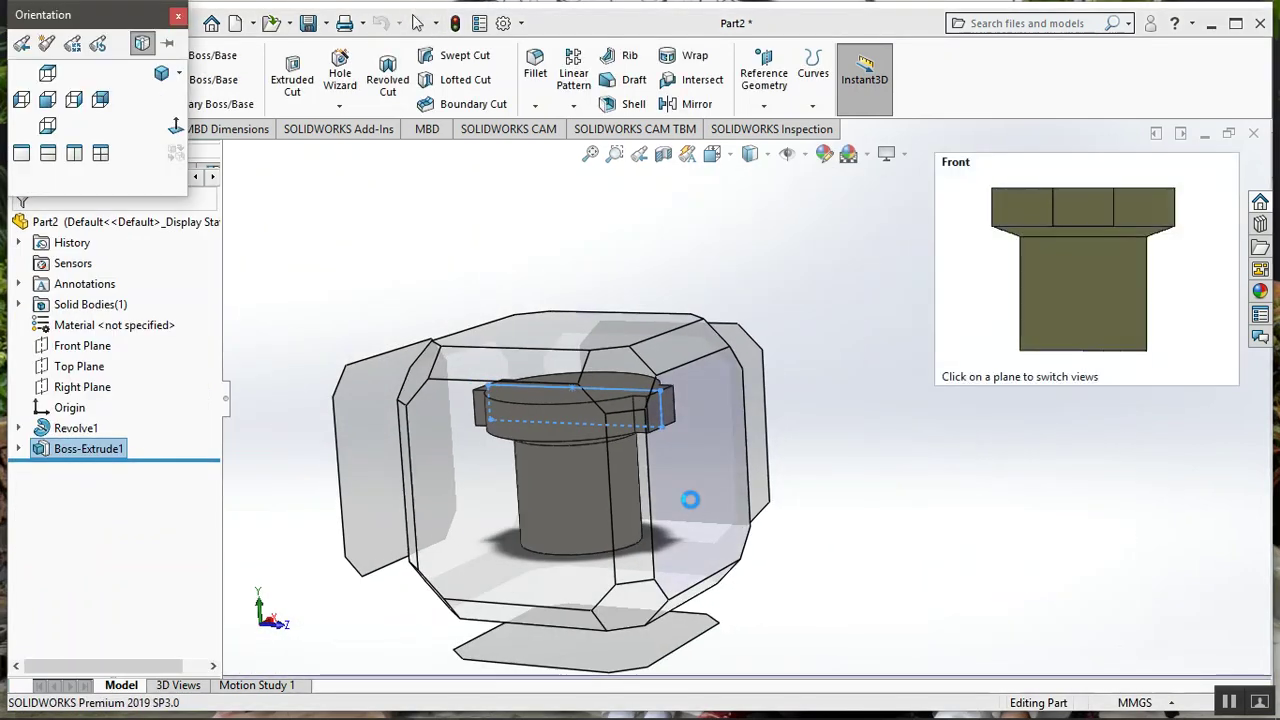
left_click(691, 500)
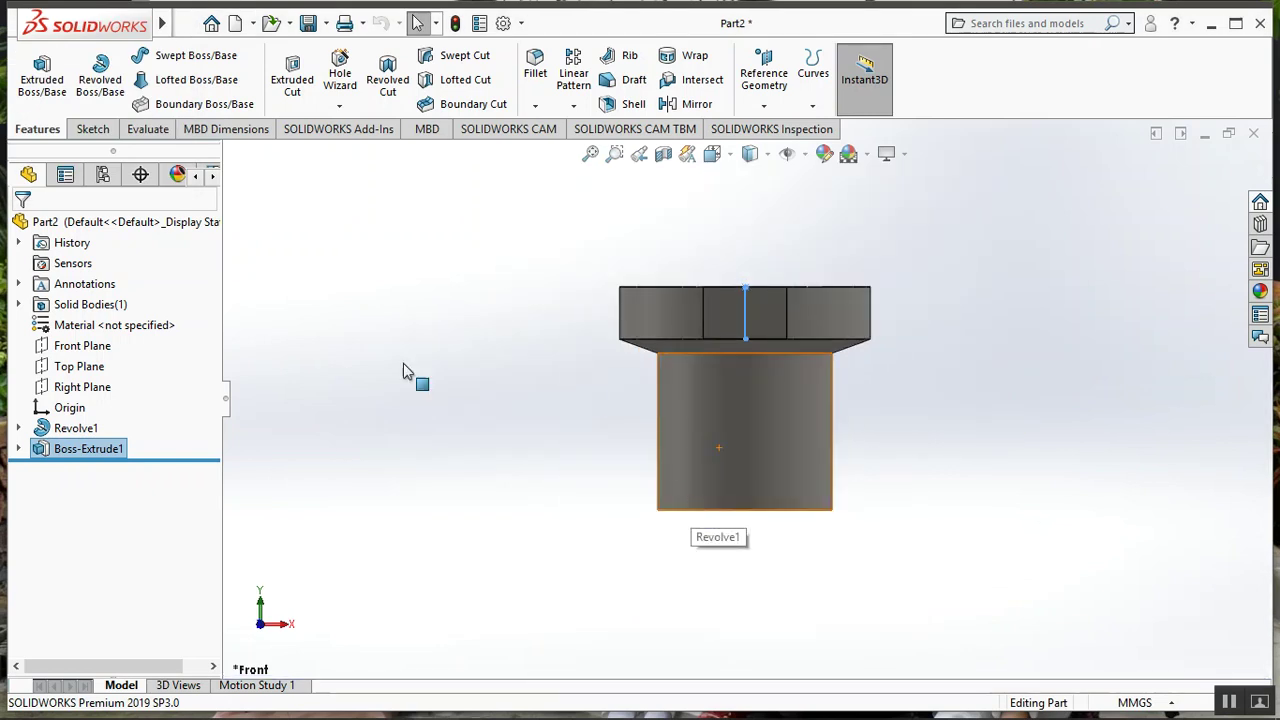
left_click(76, 352)
- Sketch an 18 mm circle above the flange on the Front Plane and offset it 6 mm outward
left_click(105, 318)
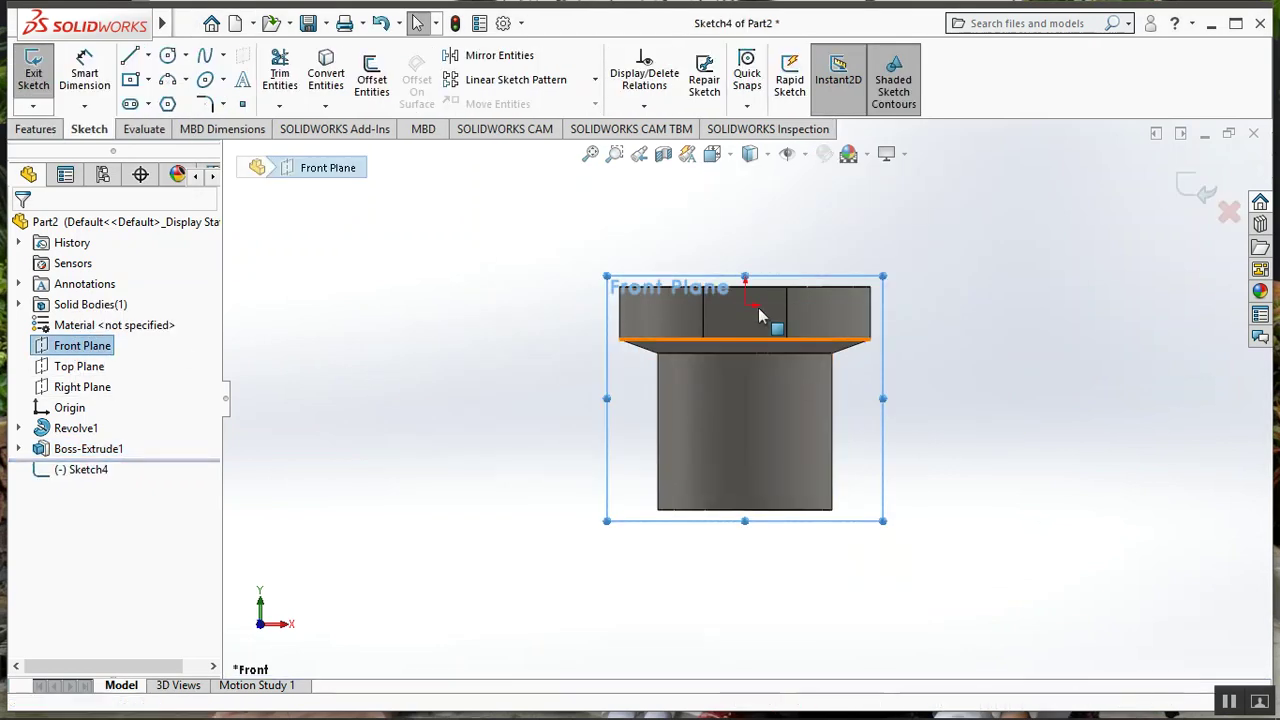
scroll(758, 316, "down", 3)
scroll(748, 303, "down", 1)
key("l")
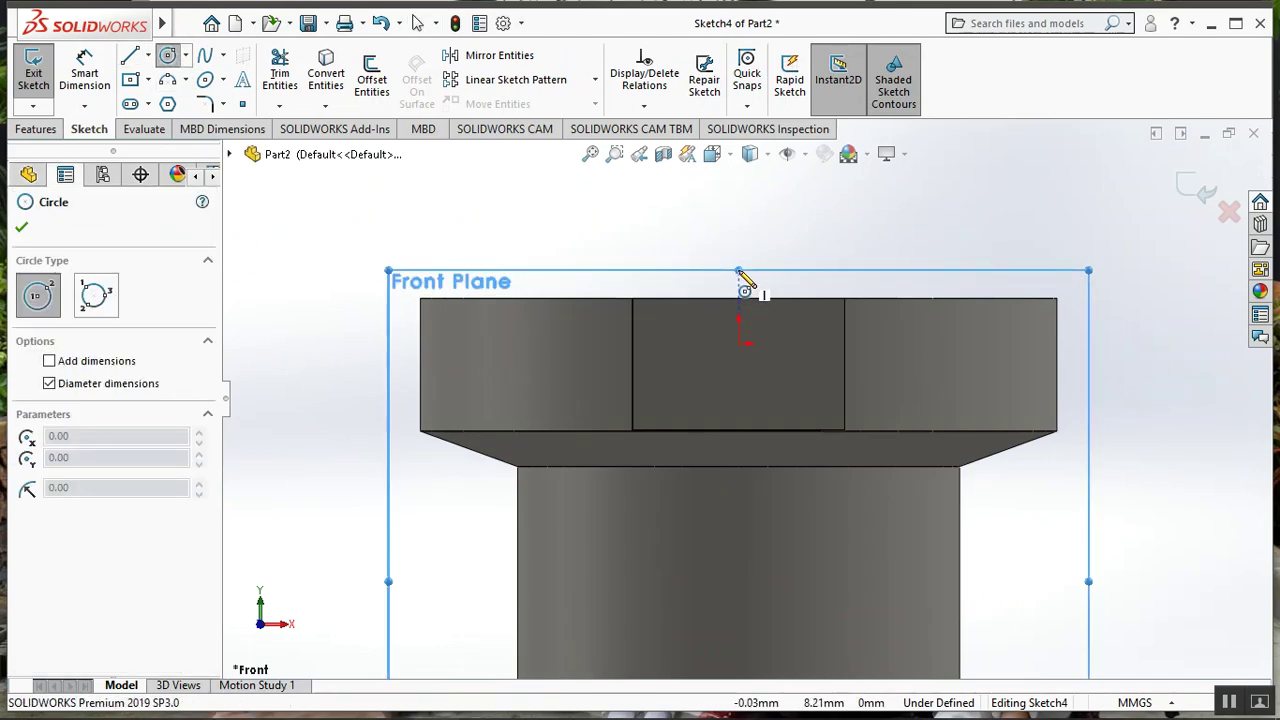
left_click(738, 237)
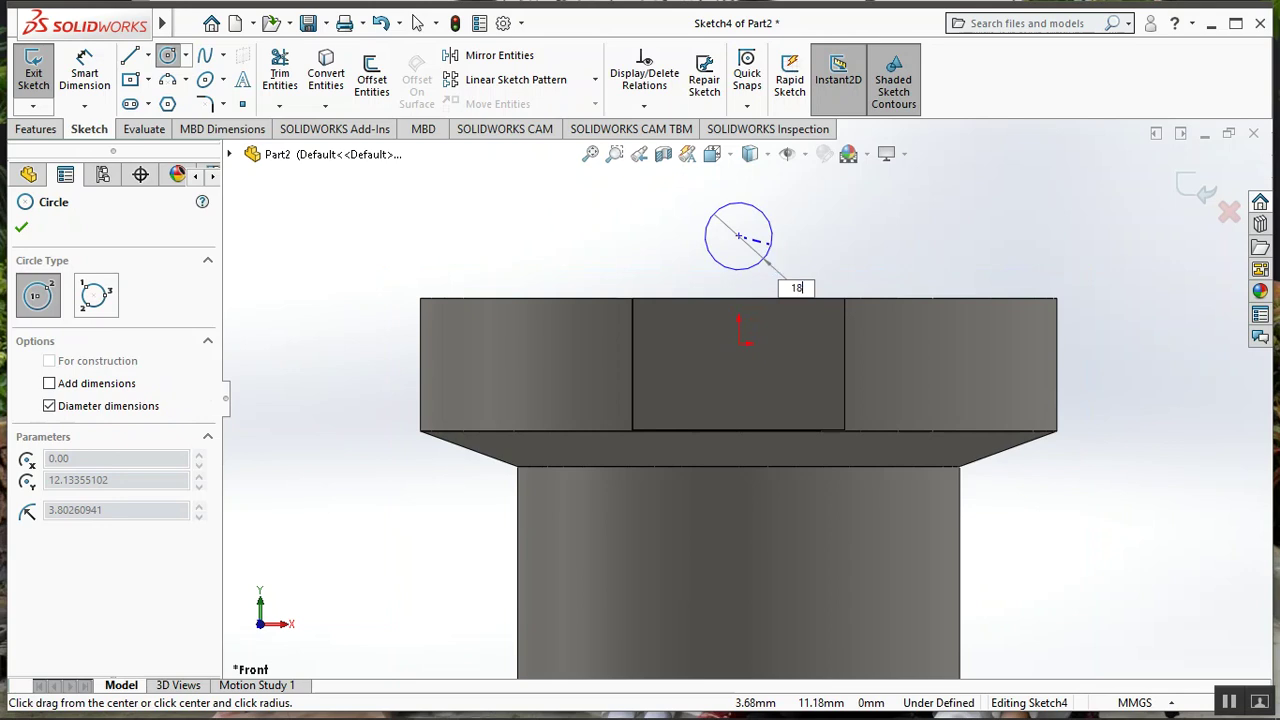
key("Return")
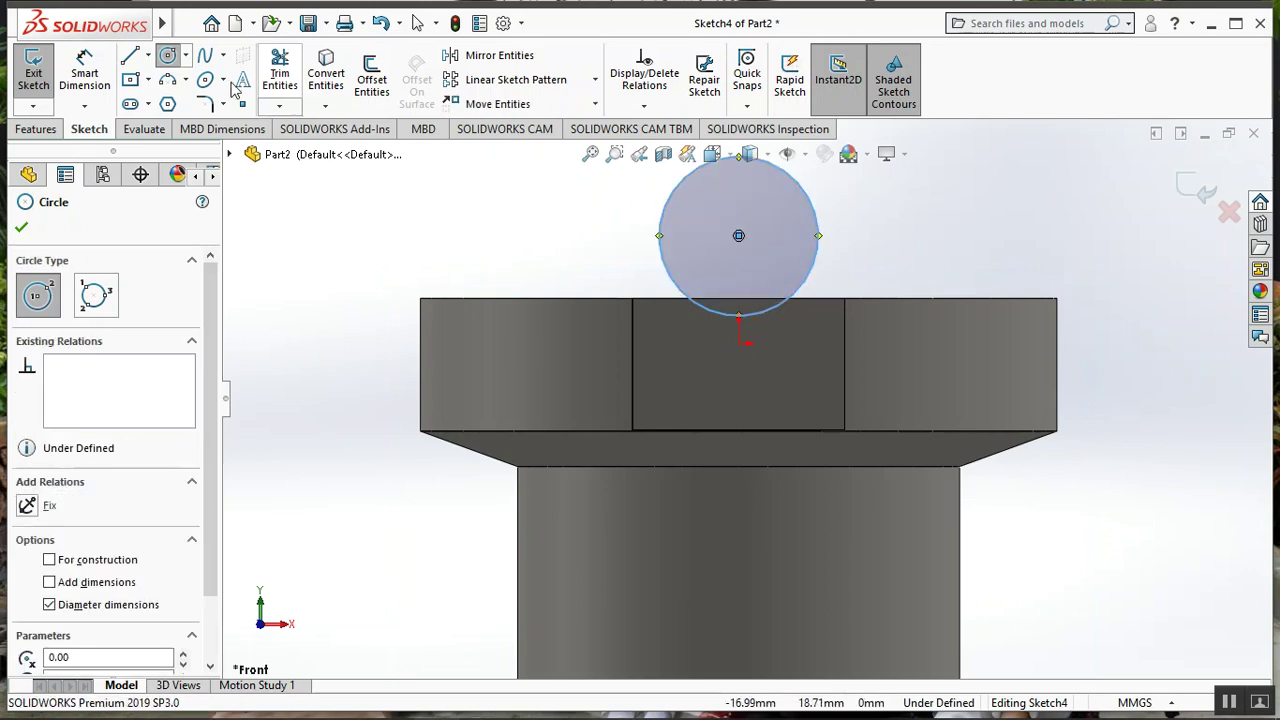
left_click(371, 80)
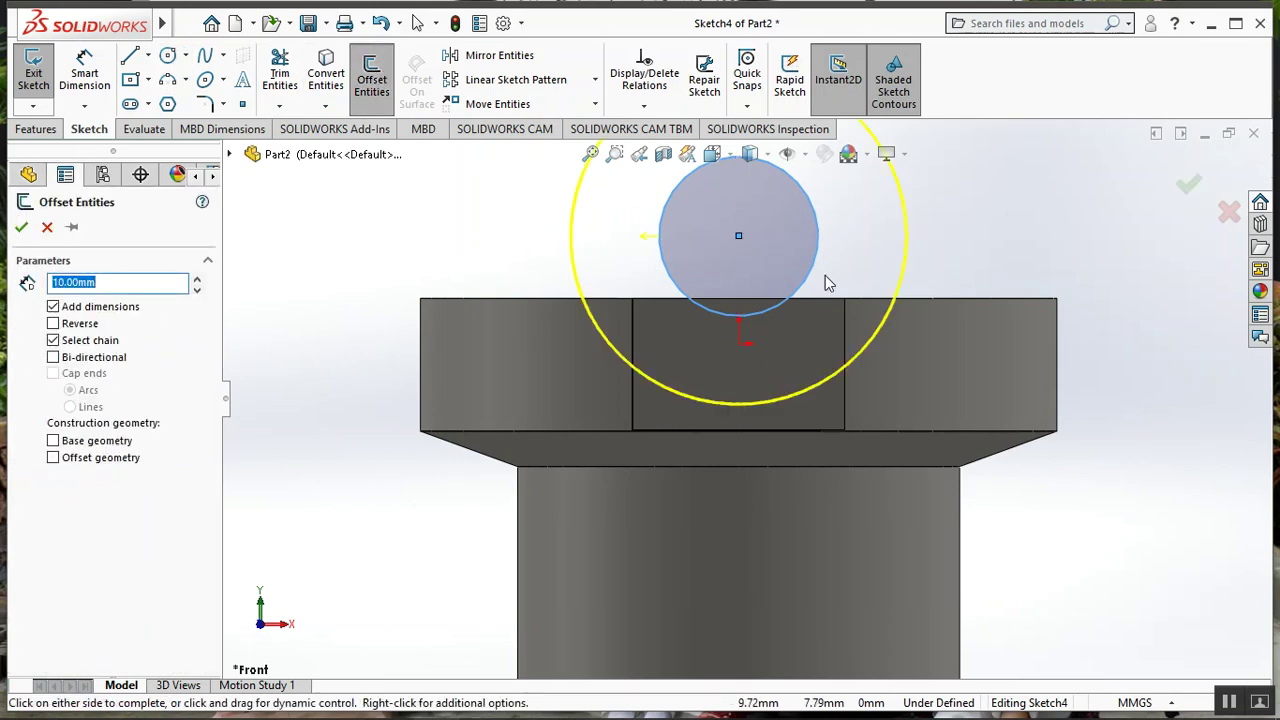
type("6")
key("Return")
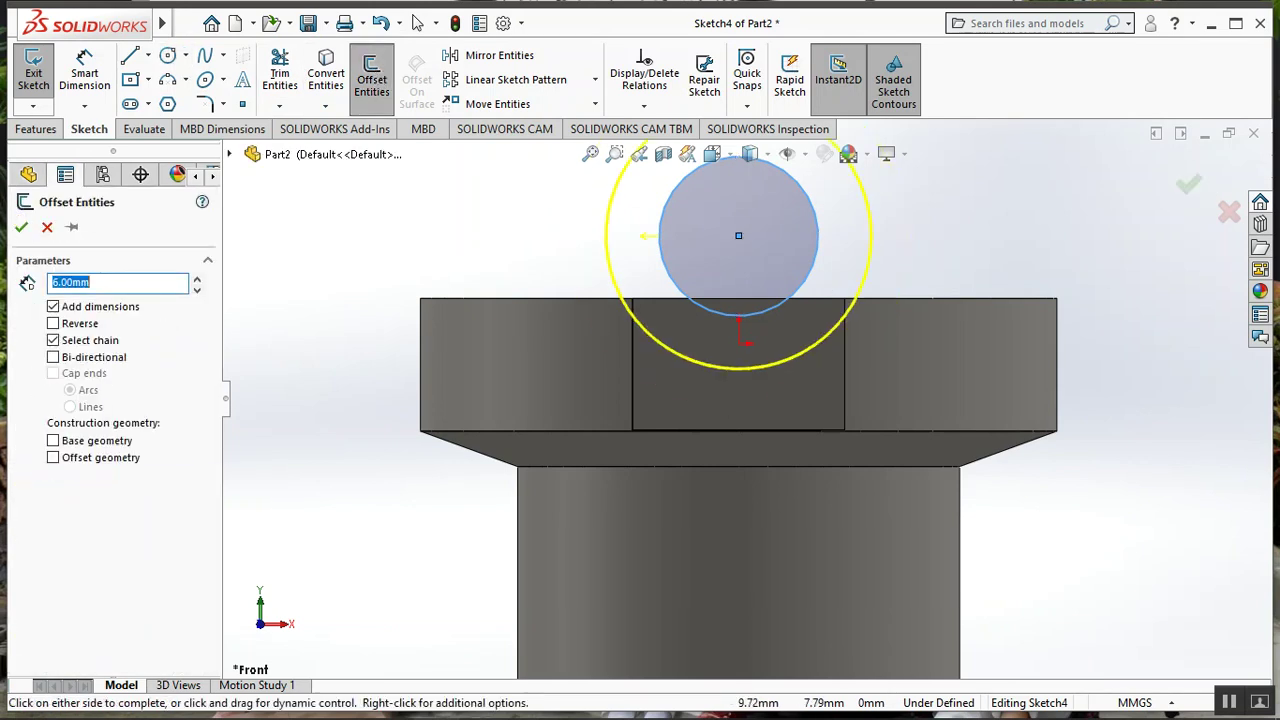
left_click(21, 229)
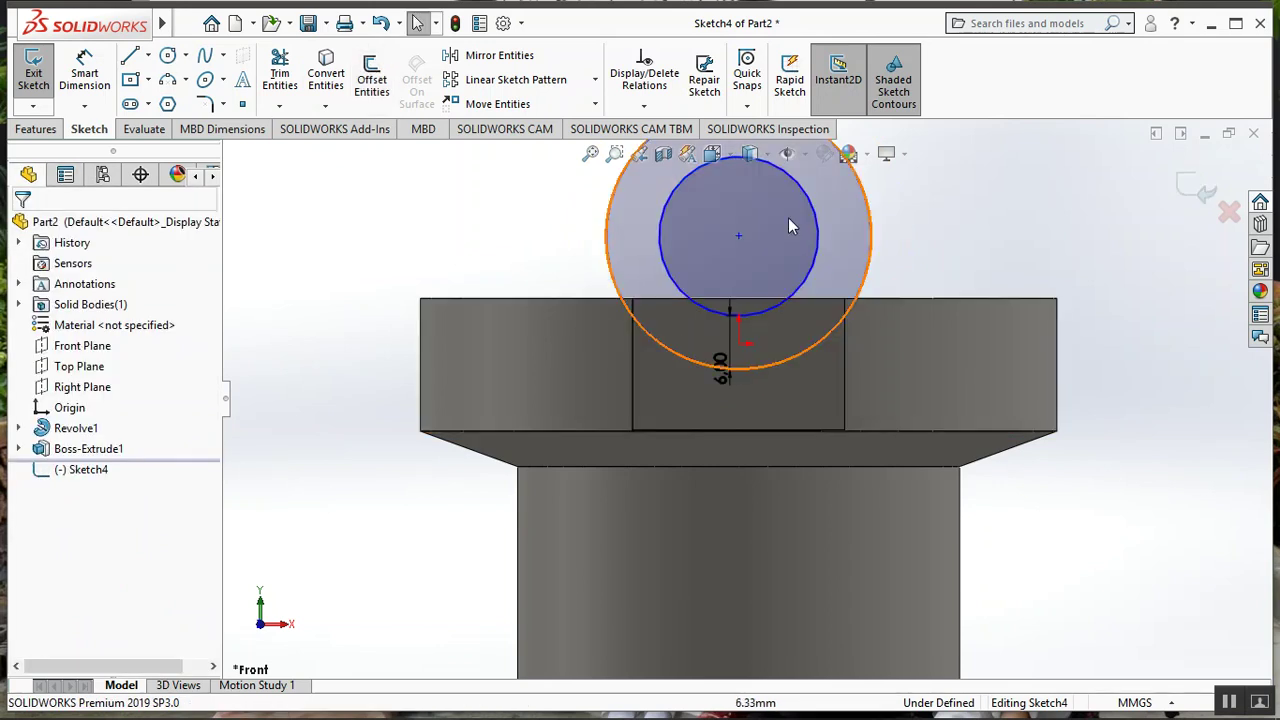
- Dimension the circle centre 5 mm above the flange's top edge
left_click(84, 75)
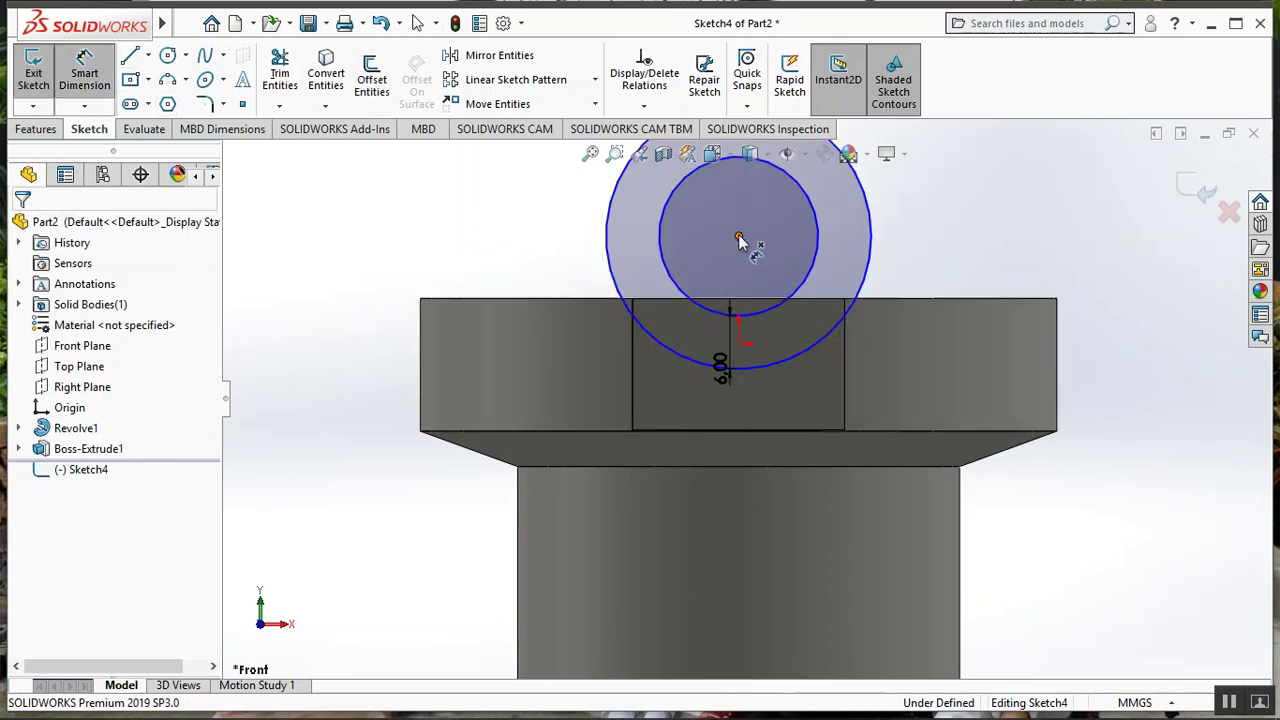
left_click(1003, 300)
left_click(1105, 270)
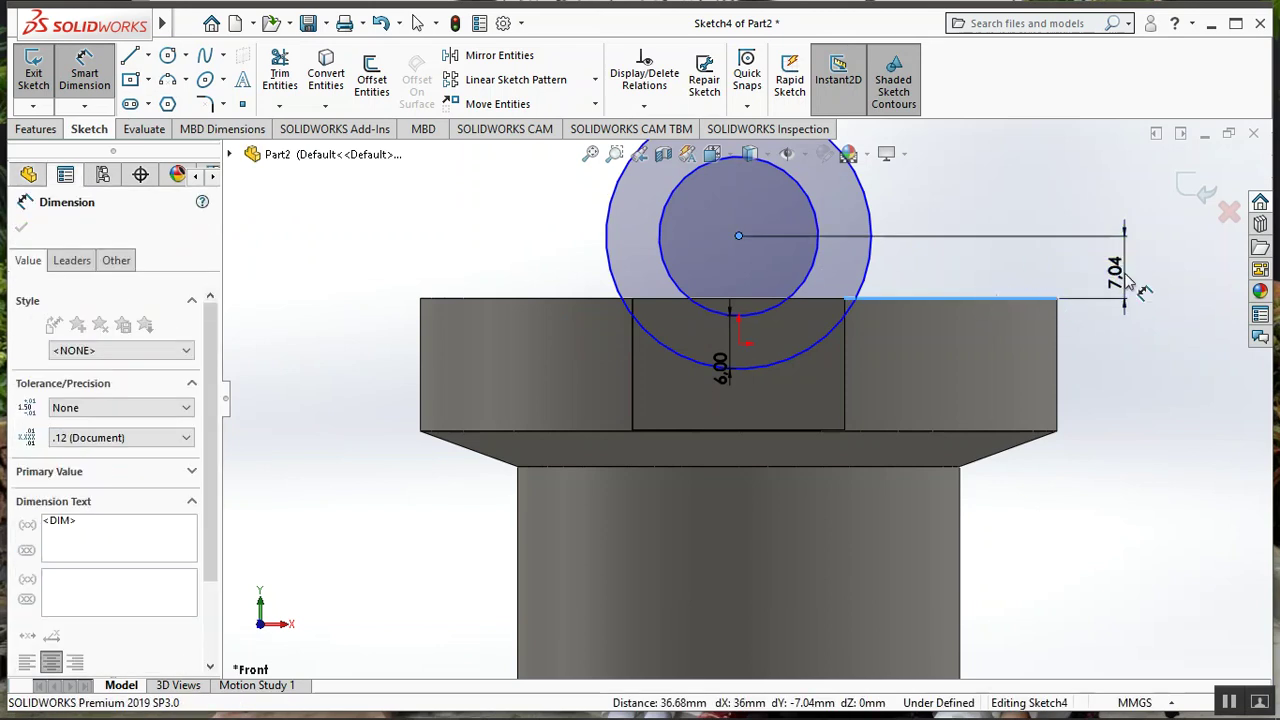
type("5")
key("Return")
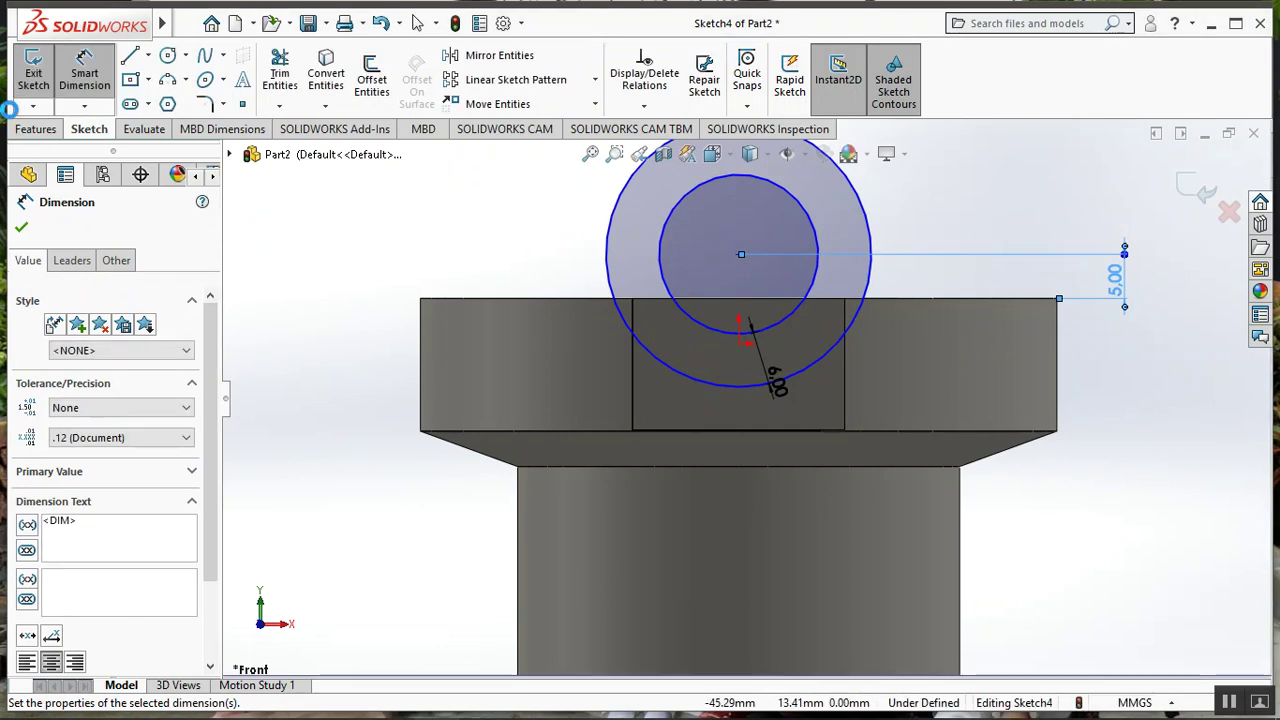
left_click(24, 225)
left_click(48, 131)
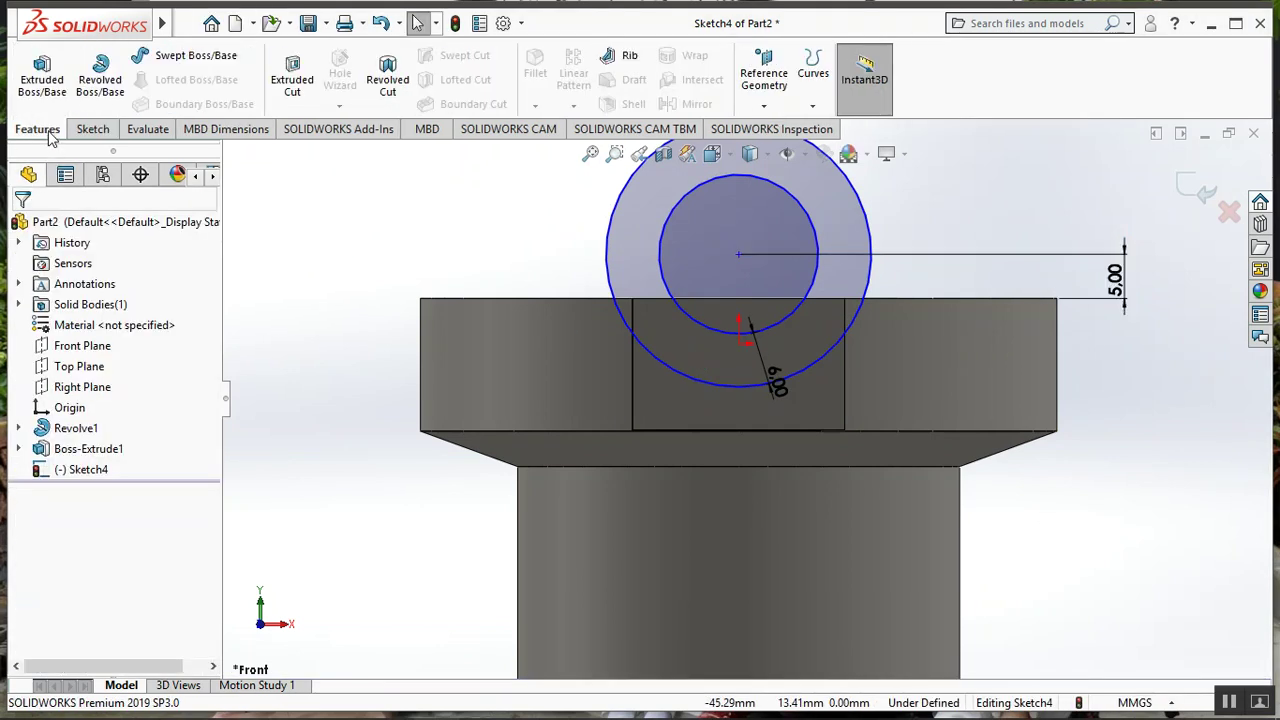
- Extrude the two-circle sketch 100 mm Mid Plane into a tube across the head
left_click(36, 70)
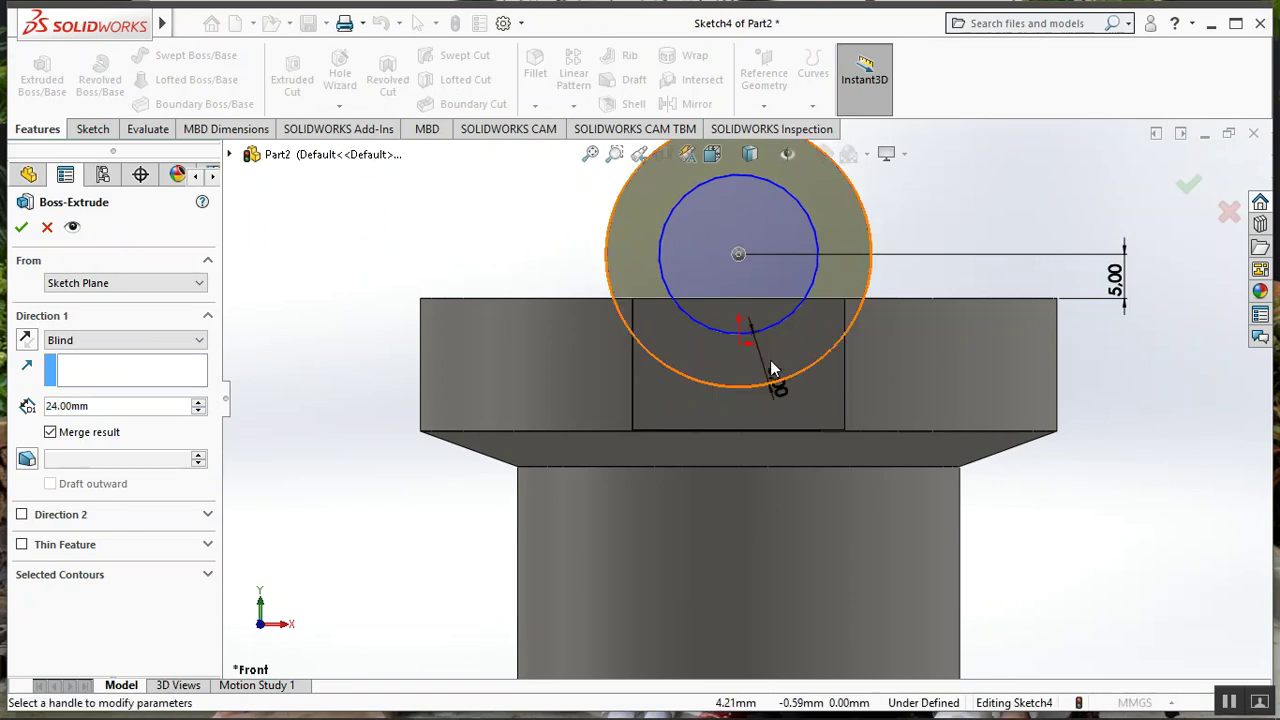
middle_click_drag(392, 262, 457, 308)
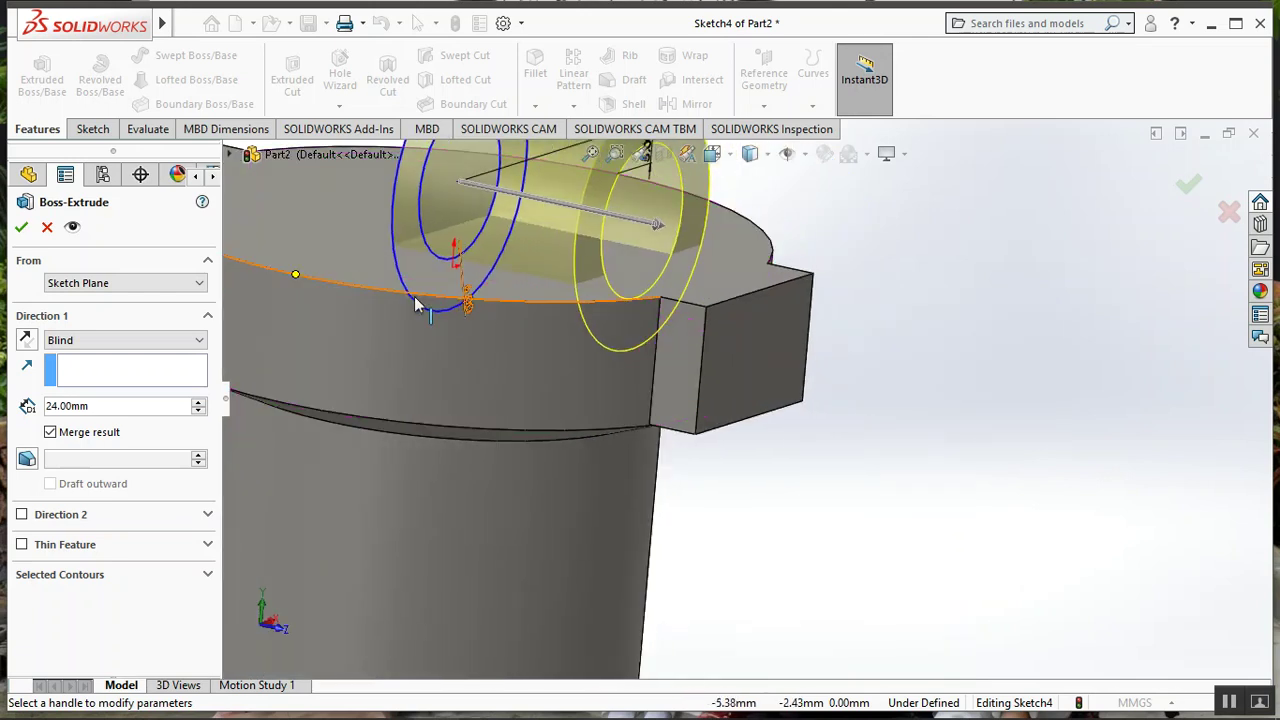
scroll(457, 308, "up", 3)
left_click(120, 340)
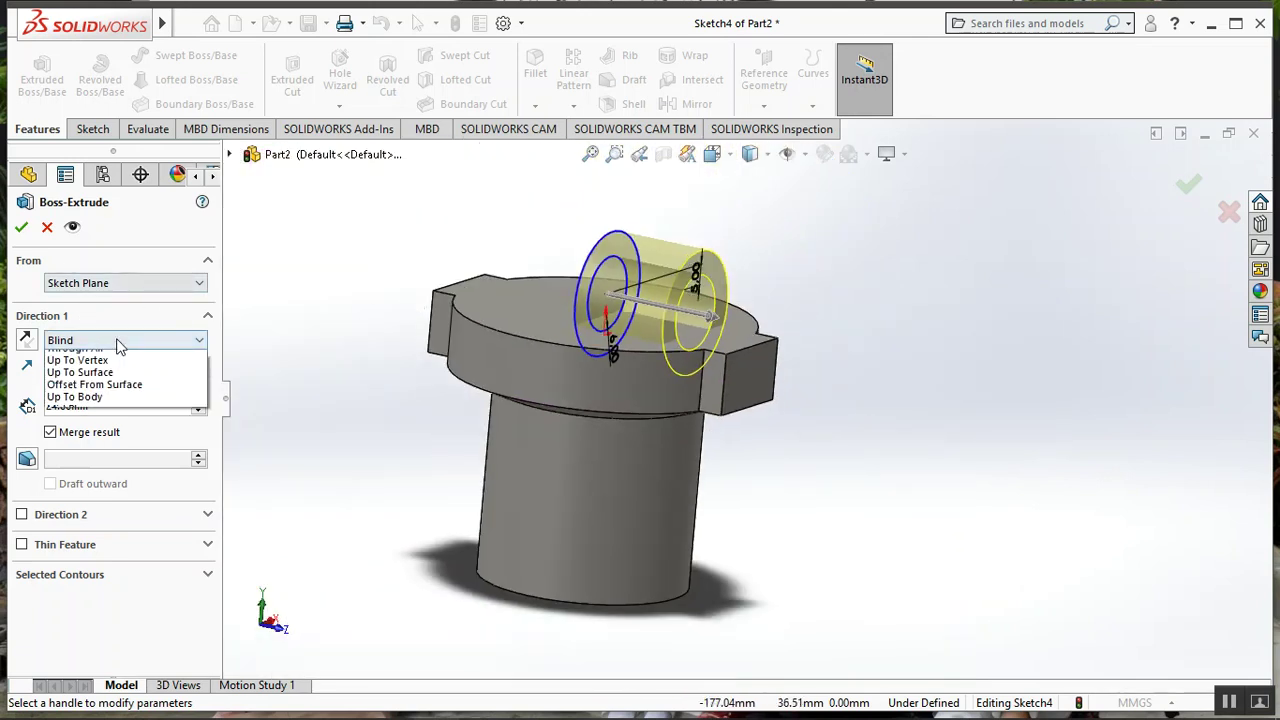
left_click(119, 430)
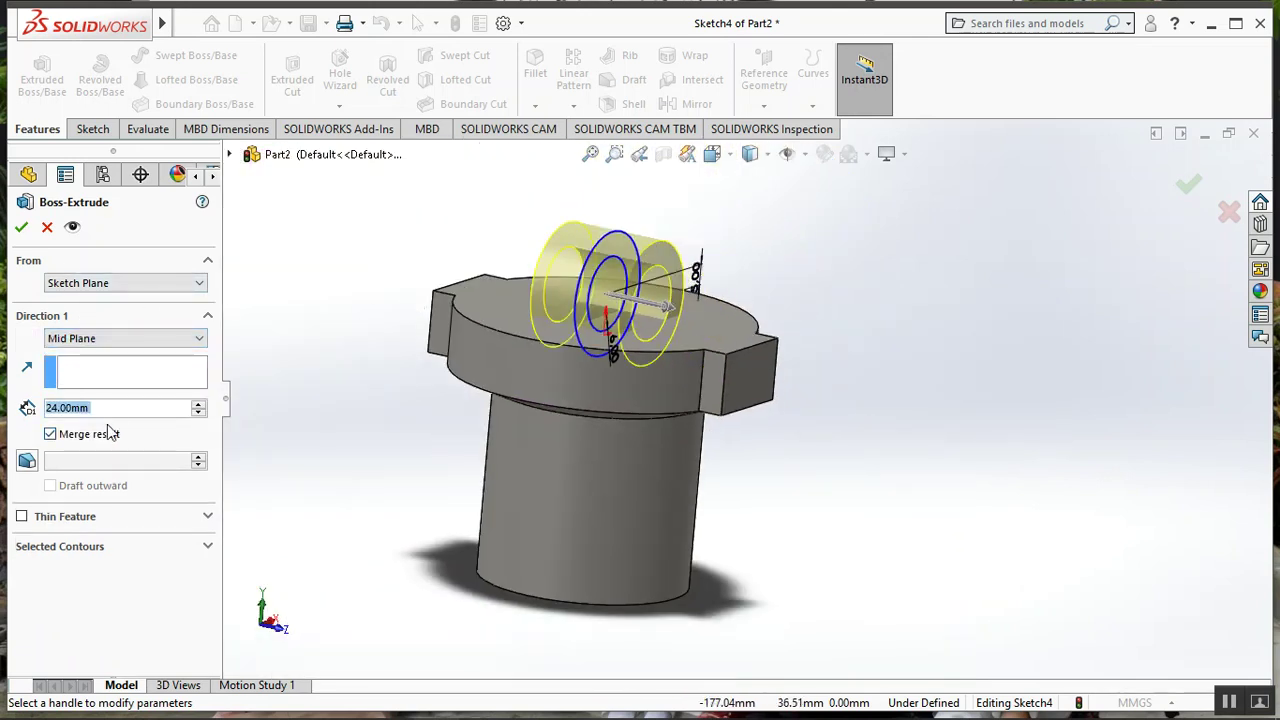
type("100")
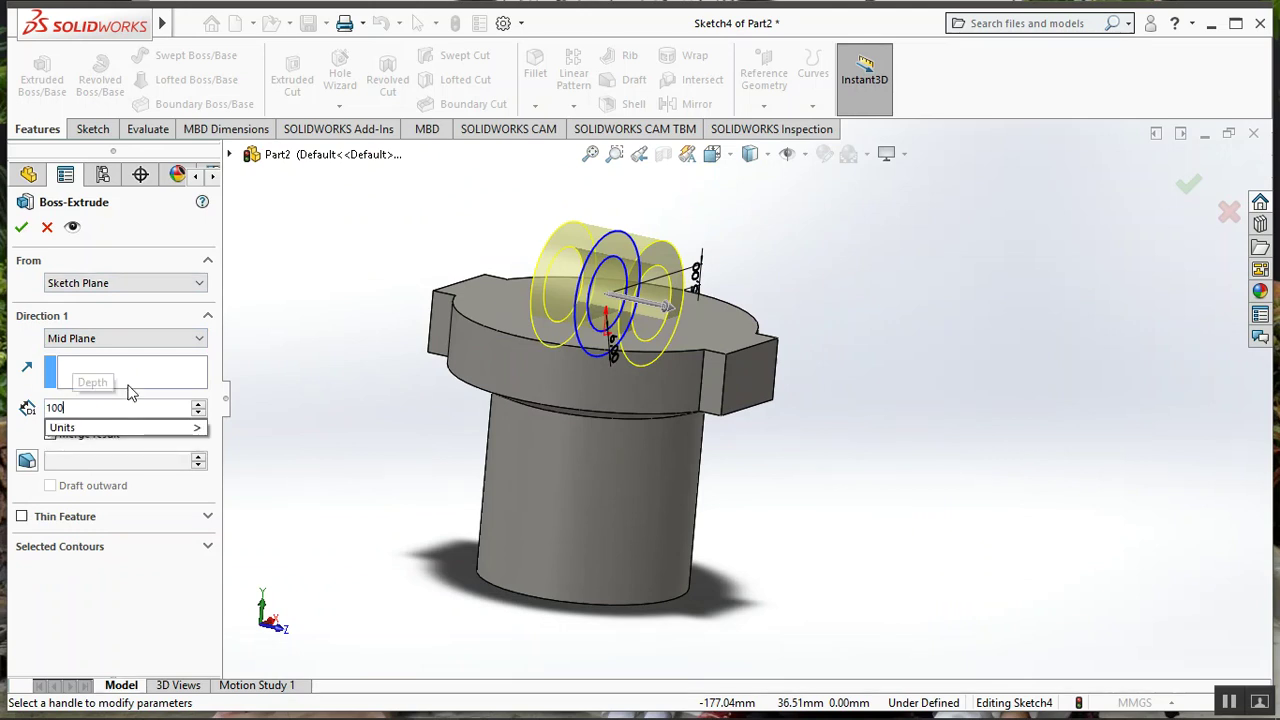
key("Return")
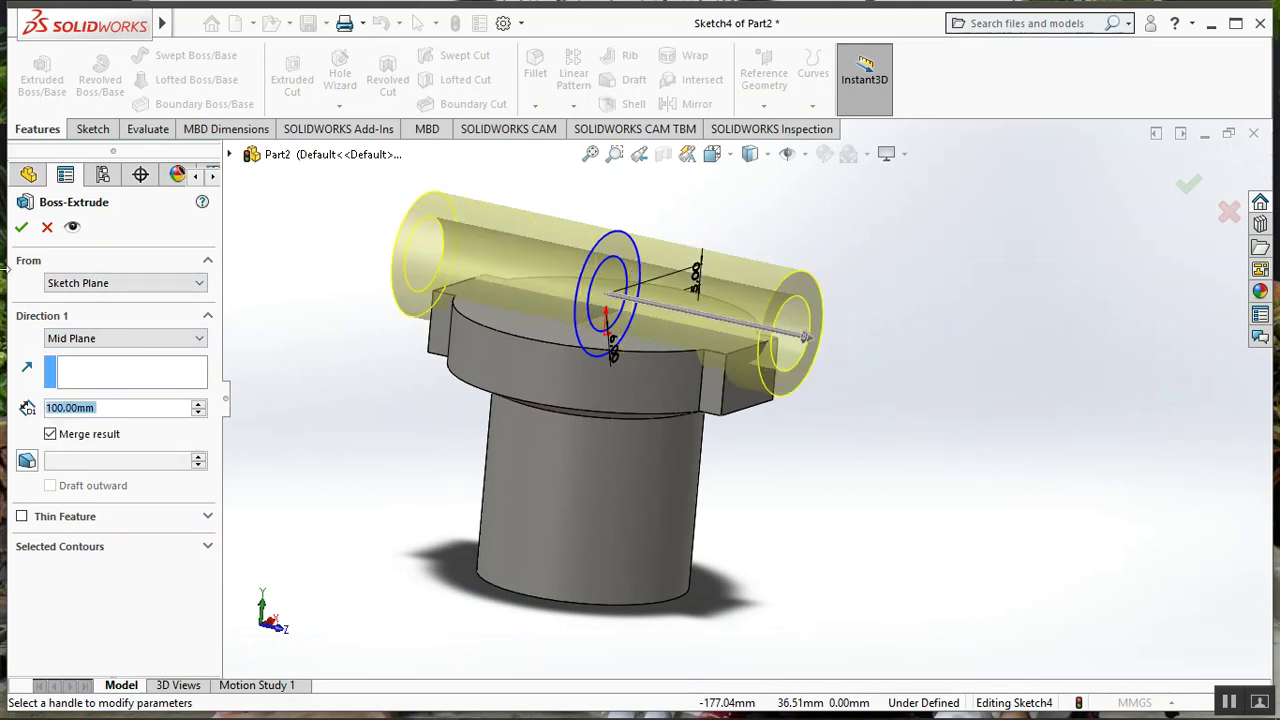
left_click(24, 230)
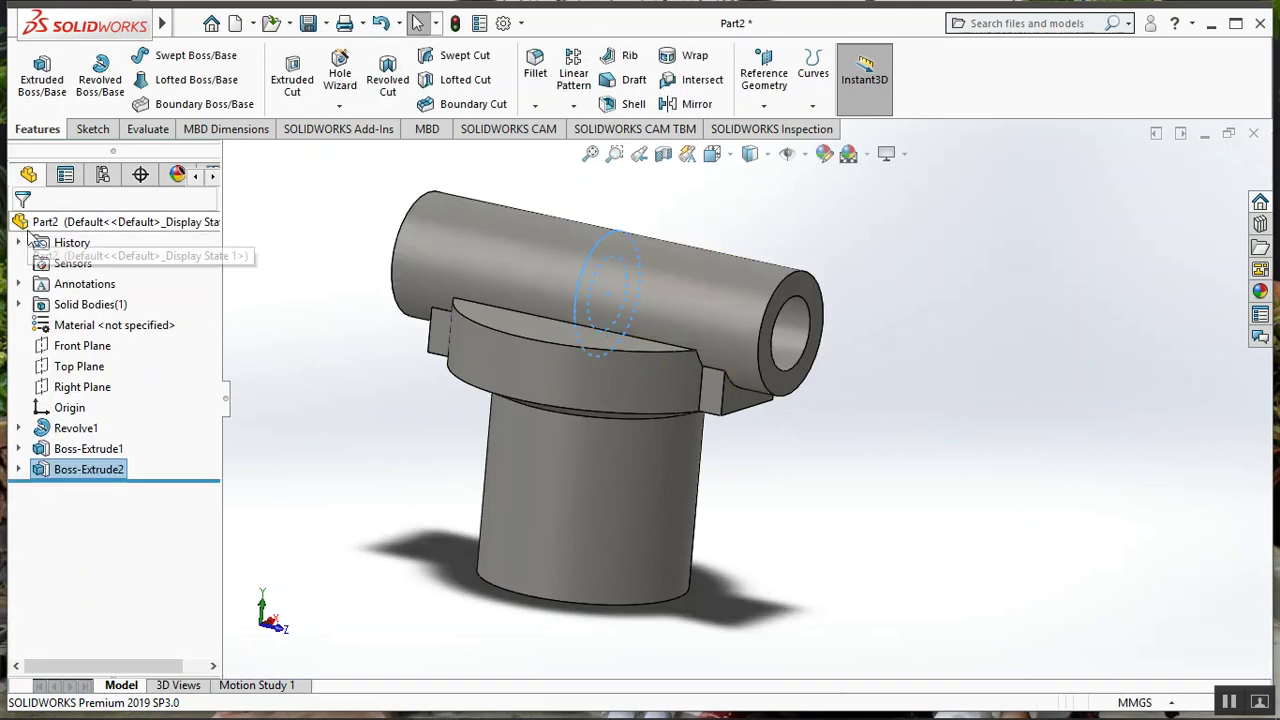
- In Front view, sketch a circle on the tube's end face matching its inner hole edge
key("space")
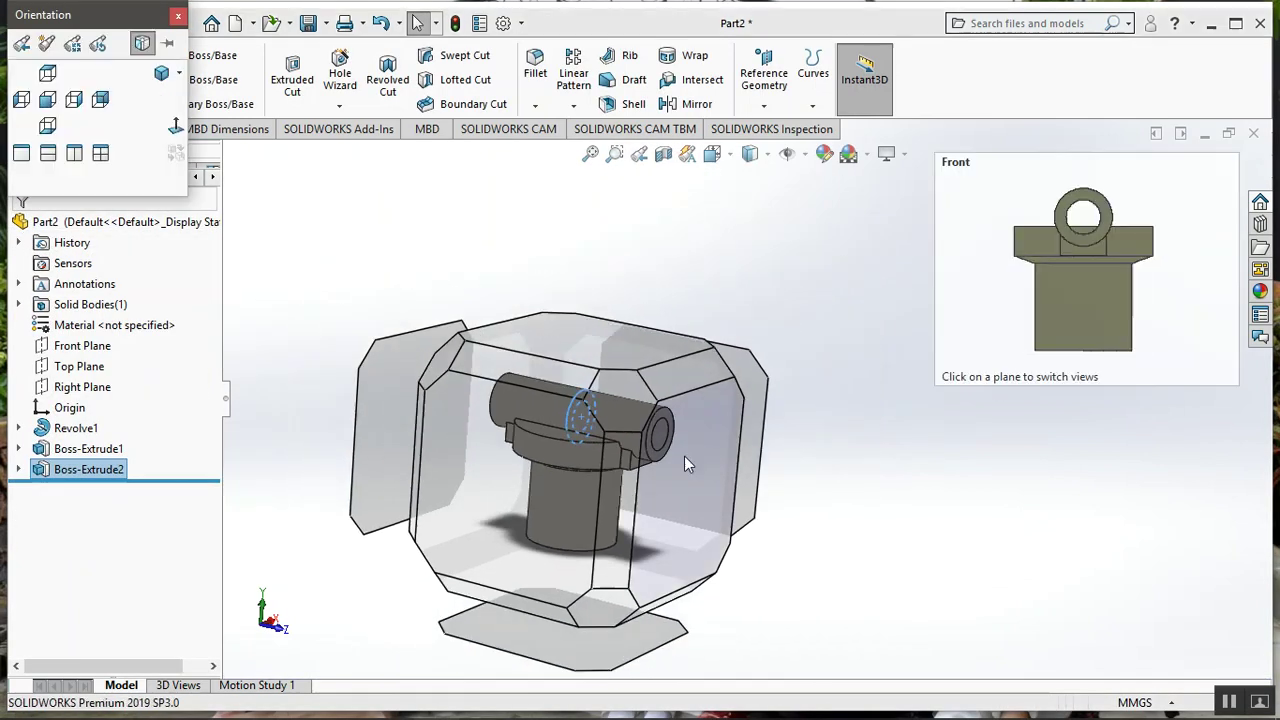
left_click(680, 456)
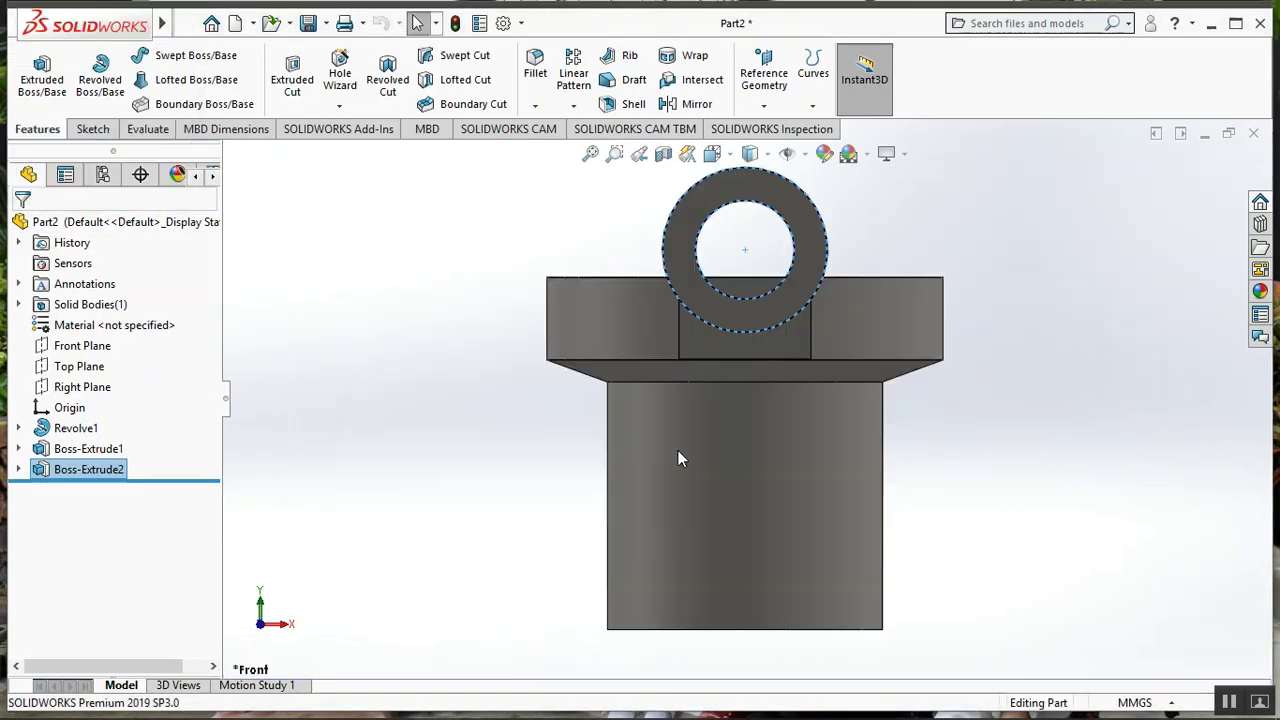
right_click(754, 320)
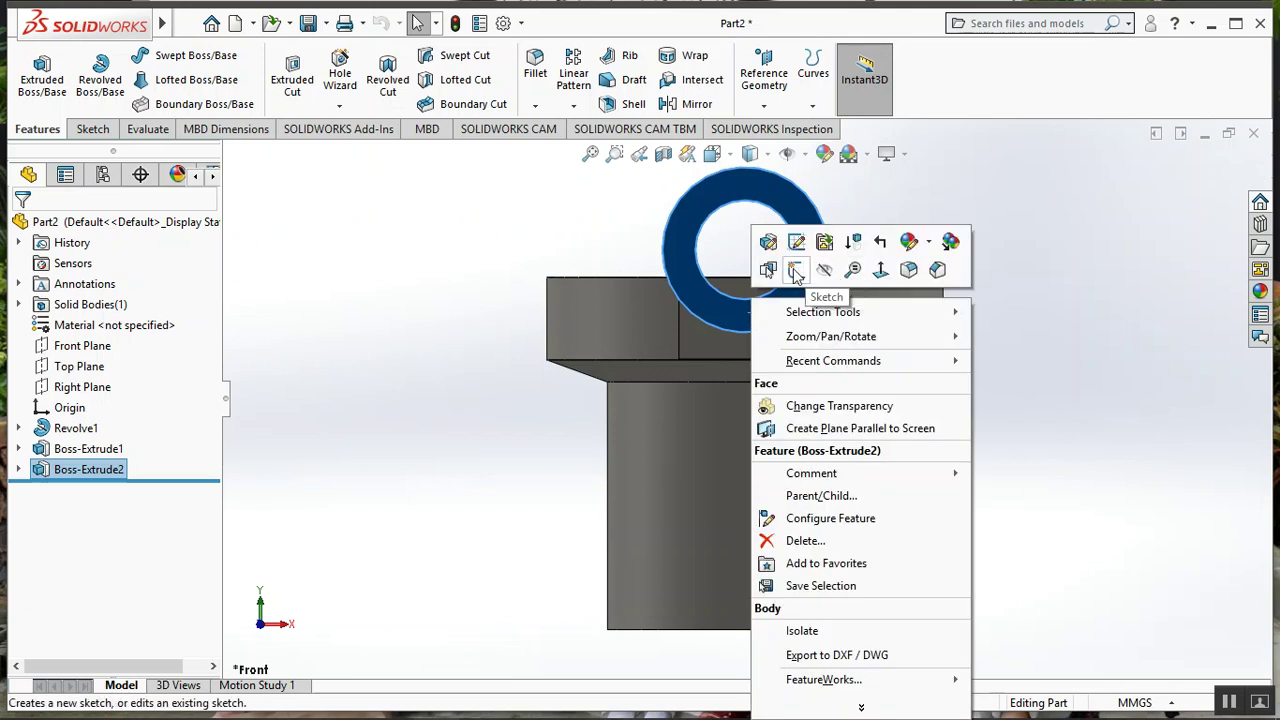
left_click(768, 269)
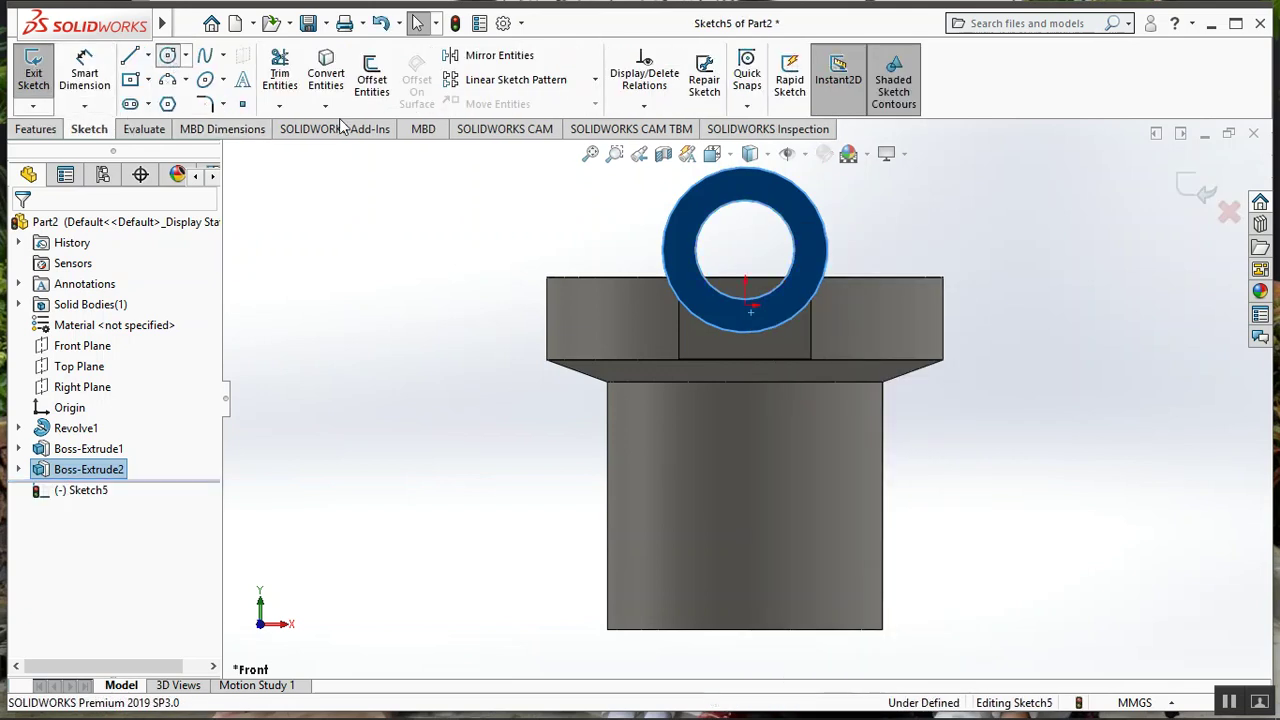
left_click(167, 55)
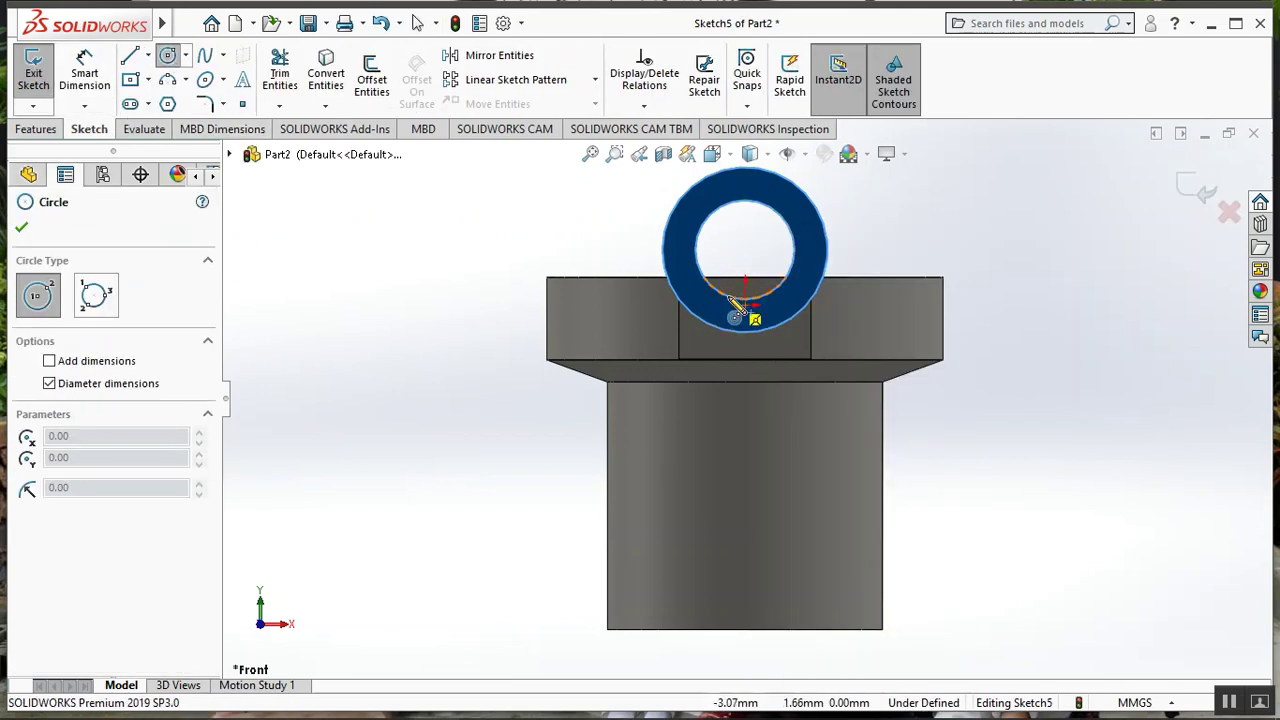
left_click(745, 250)
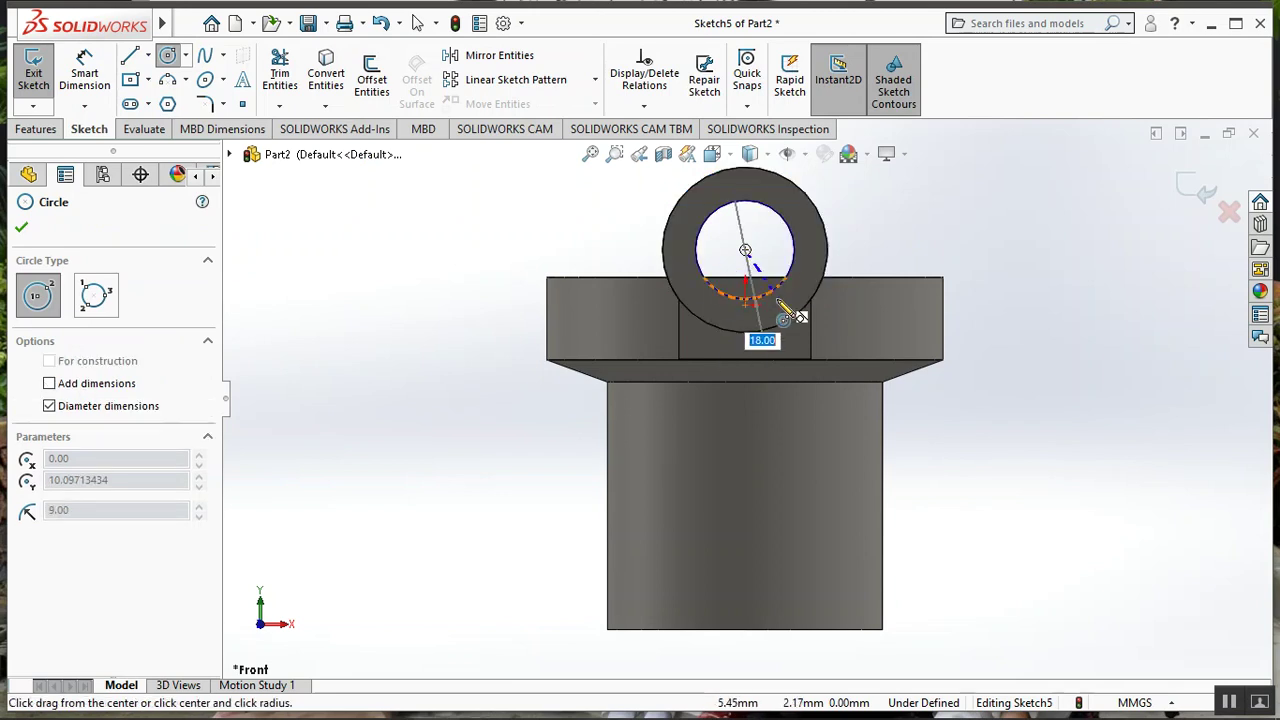
left_click(798, 316)
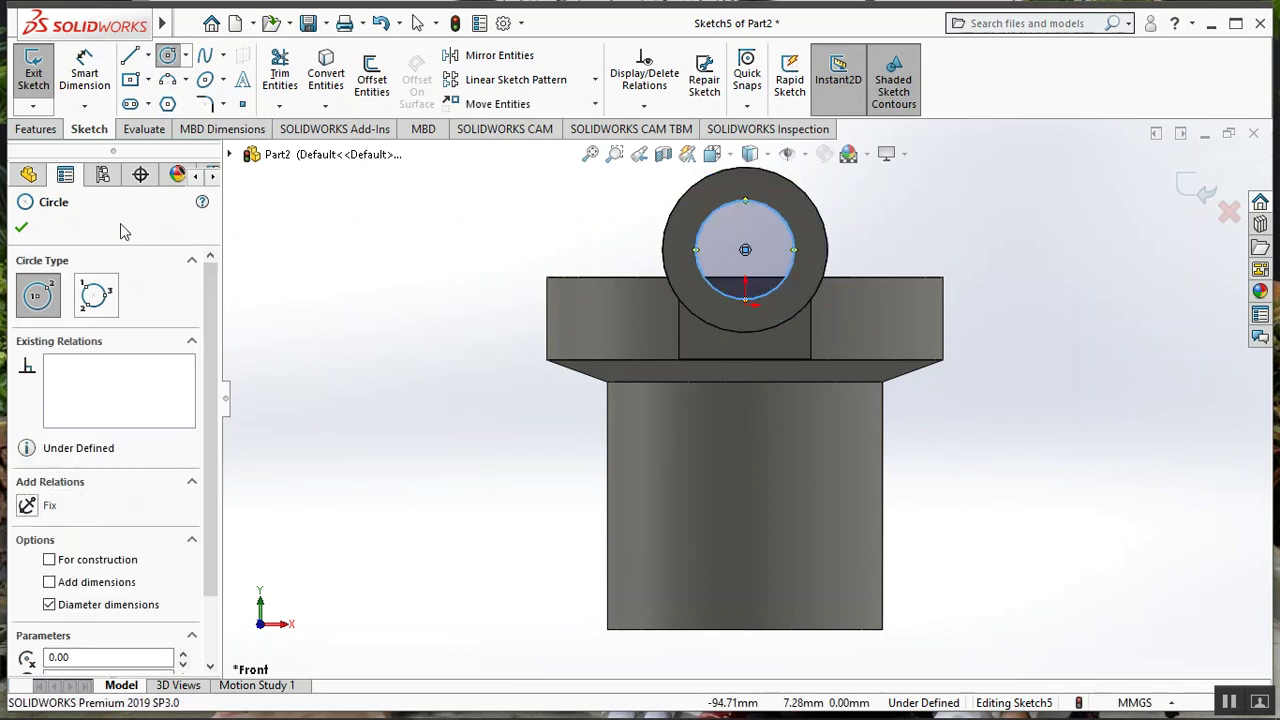
left_click(22, 229)
- Cut-extrude the circle 100 mm to bore through the tube
left_click(37, 129)
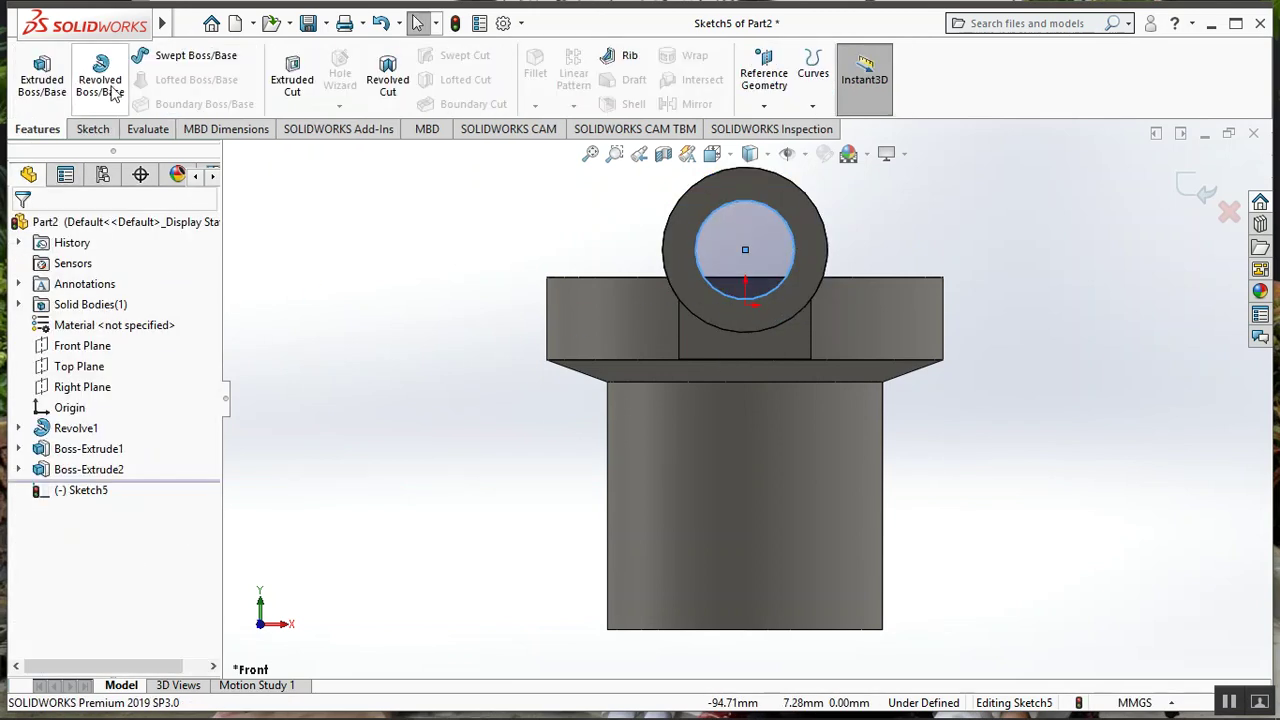
left_click(290, 78)
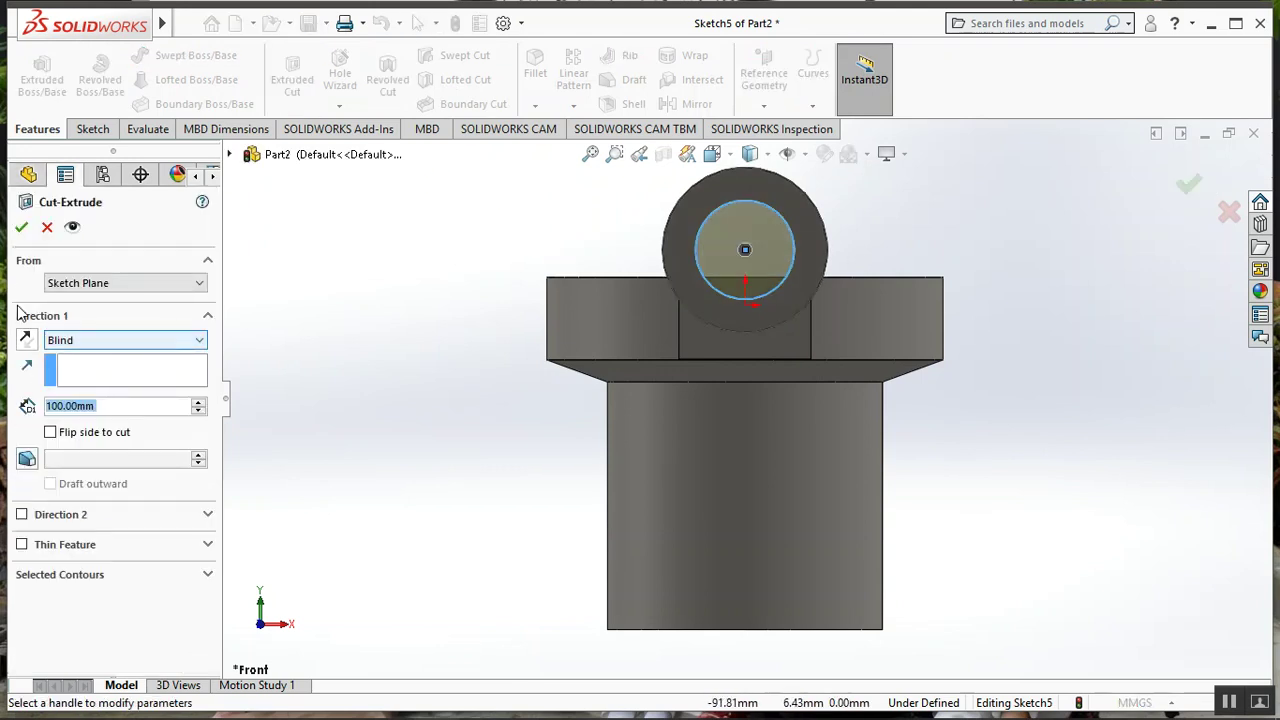
left_click(21, 227)
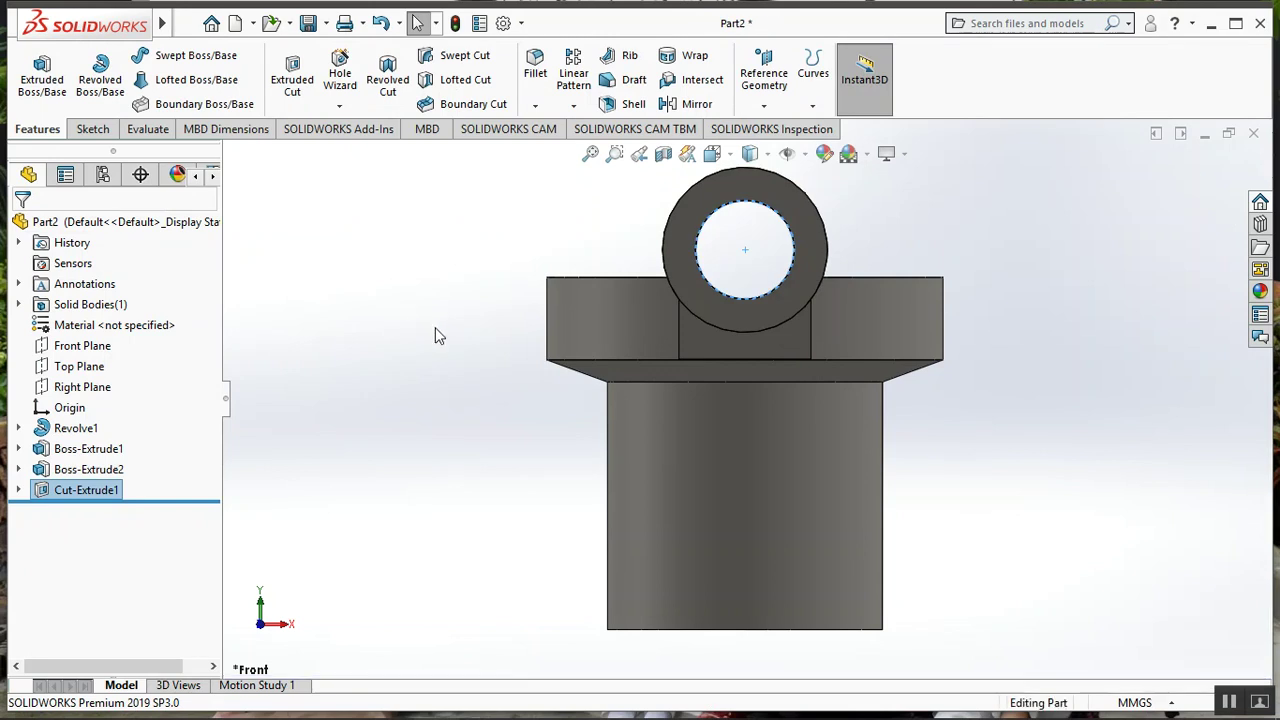
middle_click_drag(389, 341, 475, 366)
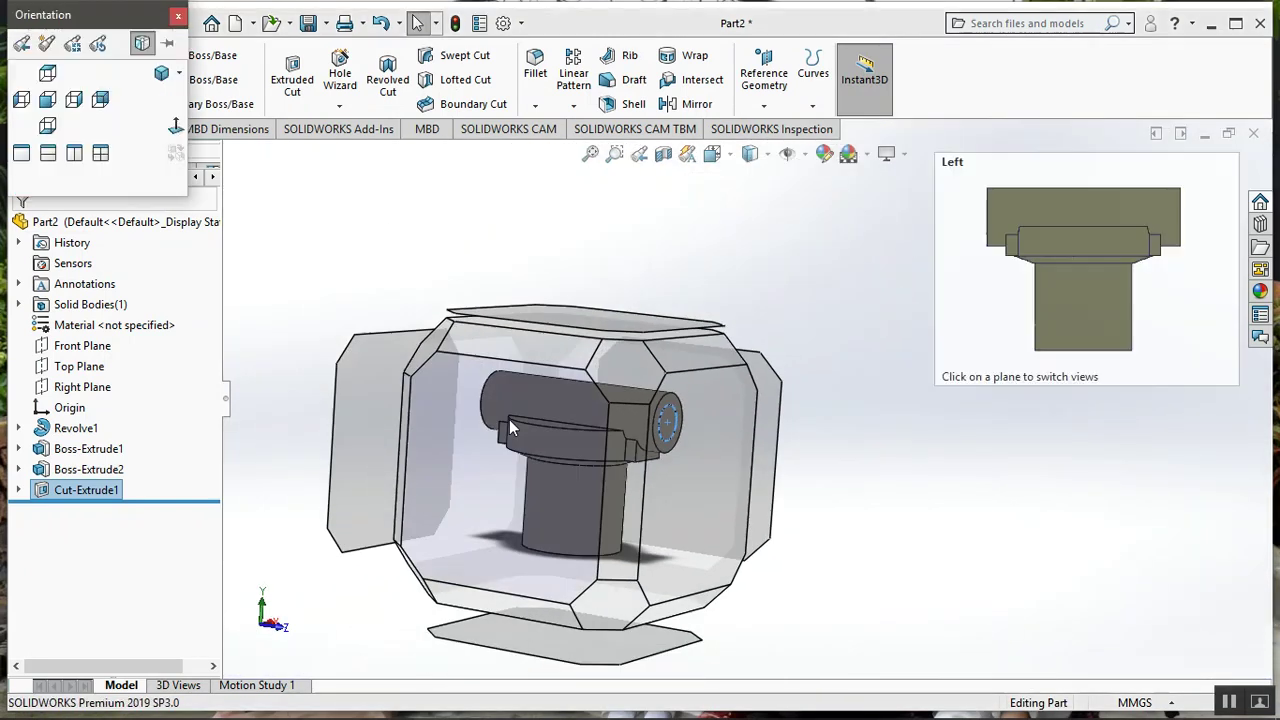
left_click(509, 419)
left_click(663, 153)
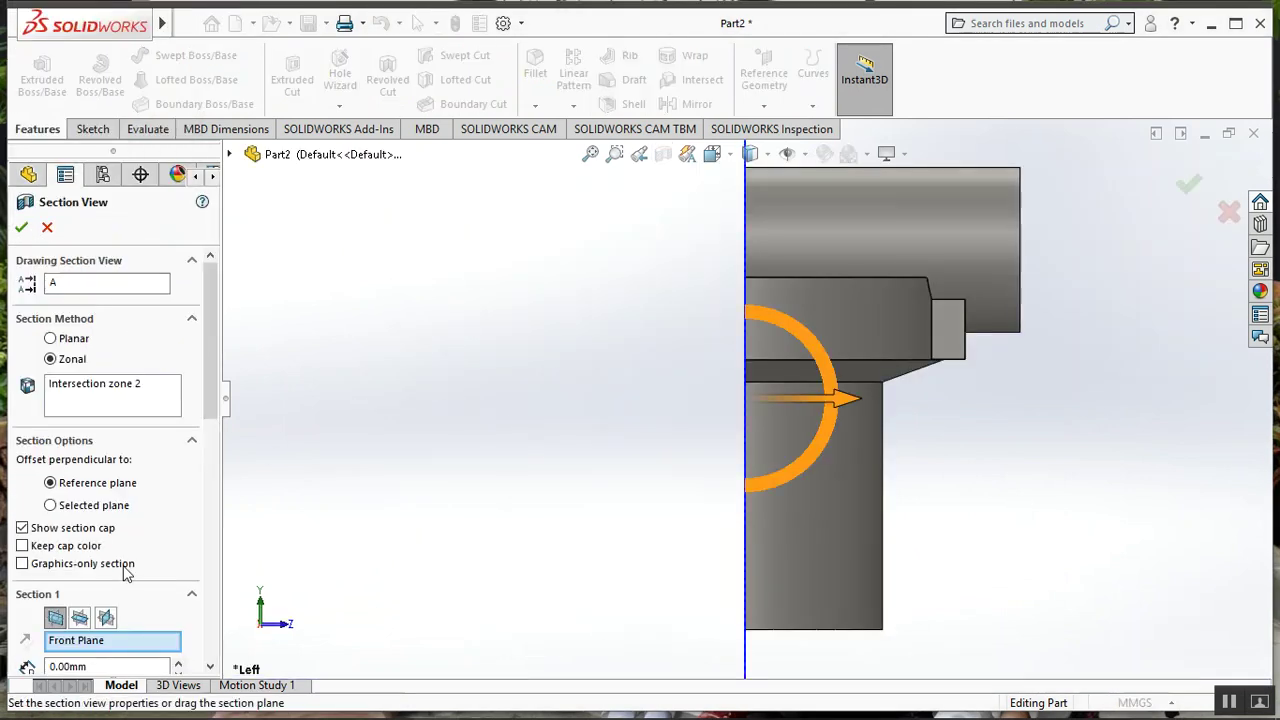
left_click(82, 617)
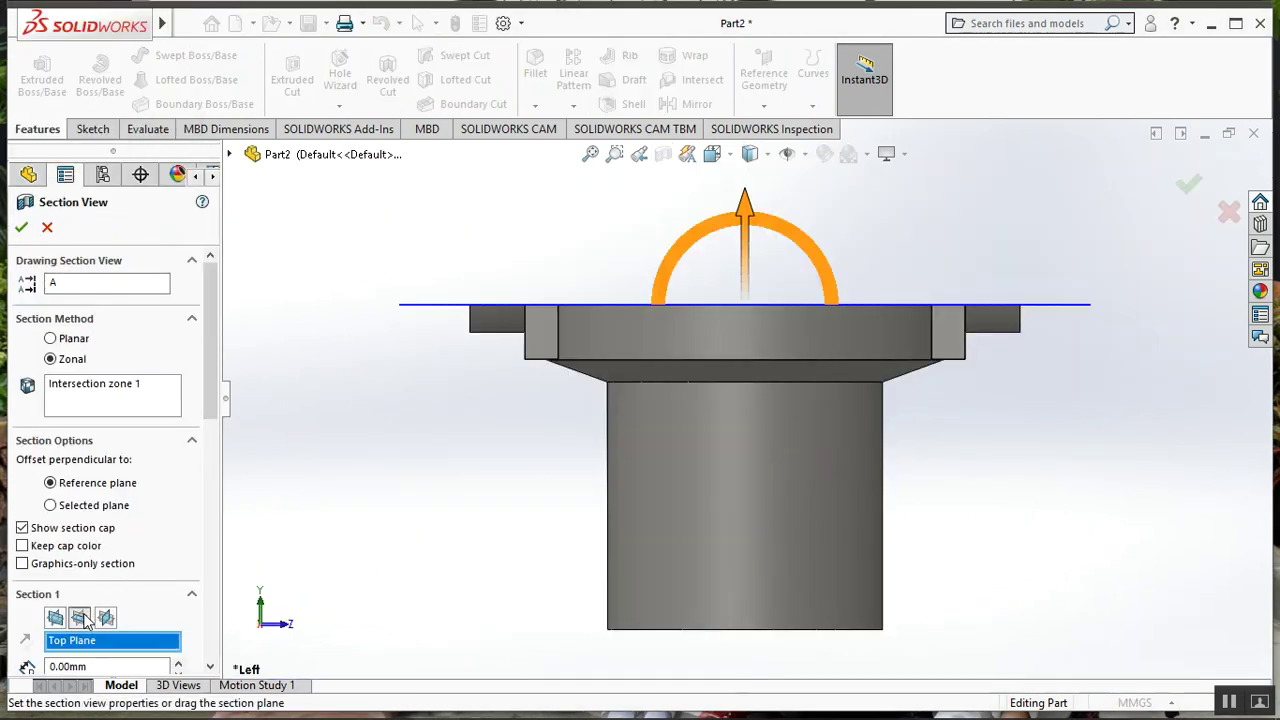
left_click(106, 618)
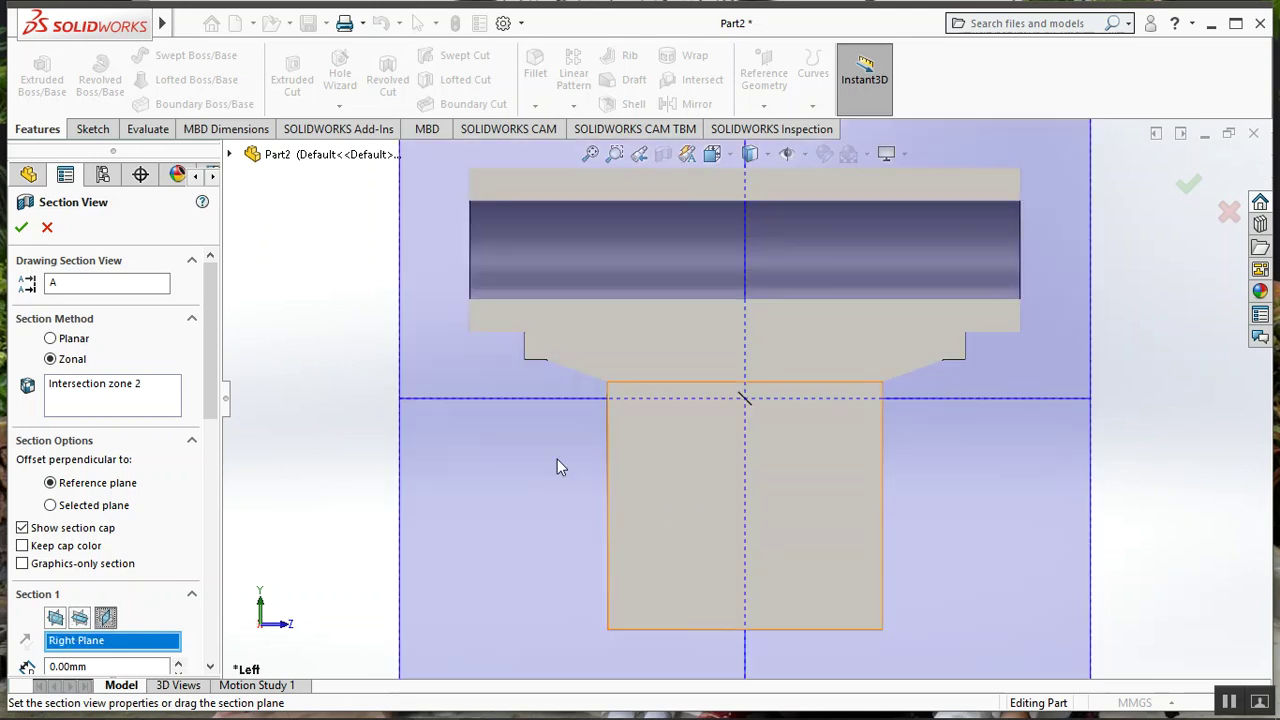
left_click(21, 228)
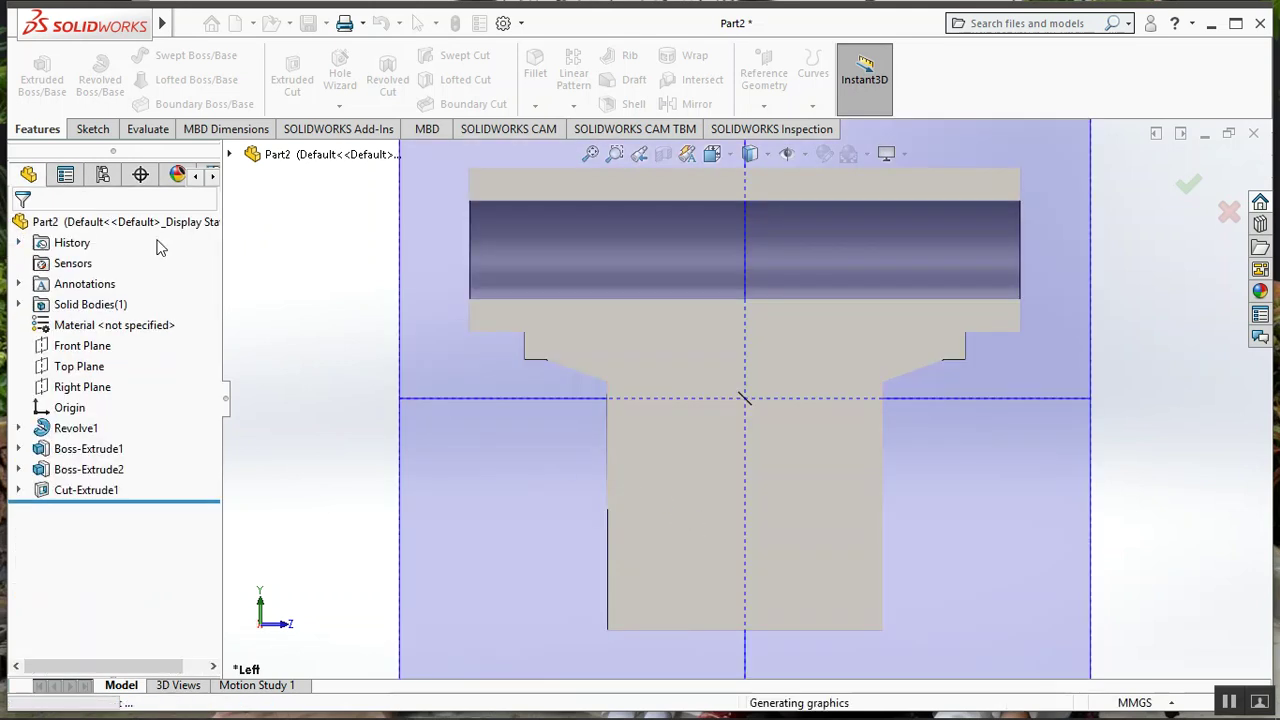
key("f")
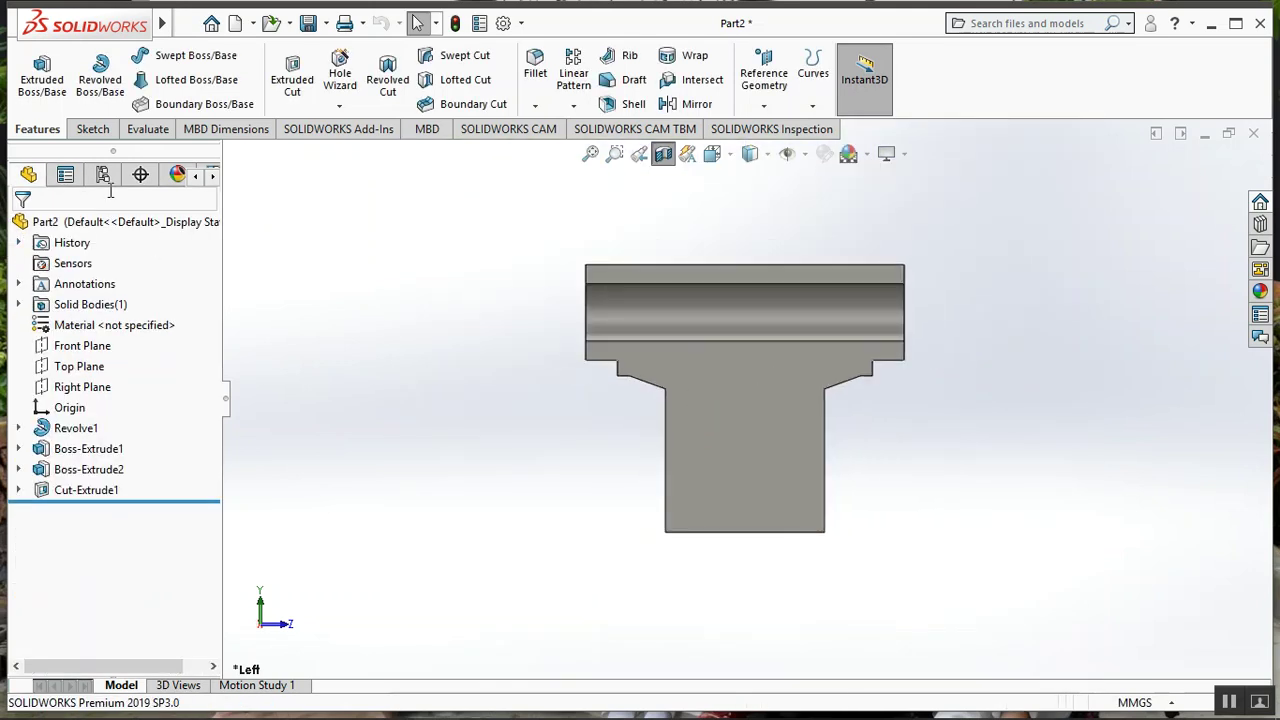
- Start a Right Plane sketch and draw a vertical line down to the stem's bottom
left_click(78, 394)
left_click(89, 364)
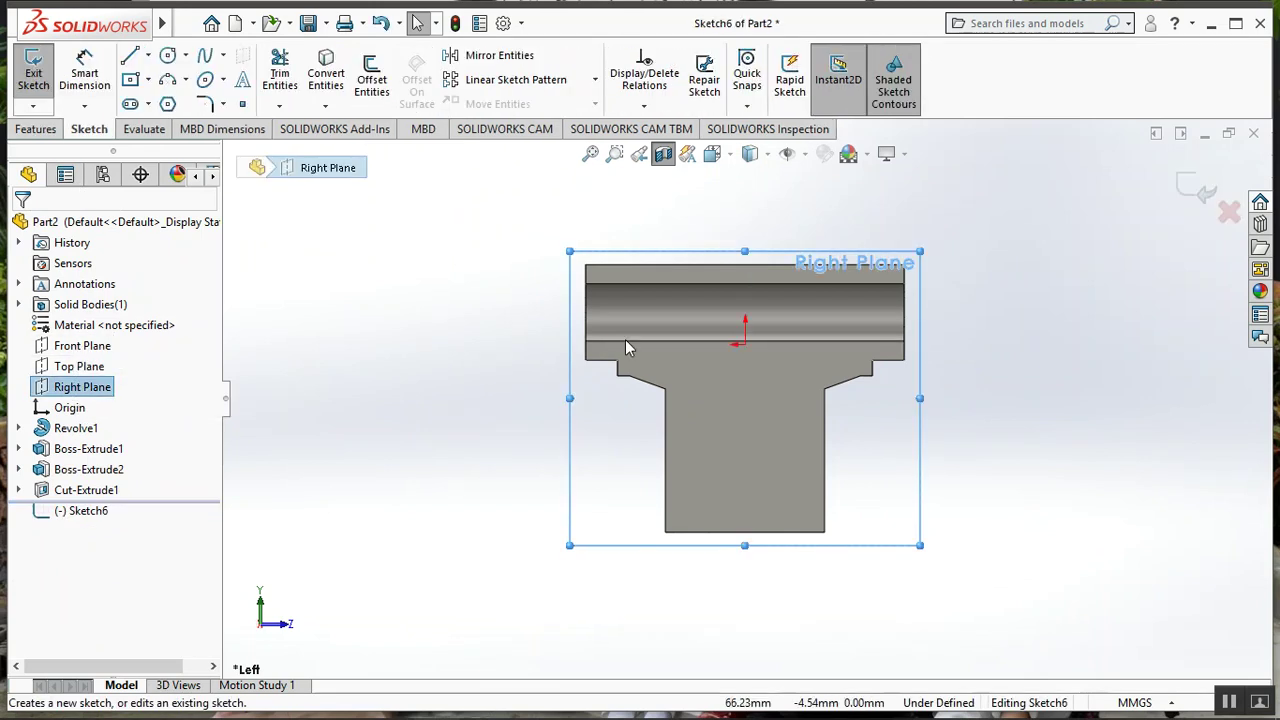
left_click(147, 57)
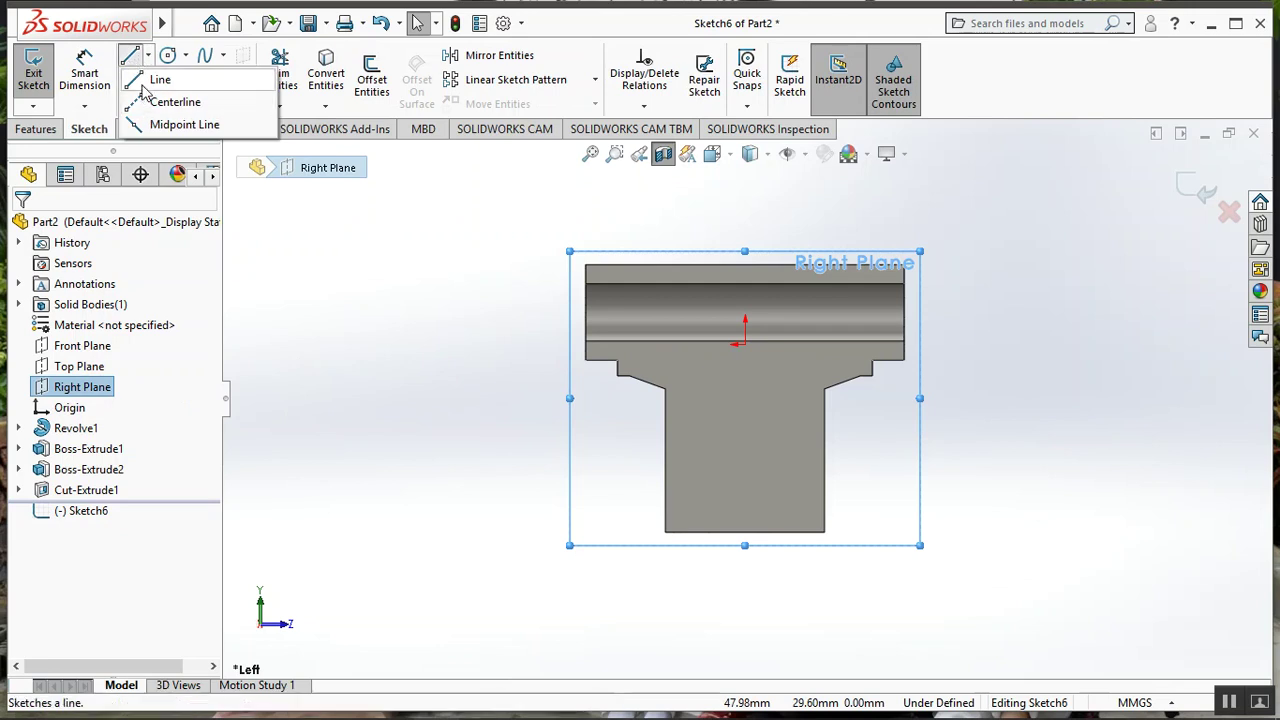
left_click(158, 79)
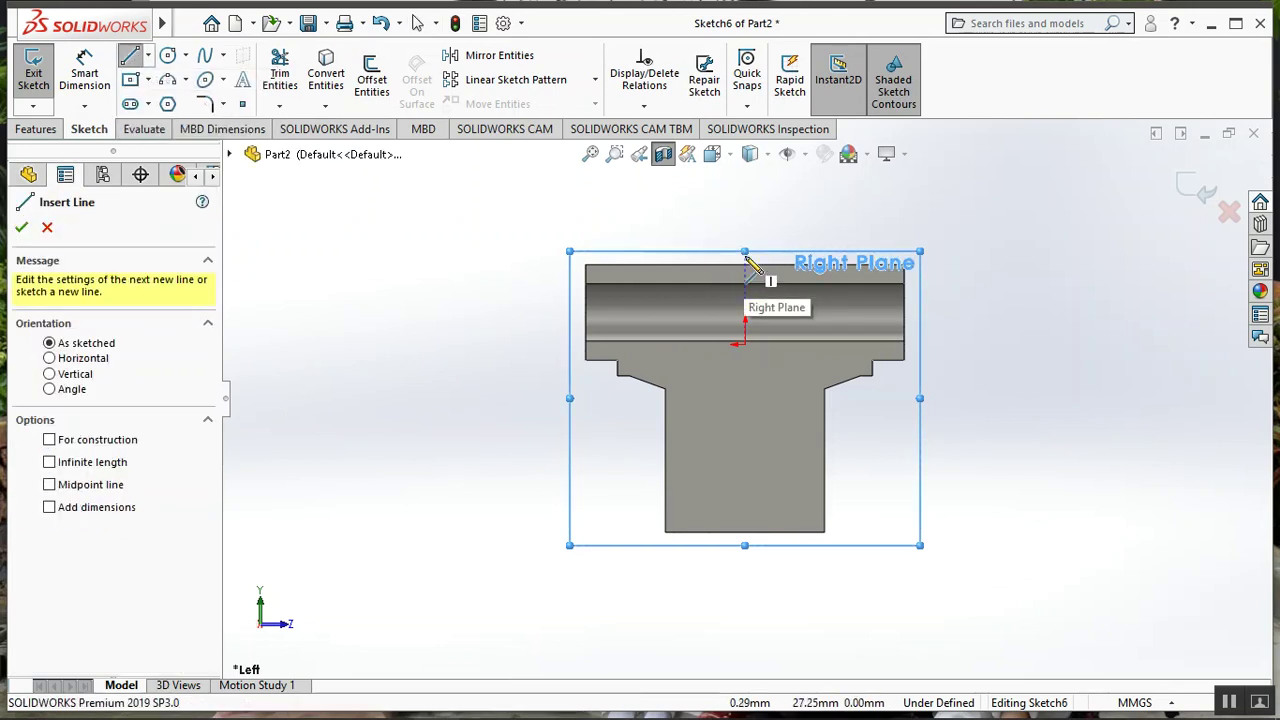
left_click(745, 258)
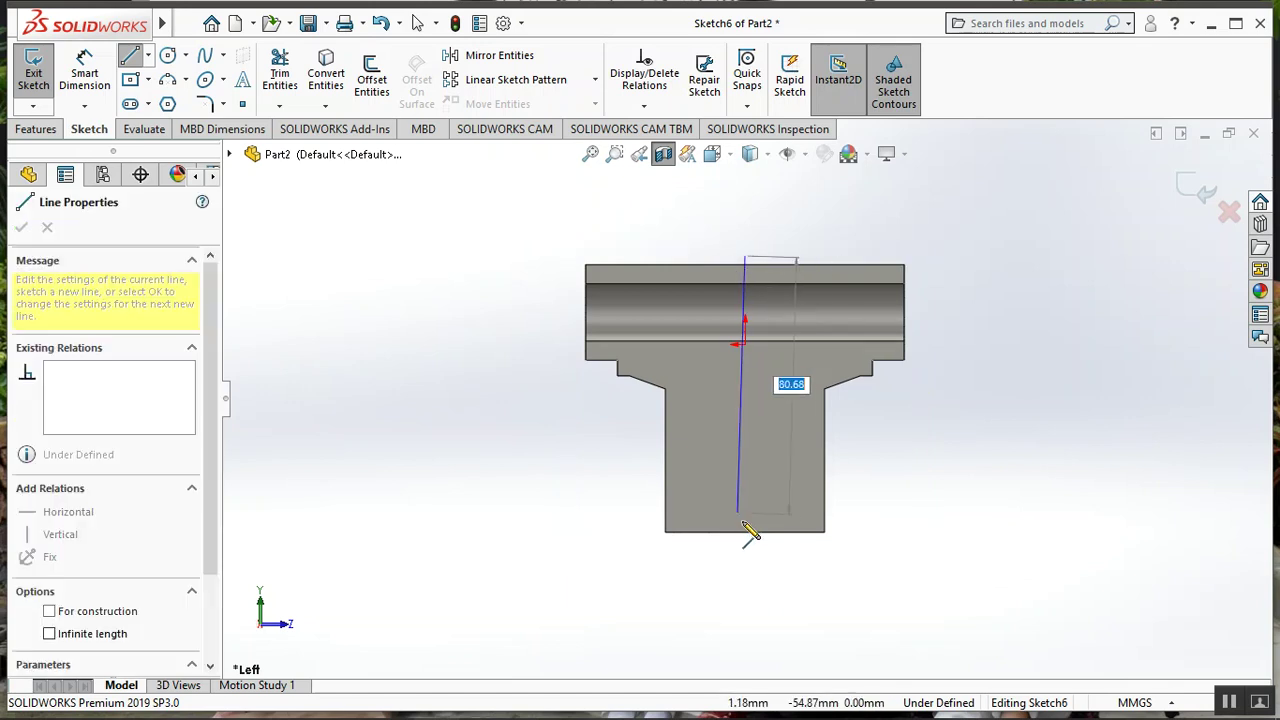
left_click(745, 532)
type("15")
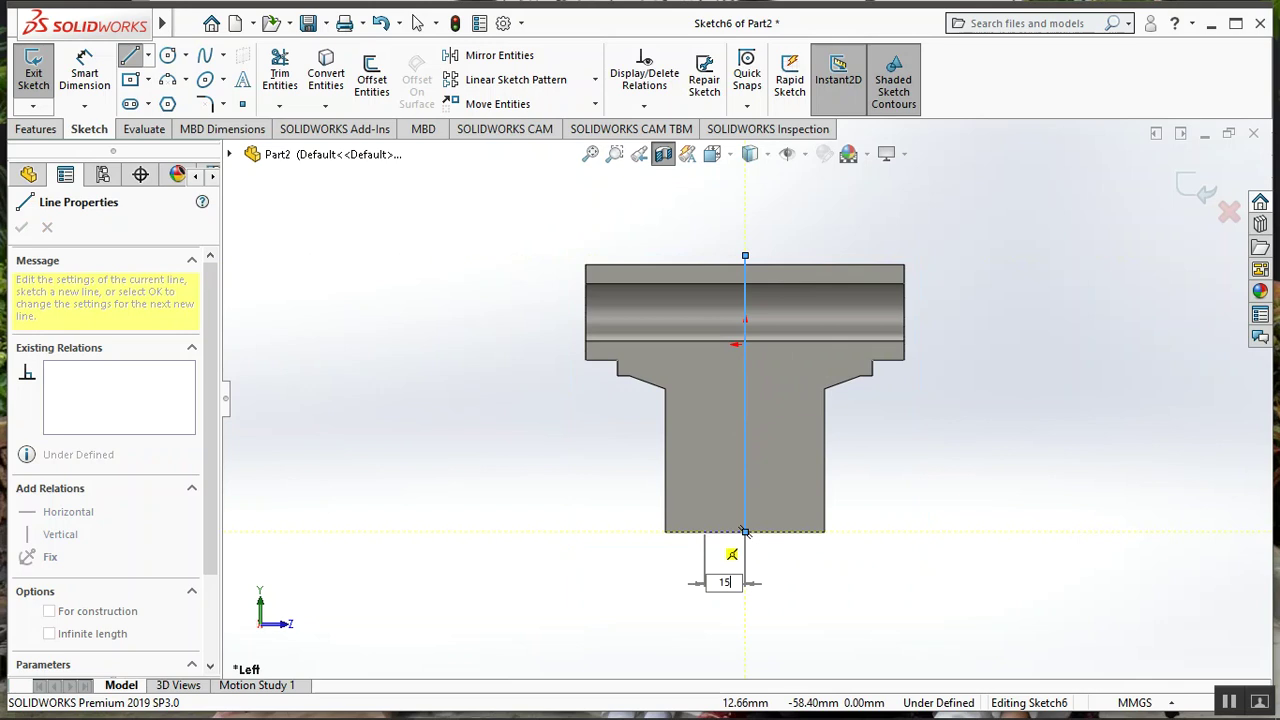
key("Return")
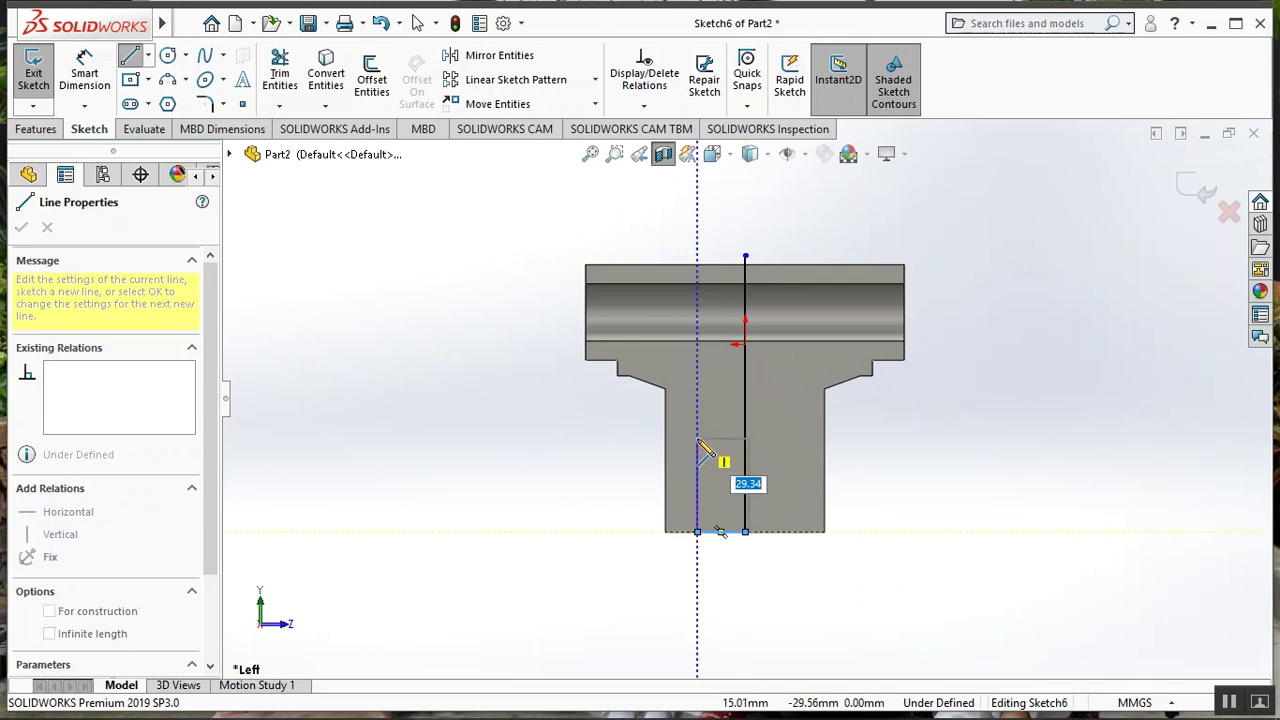
key("Escape")
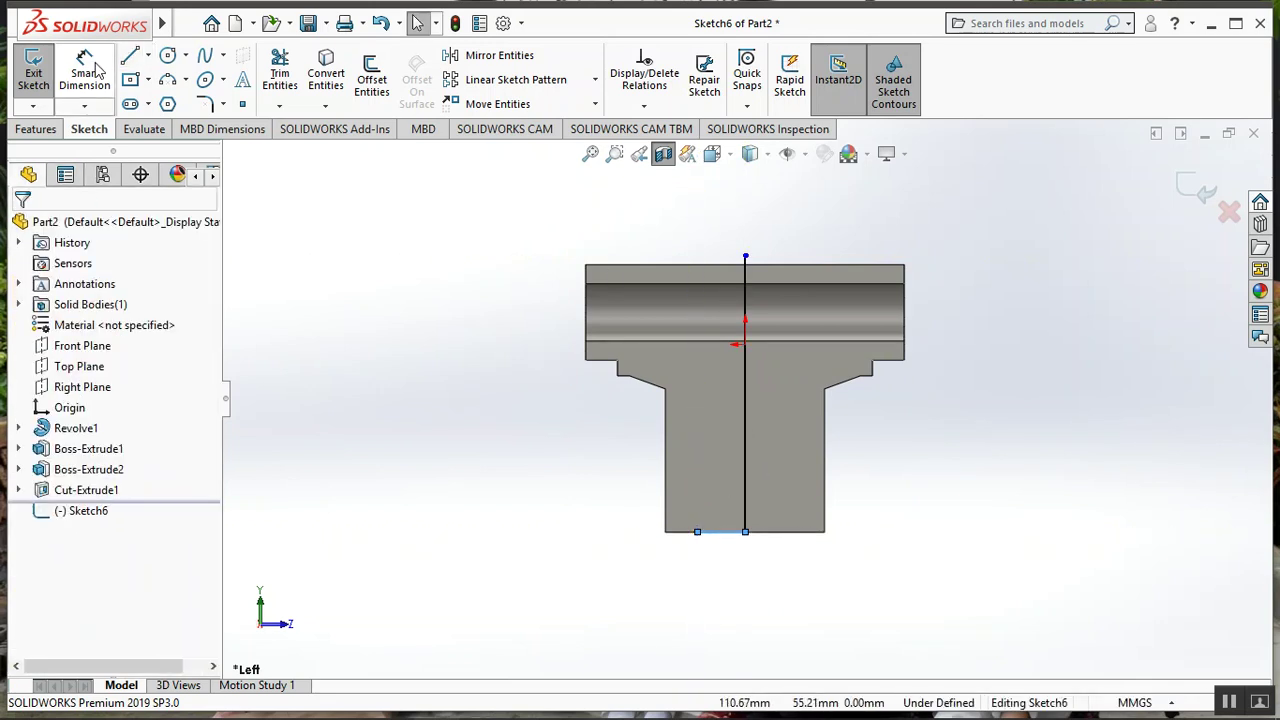
left_click(129, 55)
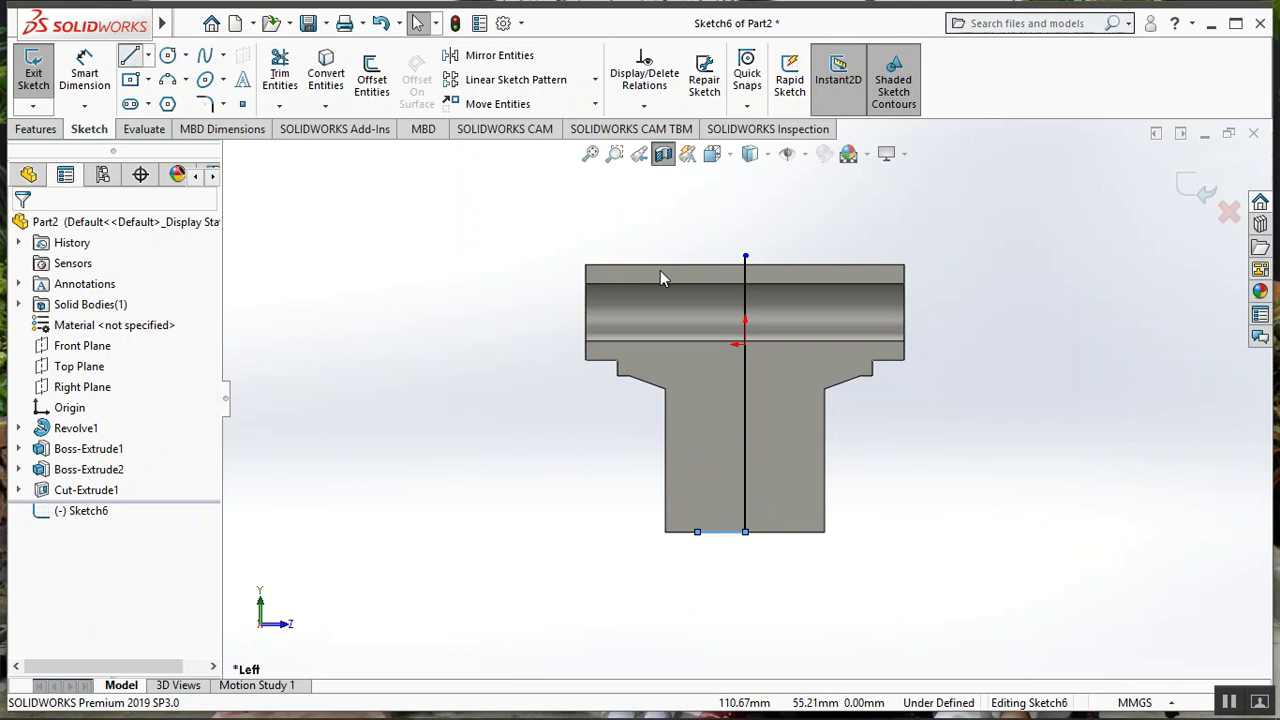
left_click(744, 256)
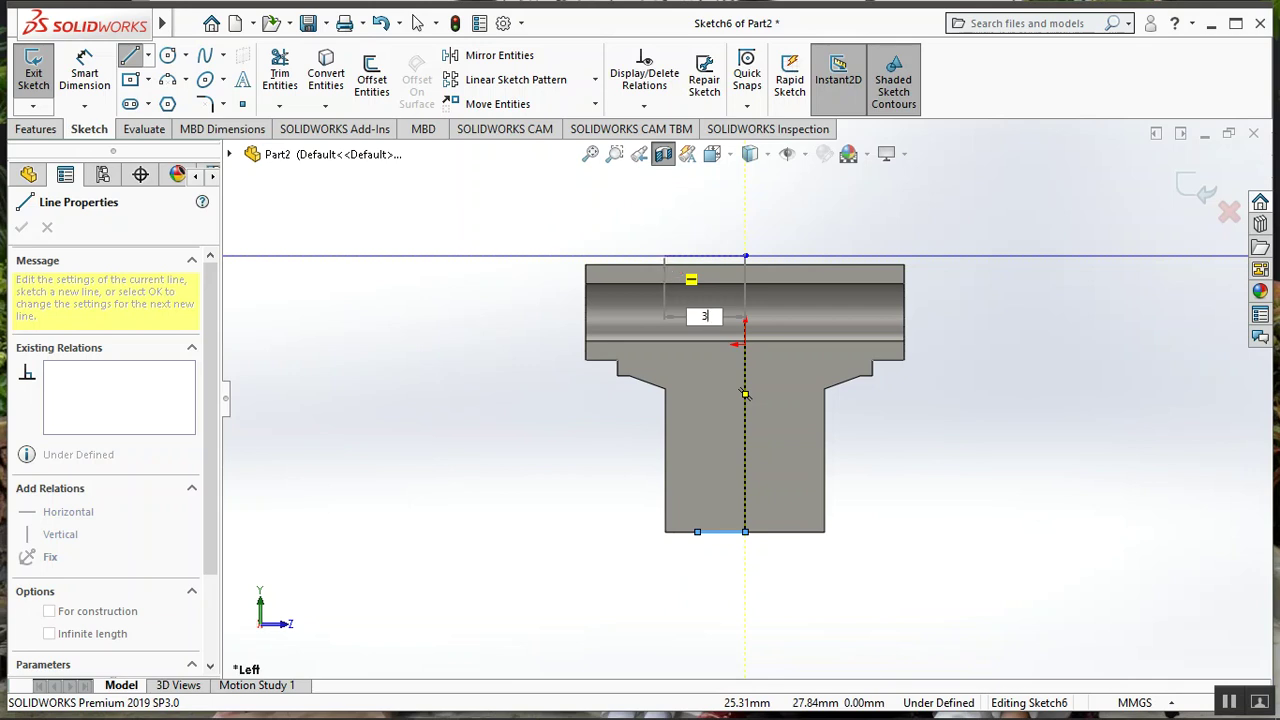
key("Escape")
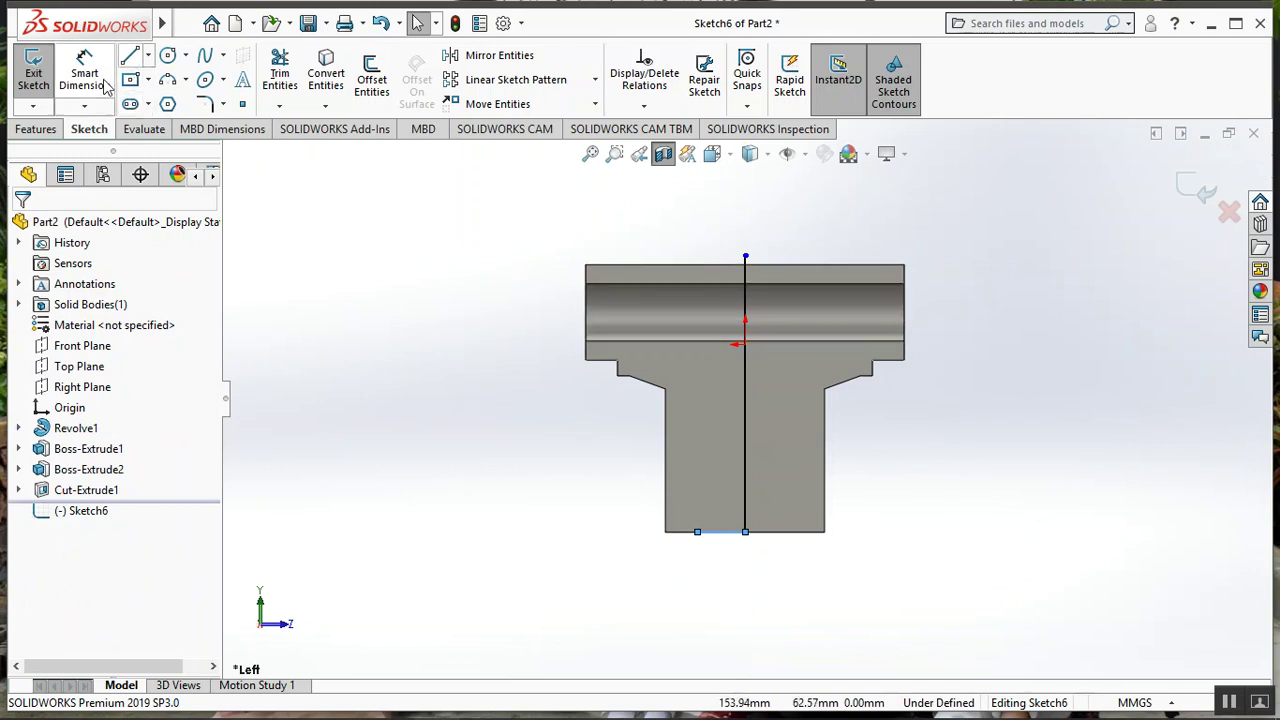
- Draw a 28 mm horizontal line from the centreline at the top edge and a 45 mm downward line
left_click(130, 56)
scroll(742, 250, "down", 4)
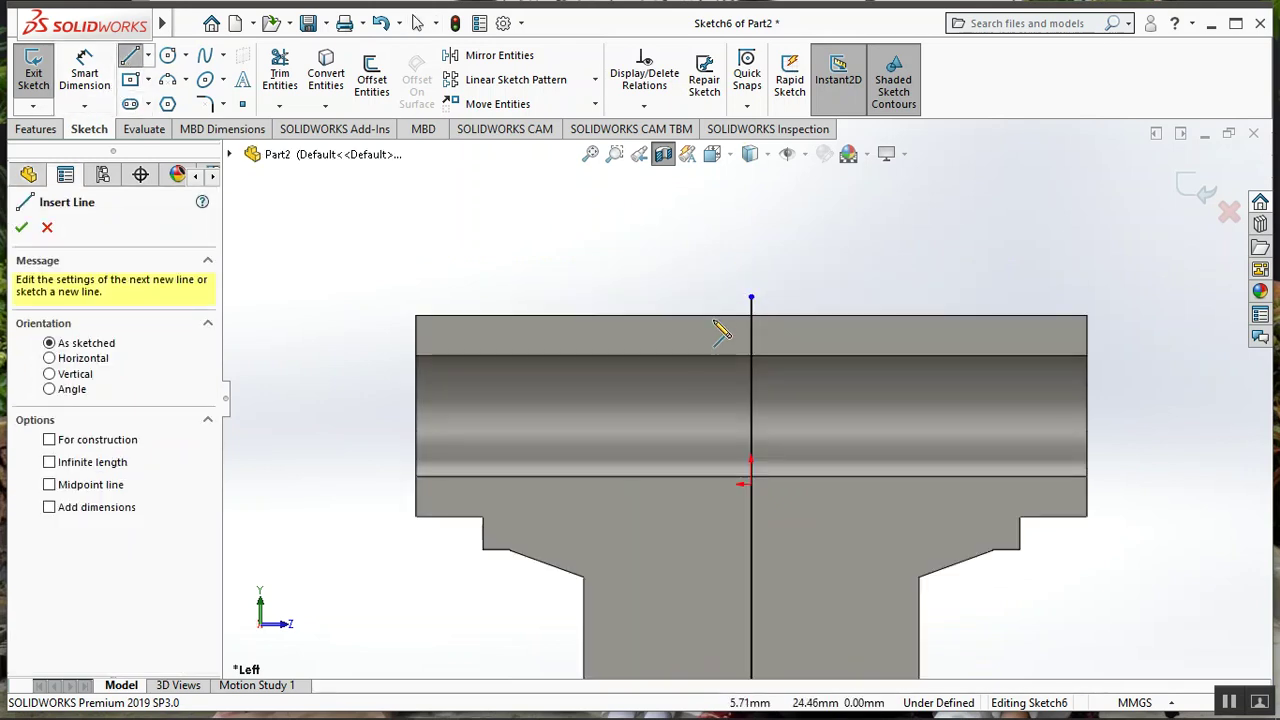
scroll(722, 333, "down", 2)
scroll(722, 333, "down", 1)
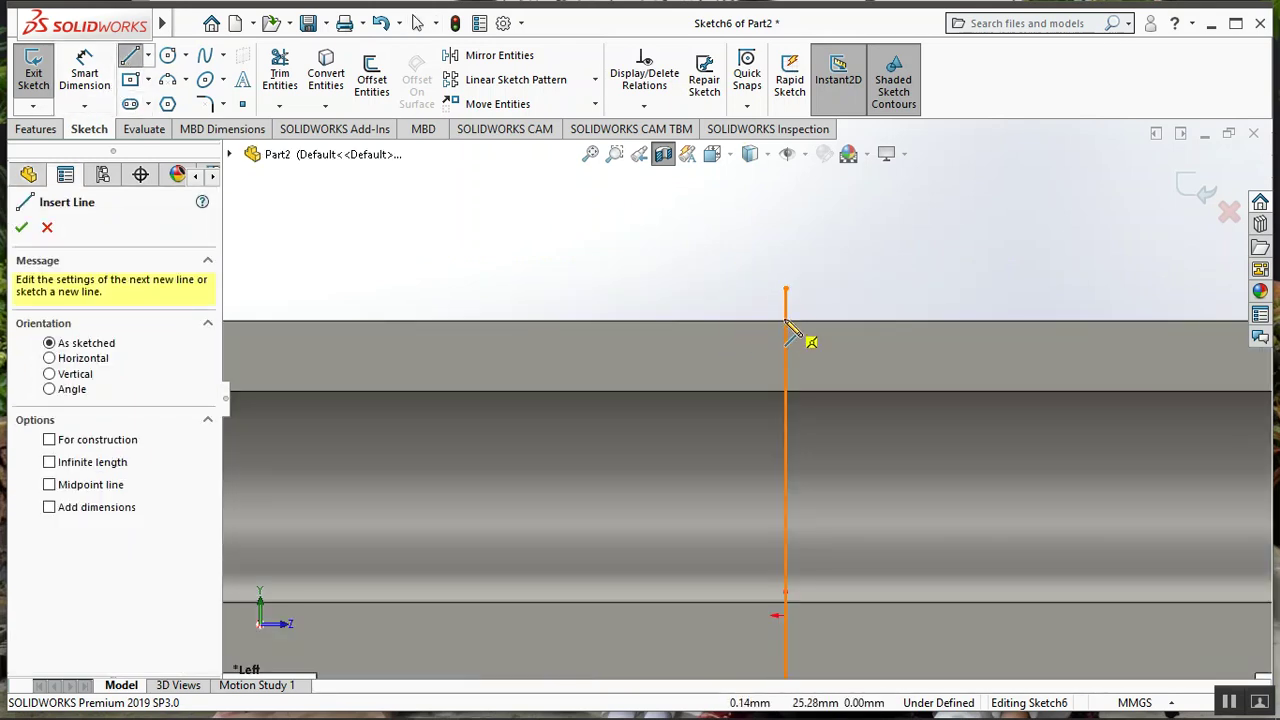
left_click(786, 322)
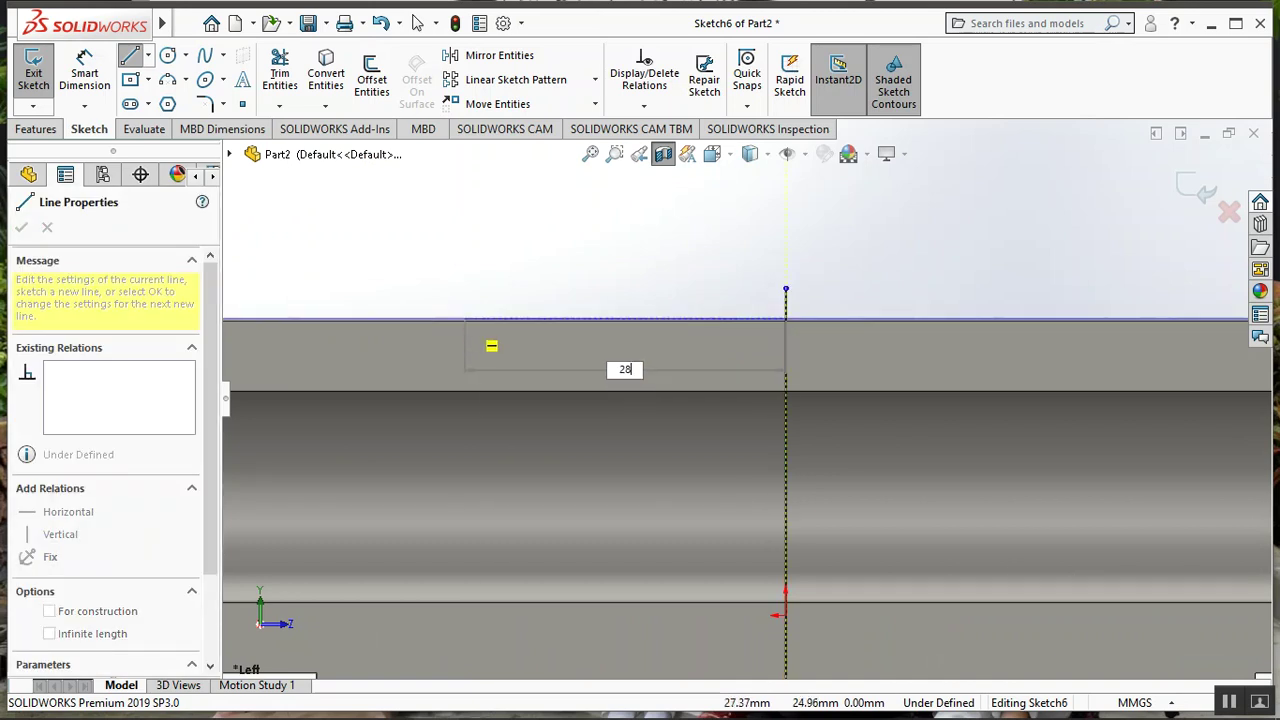
key("Return")
scroll(457, 360, "up", 3)
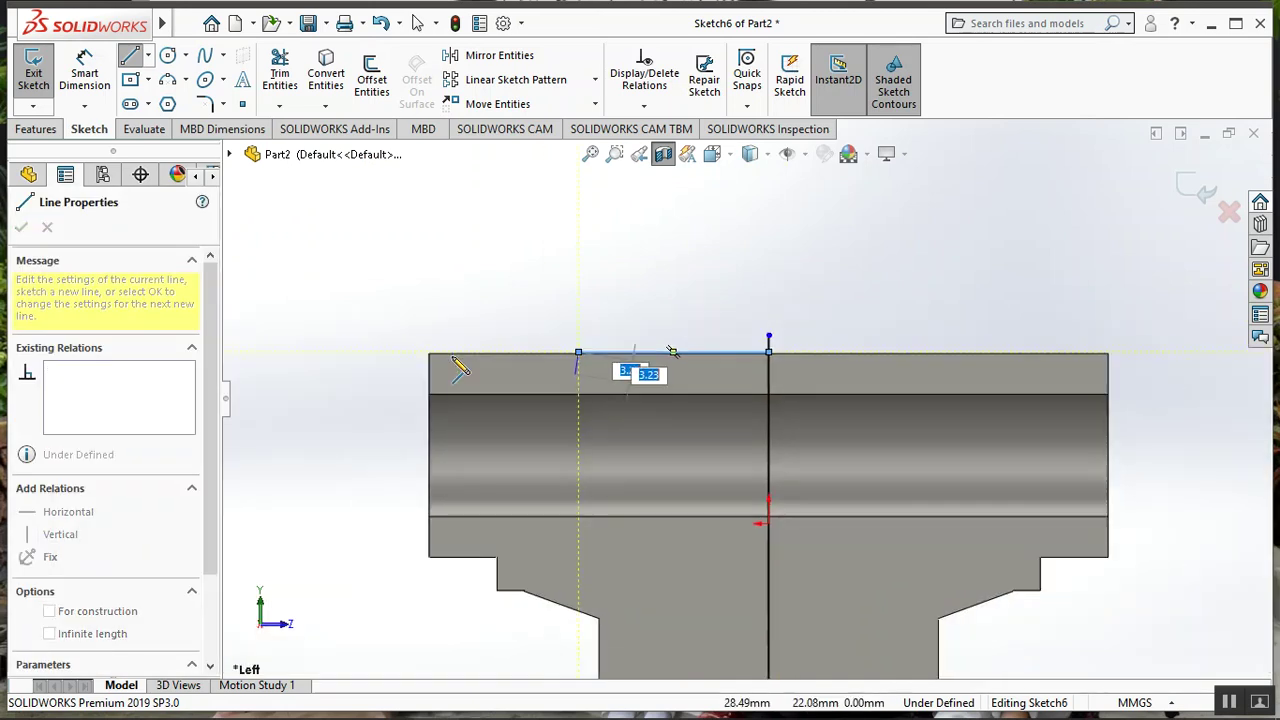
scroll(460, 368, "up", 1)
scroll(580, 600, "up", 3)
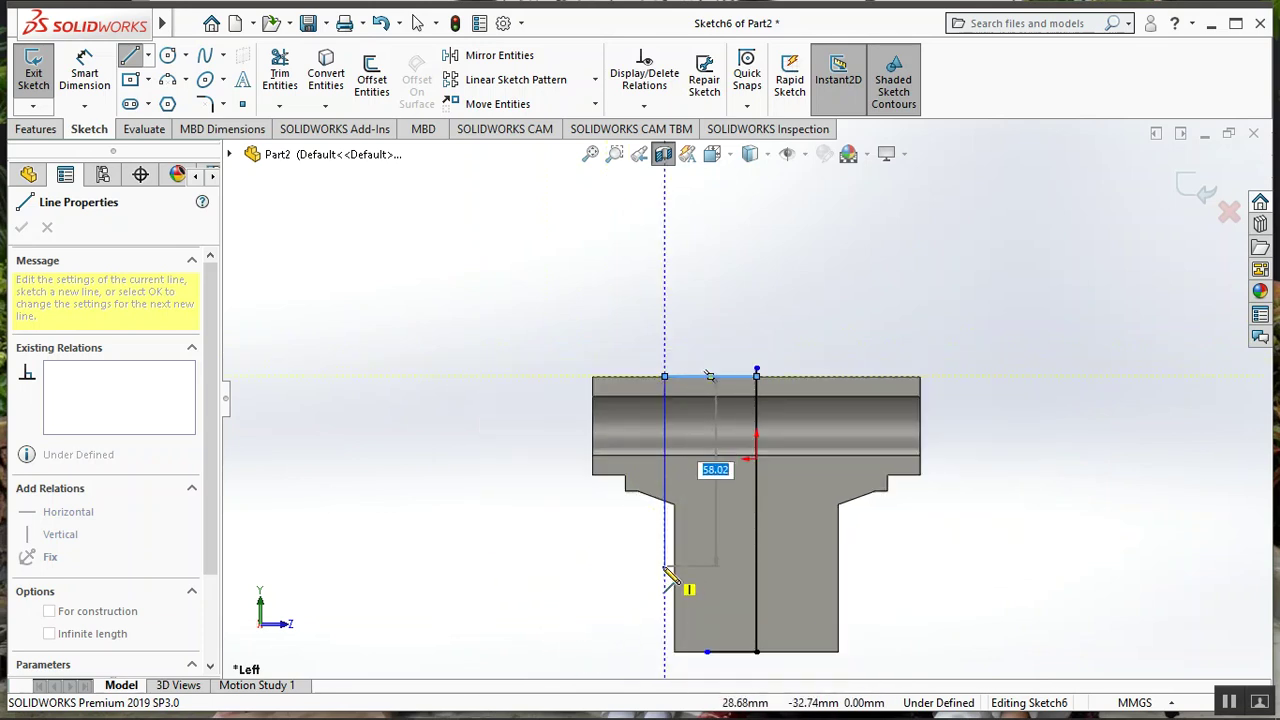
key("Return")
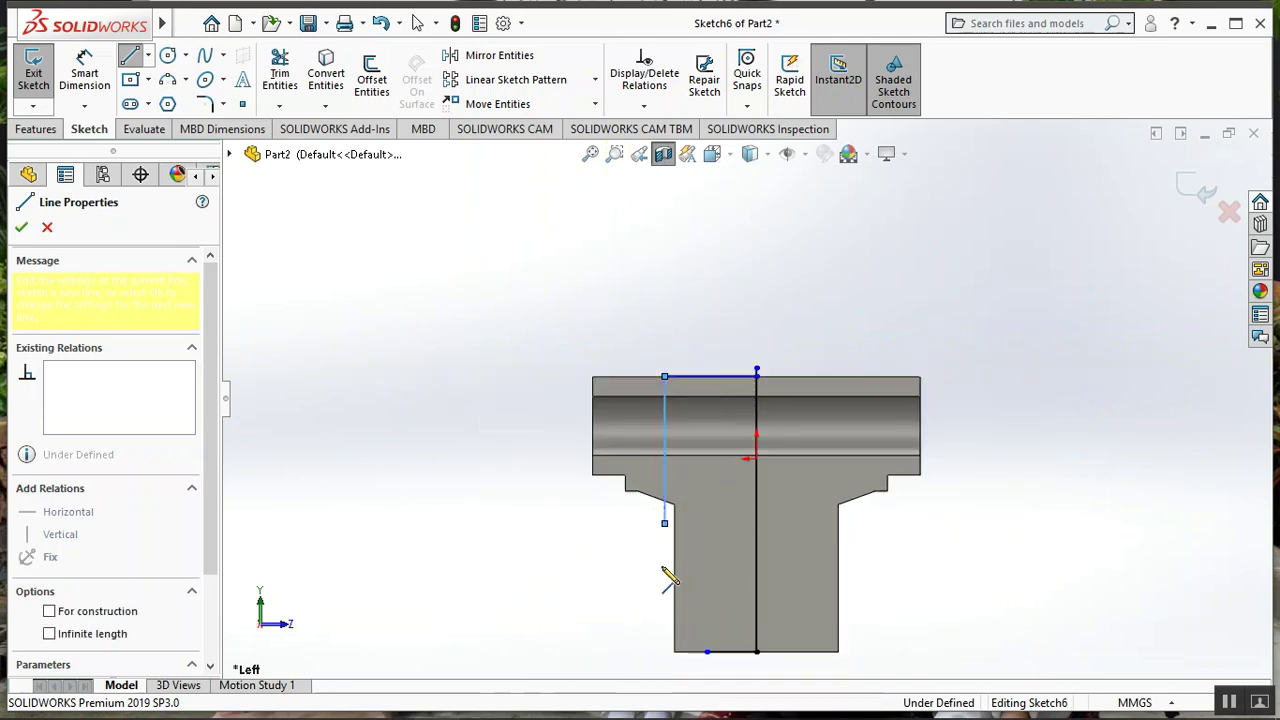
scroll(666, 523, "down", 3)
scroll(672, 540, "up", 2)
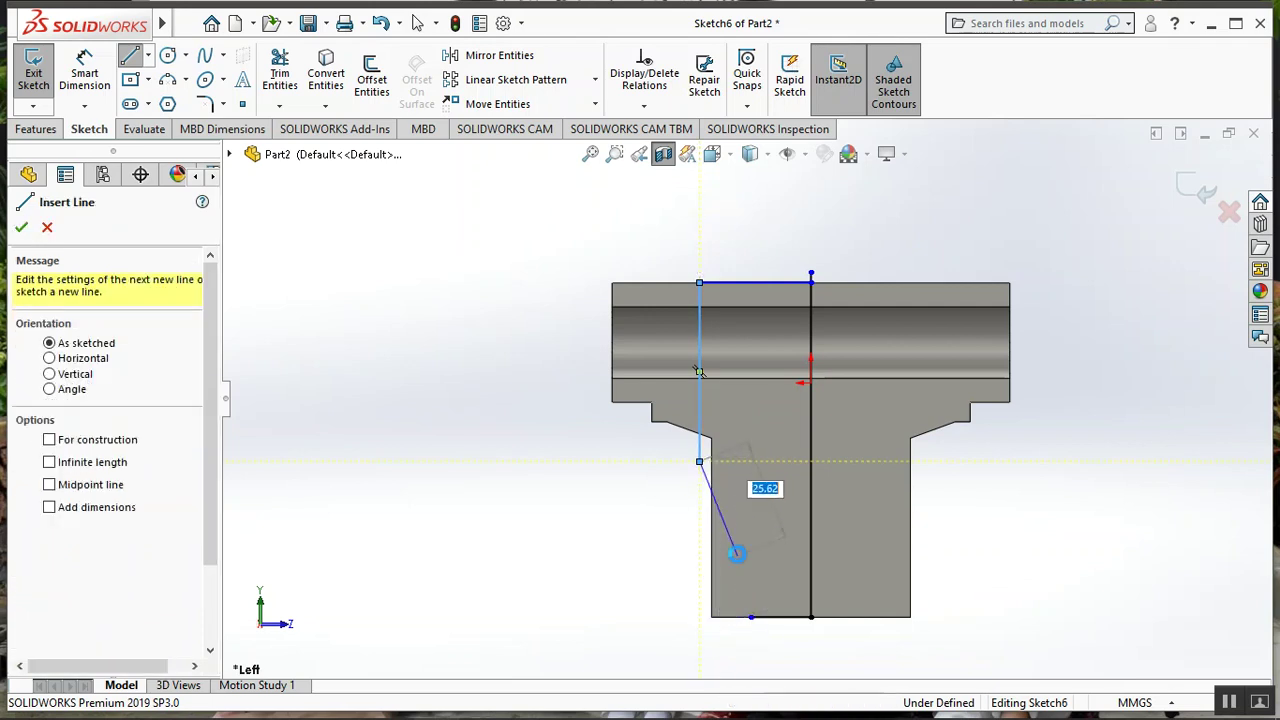
key("Escape")
- Draw a vertical line up from the stem's bottom edge and delete the unwanted 45 mm line
left_click(131, 62)
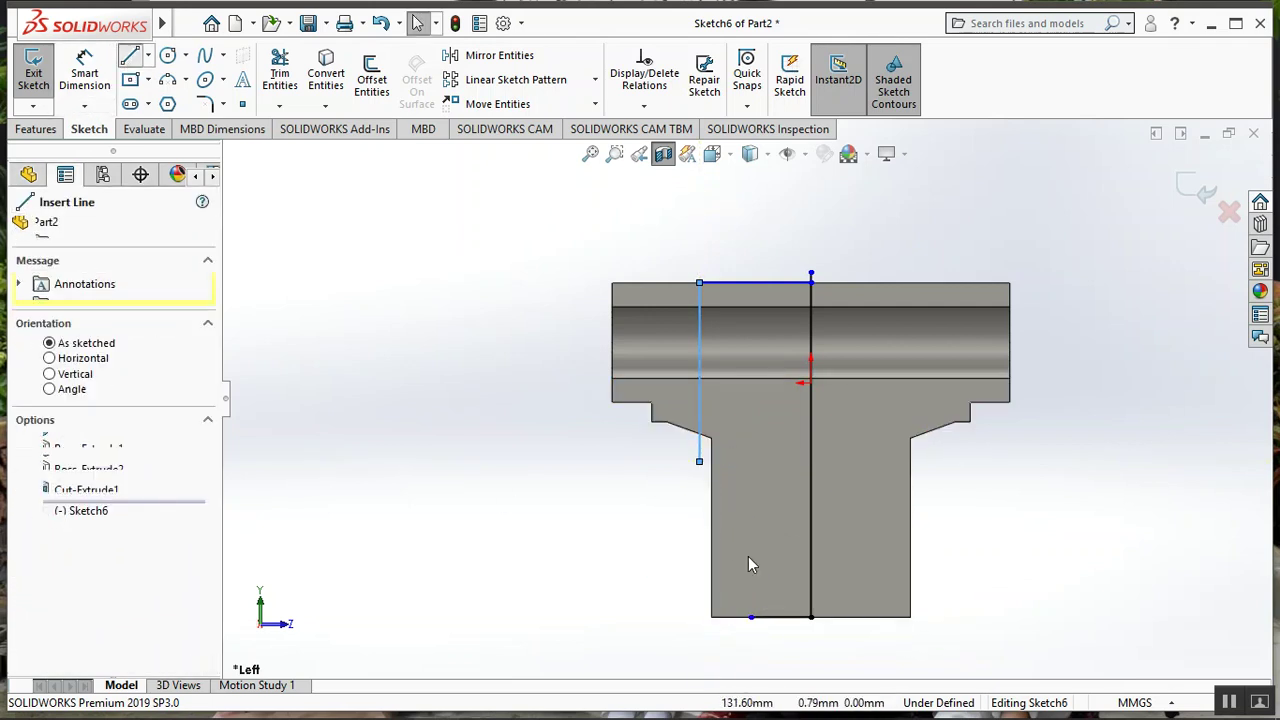
left_click(751, 617)
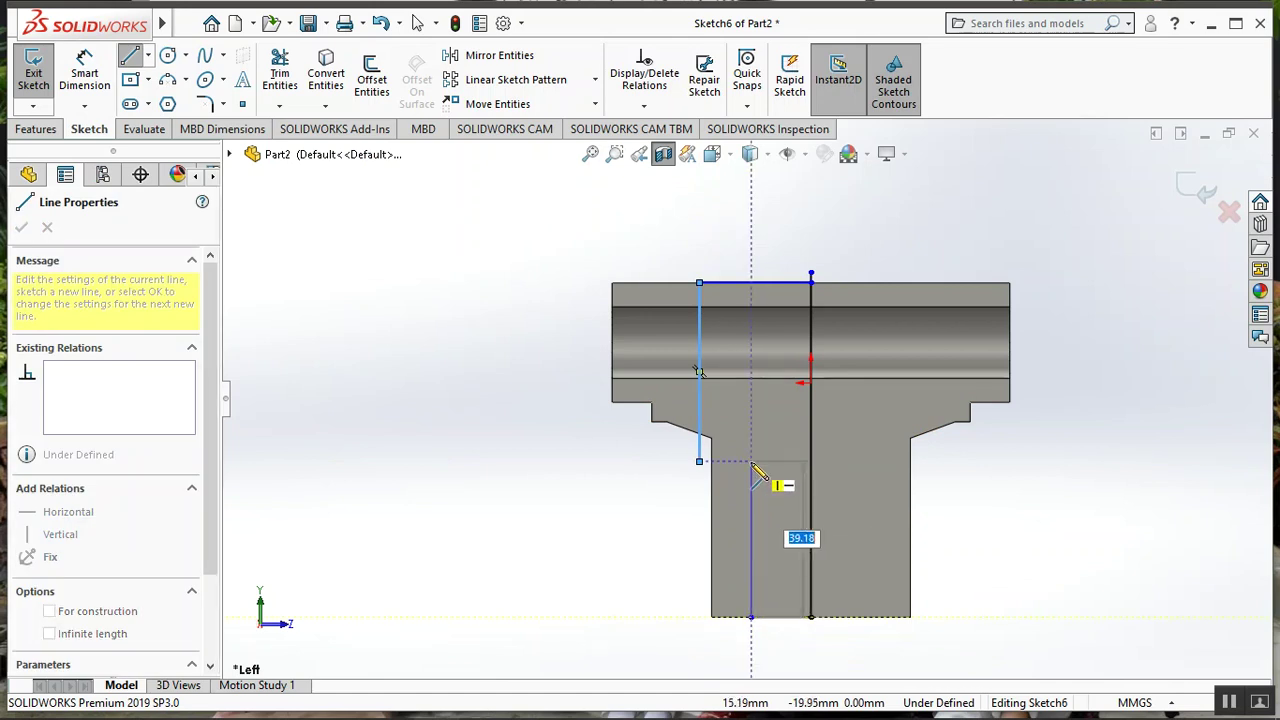
left_click(751, 462)
key("Escape")
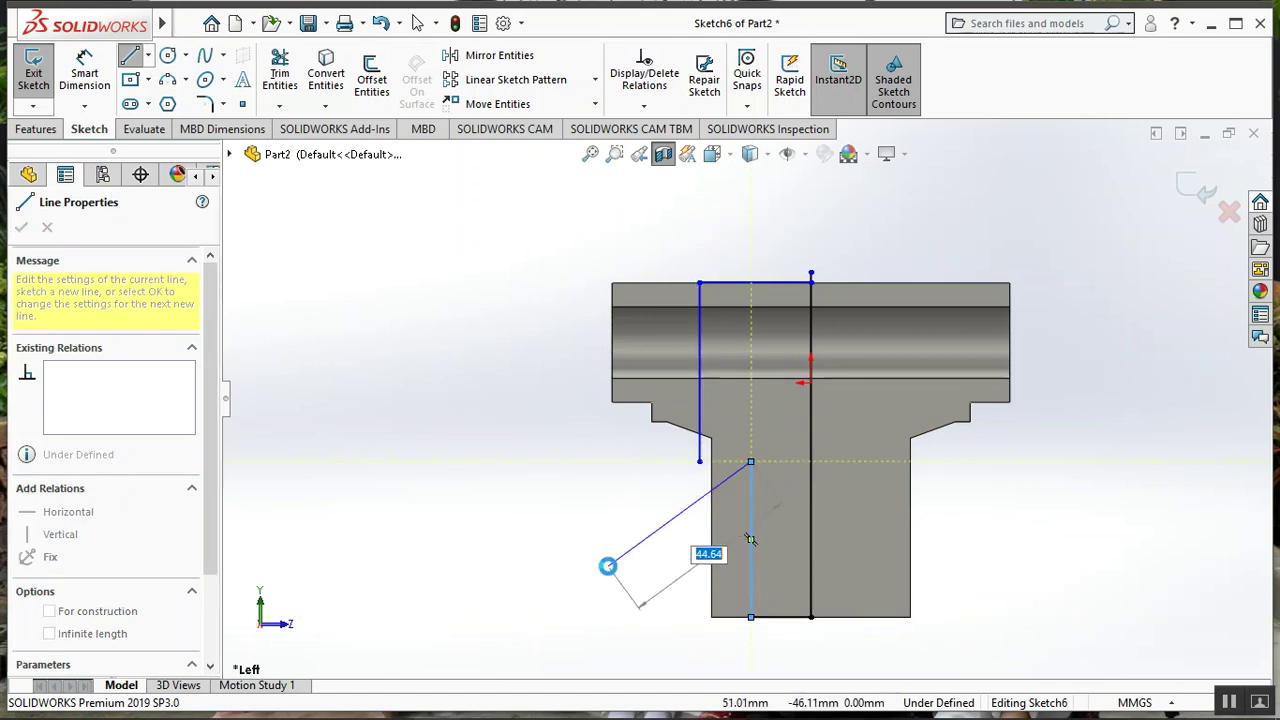
key("Escape")
left_click(696, 338)
key("Delete")
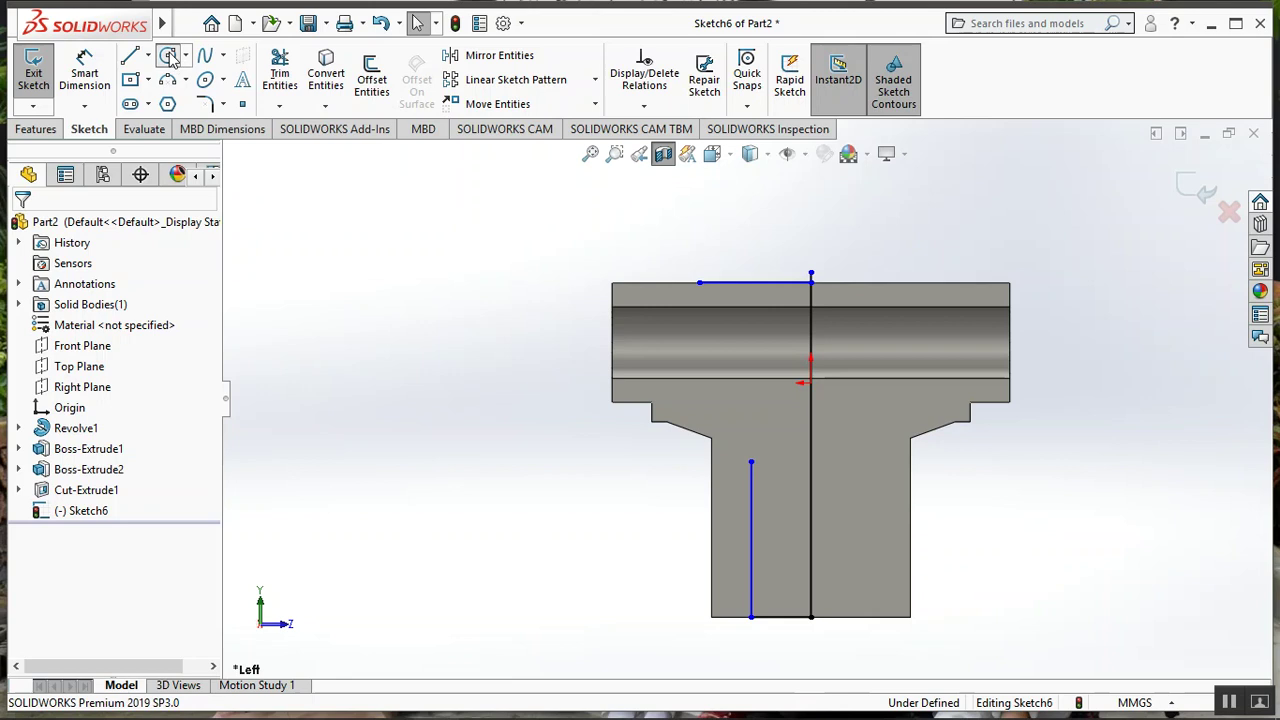
- Draw a Perimeter Circle through the vertical line's upper end and the top line's end
left_click(168, 56)
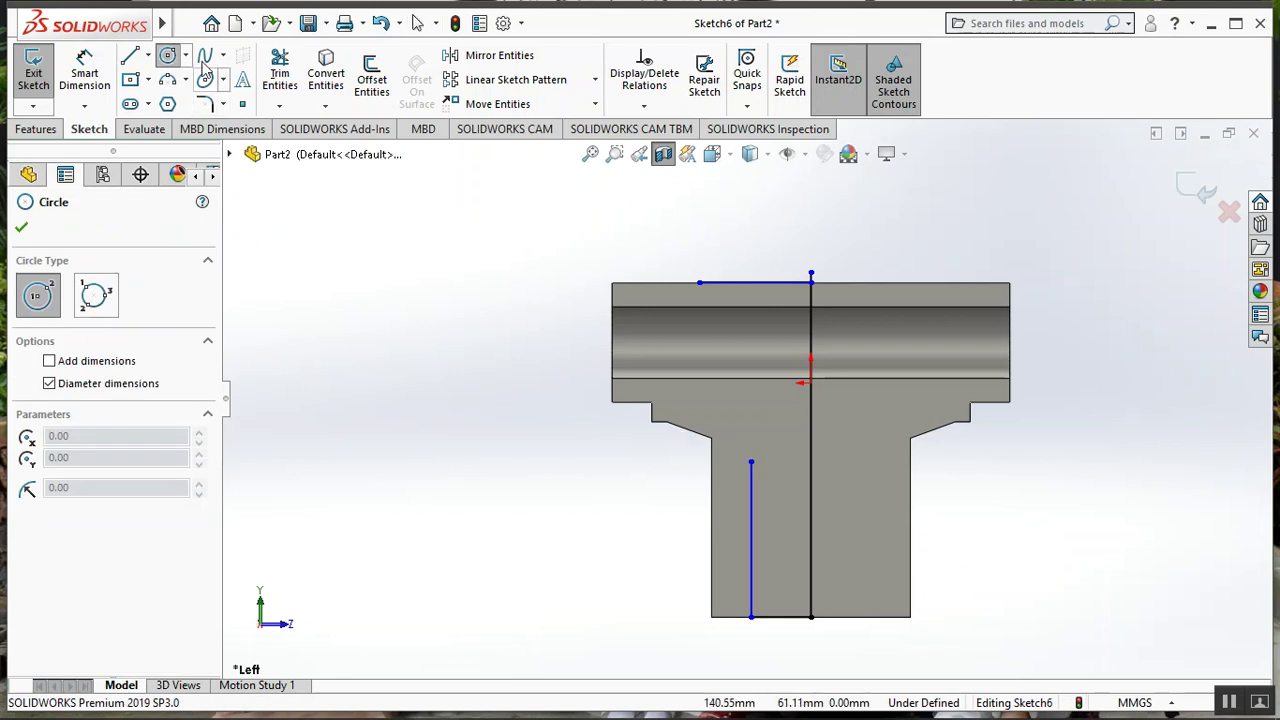
left_click(185, 55)
left_click(180, 101)
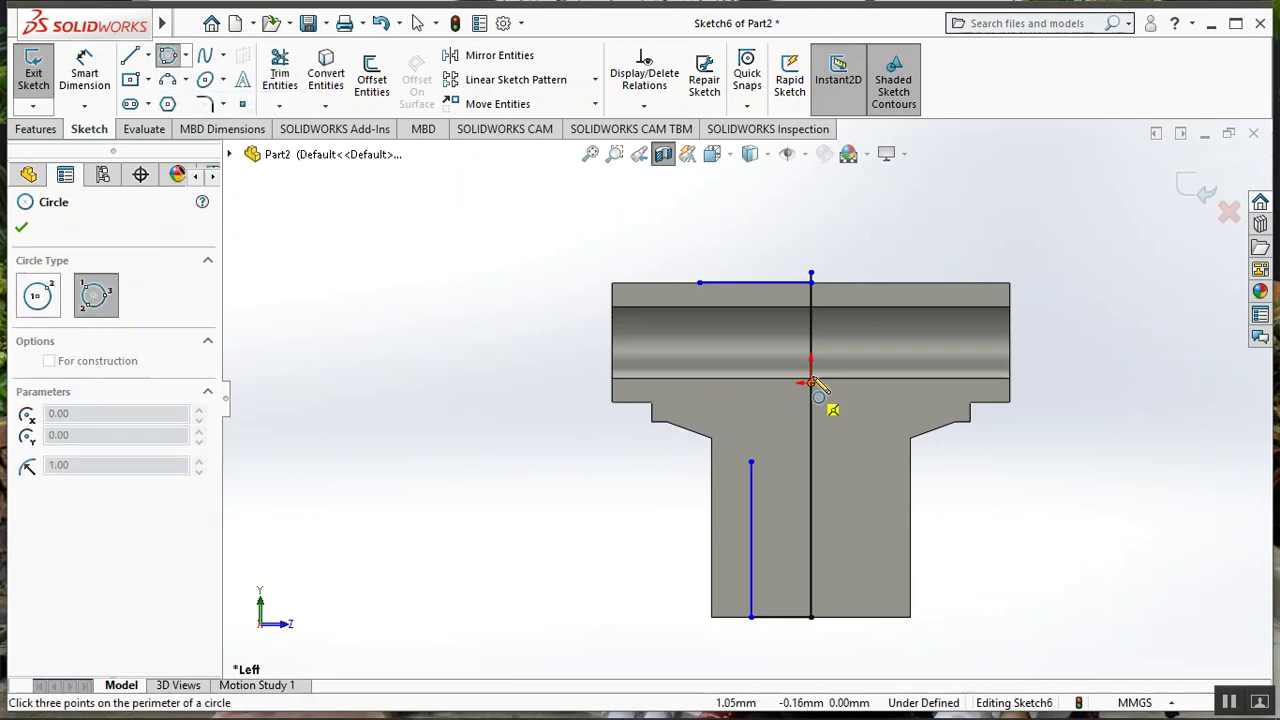
left_click(751, 462)
left_click(804, 378)
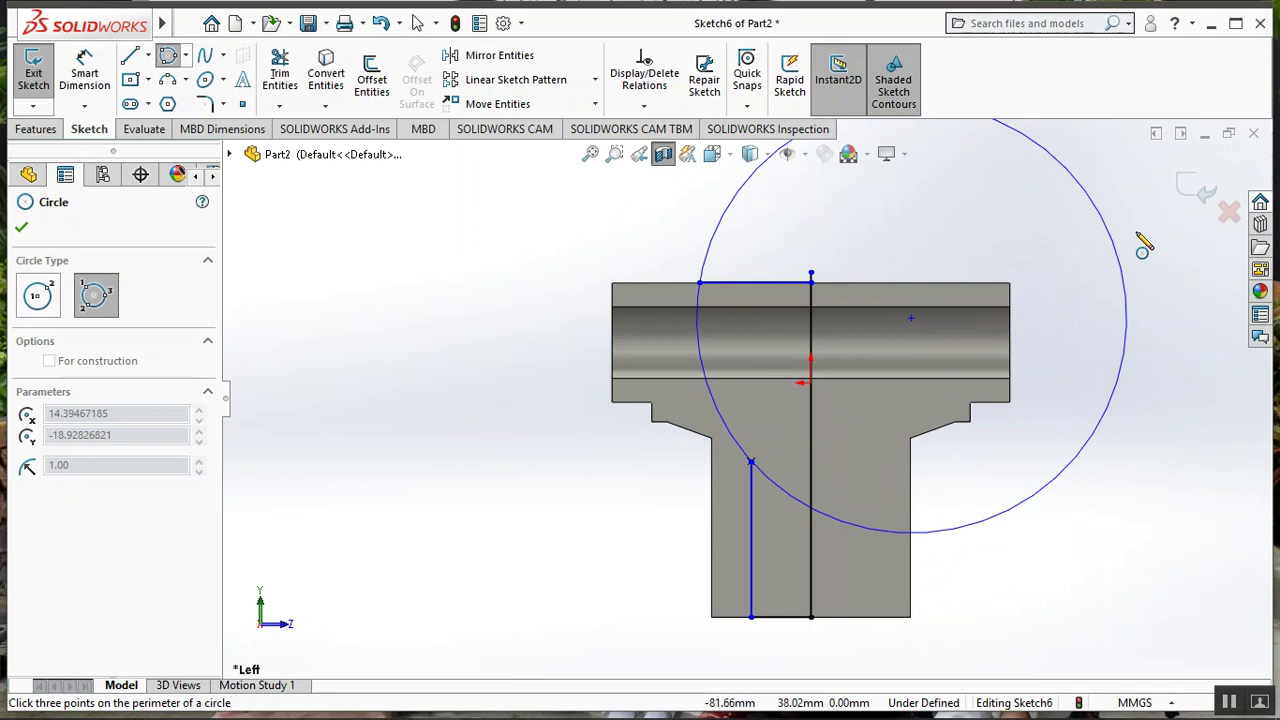
scroll(1120, 250, "up", 3)
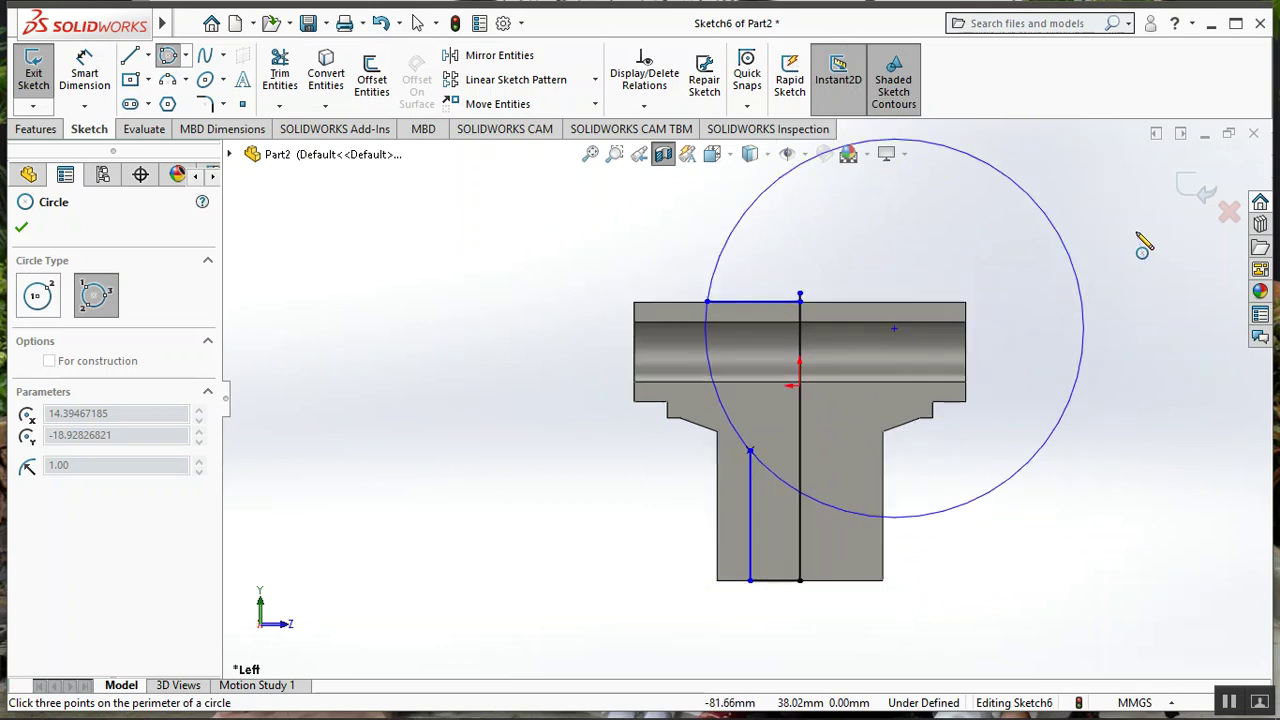
left_click(1084, 256)
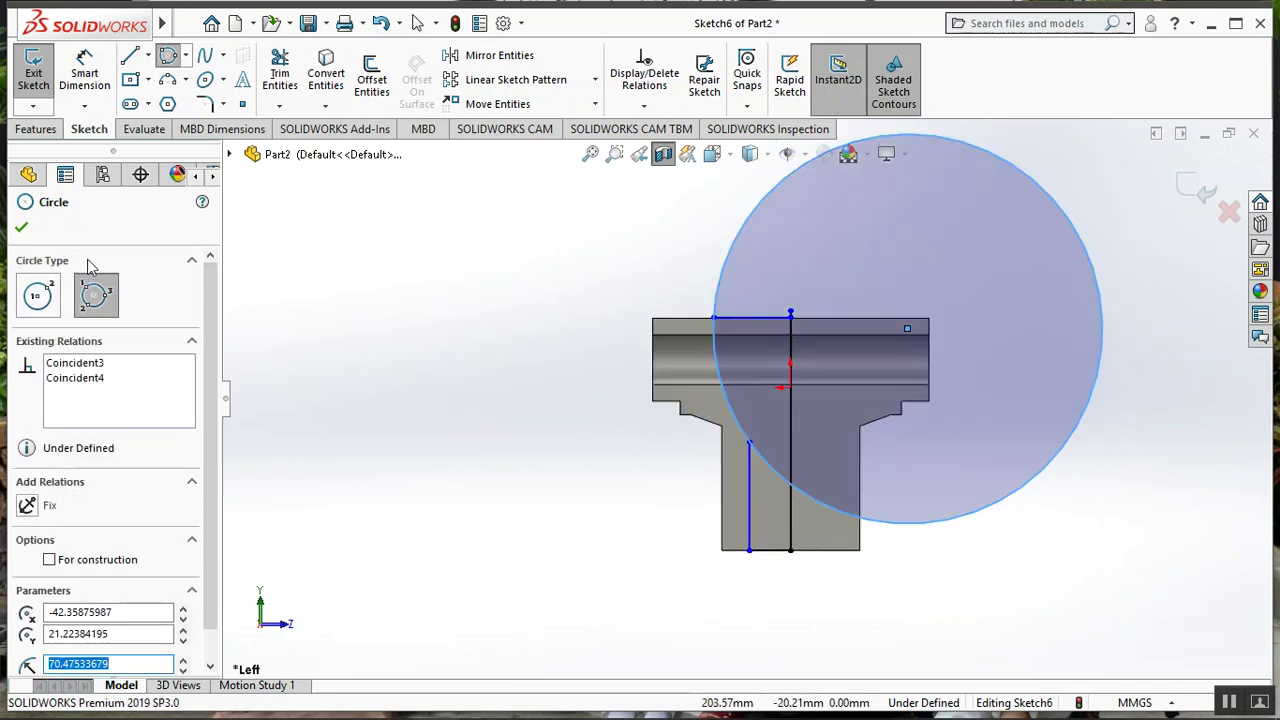
left_click(21, 231)
- Dimension the circle's diameter to 180 mm
left_click(84, 75)
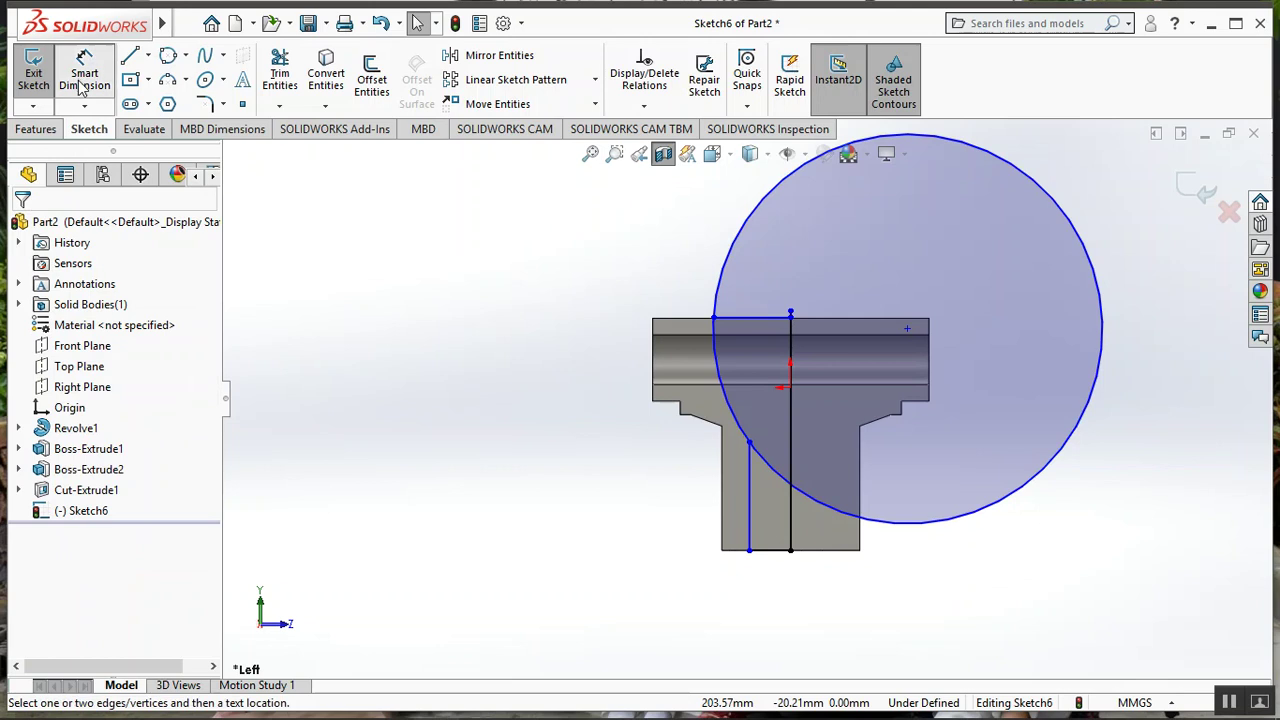
left_click(998, 510)
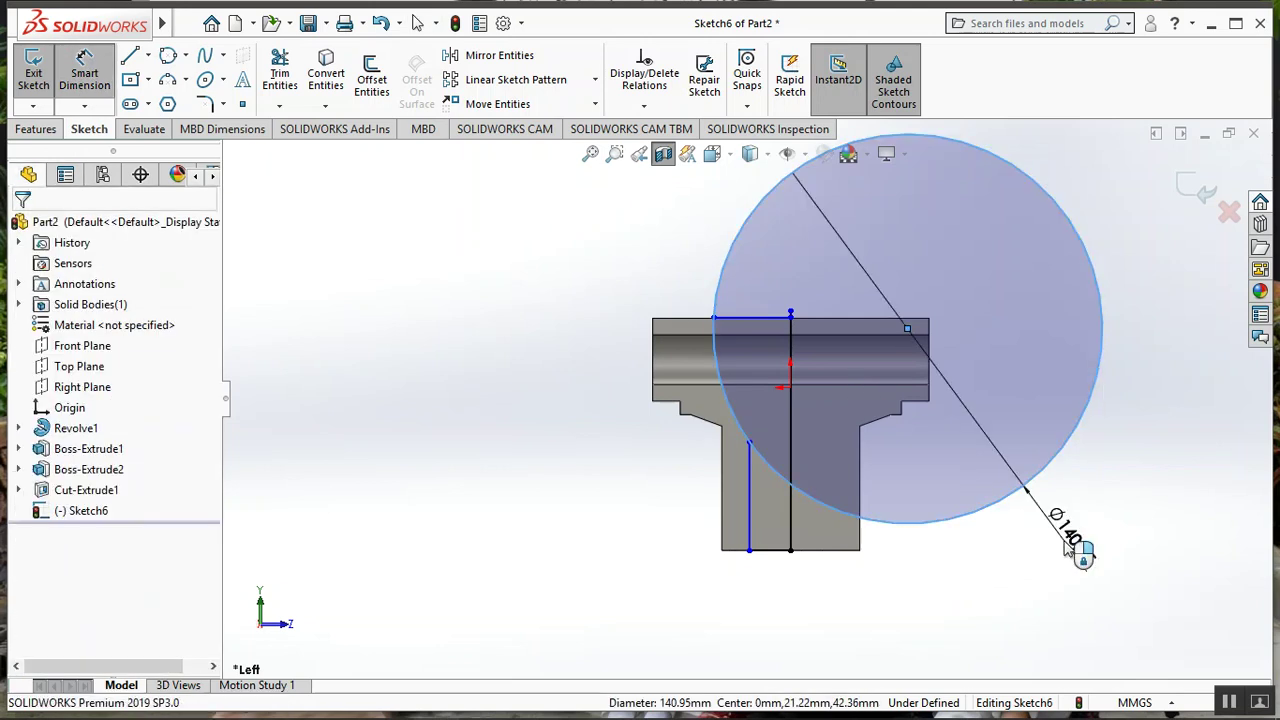
left_click(1068, 548)
type("180")
key("Return")
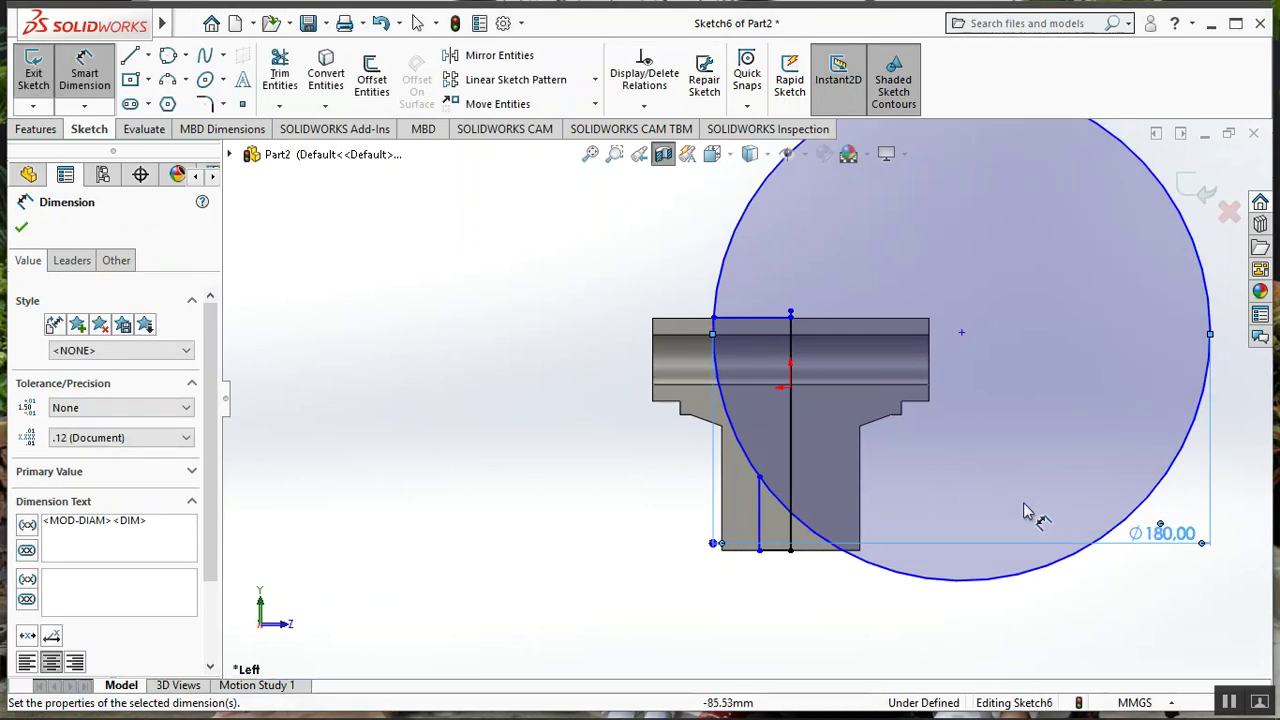
left_click(22, 229)
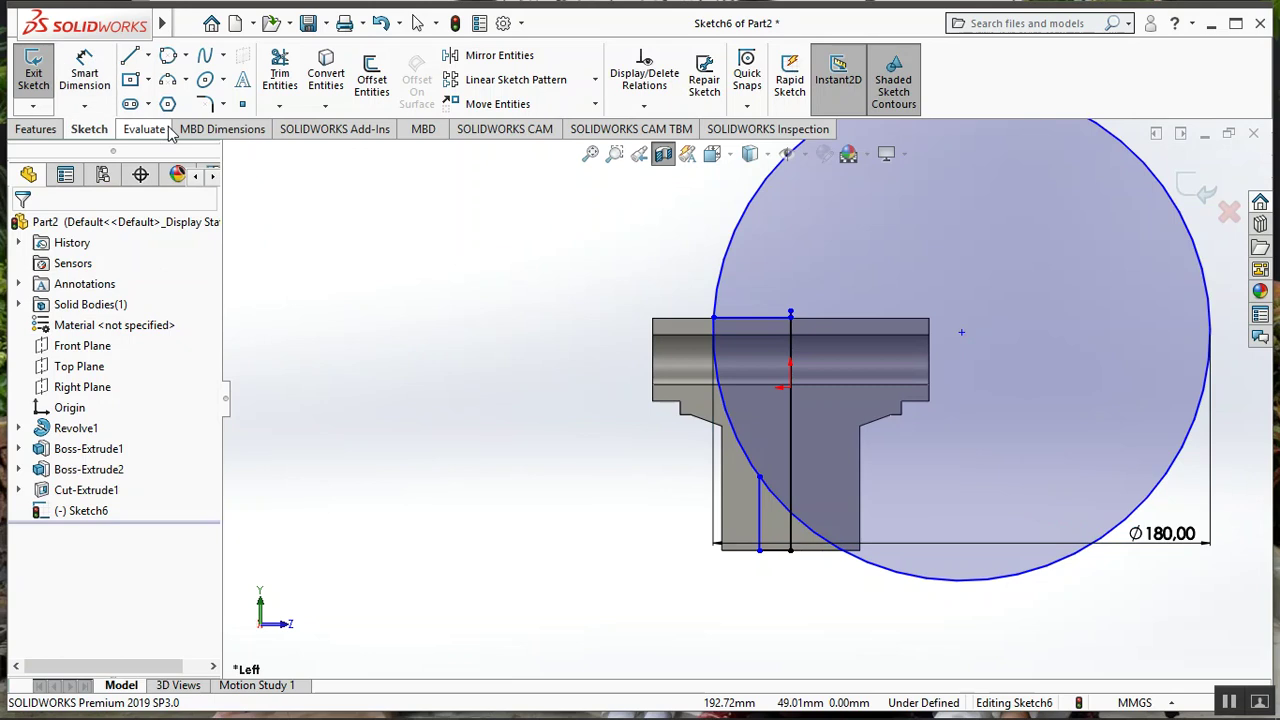
- Trial-trim the circle's outer arc, then undo to restore the full circle
left_click(280, 75)
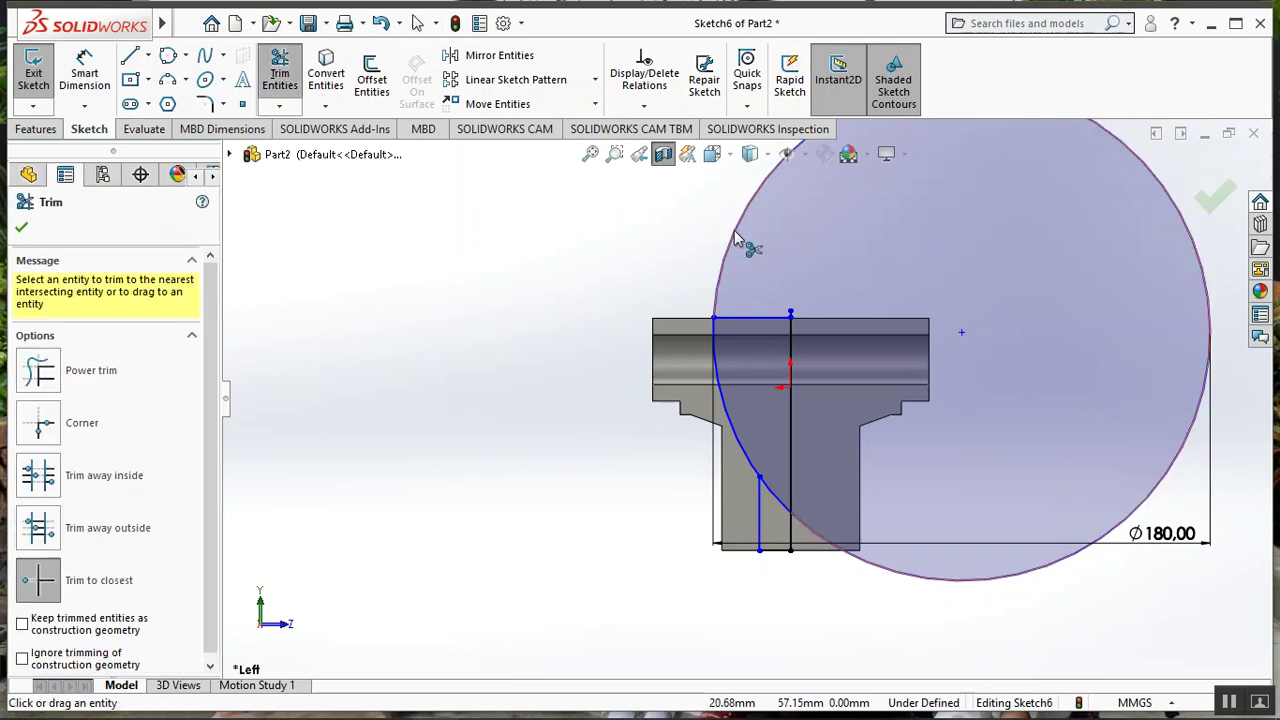
left_click(735, 238)
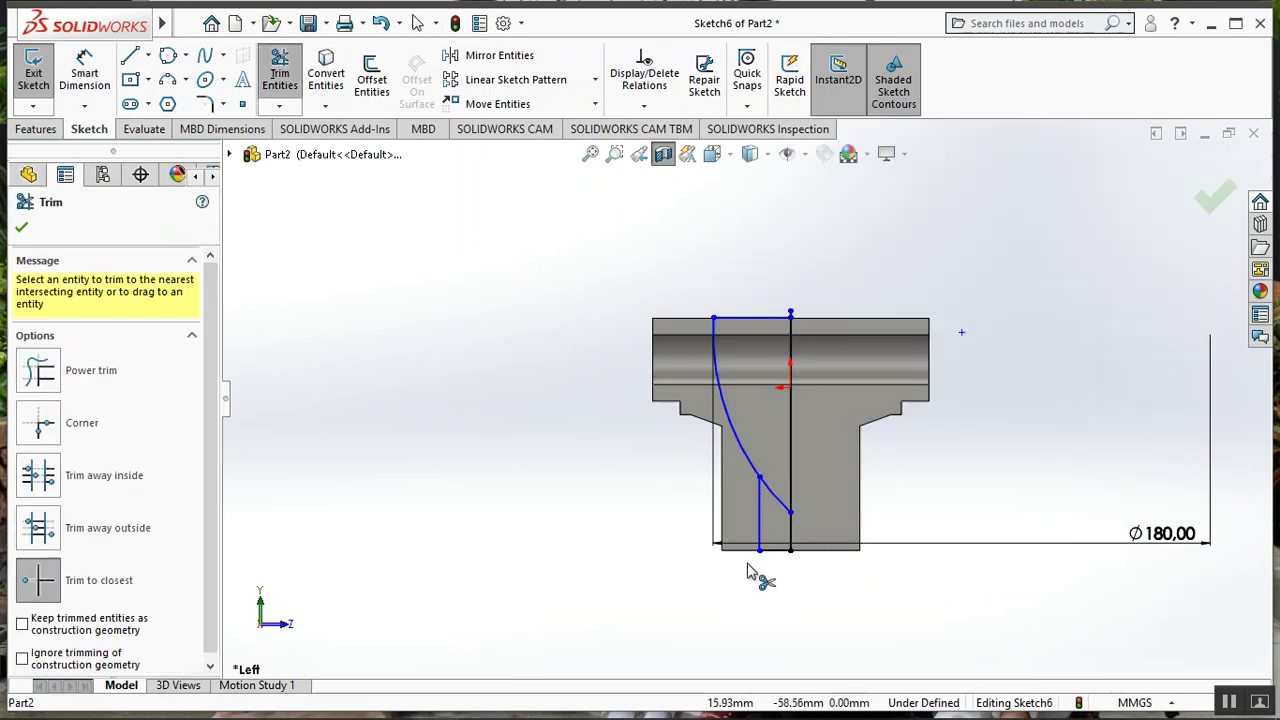
scroll(760, 530, "down", 3)
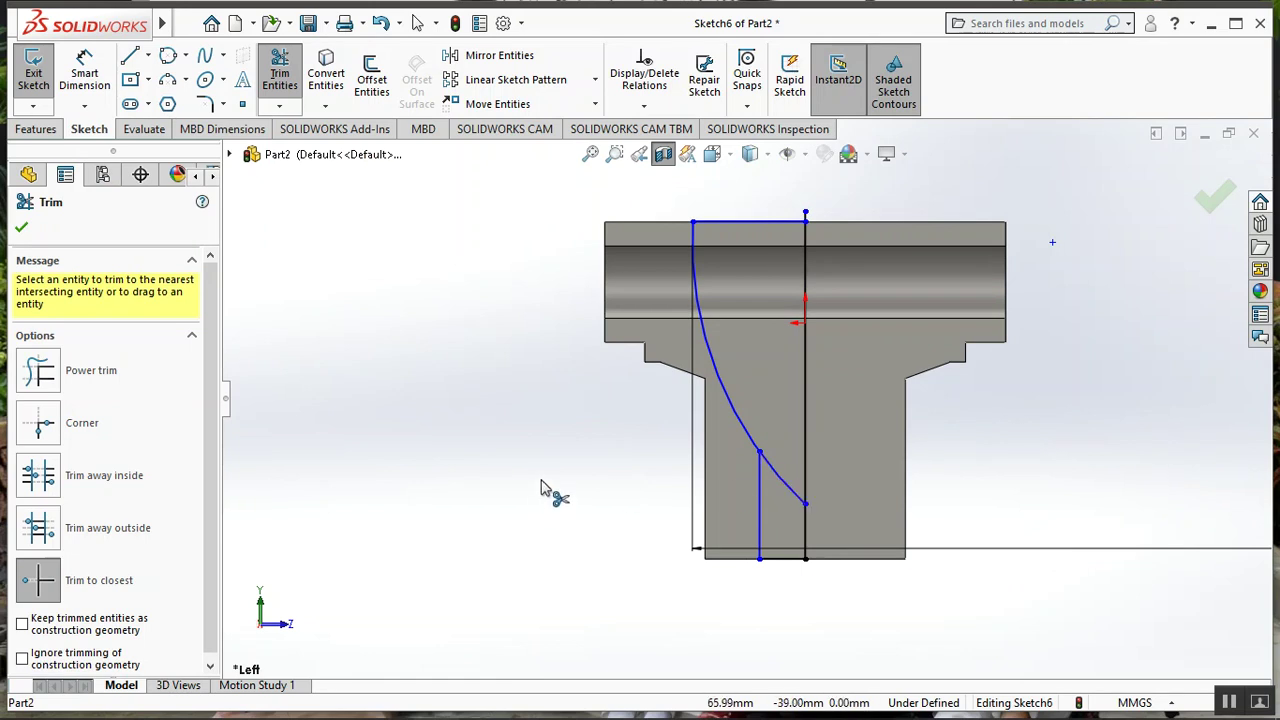
key("ctrl+z")
- Attempt a bottom-line dimension, back it out, and delete the short vertical line
left_click(84, 72)
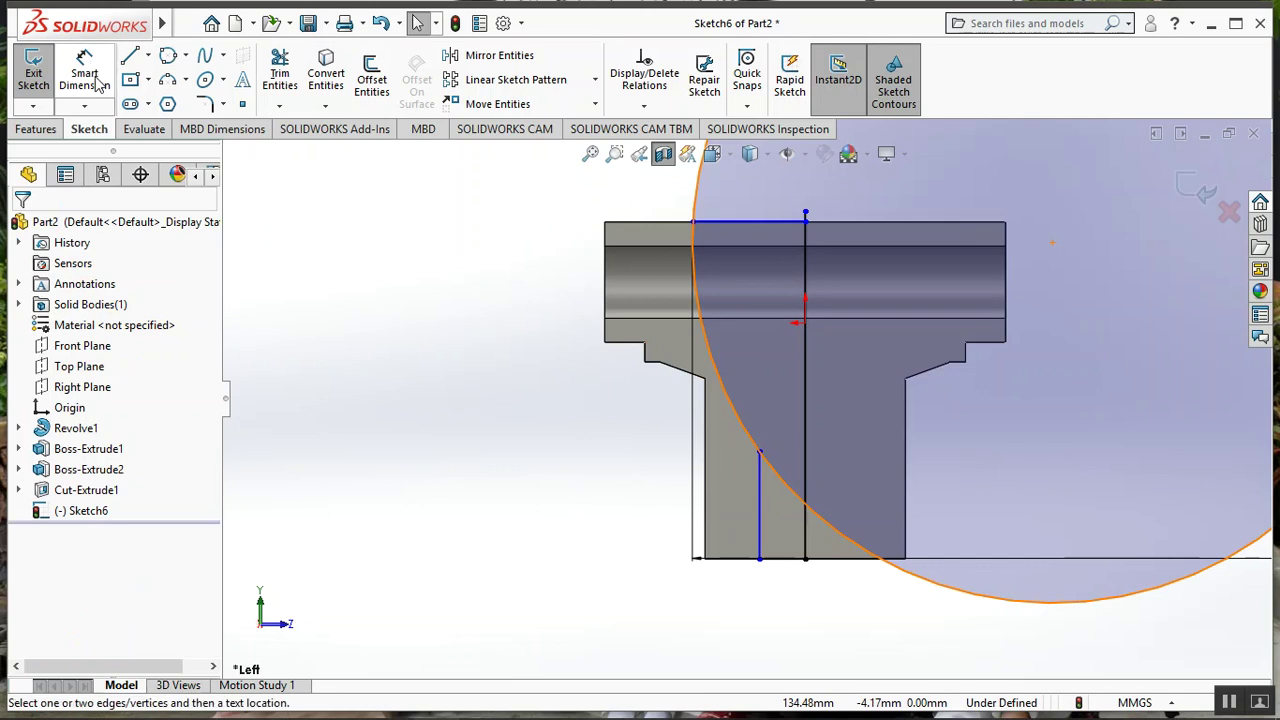
left_click(777, 572)
left_click(779, 618)
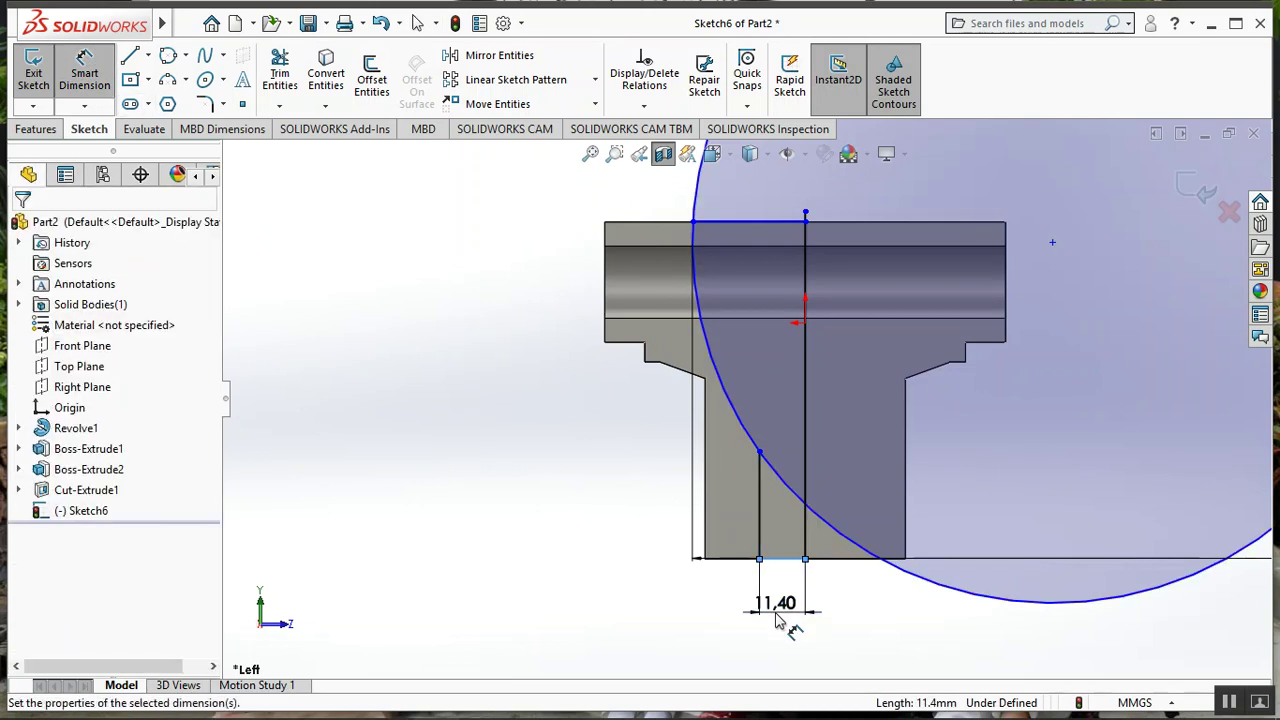
type("15")
key("Return")
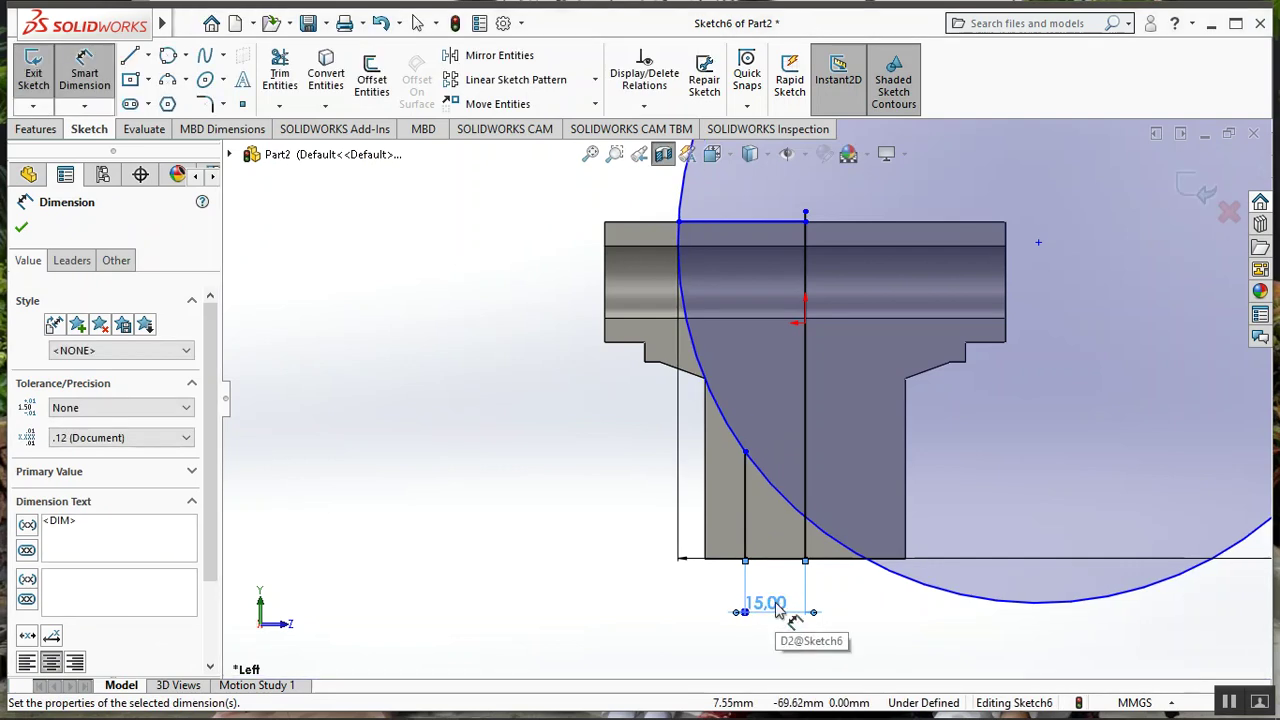
key("Escape")
key("Escape")
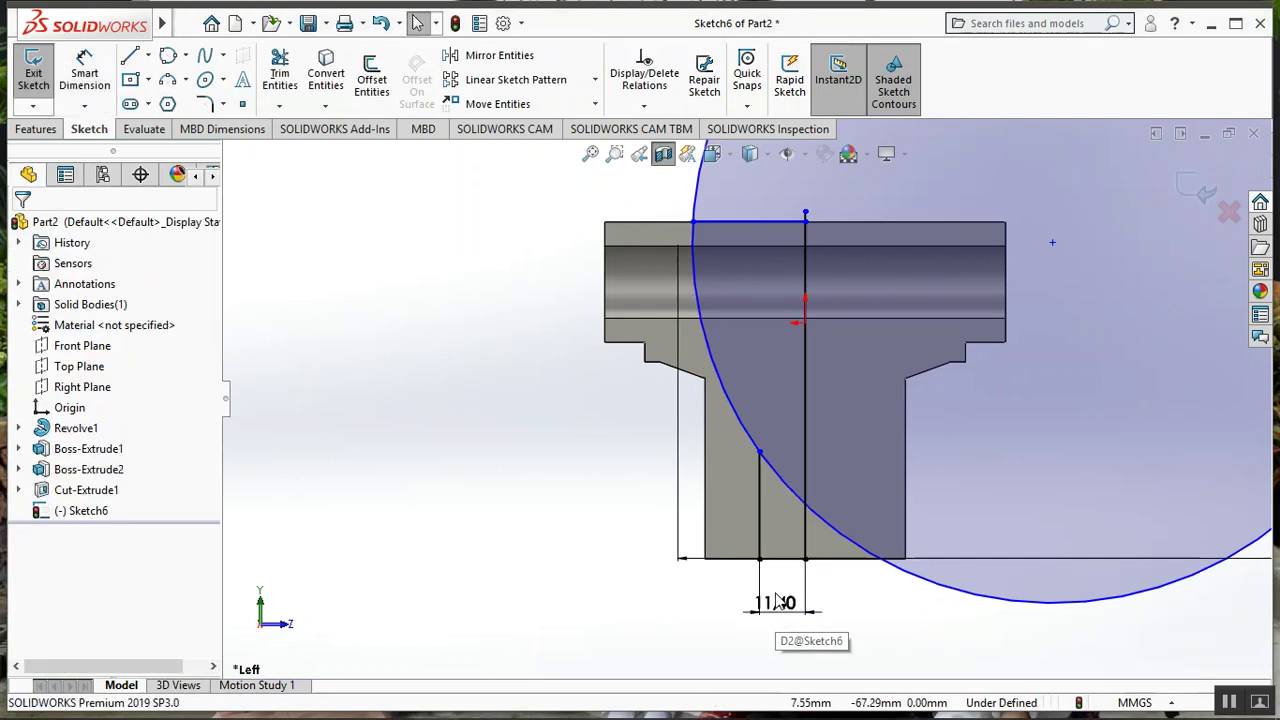
key("ctrl+z")
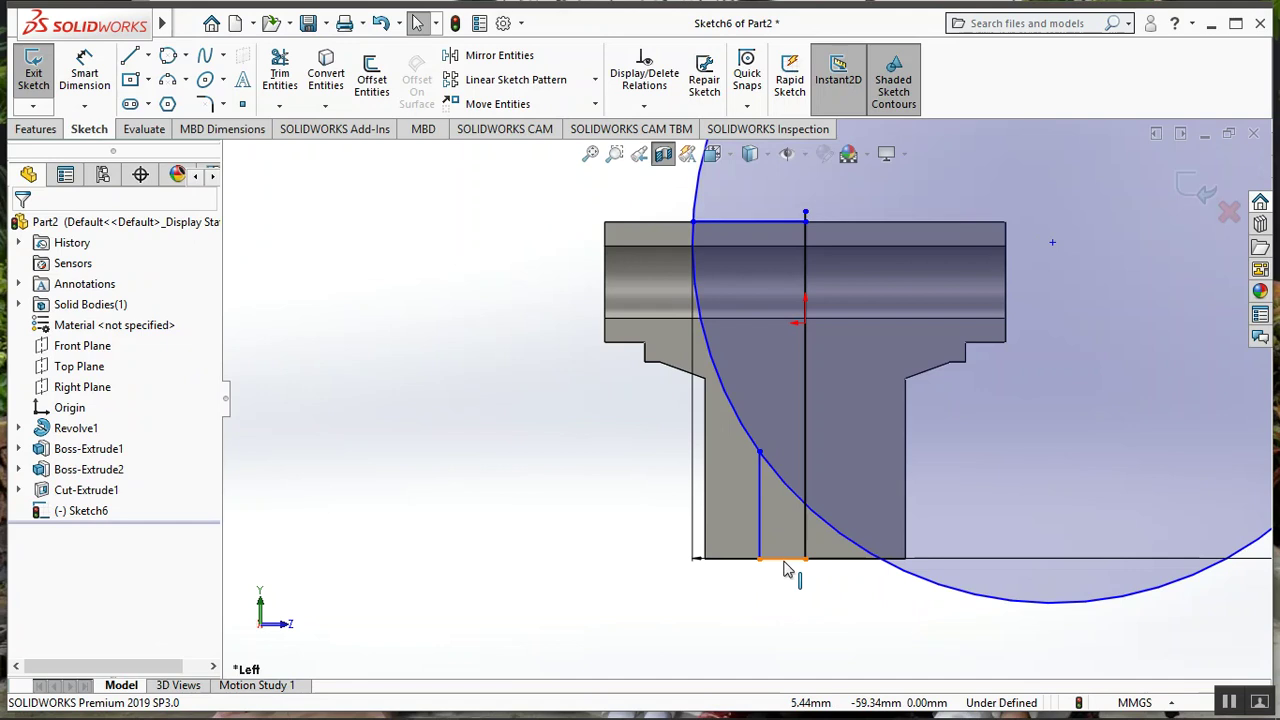
left_click(785, 562)
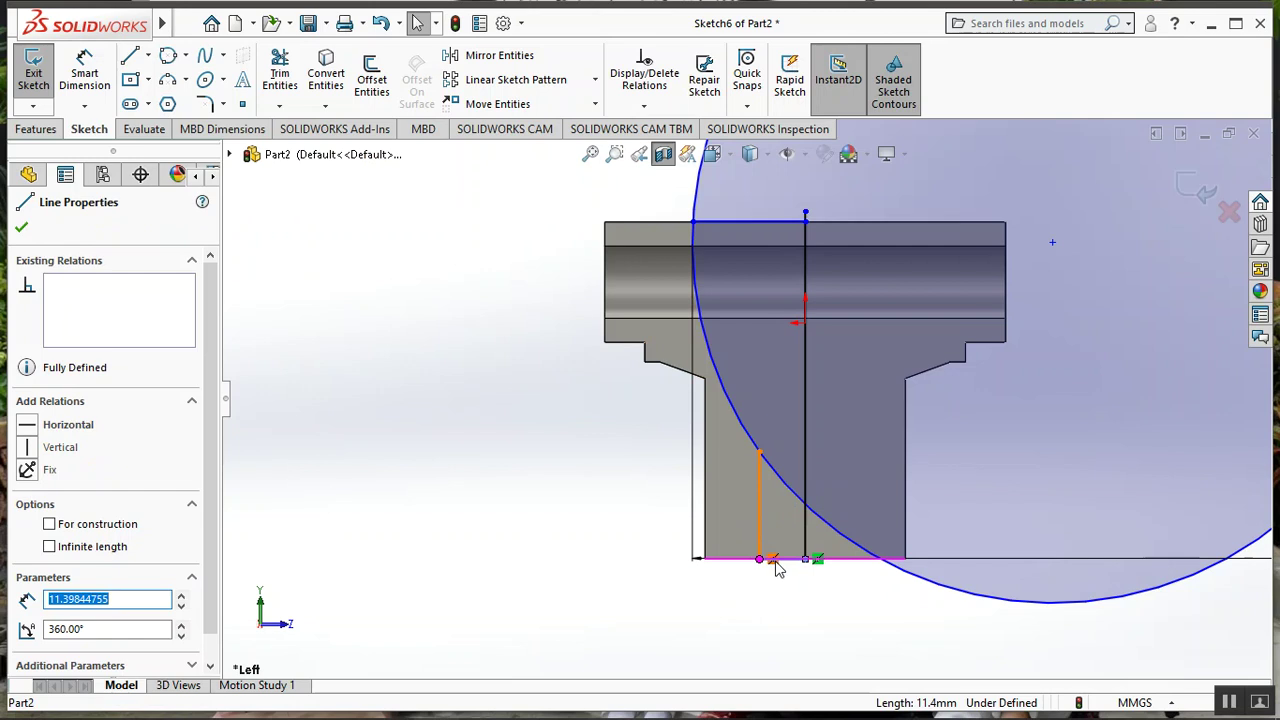
left_click(760, 490)
key("Delete")
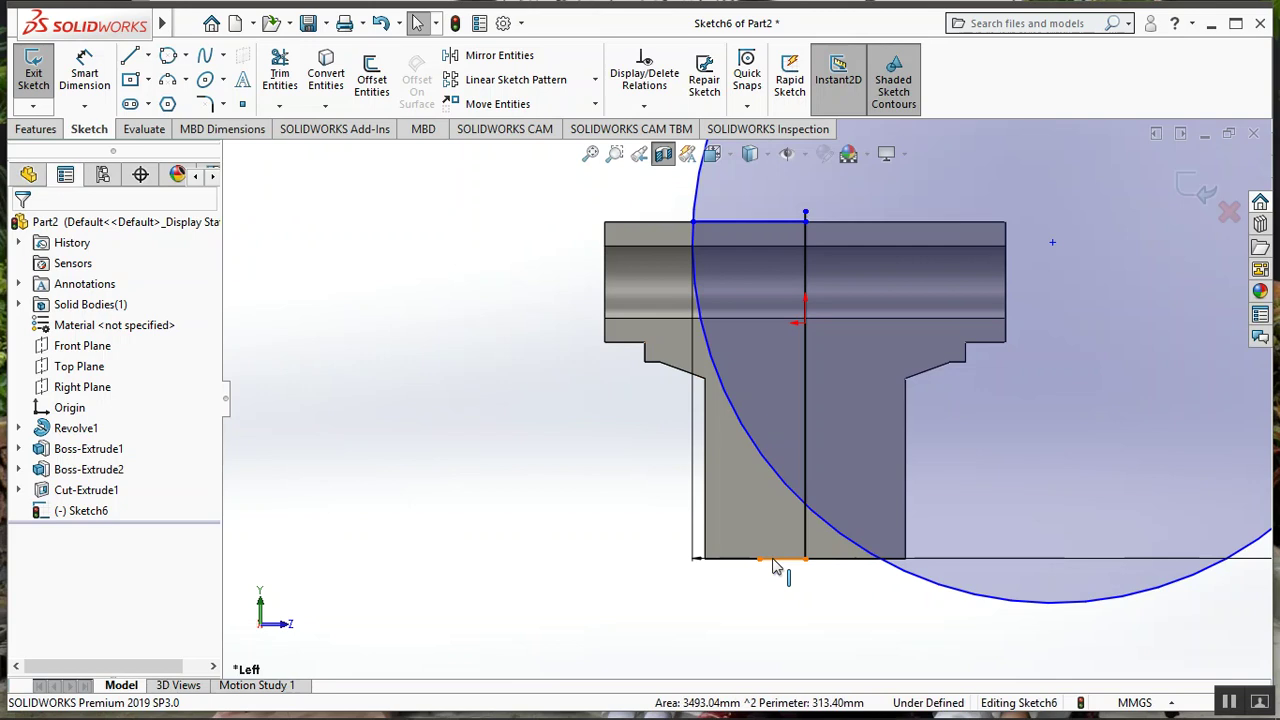
- Dimension the short bottom line to 15 mm
left_click(774, 560)
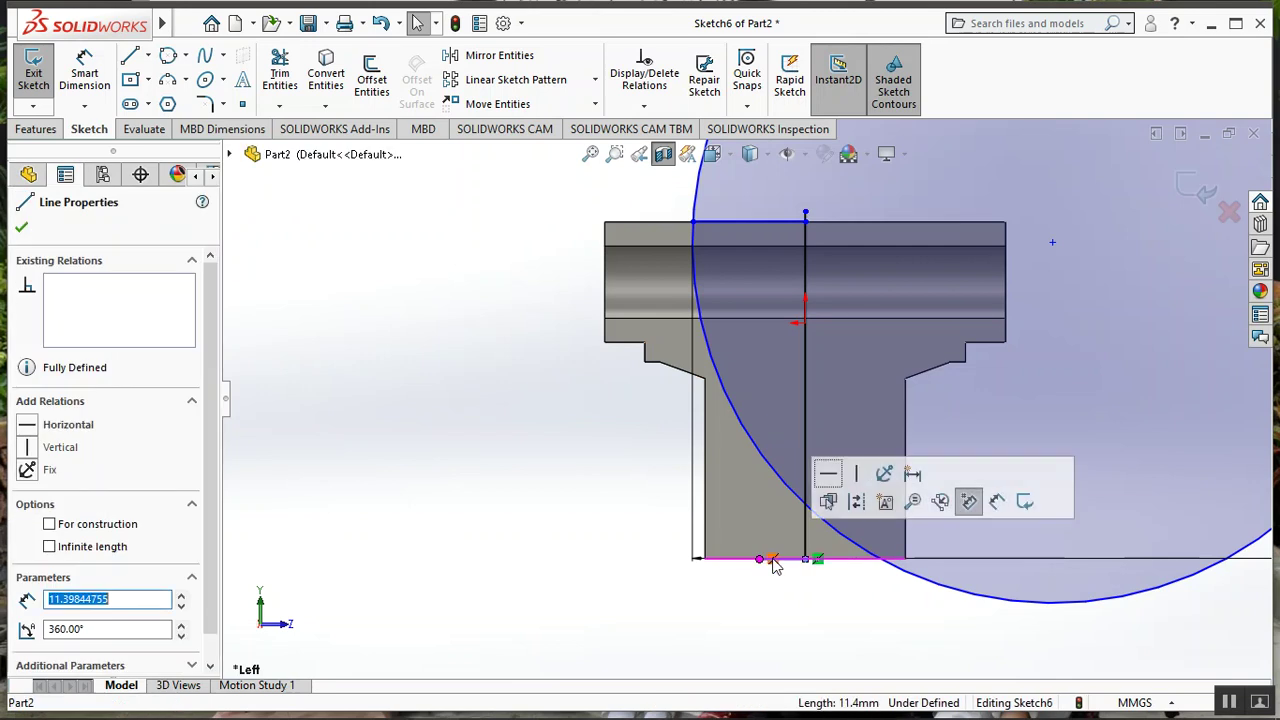
left_click(21, 227)
left_click(103, 90)
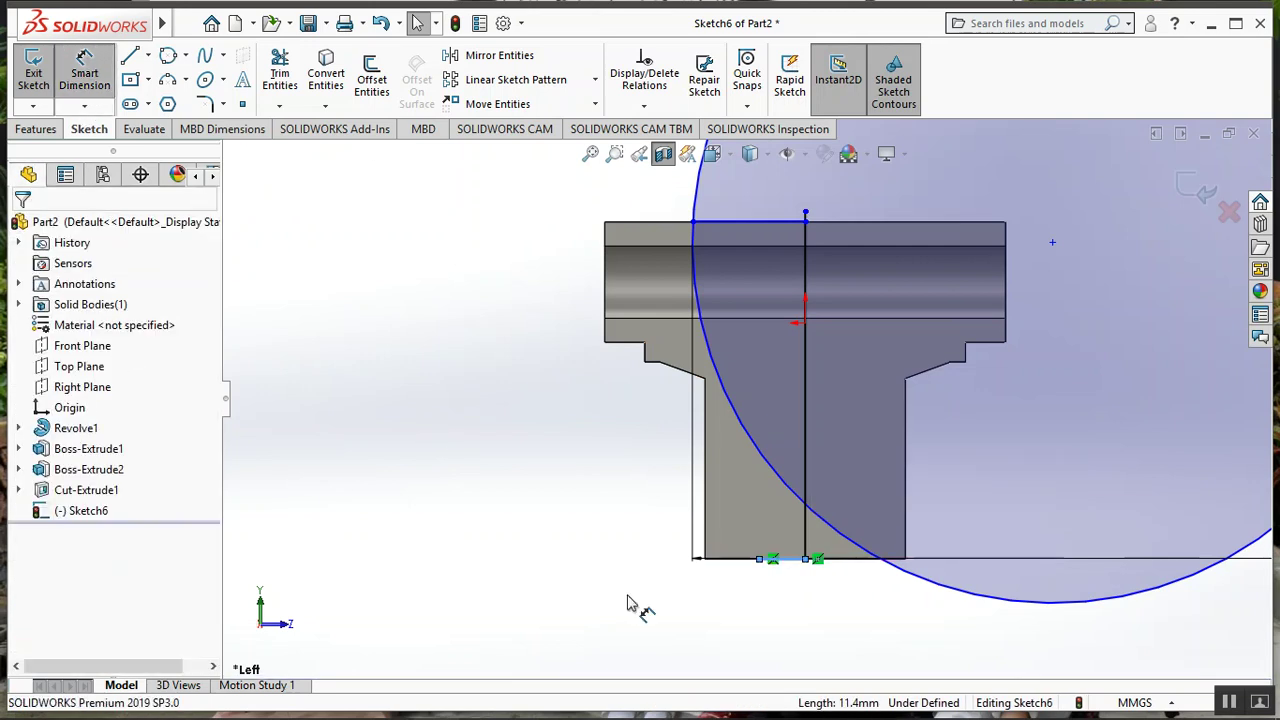
left_click(788, 560)
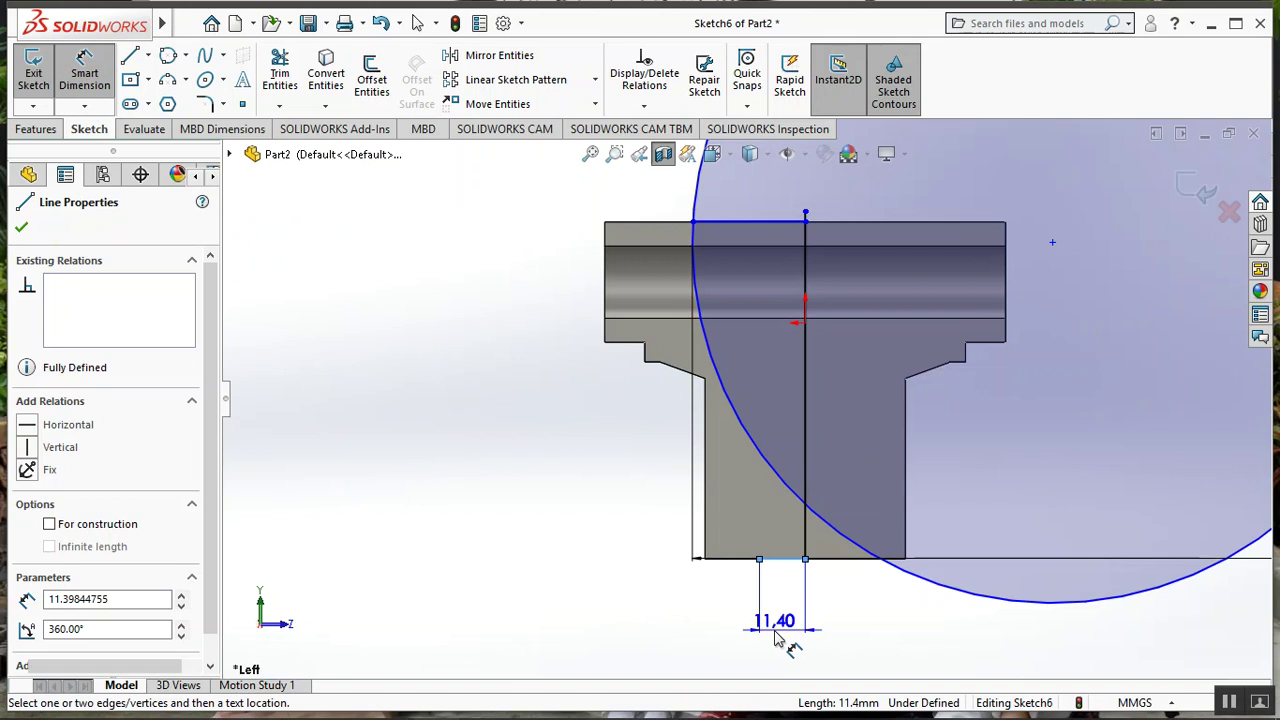
left_click(778, 638)
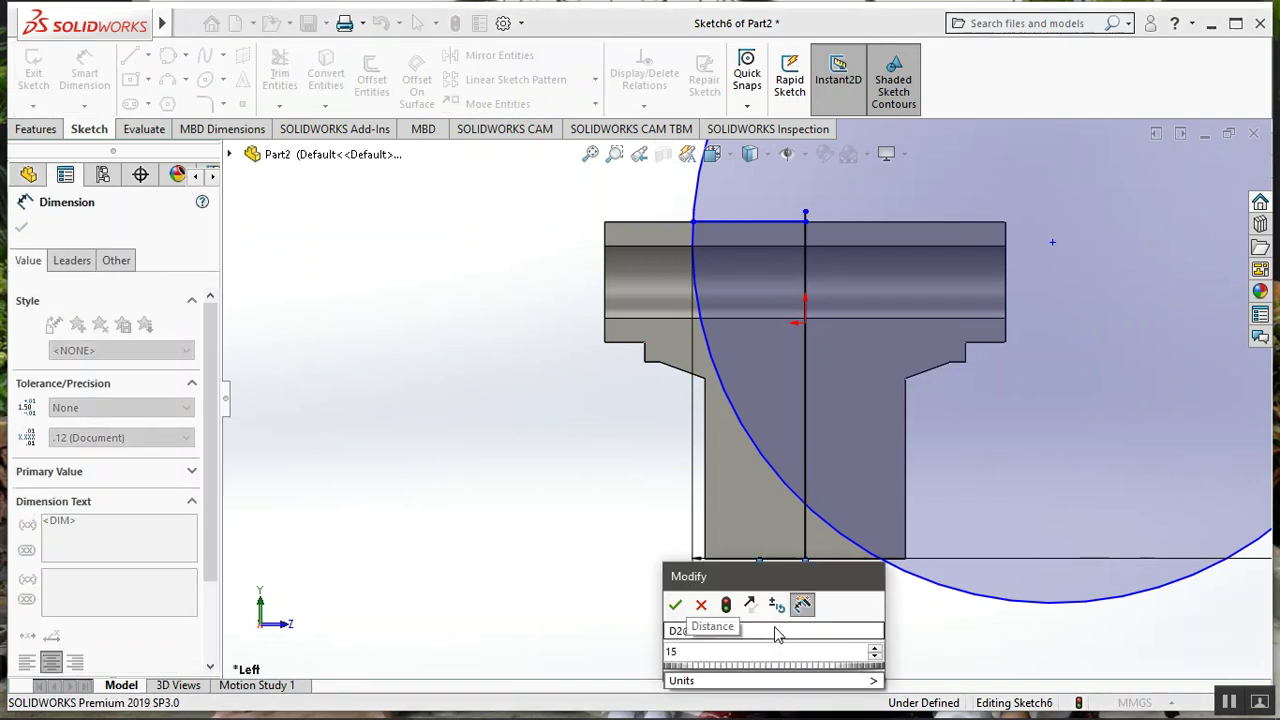
type("15")
key("Return")
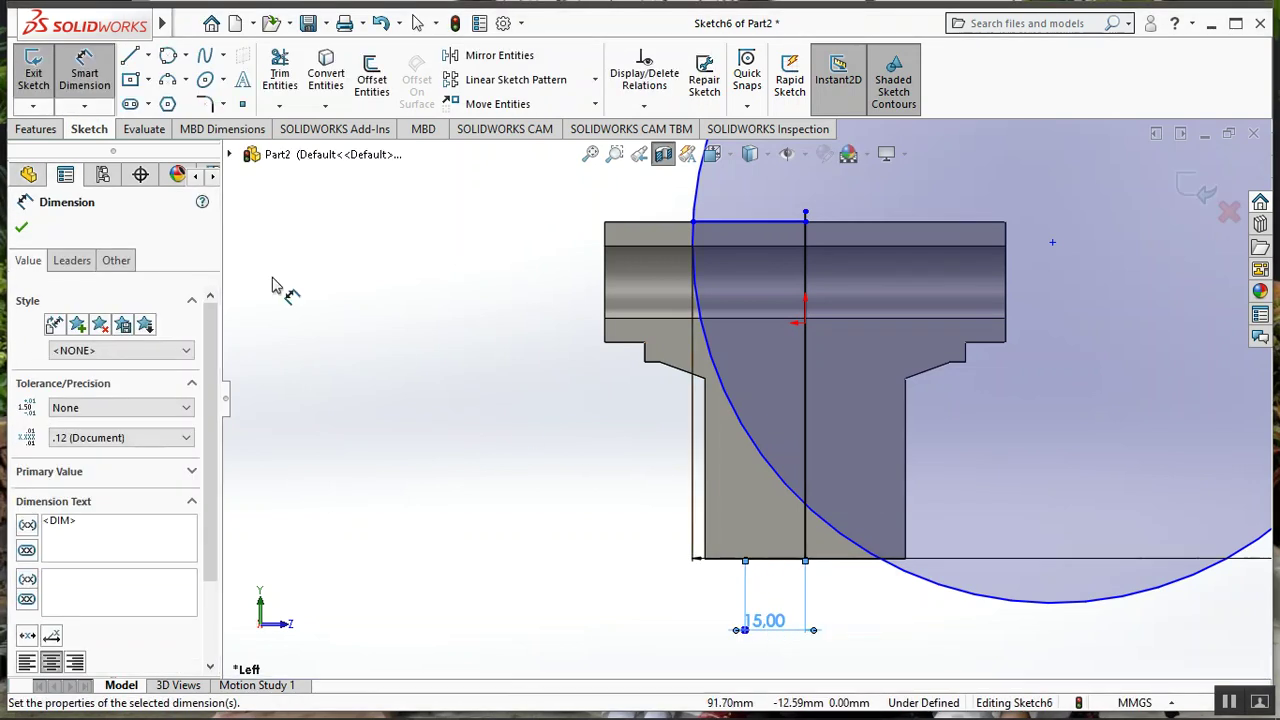
- Draw a vertical line from the bottom line's end up to the circle
left_click(130, 55)
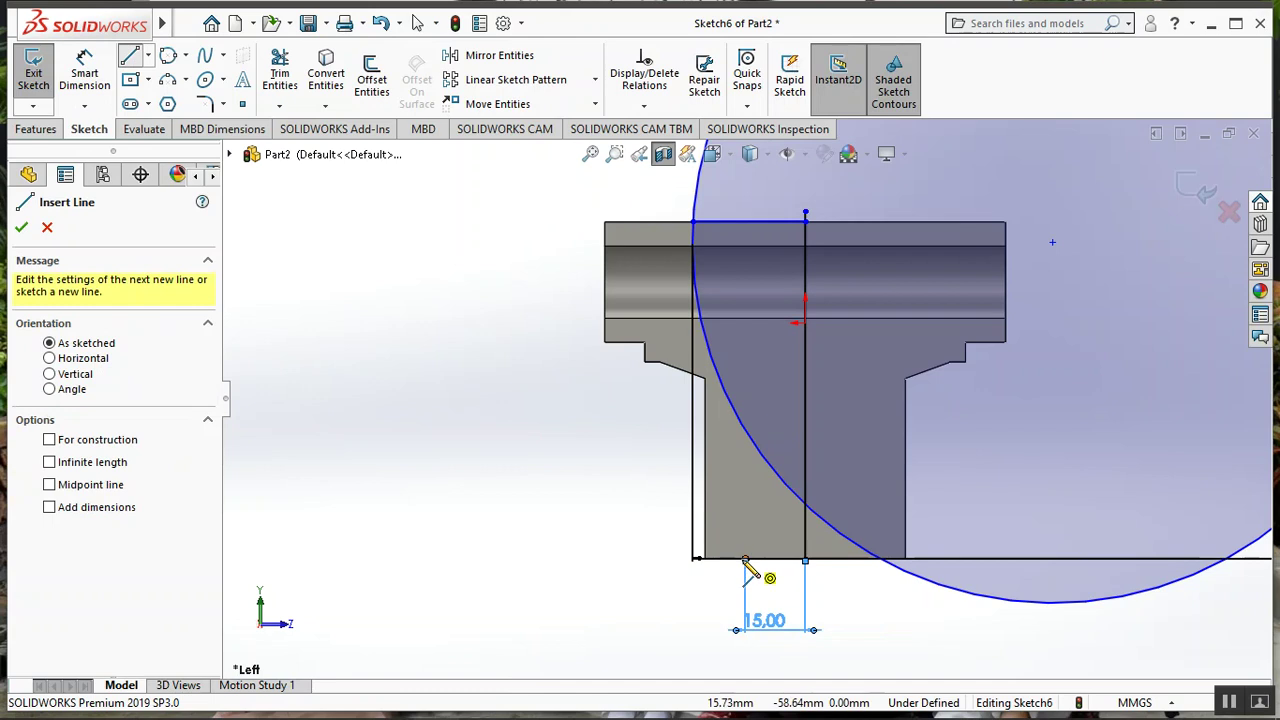
left_click(745, 560)
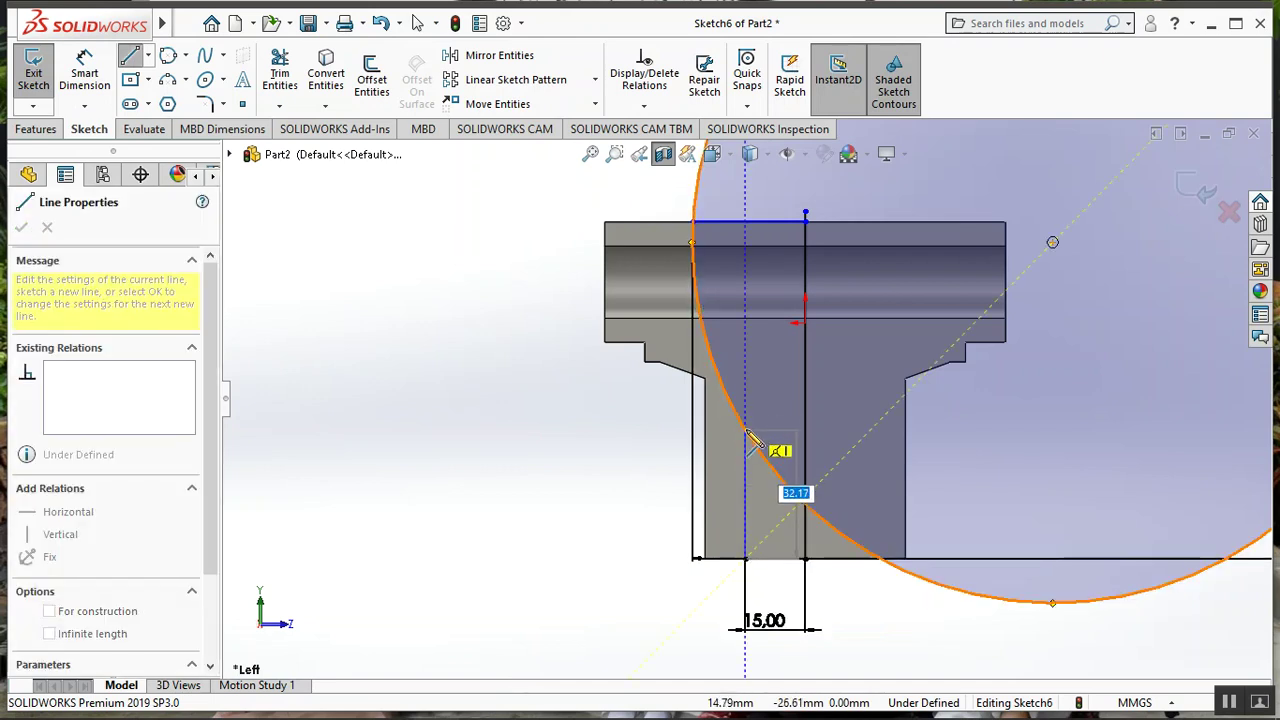
left_click(746, 433)
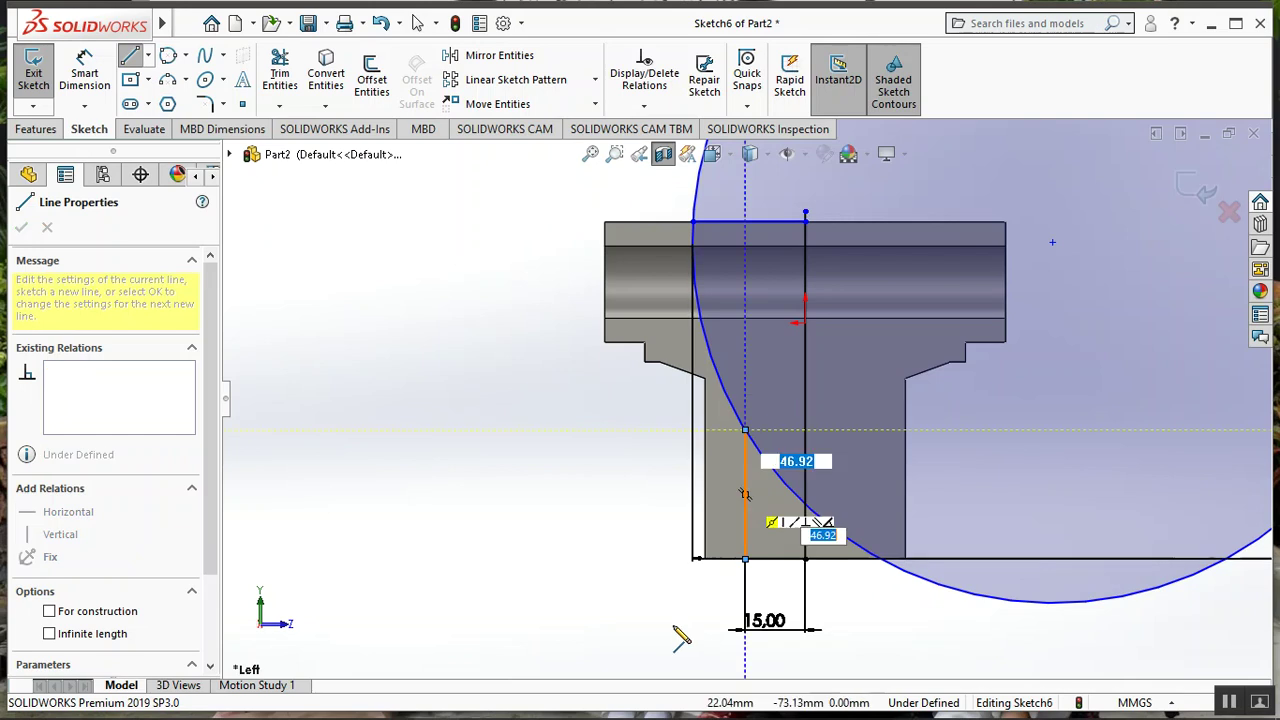
key("Escape")
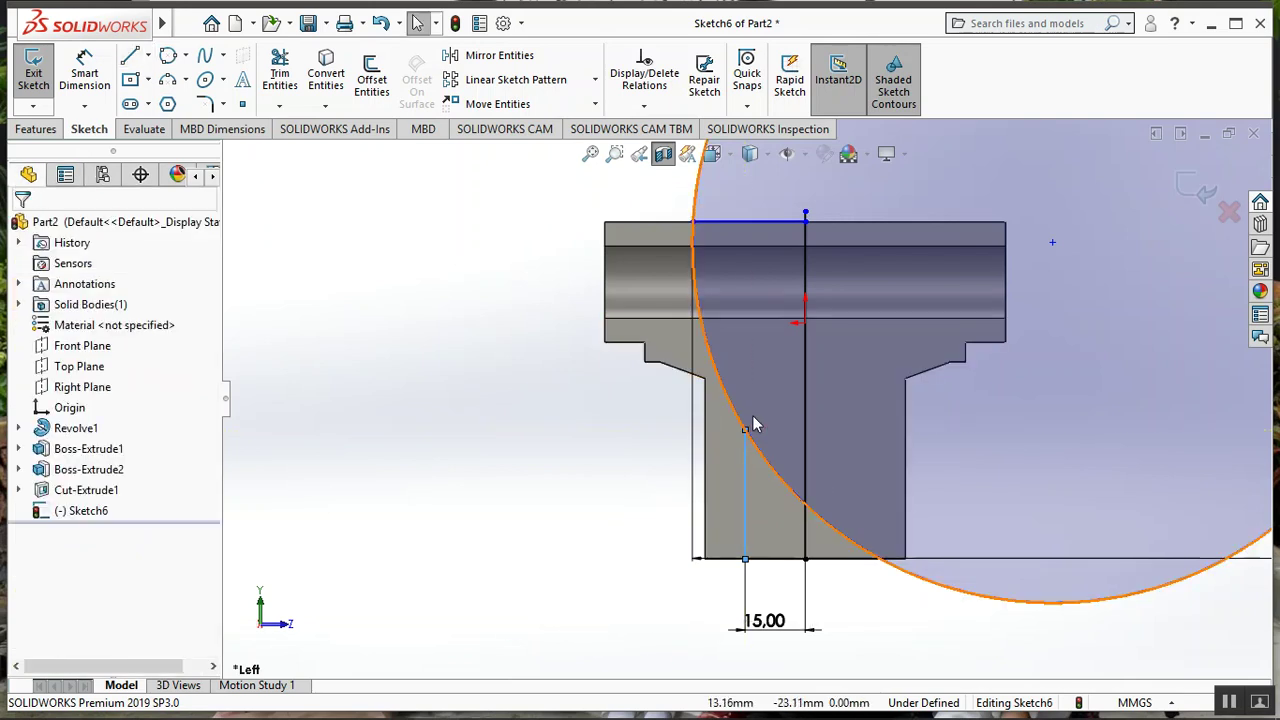
scroll(752, 424, "up", 2)
- Trim the Ø180 circle down to a single arc closing the region
left_click(280, 72)
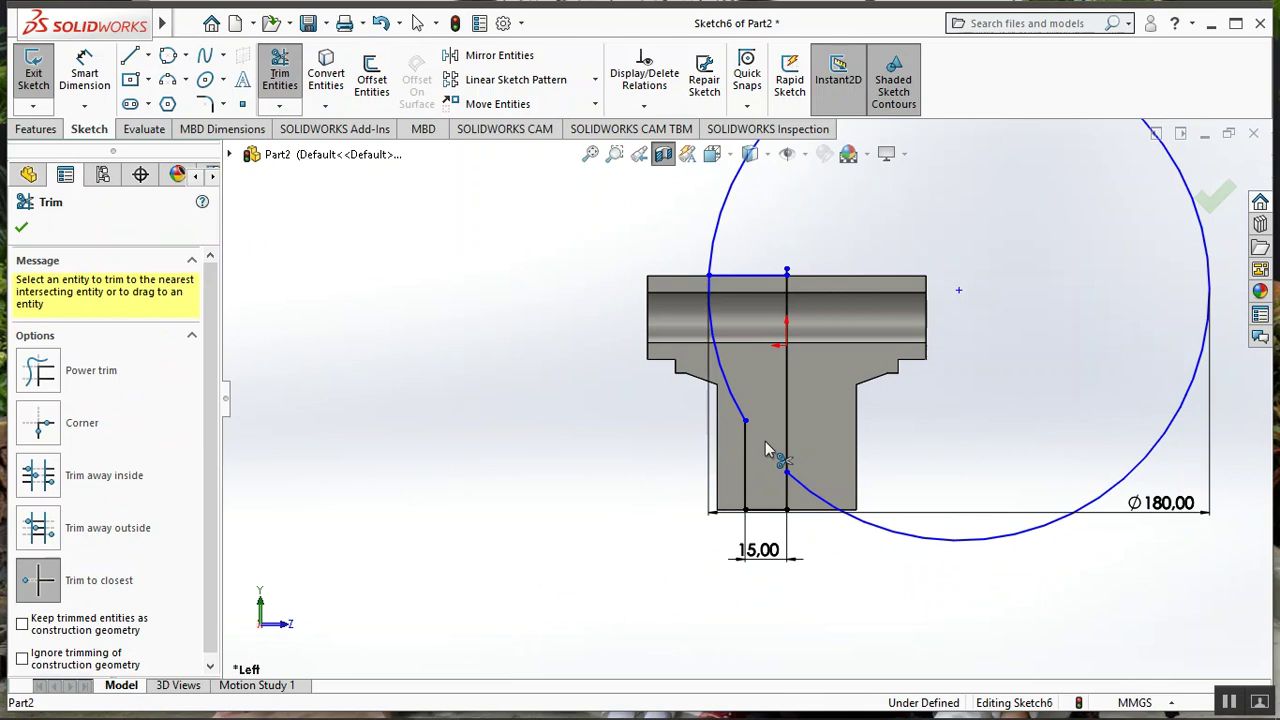
left_click(832, 510)
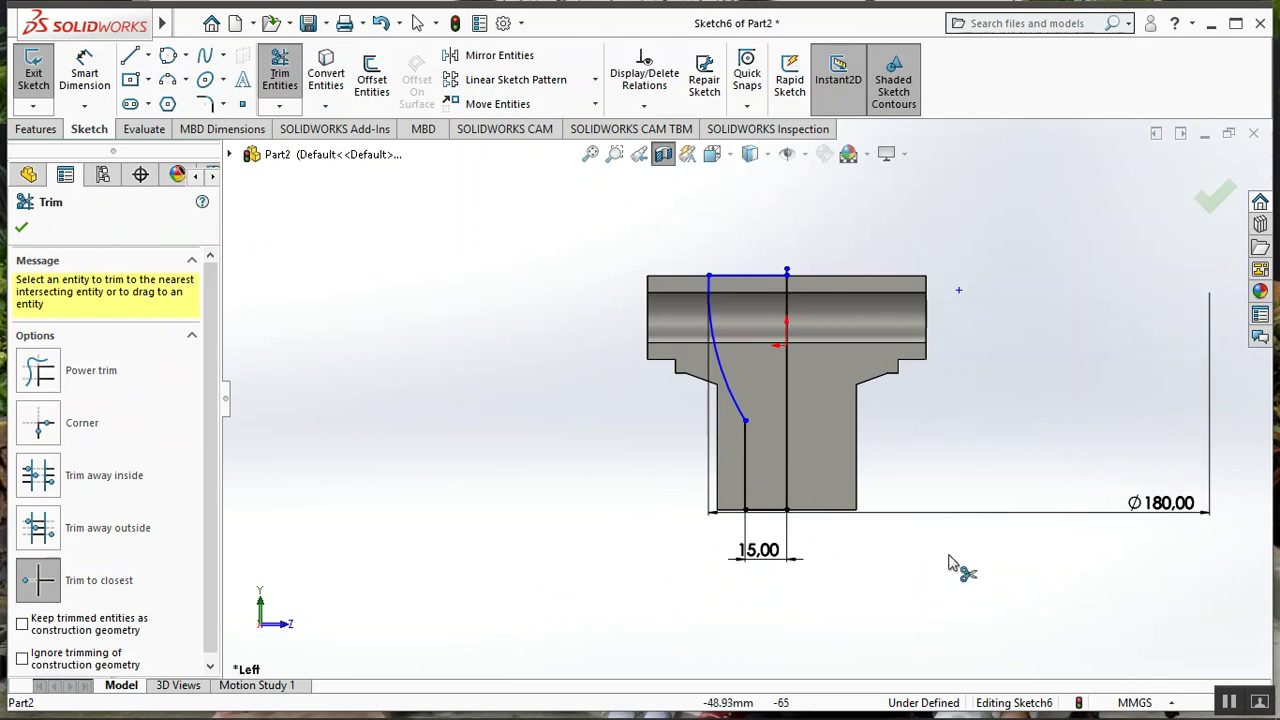
left_click(787, 273)
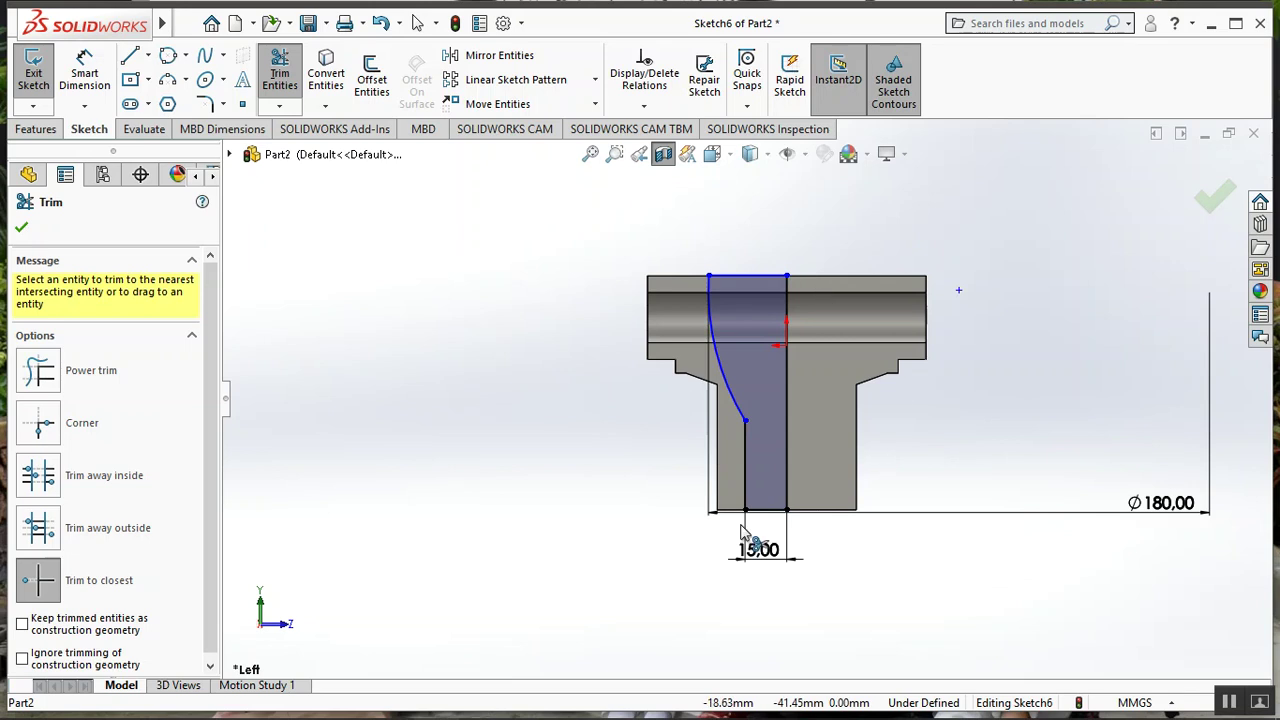
left_click(21, 230)
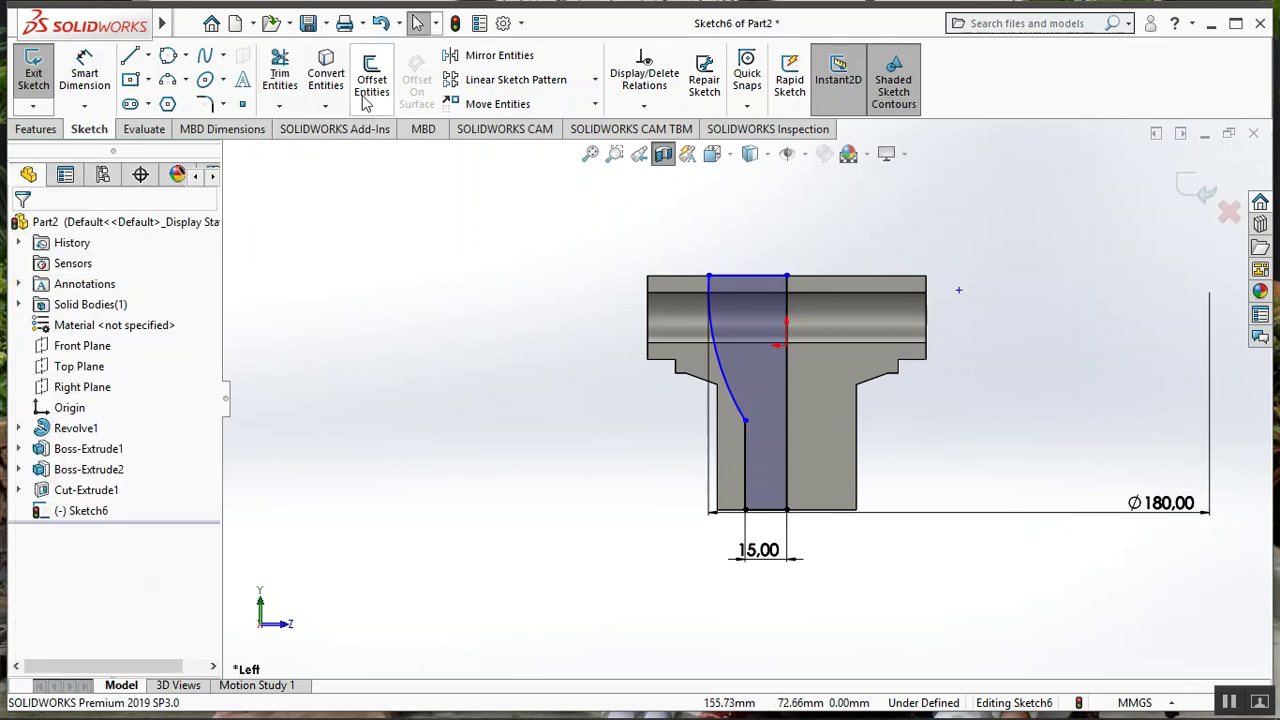
left_click(36, 129)
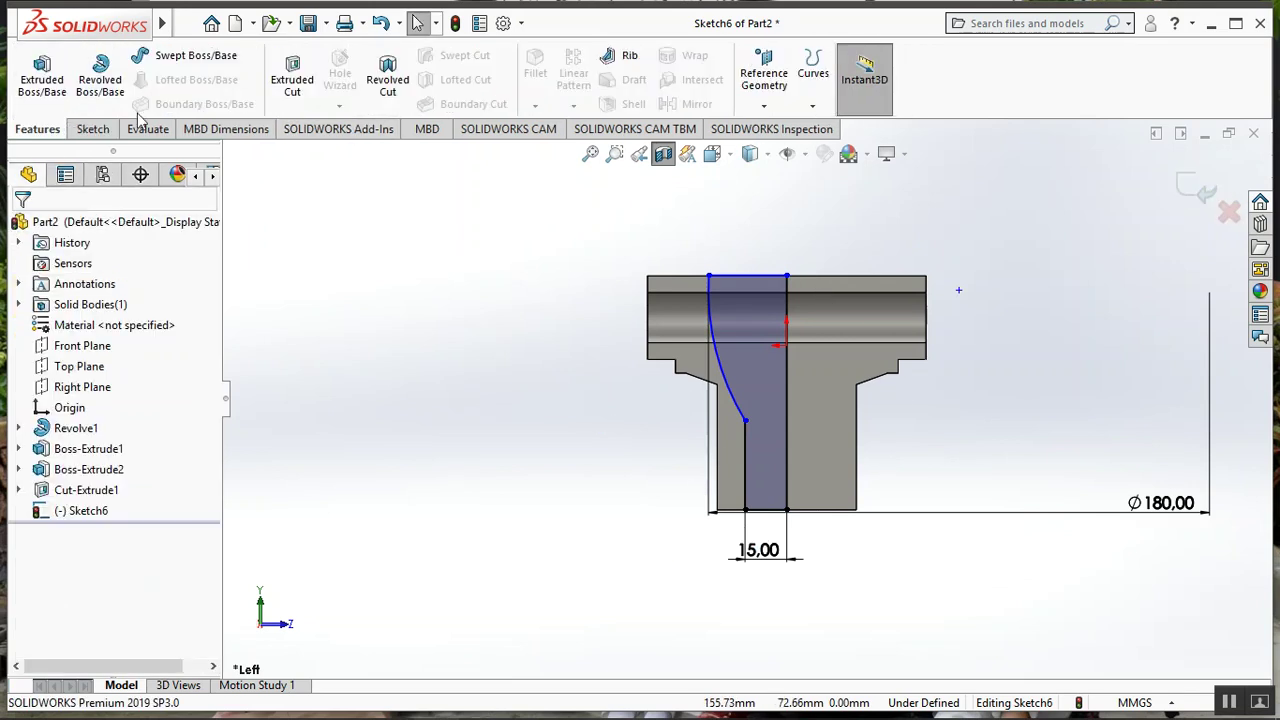
- Revolve-cut Sketch6 around the centerline to hollow the bore
left_click(387, 63)
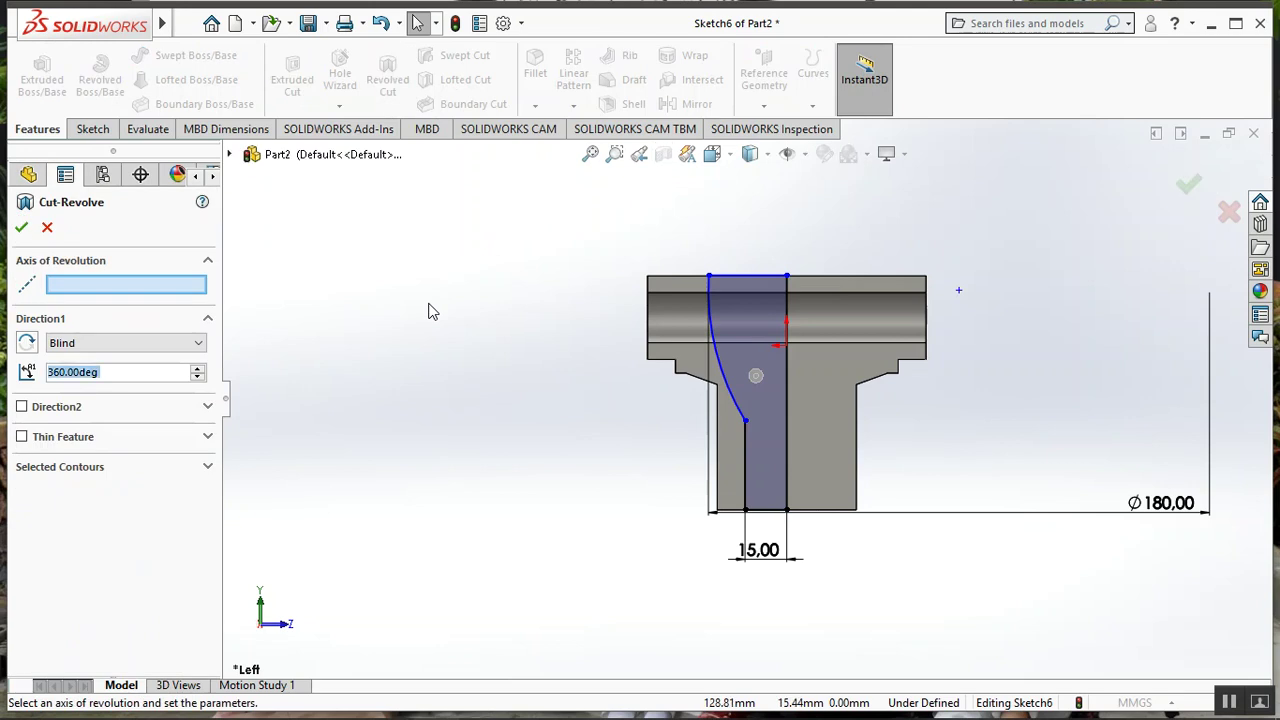
left_click(788, 452)
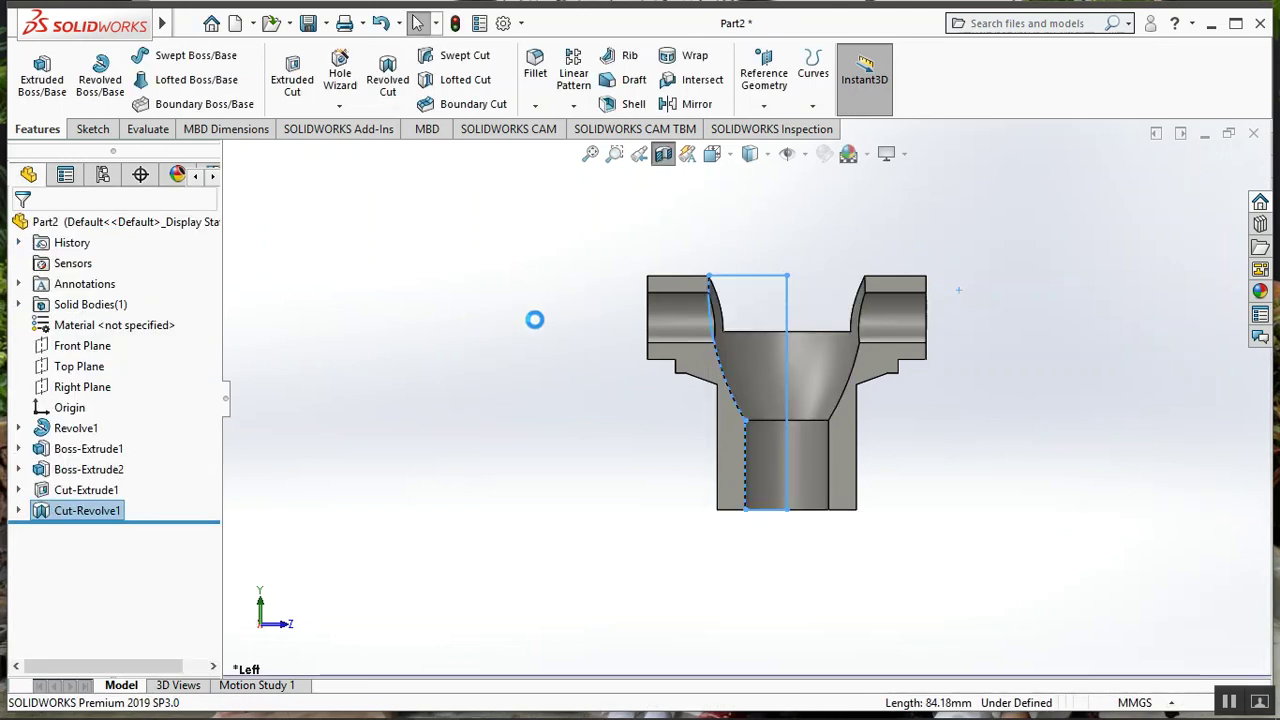
left_click(662, 154)
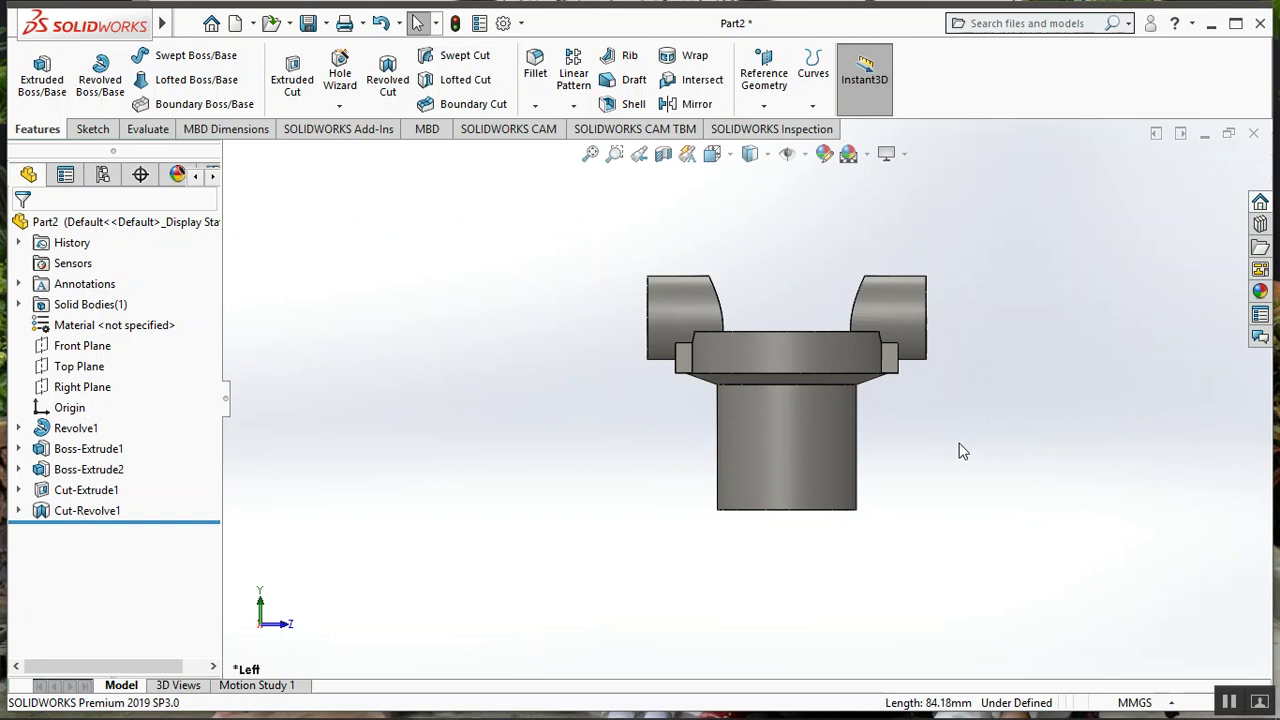
- Orbit the part, return to the Left view zoomed to fit, and select the Front Plane
mouse_move(912, 438)
middle_mouse_down()
mouse_move(872, 522)
mouse_move(897, 469)
middle_mouse_up()
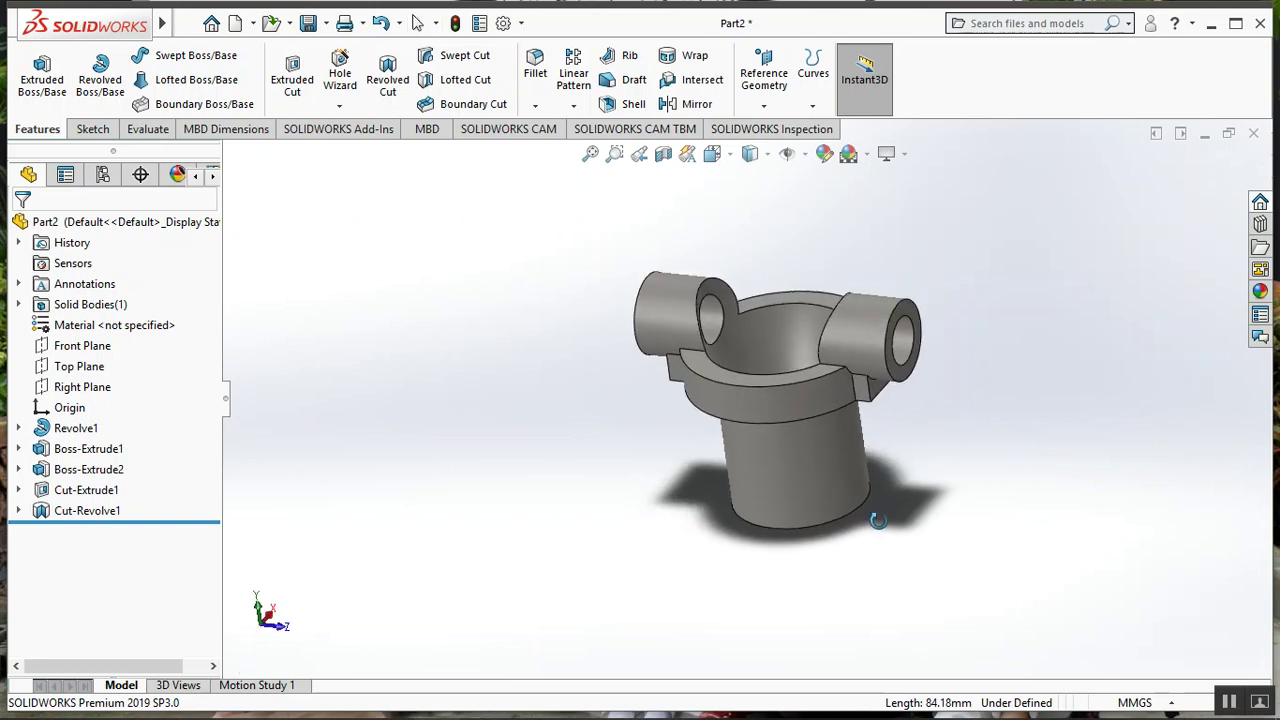
key("space")
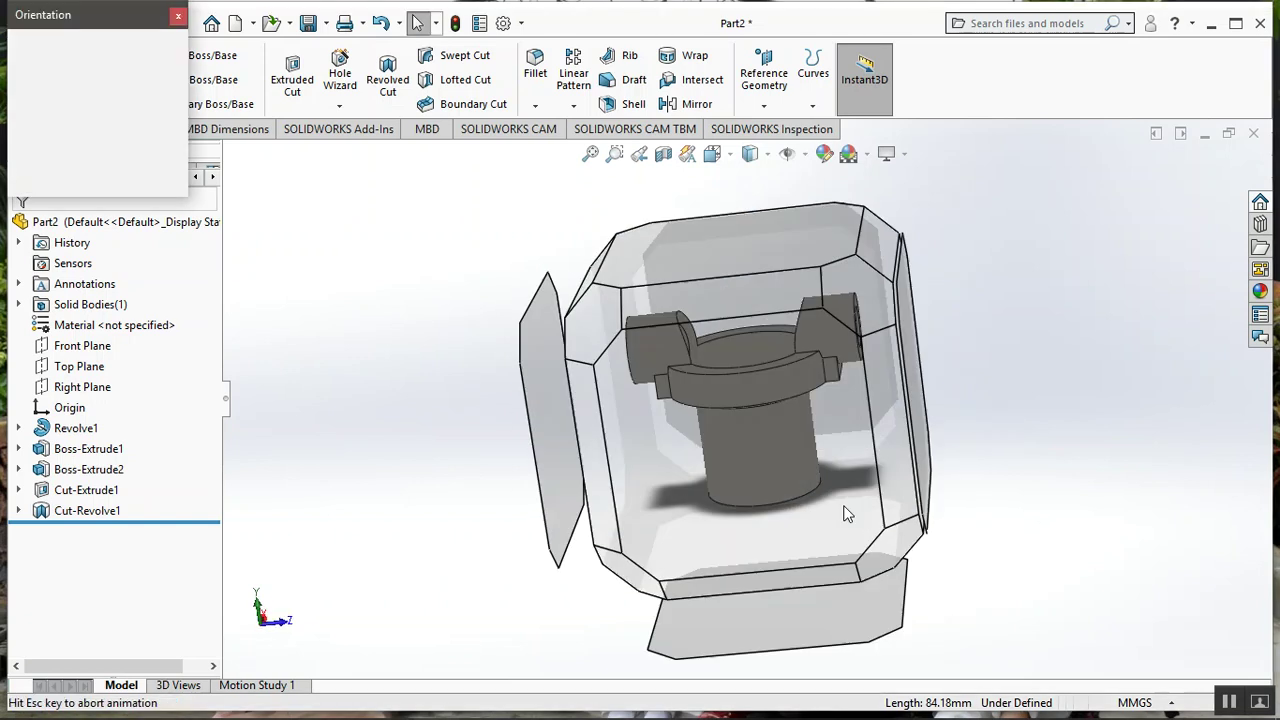
left_click(592, 501)
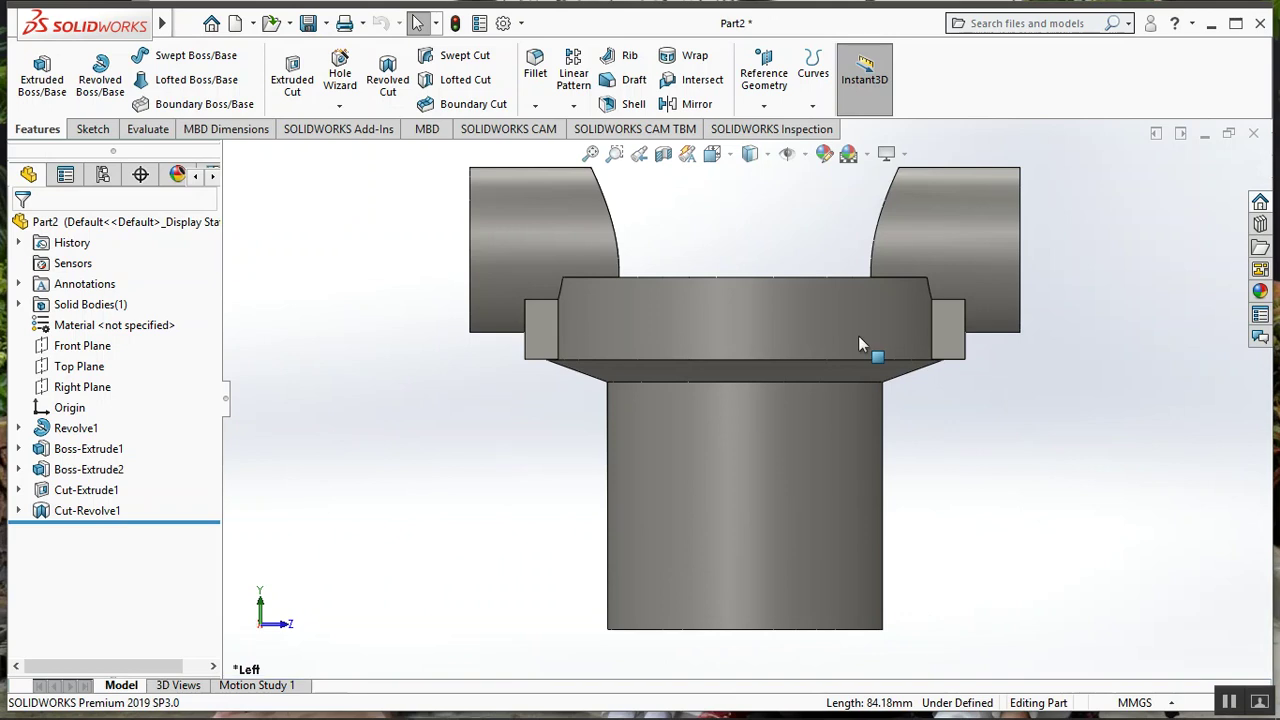
key("f")
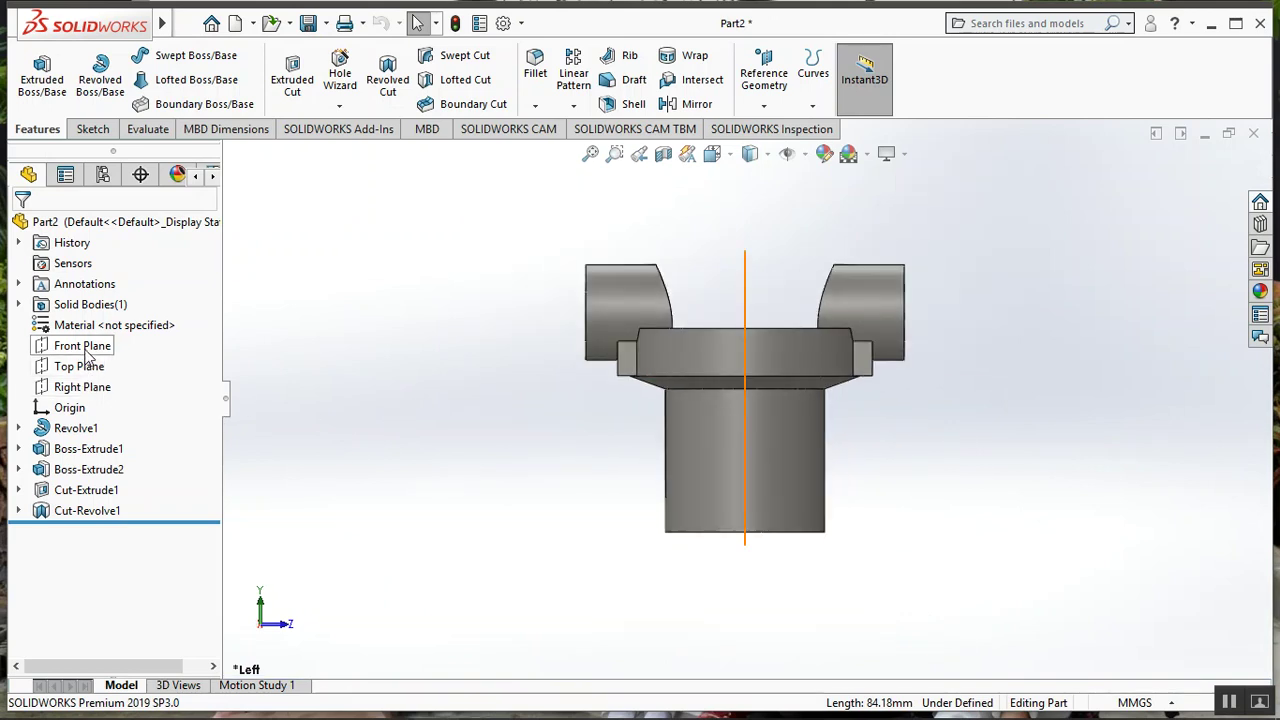
left_click(86, 355)
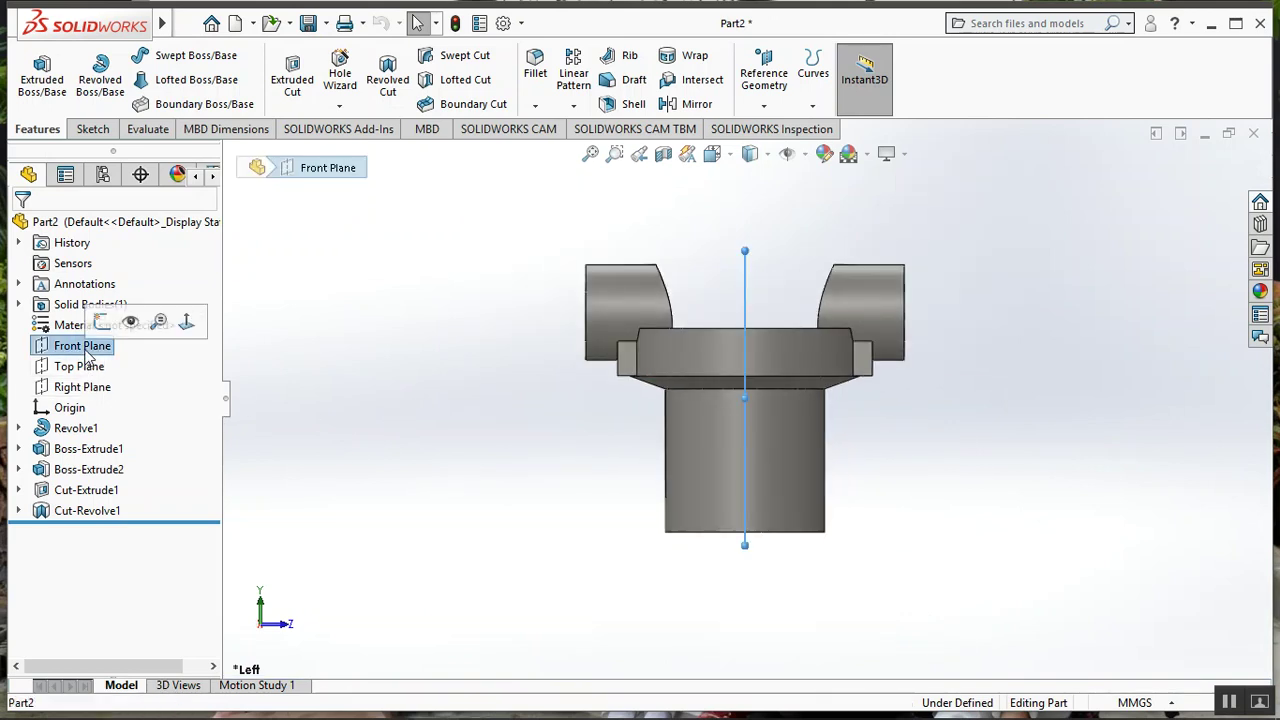
- Open a sketch on the Front Plane viewed head-on, then discard it empty
left_click(103, 322)
key("space")
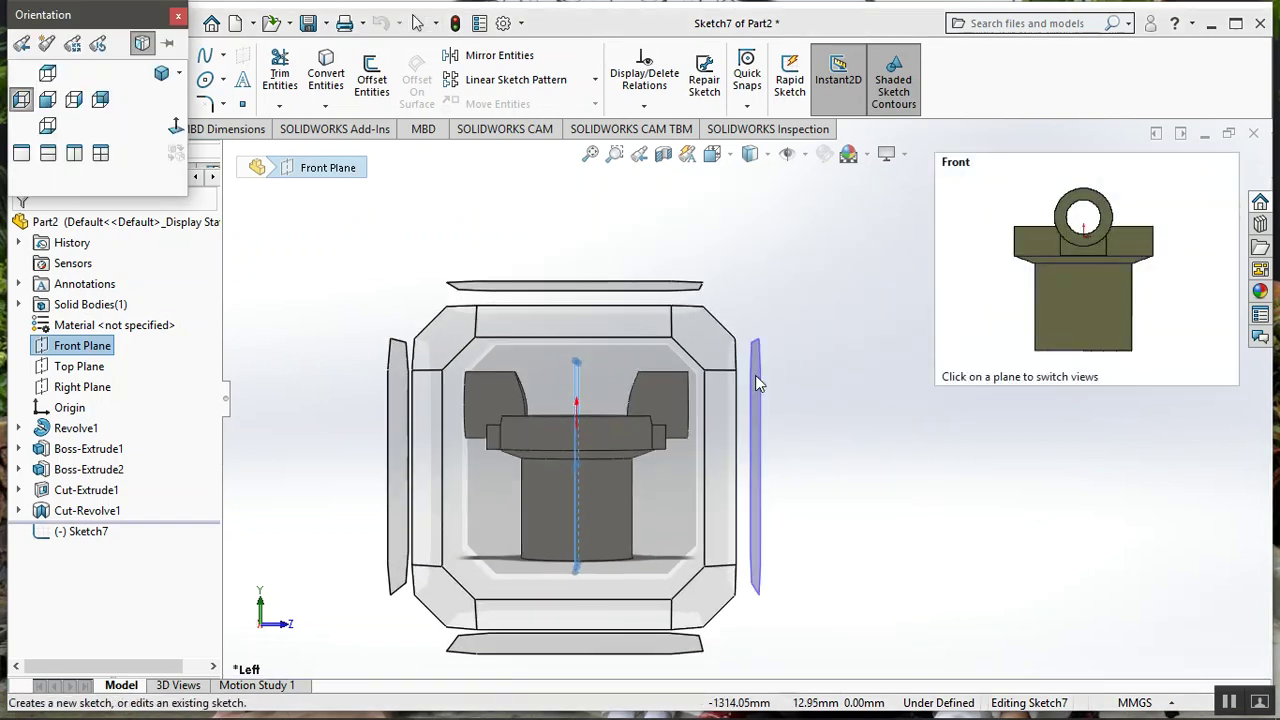
left_click(755, 375)
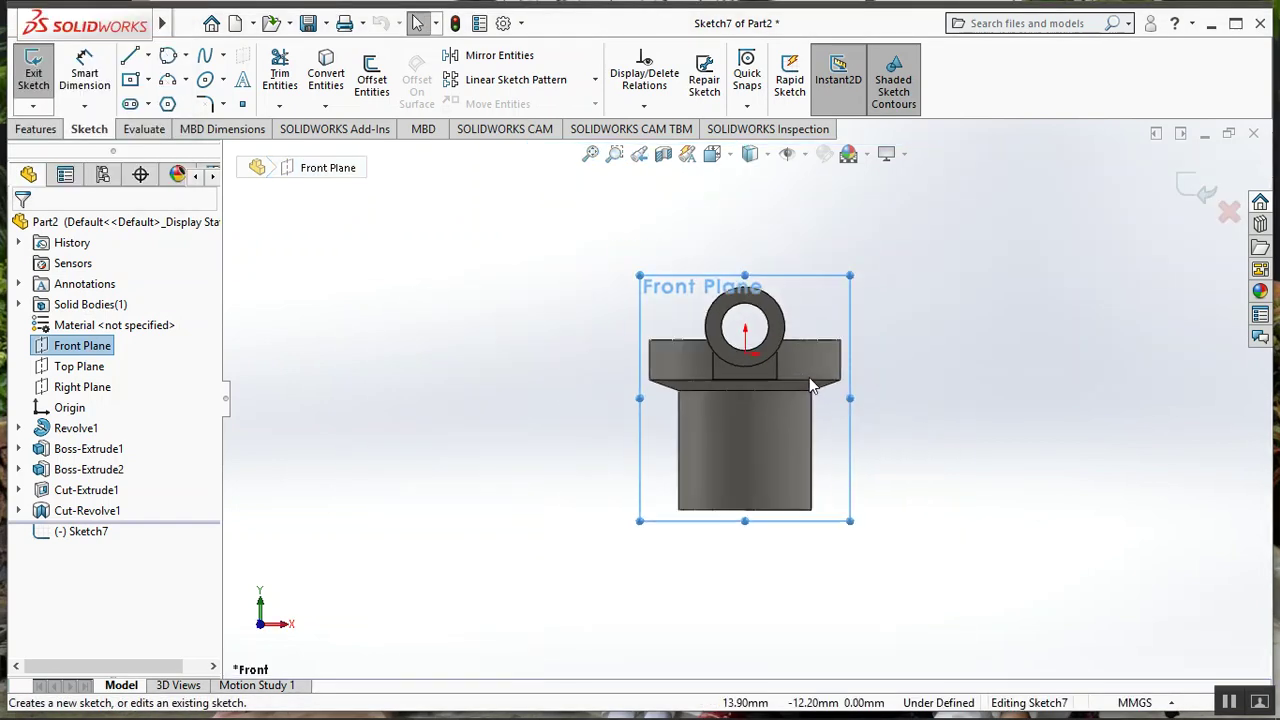
right_click(797, 321)
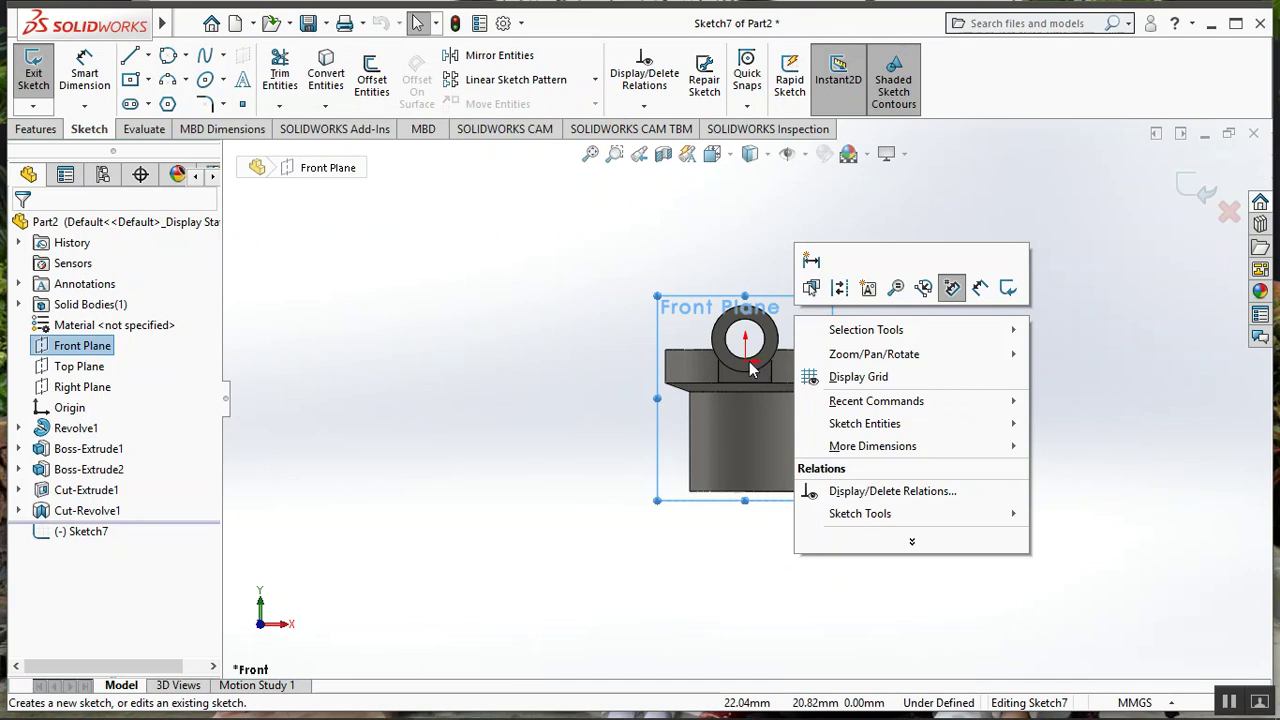
left_click(489, 379)
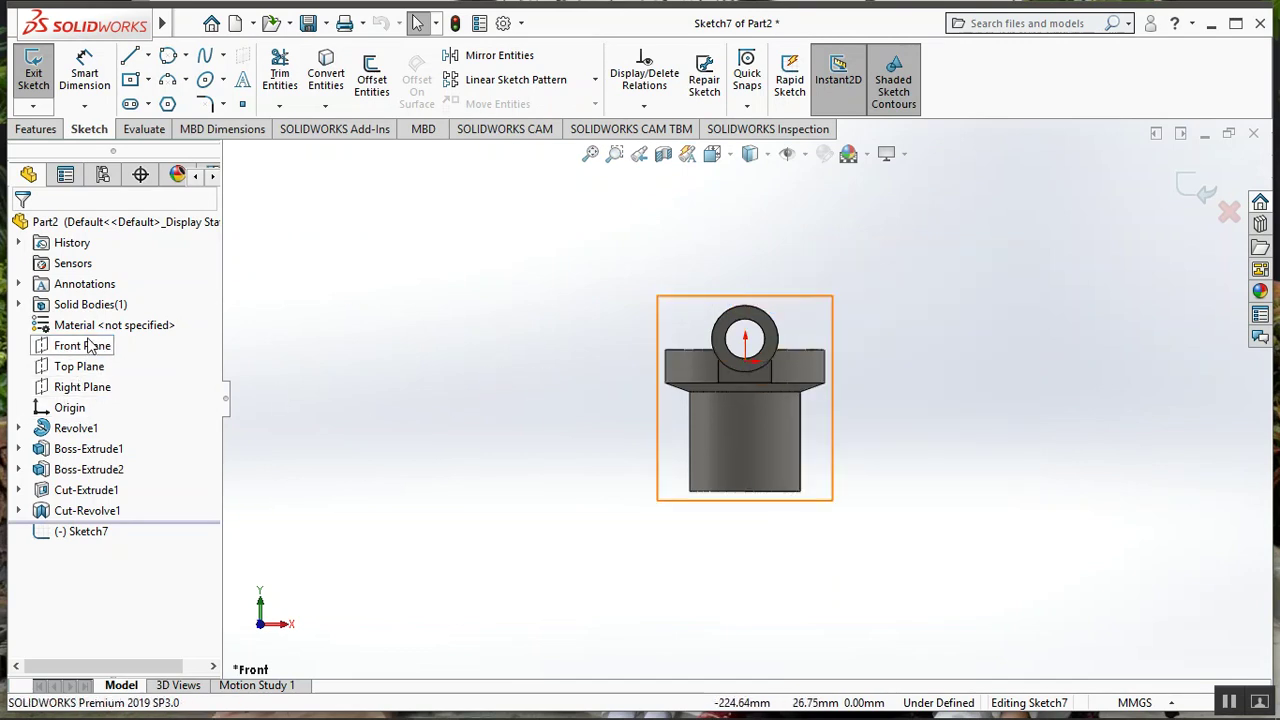
left_click(89, 345)
left_click(104, 312)
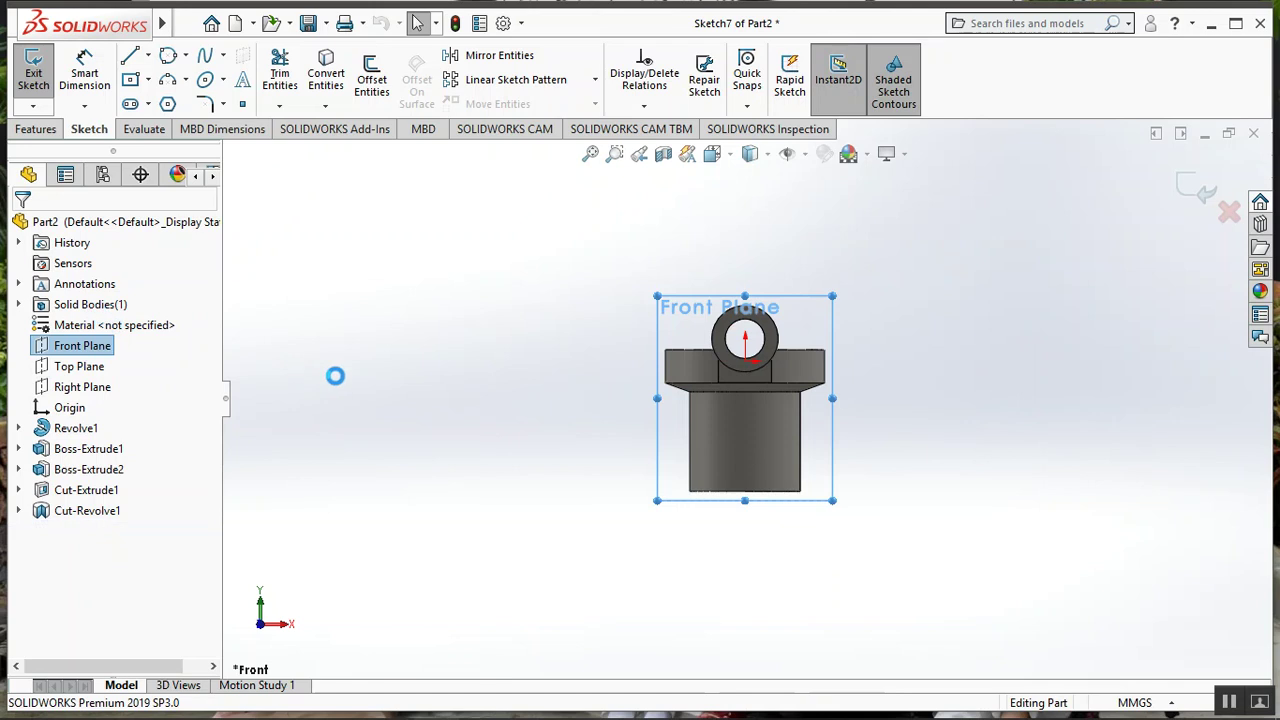
- Pick the Straight Slot tool, dismiss the empty placement prompt and reselect Front Plane
left_click(100, 132)
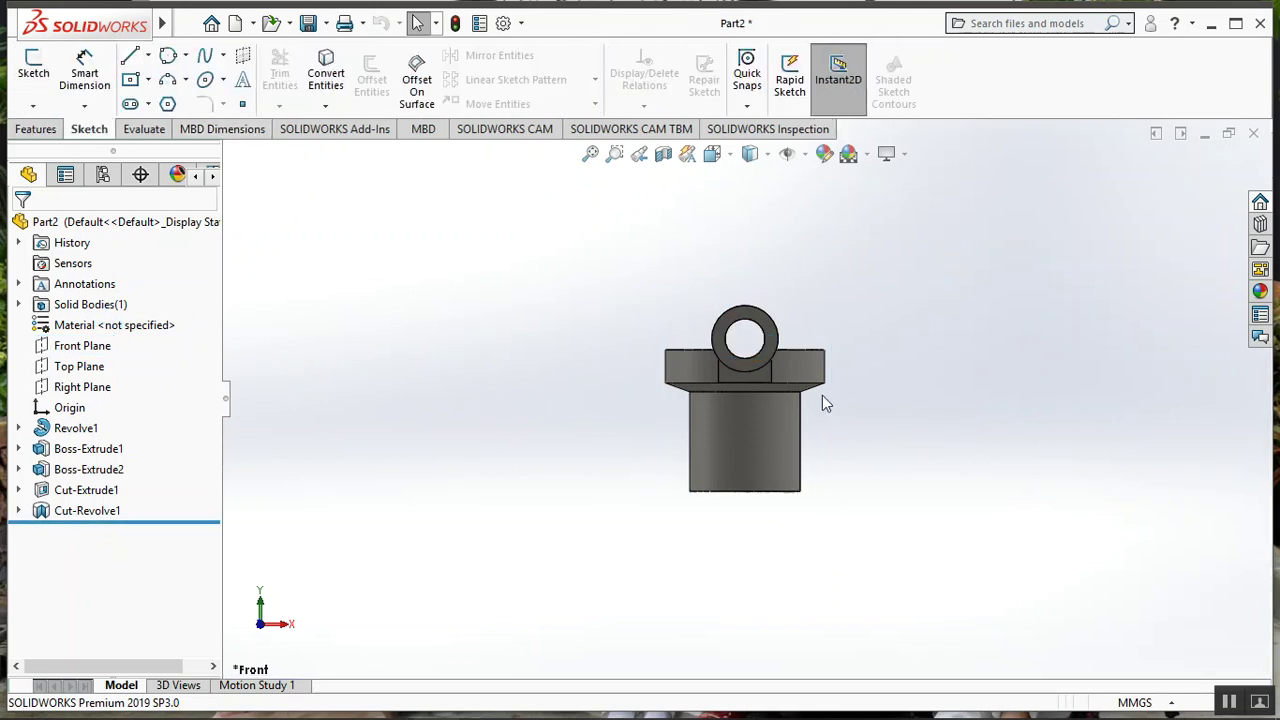
scroll(862, 403, "down", 3)
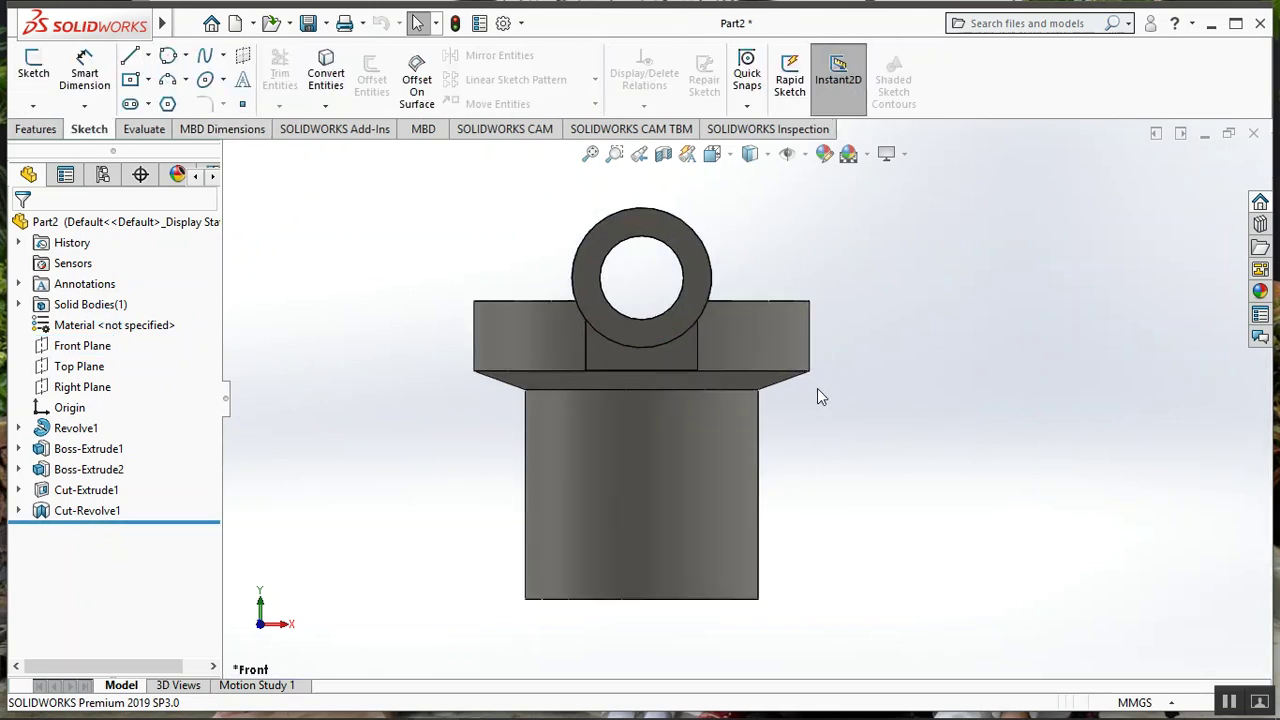
left_click(147, 104)
left_click(163, 126)
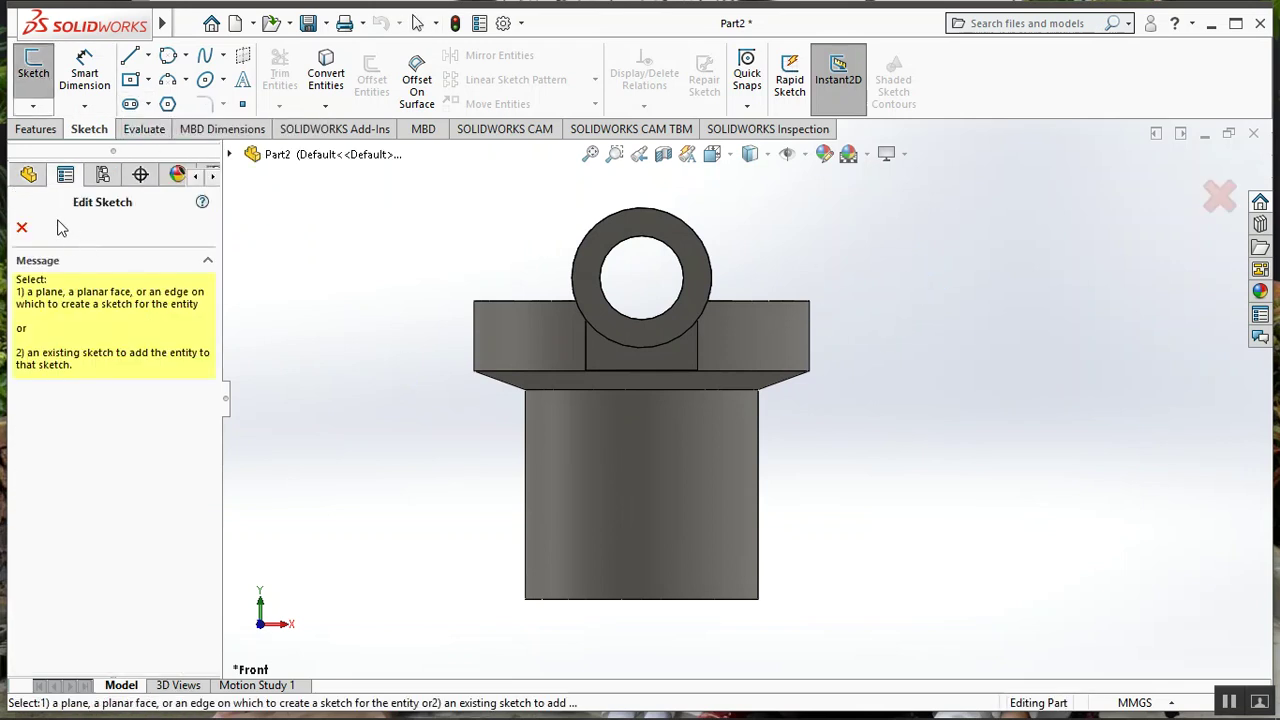
left_click(23, 228)
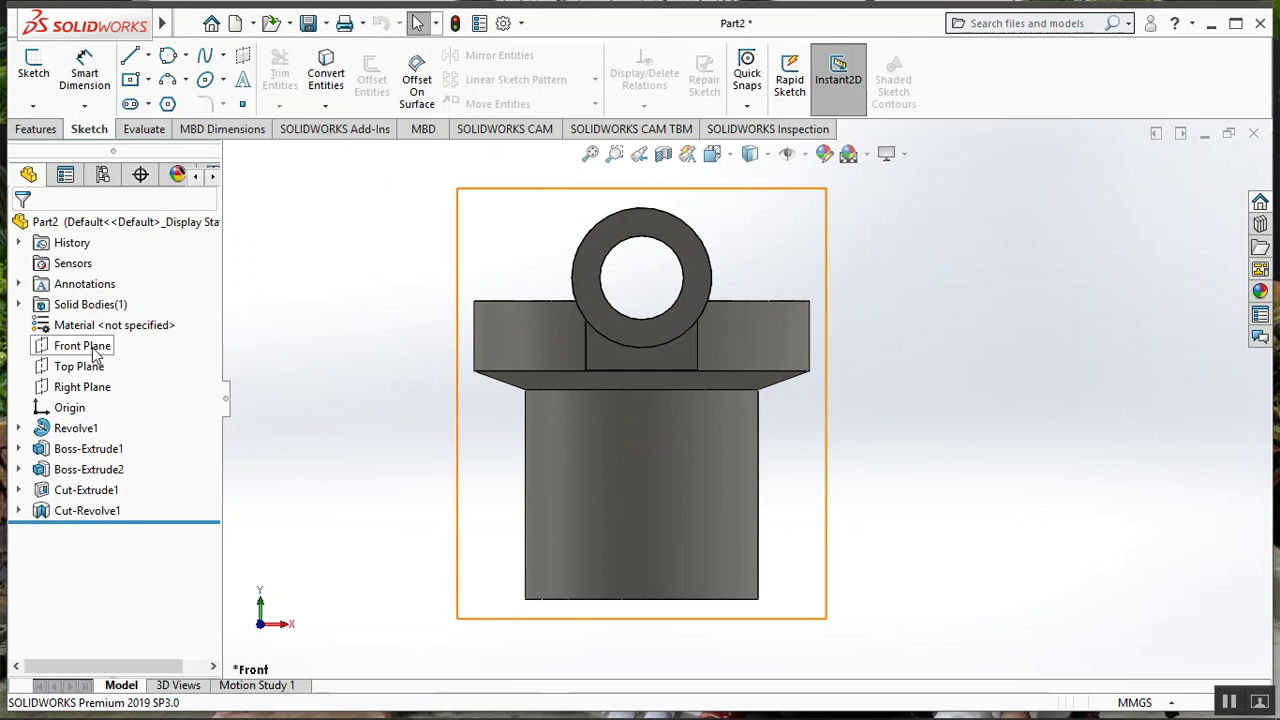
left_click(82, 345)
- Draw a 24 mm wide straight slot right of the part on a new Front Plane sketch
left_click(104, 317)
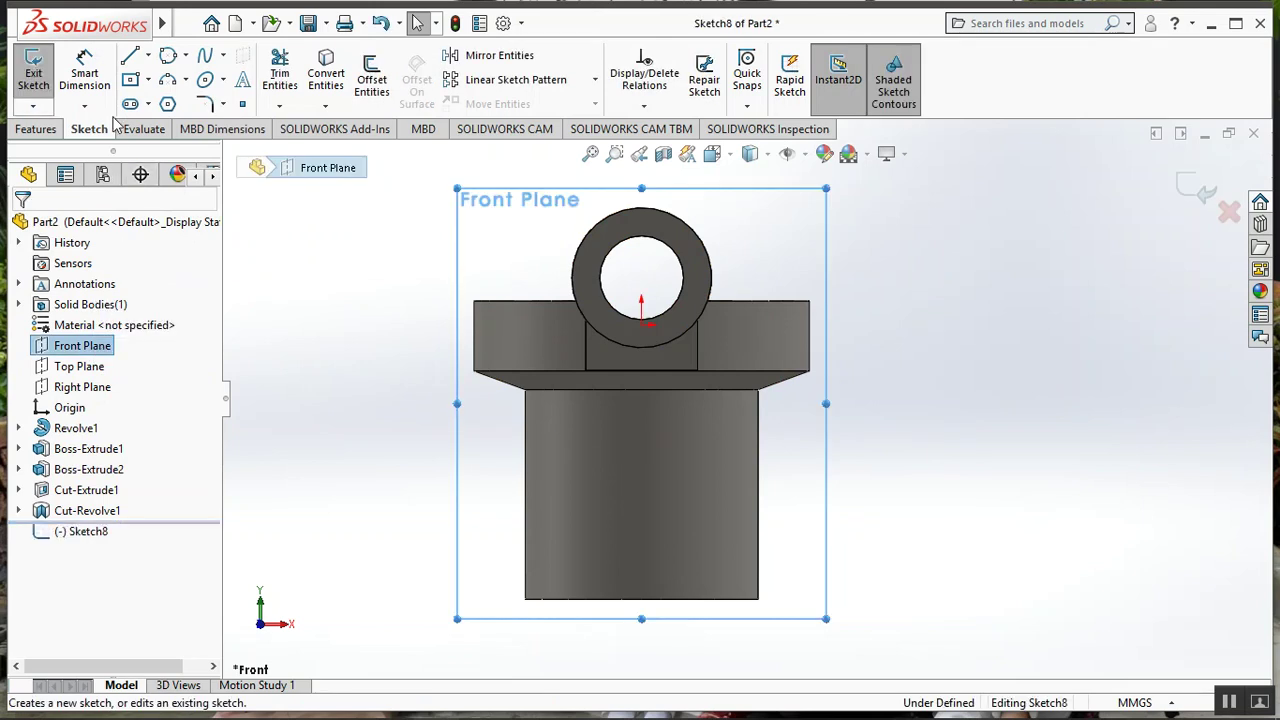
left_click(148, 104)
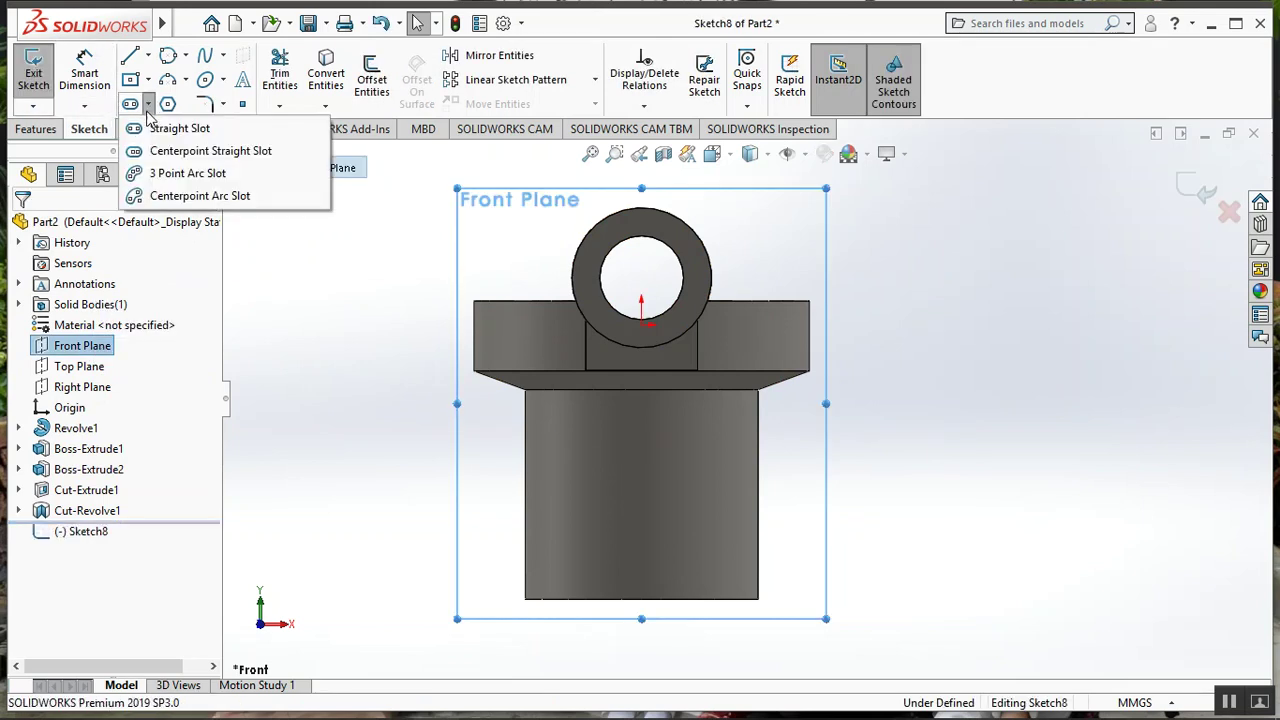
left_click(155, 130)
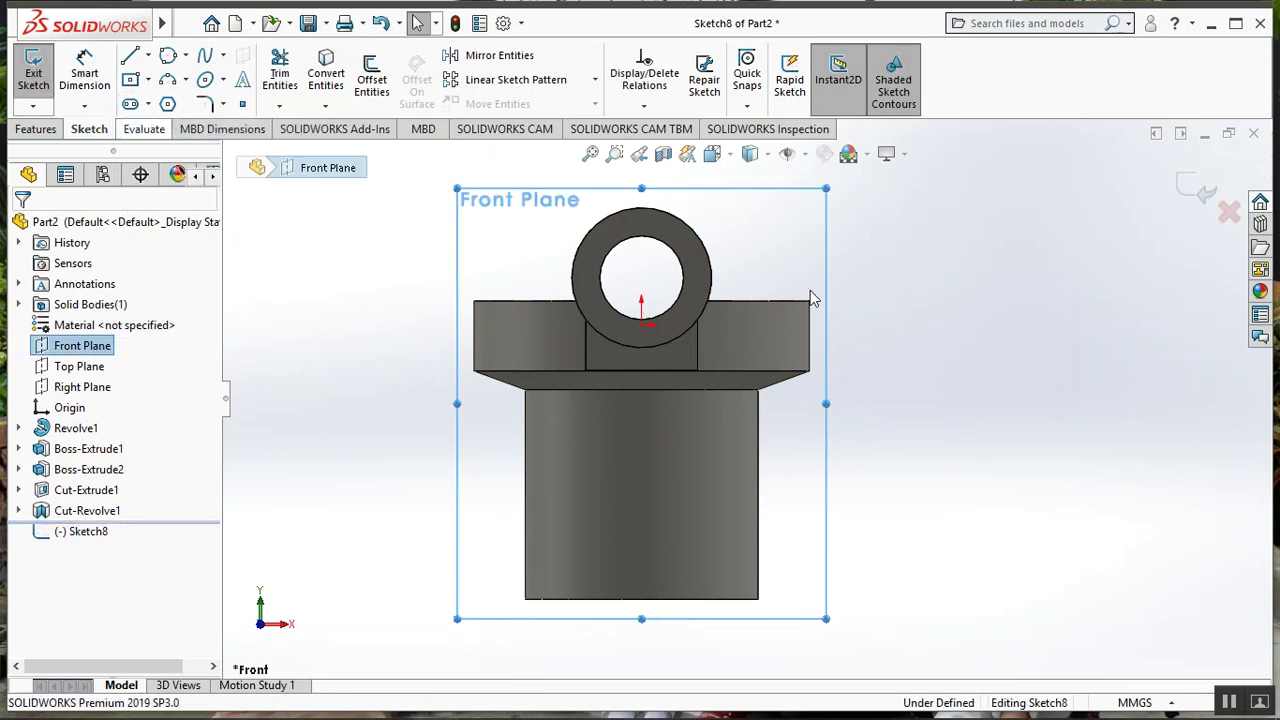
left_click(885, 241)
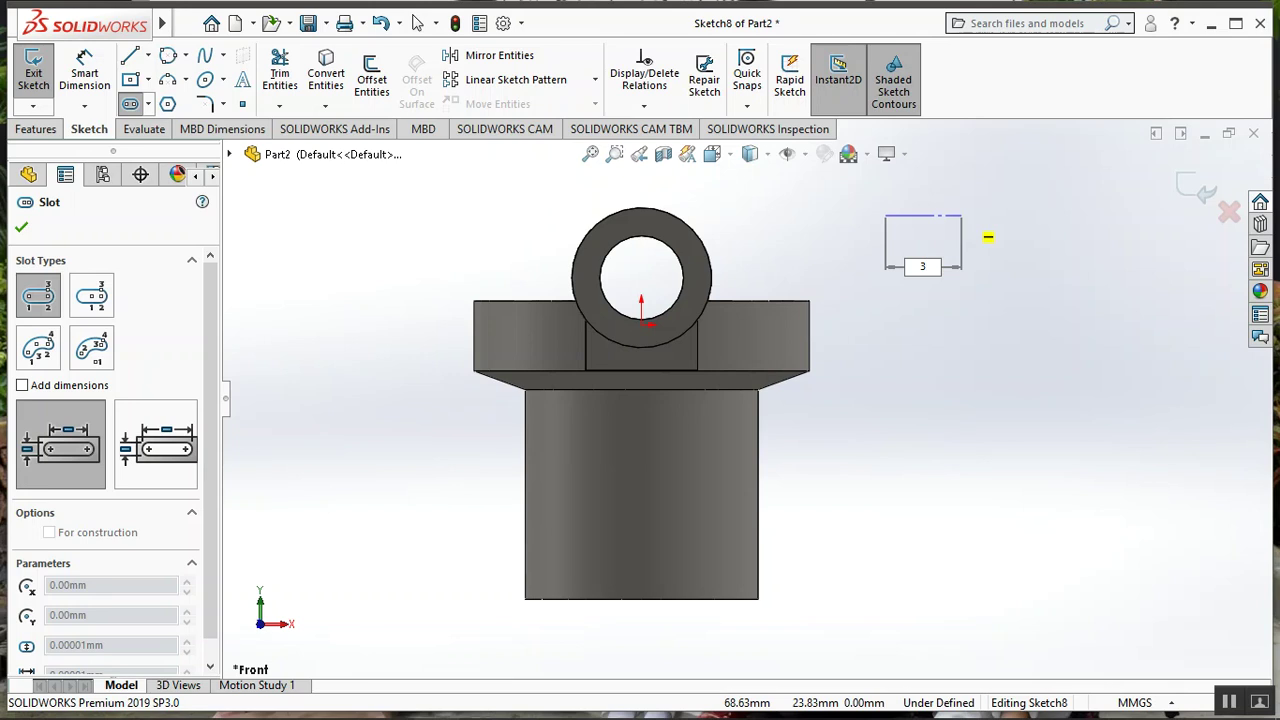
left_click(1026, 215)
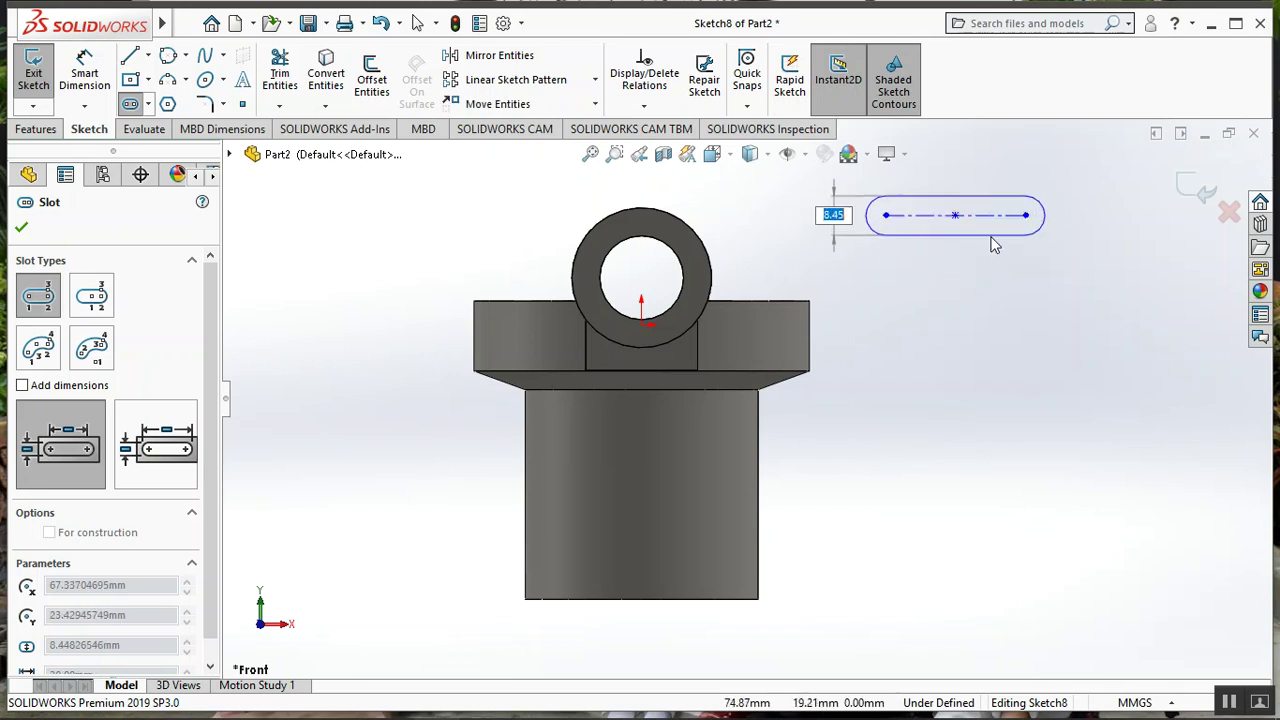
type("294")
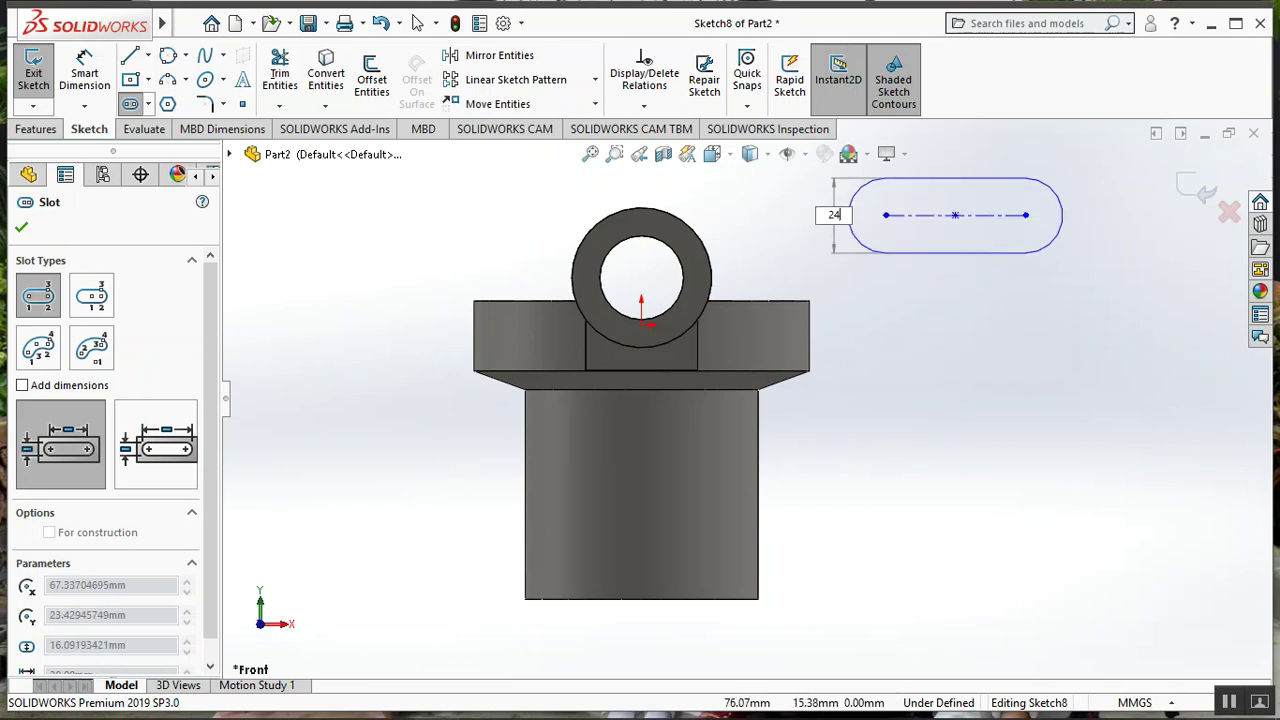
key("Return")
key("z")
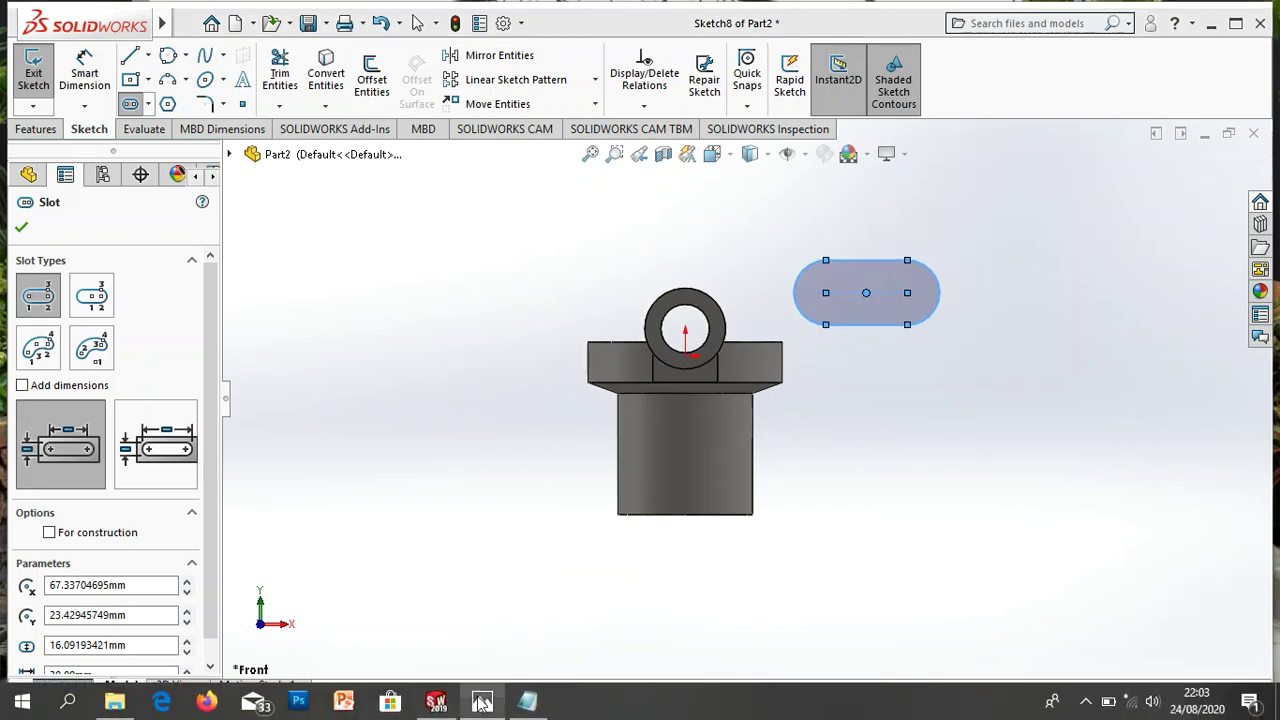
left_click(482, 701)
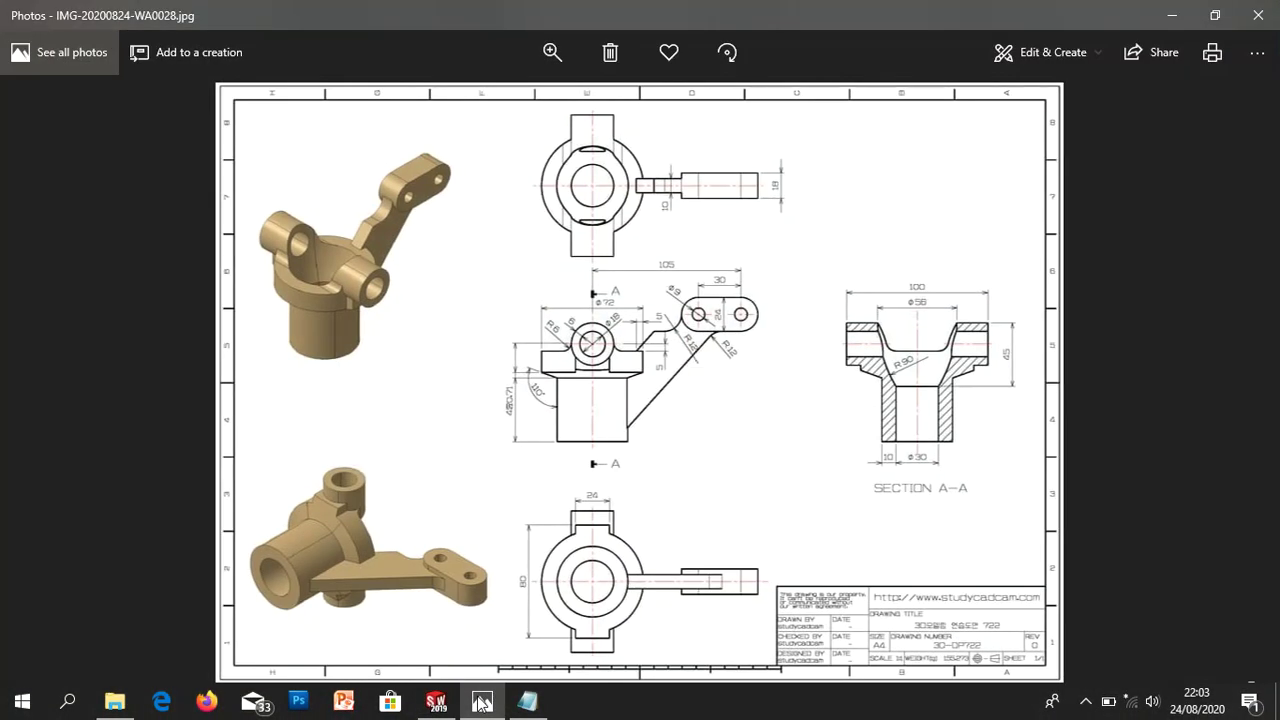
left_click(482, 701)
- Dimension the slot with a 24.00 width and 30.00 between its arc centres
left_click(84, 78)
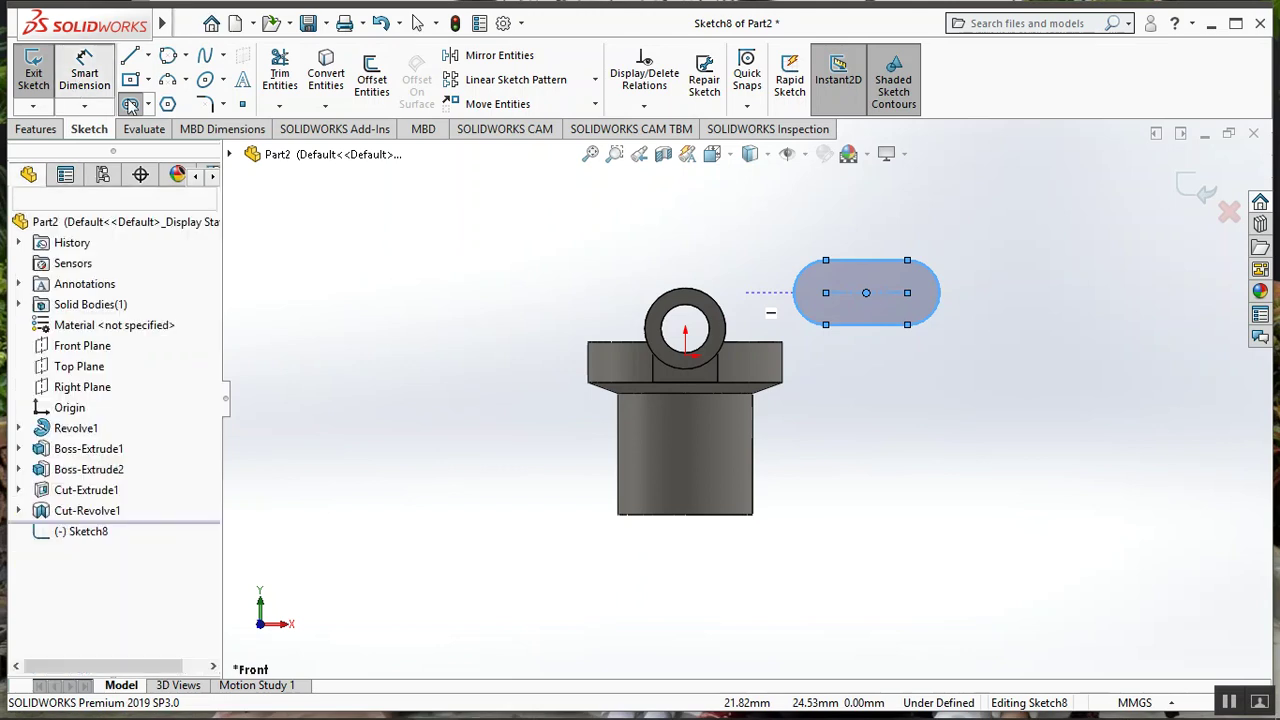
left_click(872, 281)
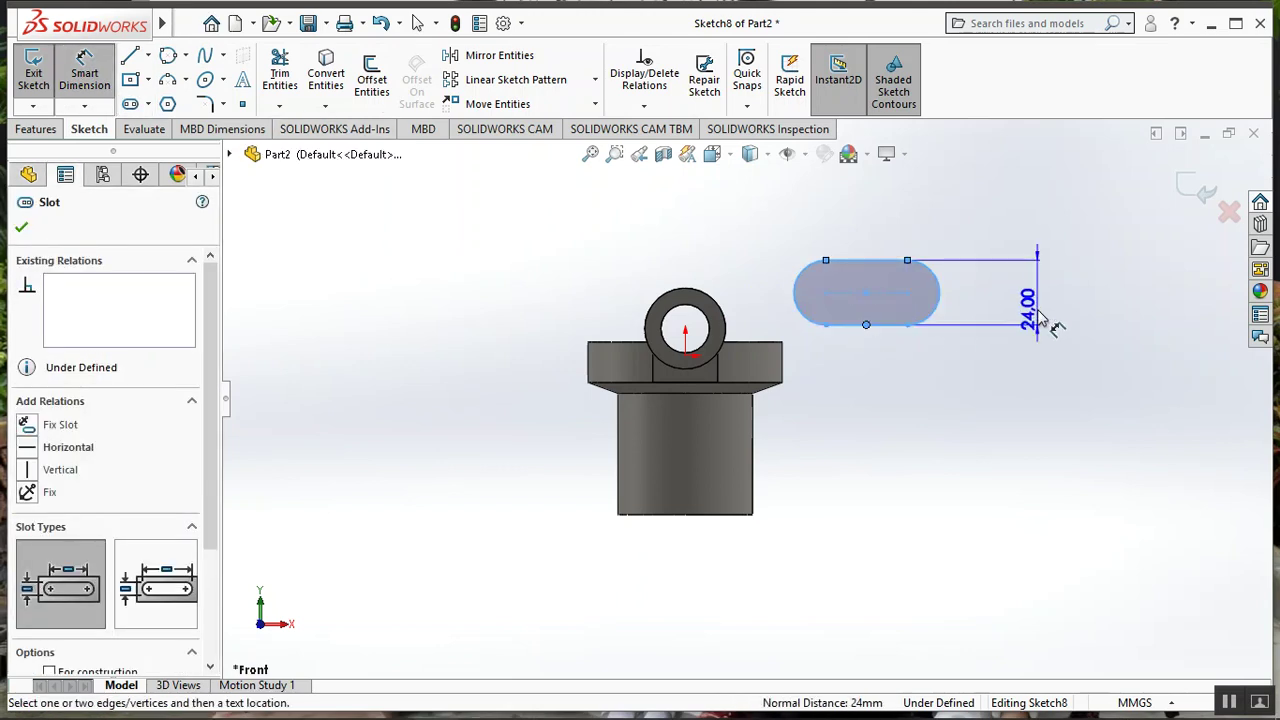
left_click(1047, 296)
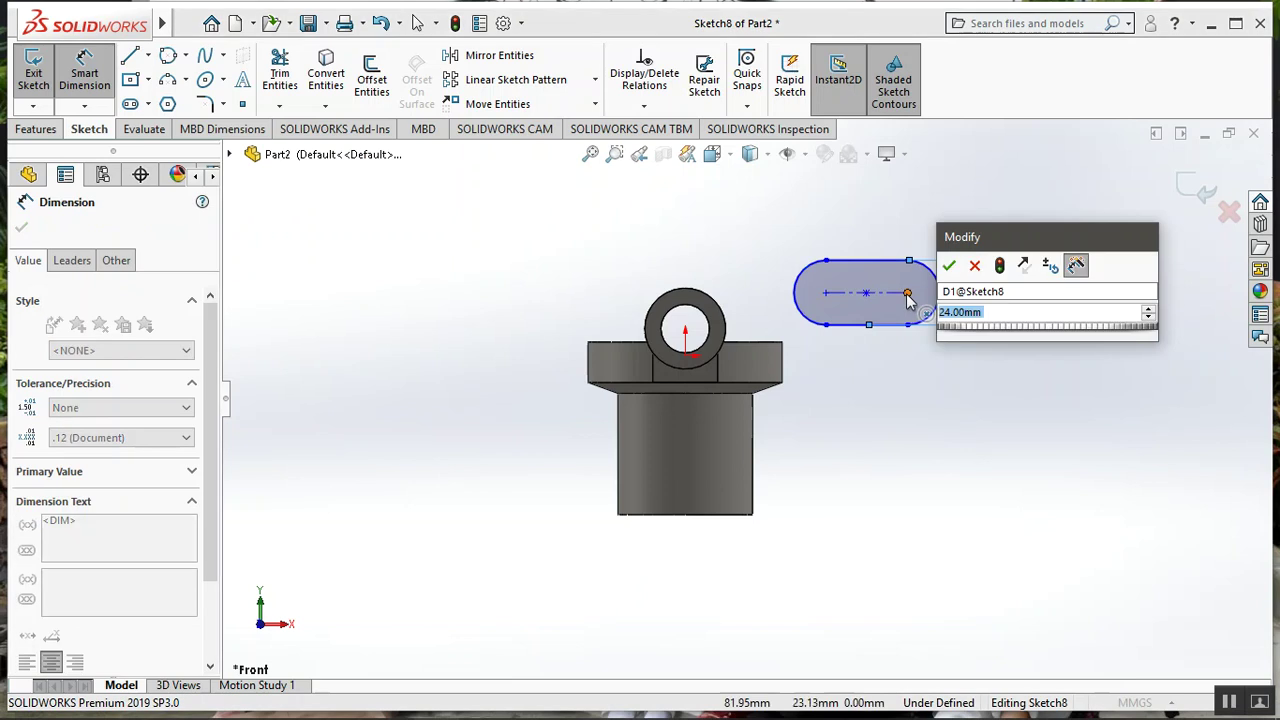
key("Return")
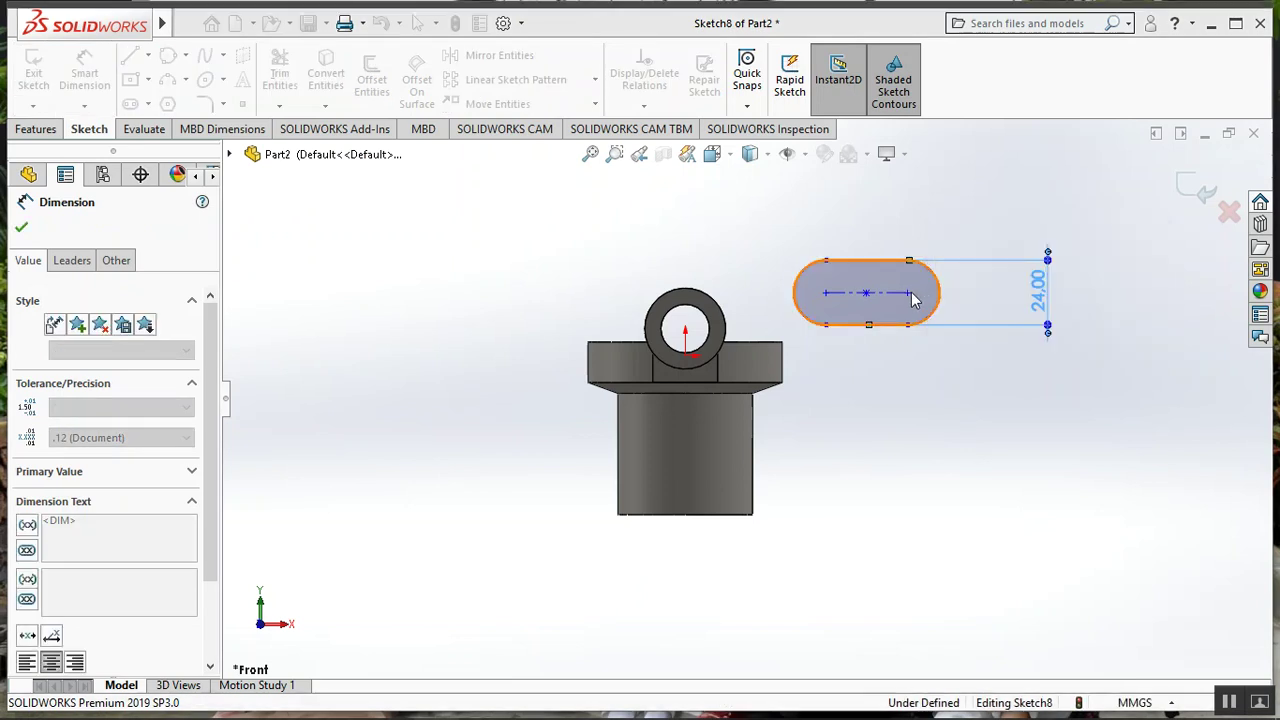
left_click(866, 296)
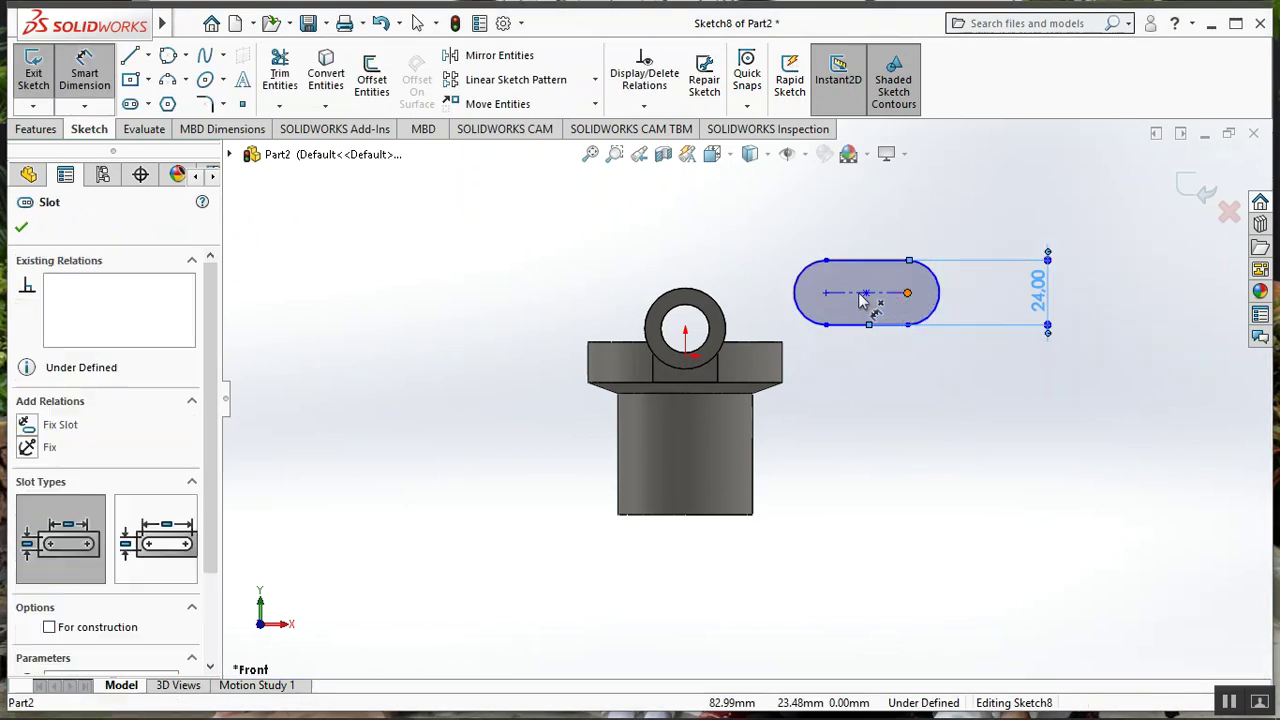
left_click(825, 293)
left_click(907, 293)
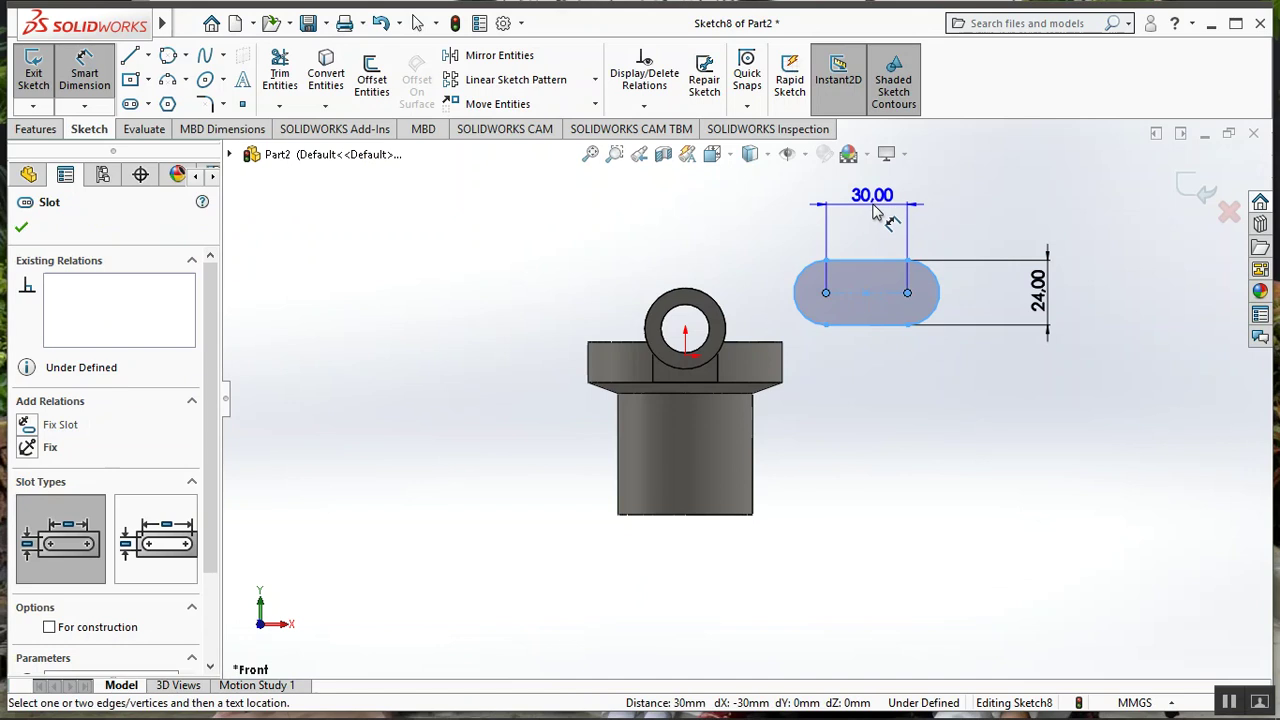
left_click(870, 195)
double_click(871, 194)
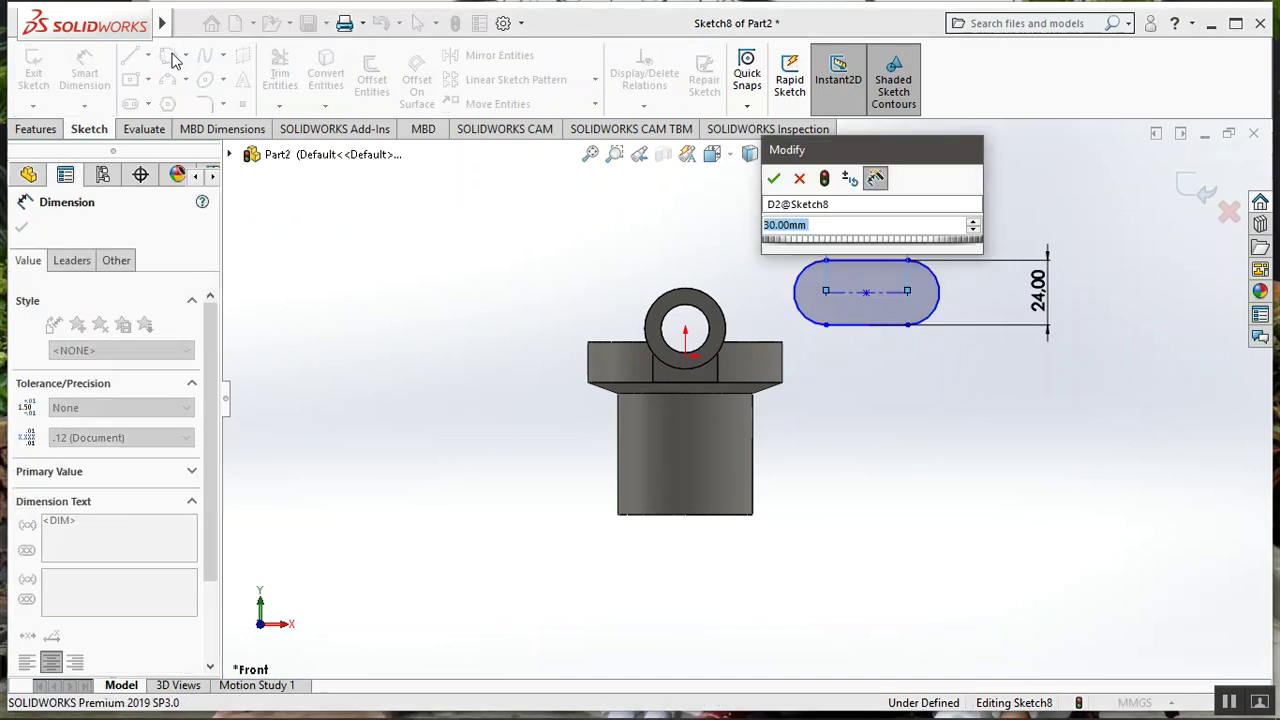
left_click(774, 180)
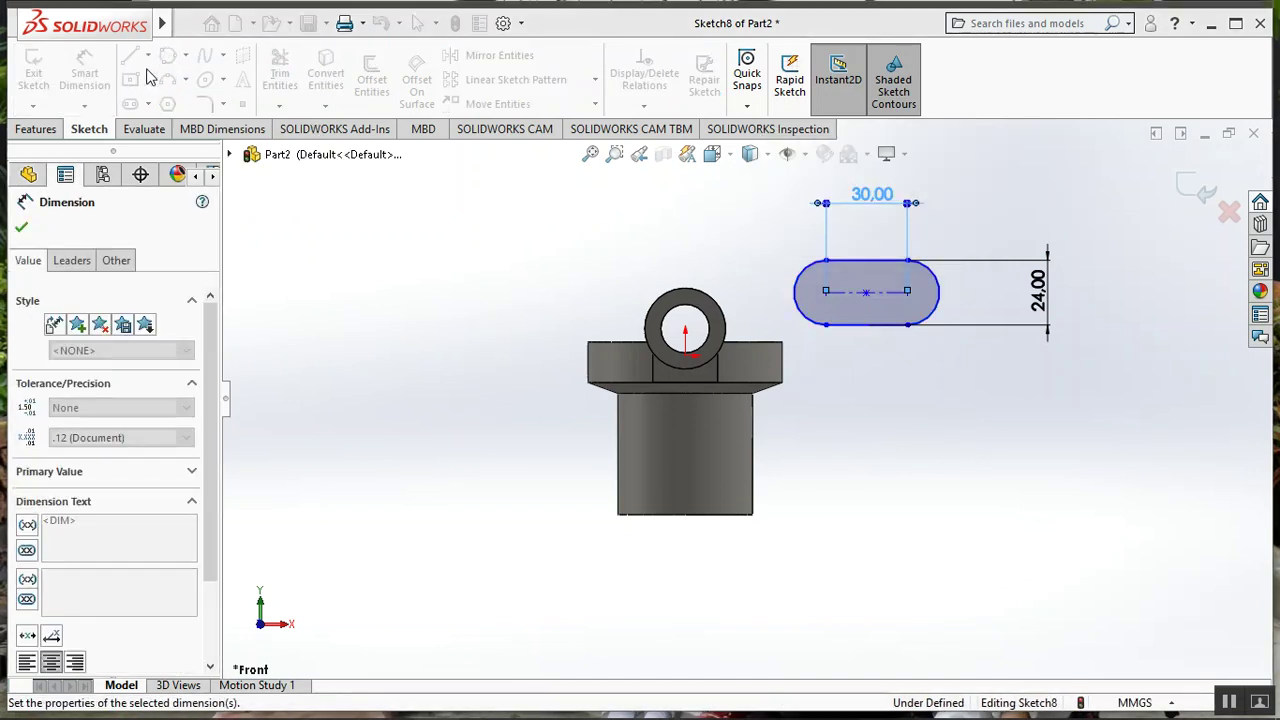
left_click(169, 56)
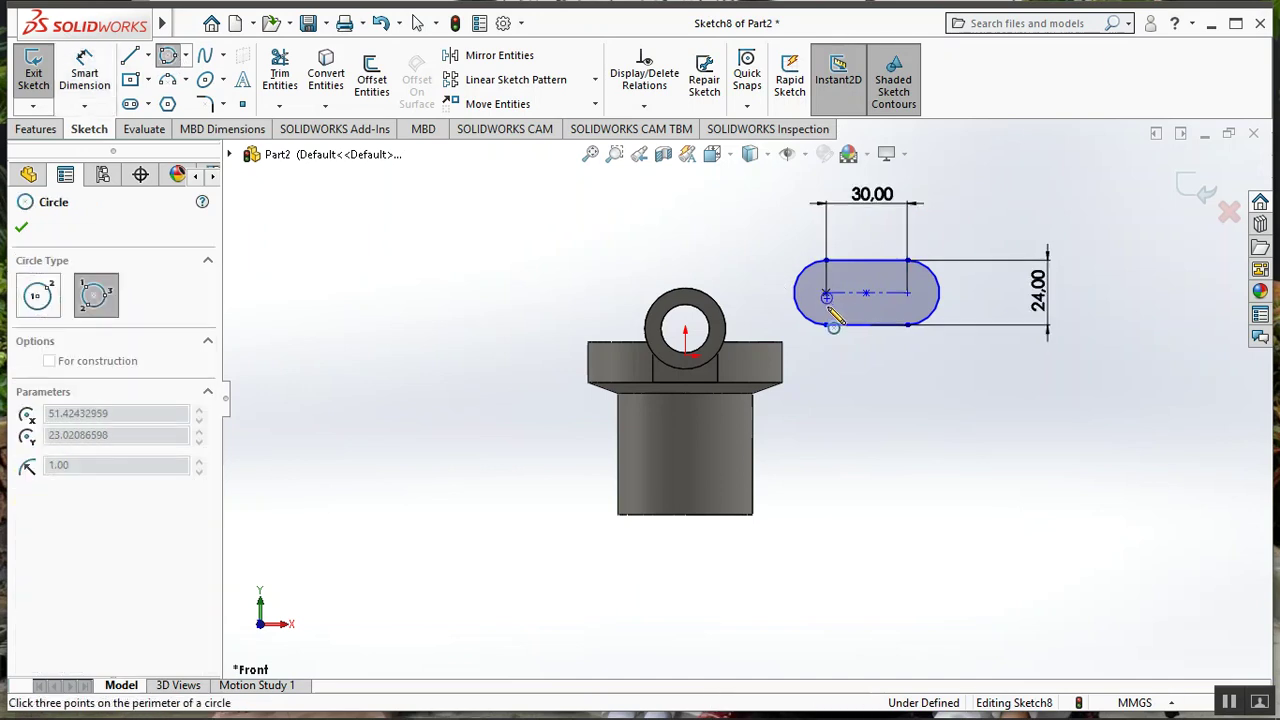
- Draw 9 mm diameter centre circles at the slot's left and right arc centres
key("Escape")
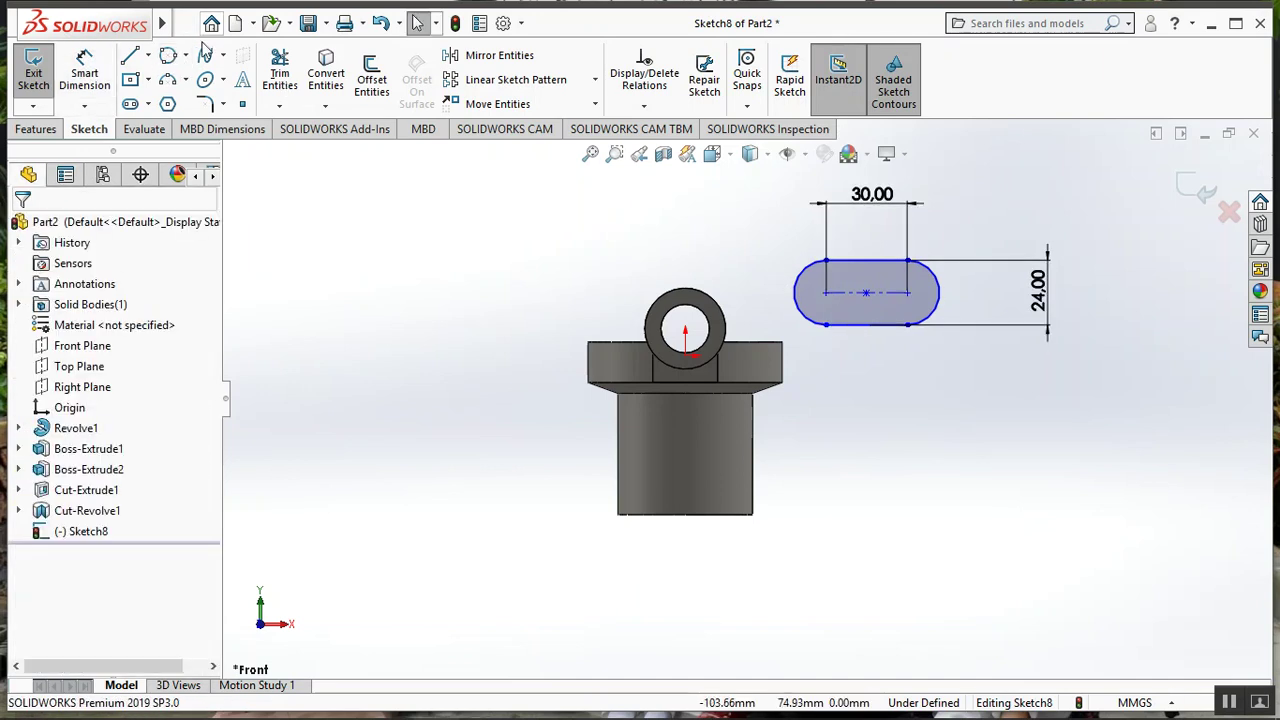
left_click(169, 56)
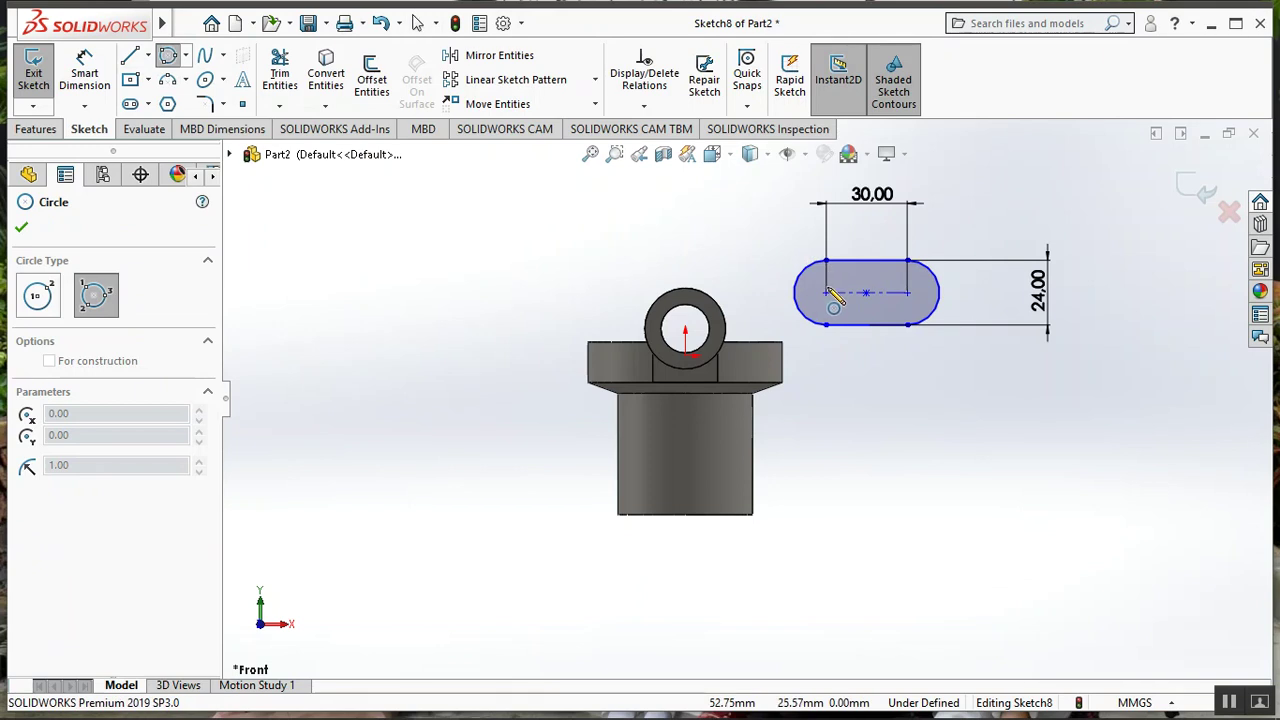
left_click(846, 308)
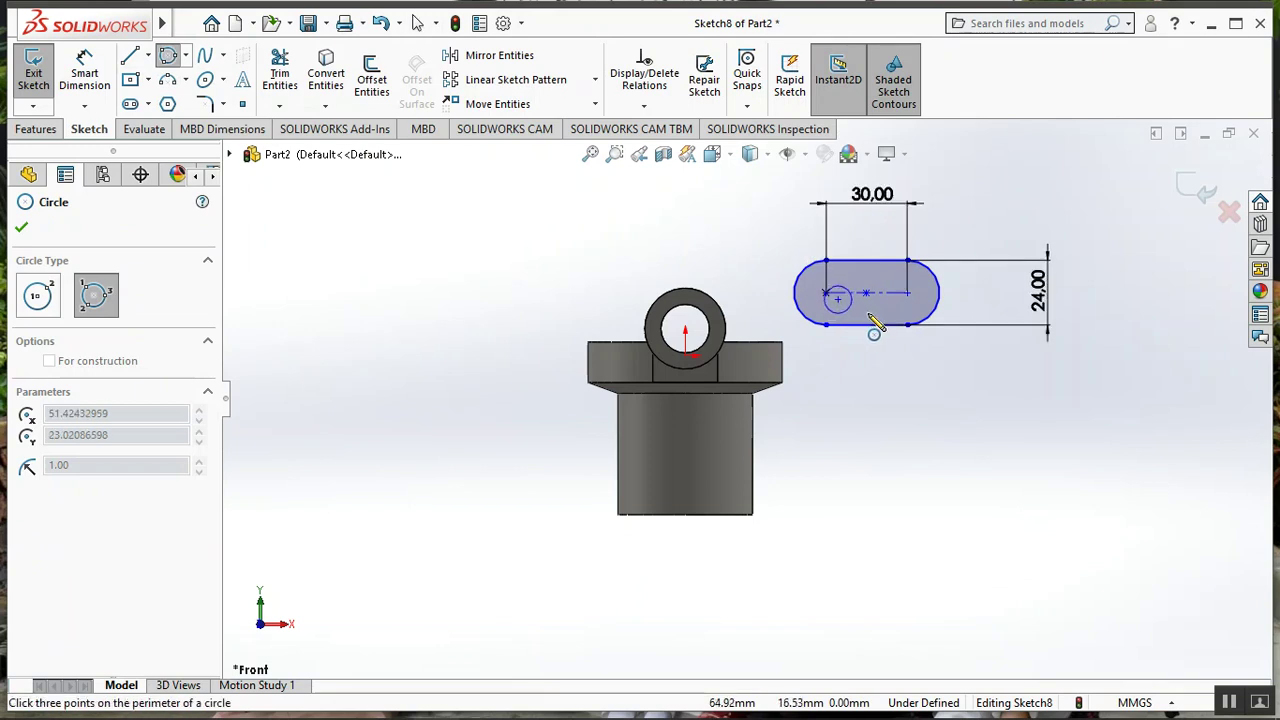
key("Escape")
left_click(187, 56)
left_click(195, 78)
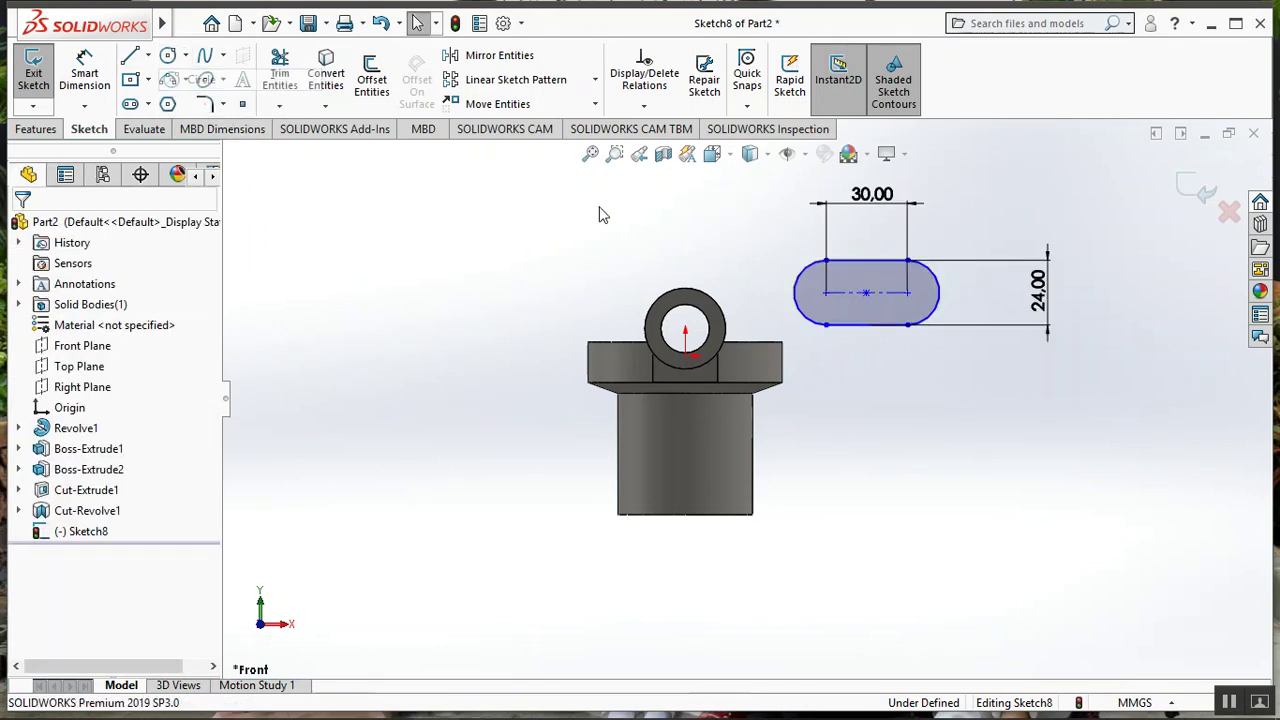
left_click(826, 293)
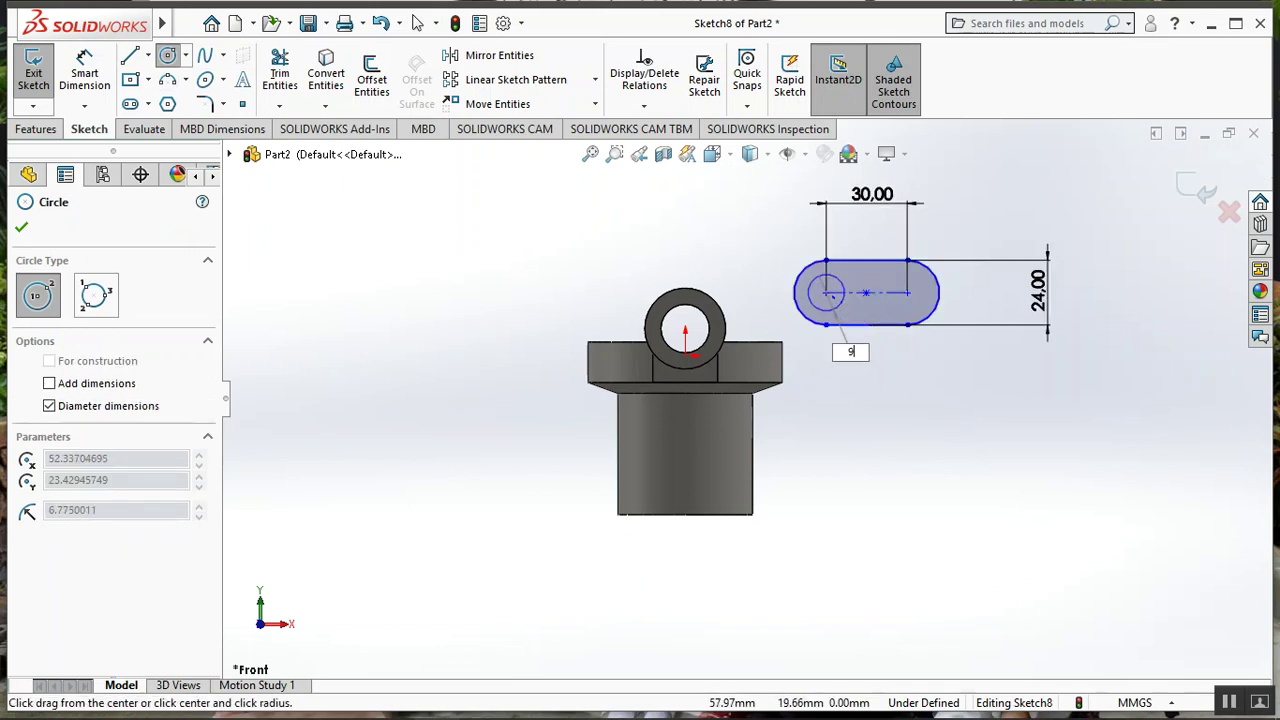
key("Return")
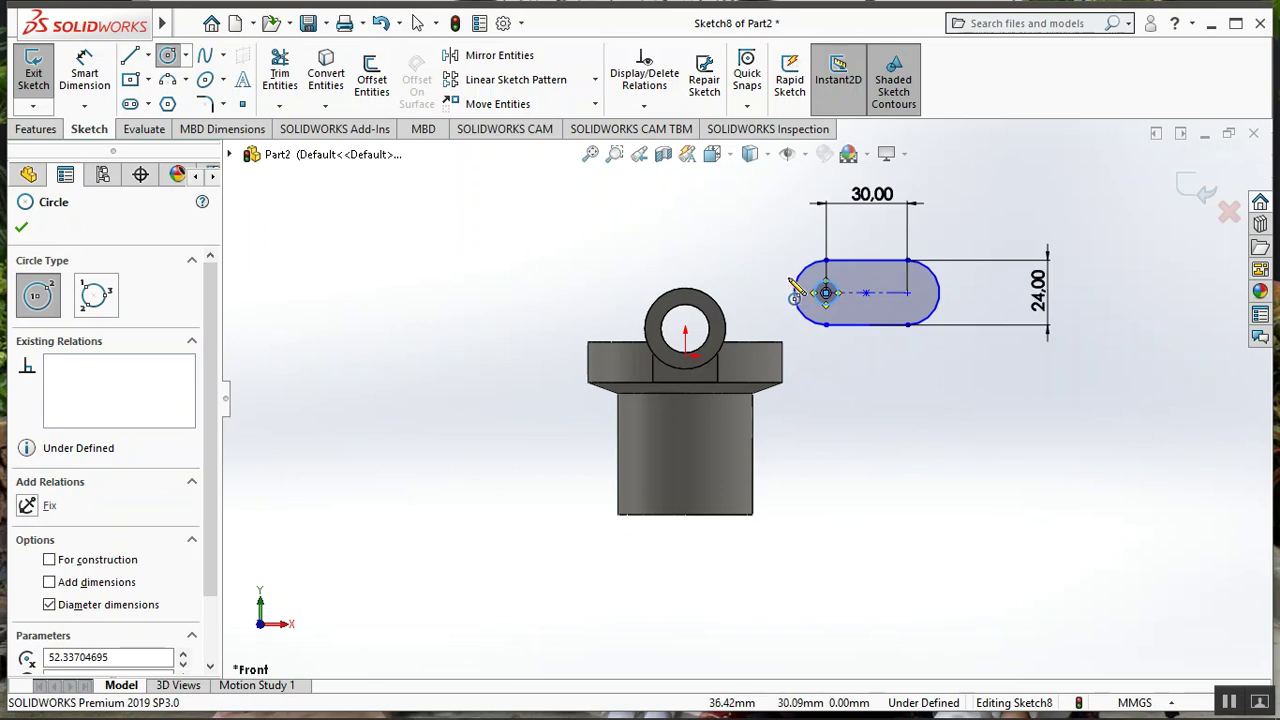
left_click(907, 292)
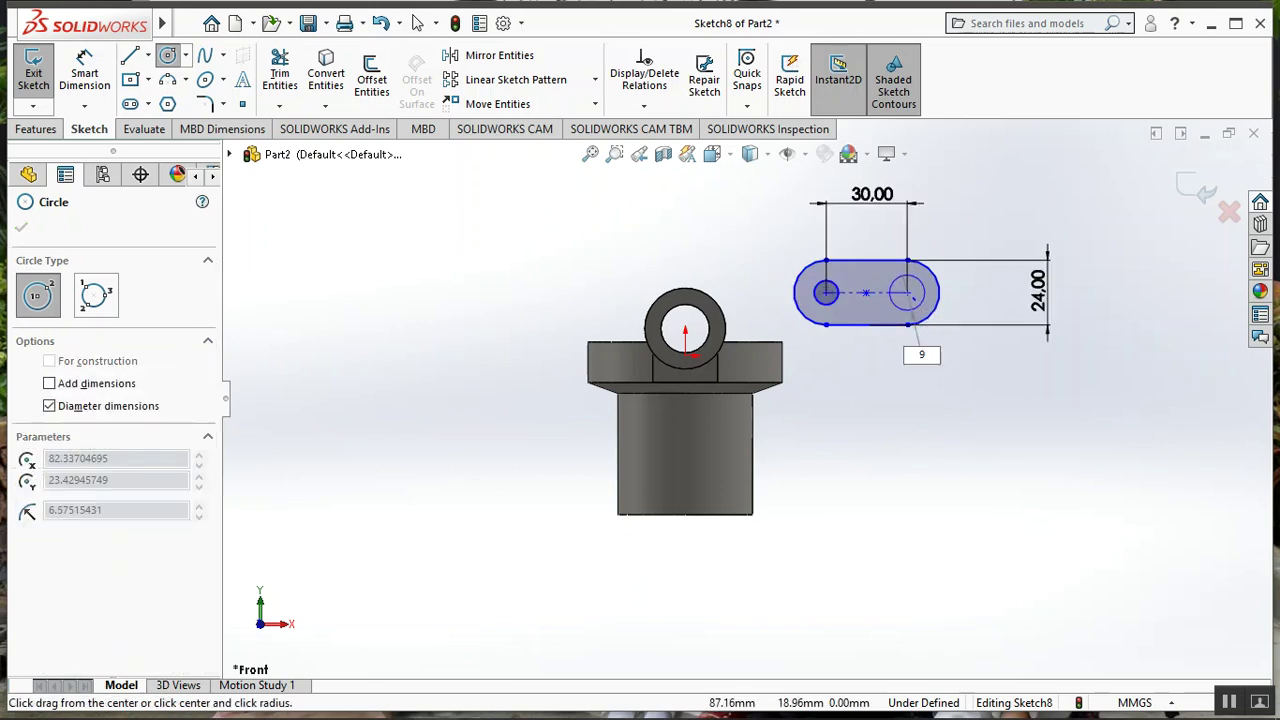
key("Return")
- Zoom around the sketch and compare it with the reference drawing
scroll(922, 315, "down", 2)
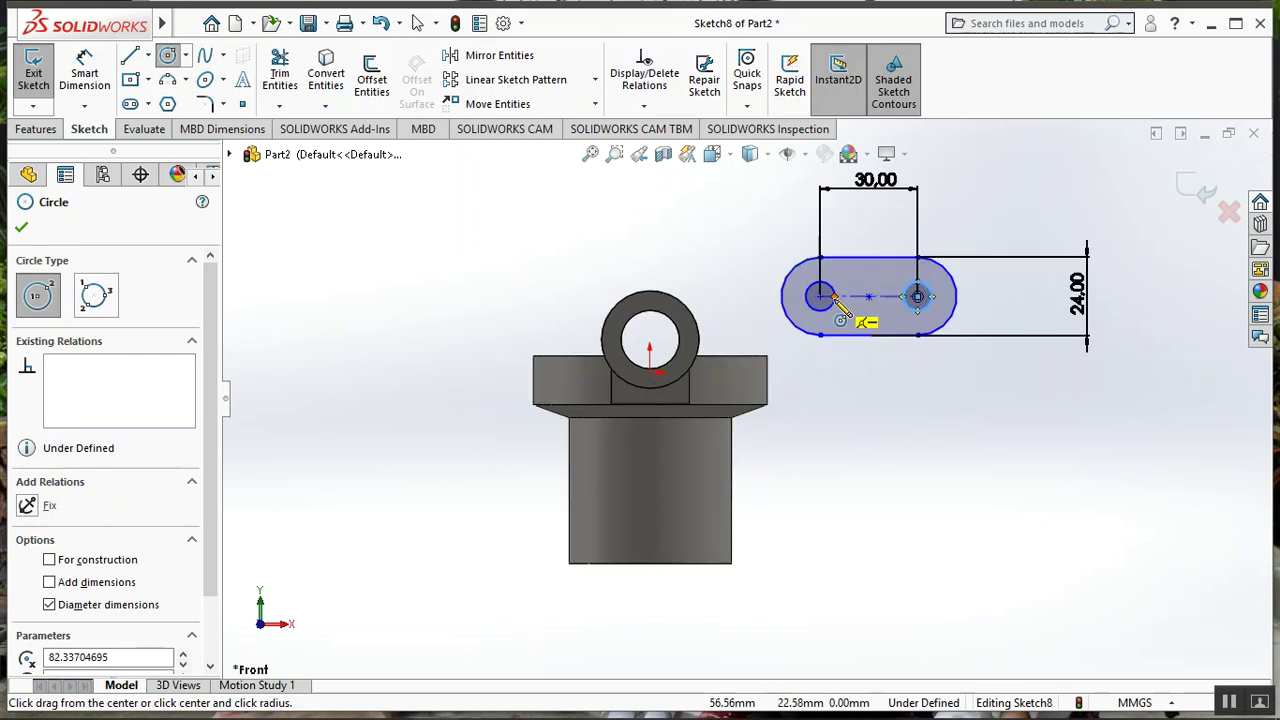
scroll(857, 323, "down", 3)
scroll(866, 380, "up", 3)
scroll(866, 378, "up", 2)
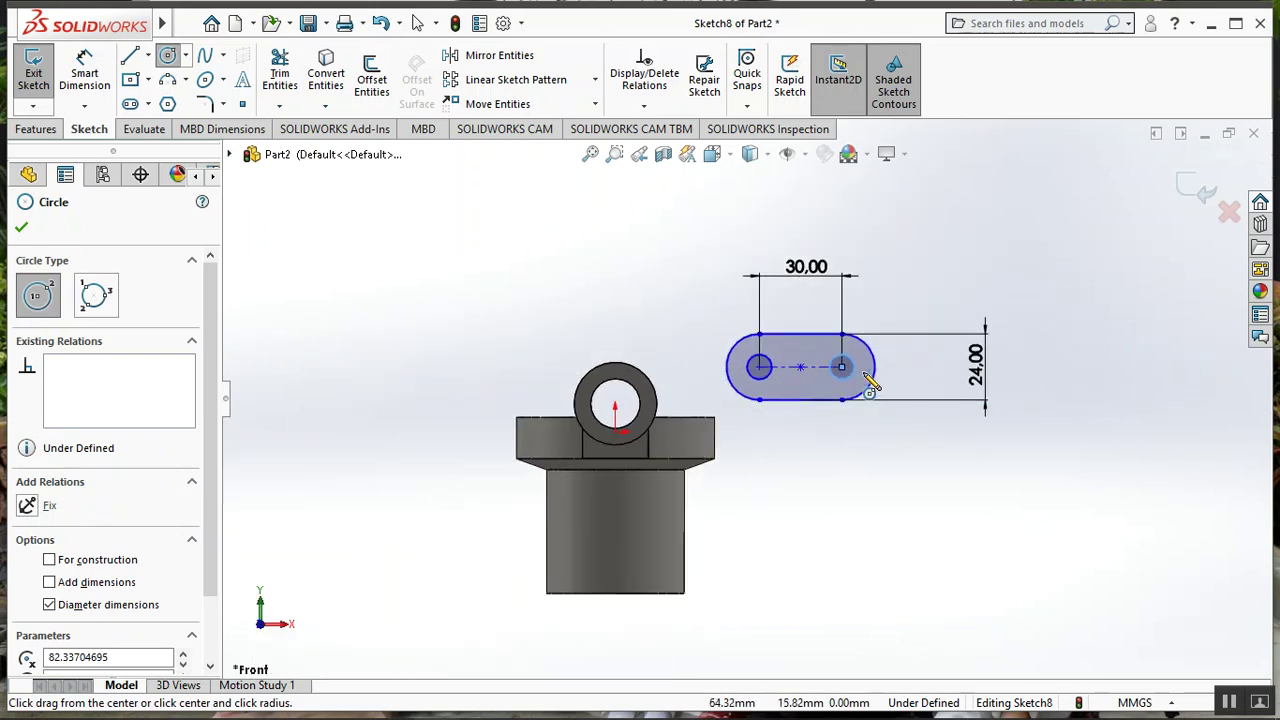
left_click(499, 706)
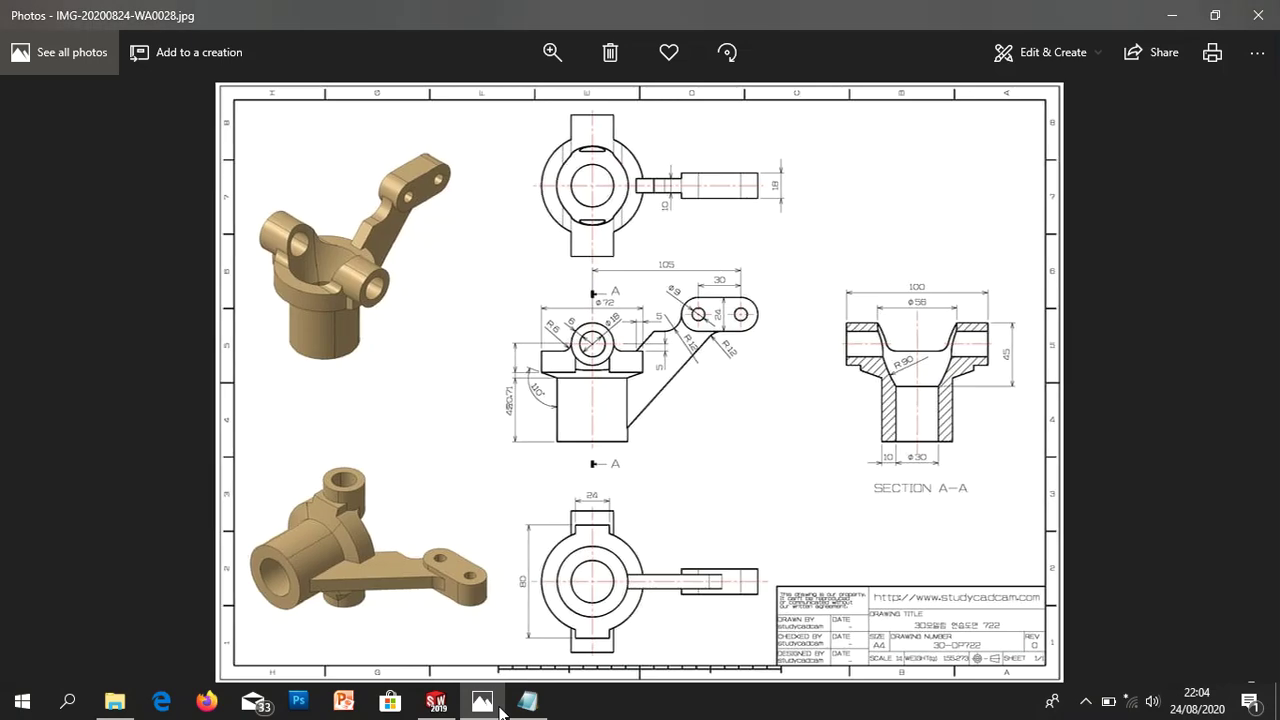
left_click(499, 706)
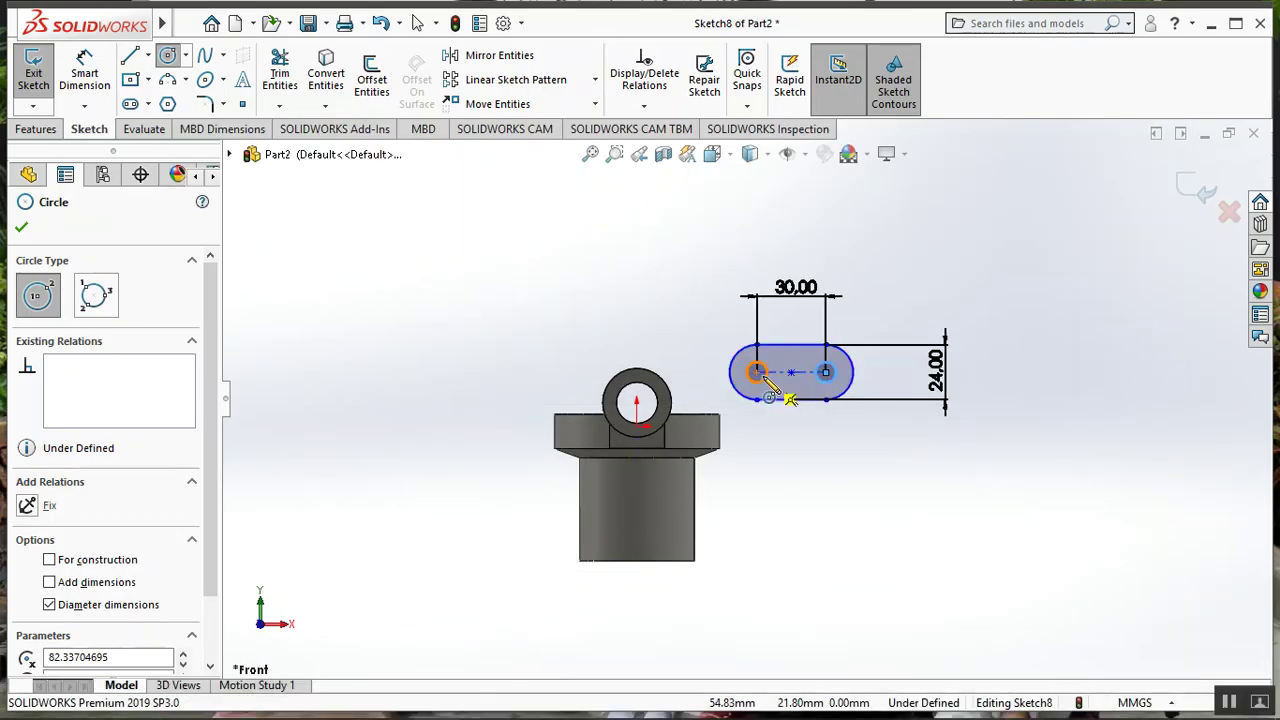
- Dimension the slot centre 90 mm above the part's bottom edge
left_click(85, 65)
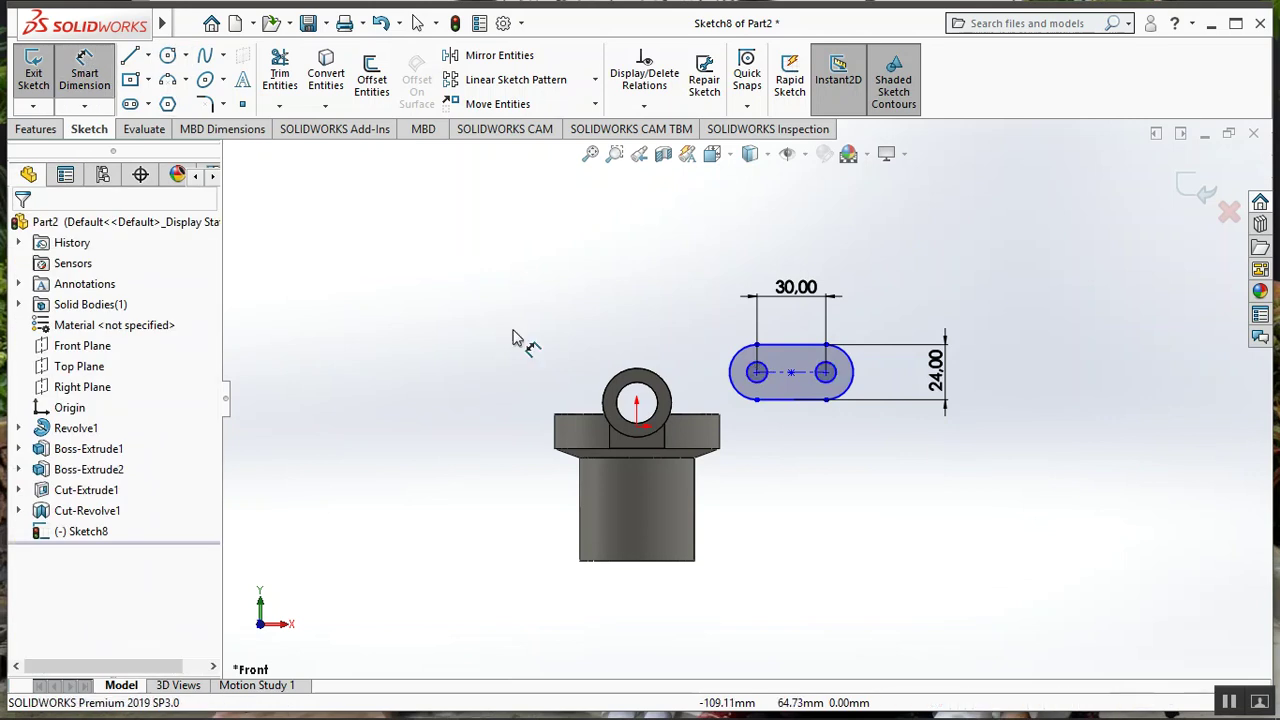
left_click(664, 561)
left_click(826, 373)
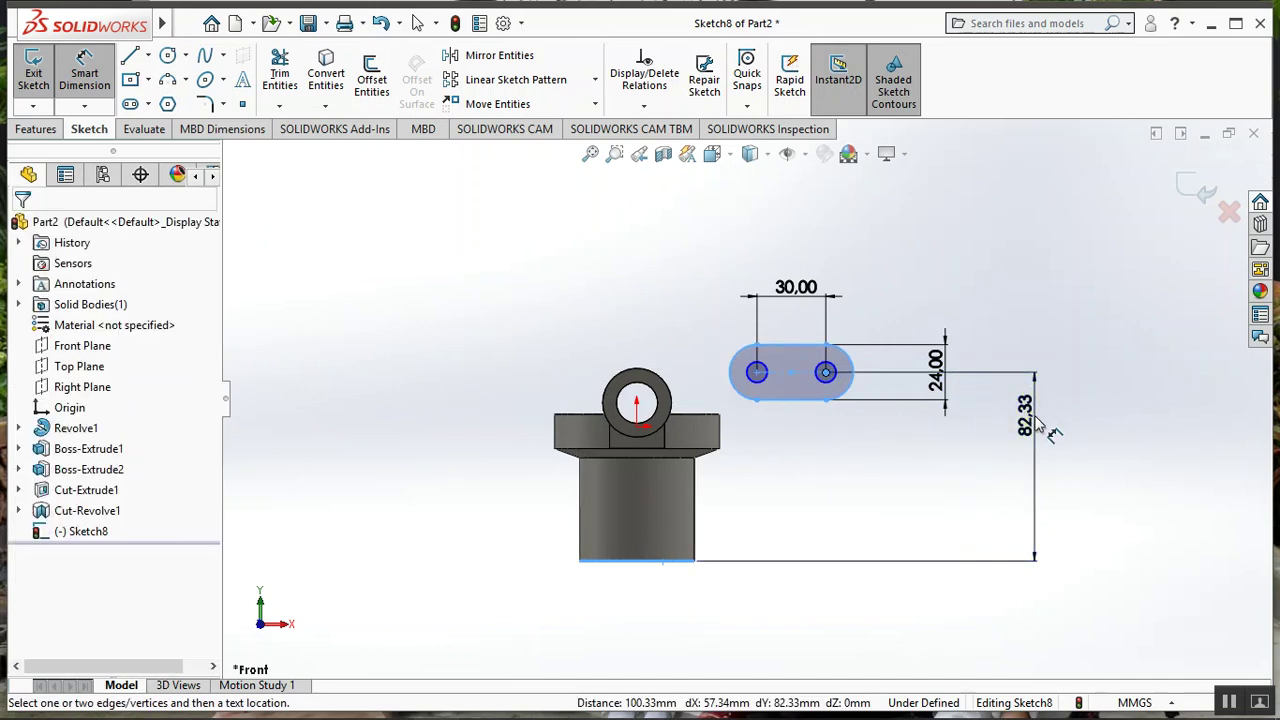
left_click(1048, 430)
type("90")
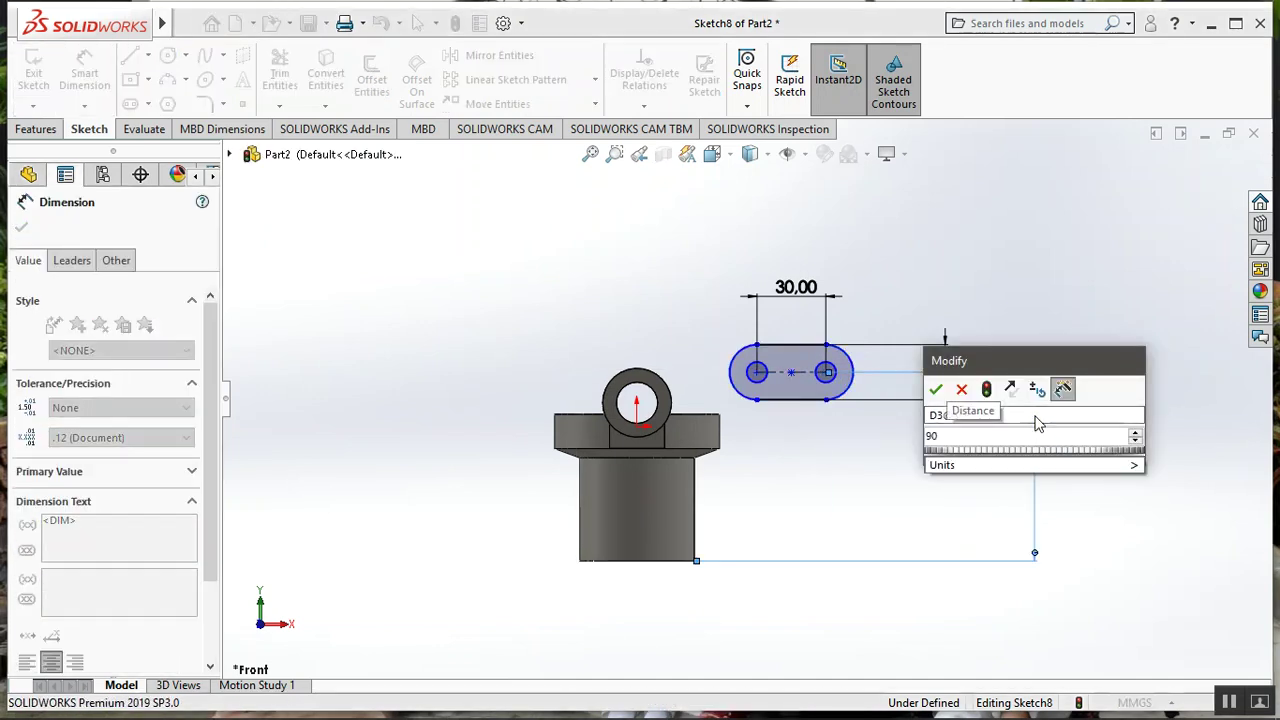
key("Return")
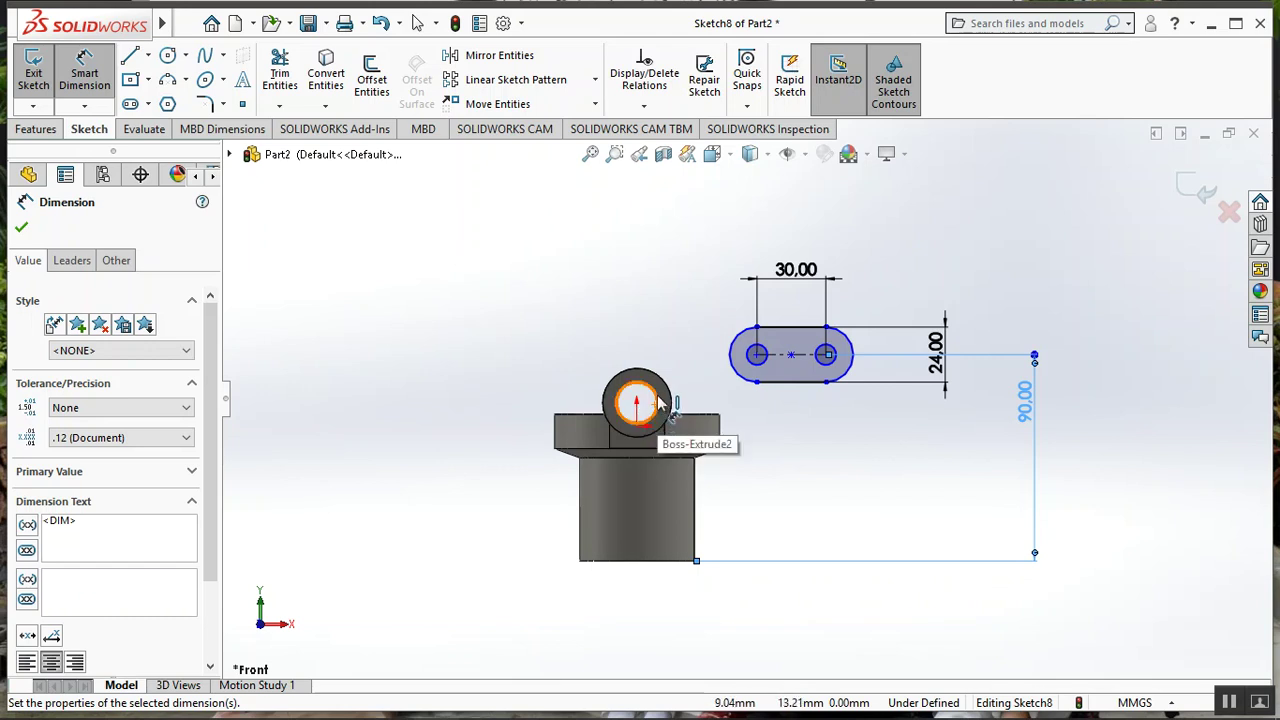
- Add a 105 mm horizontal dimension from the bore centre to the slot
left_click(658, 403)
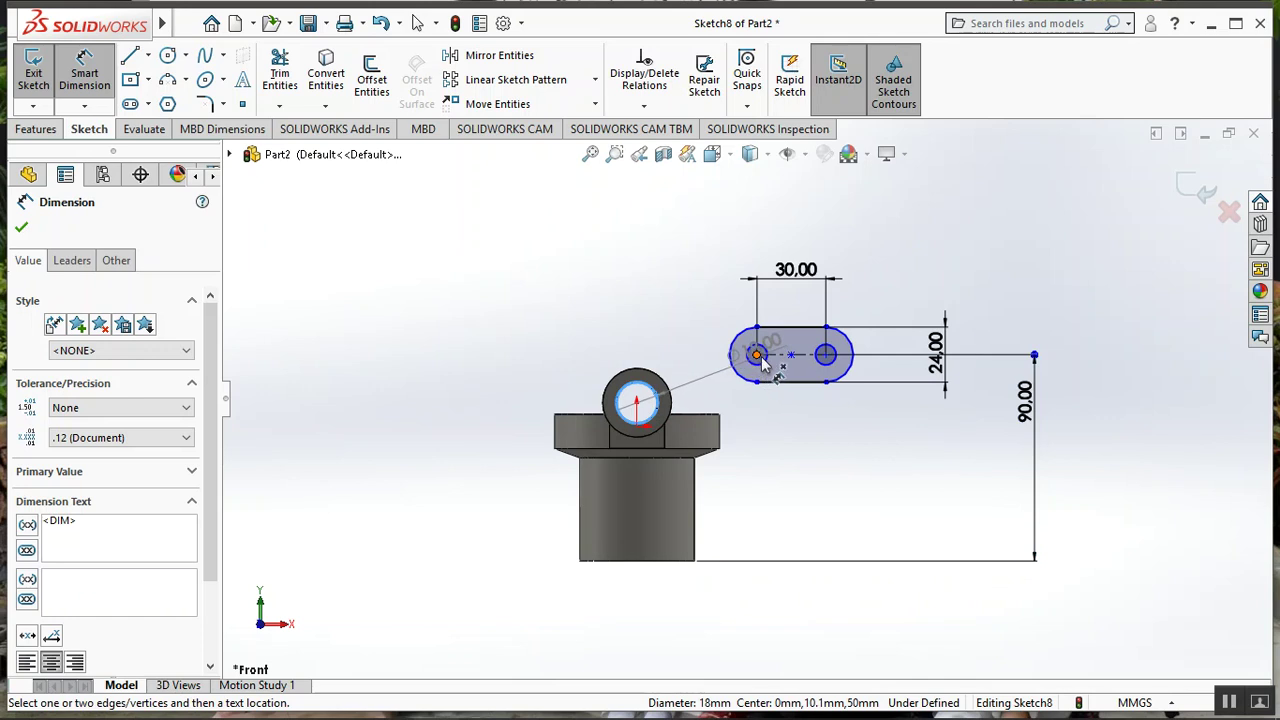
key("Escape")
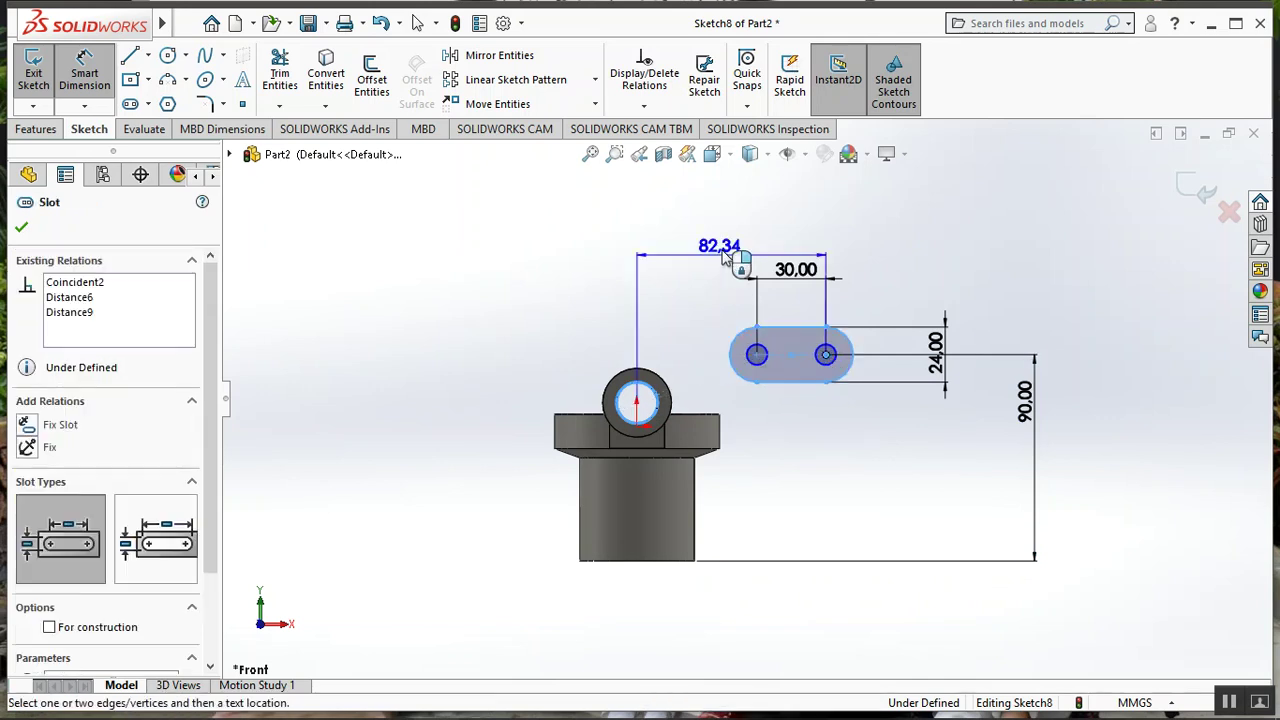
left_click(733, 240)
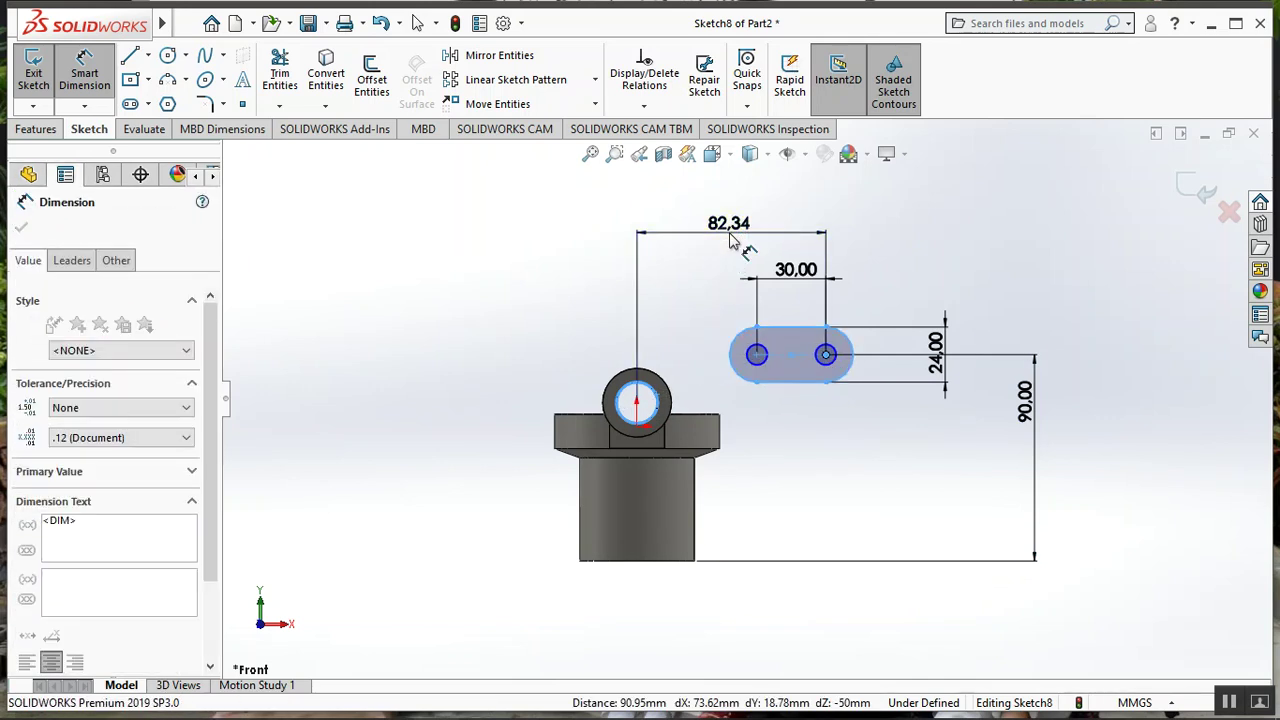
type("105")
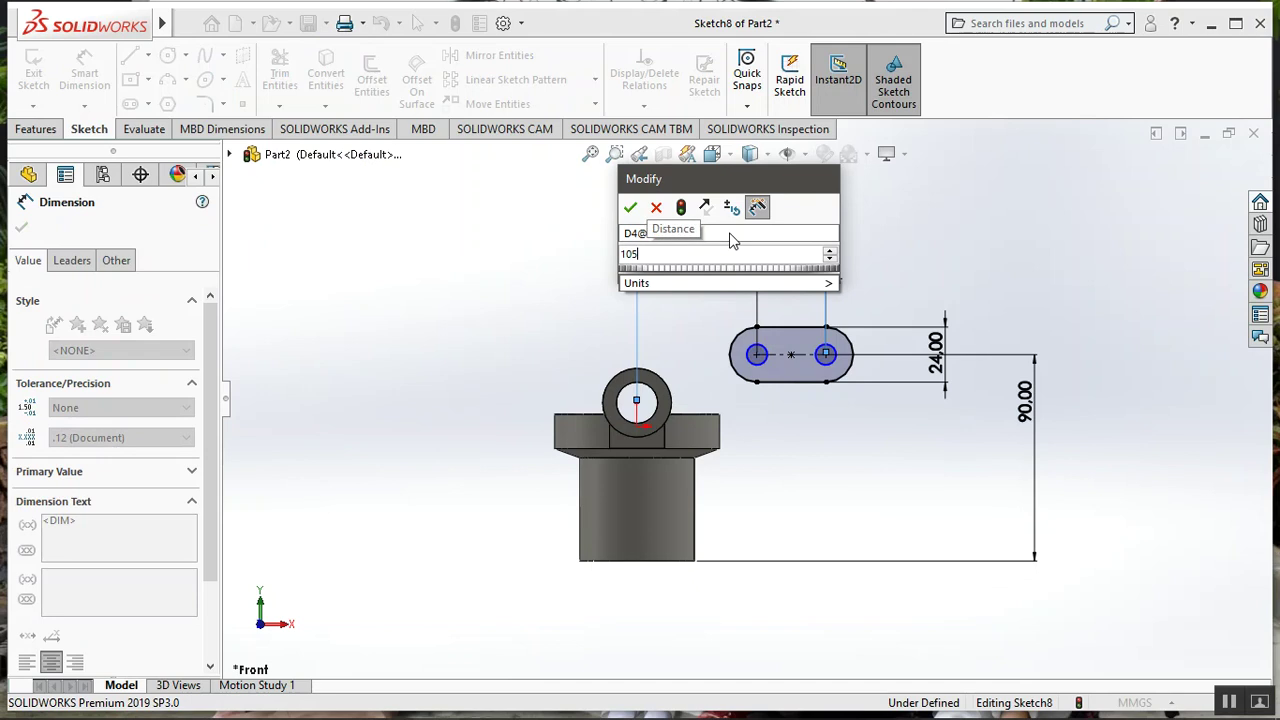
key("Return")
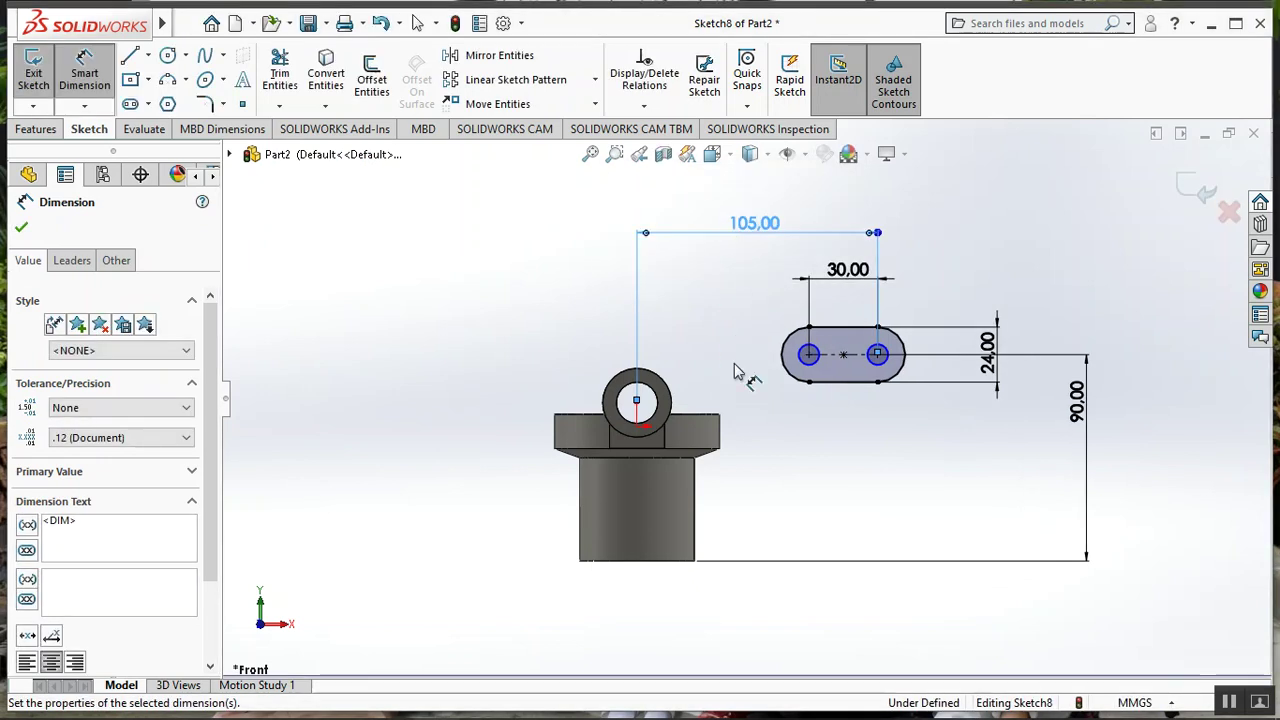
left_click(21, 227)
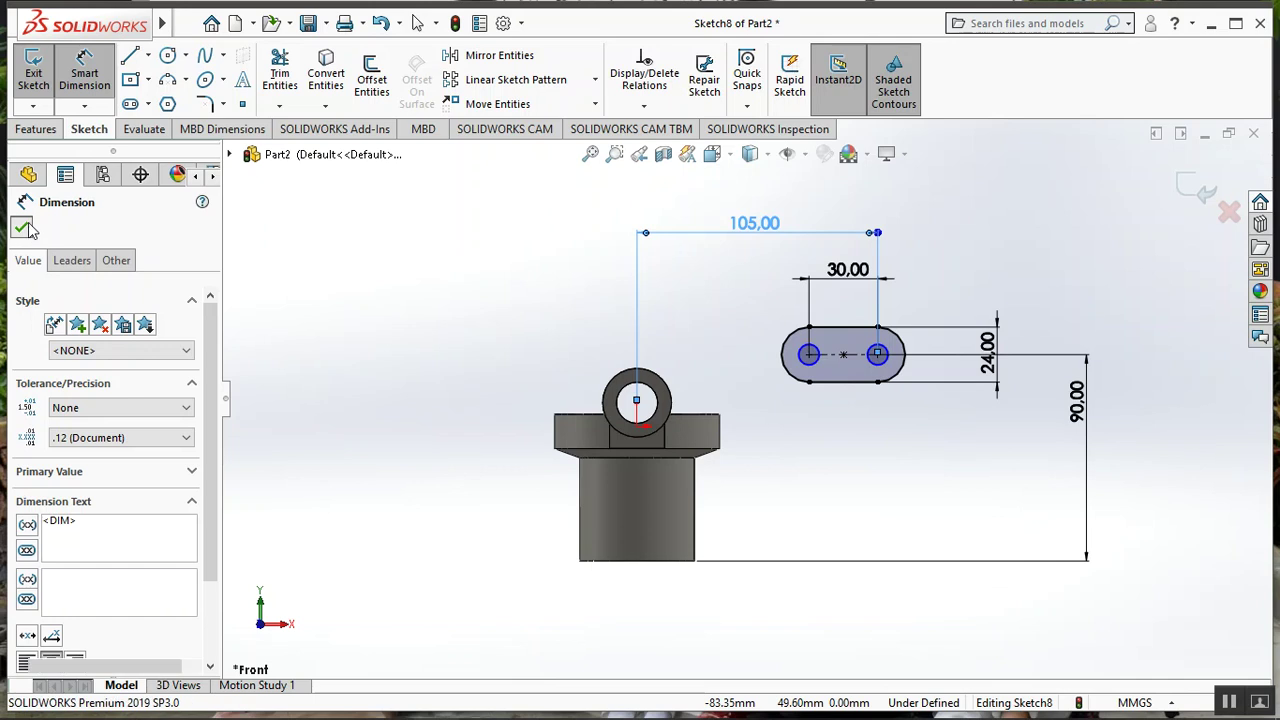
- Extrude the slot sketch 18 mm Mid Plane into the two-hole arm plate
left_click(37, 129)
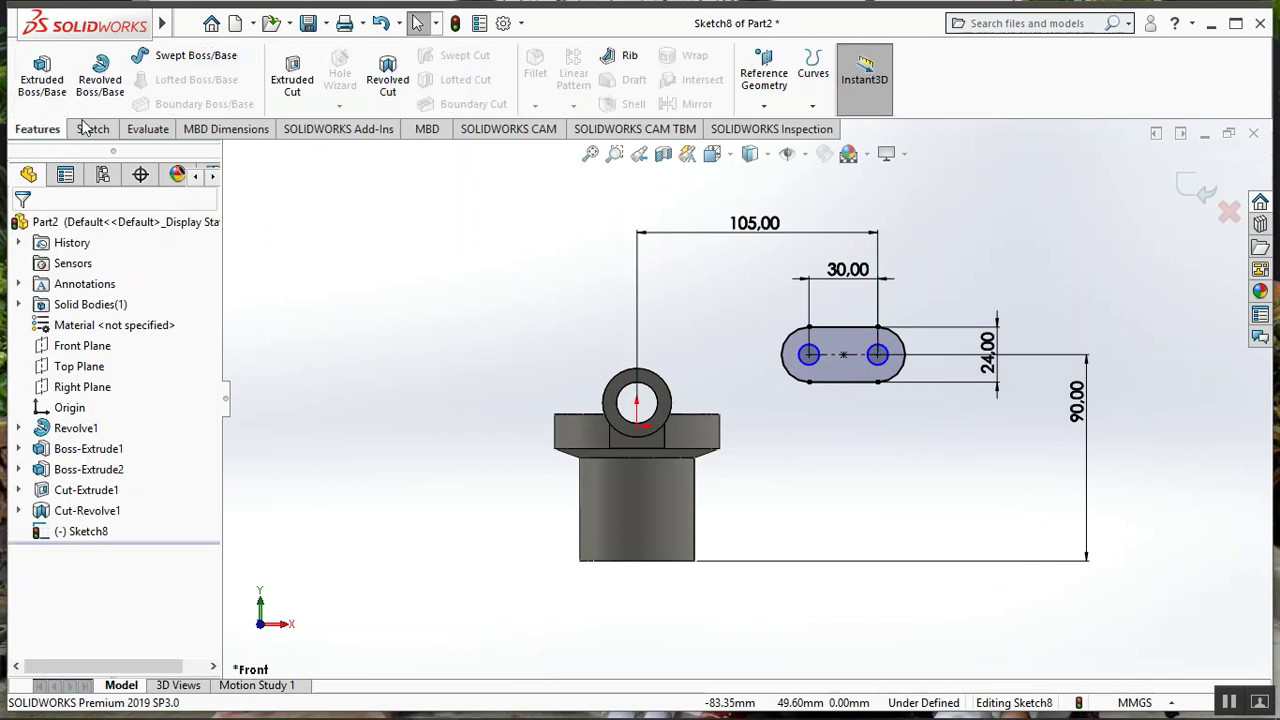
left_click(42, 80)
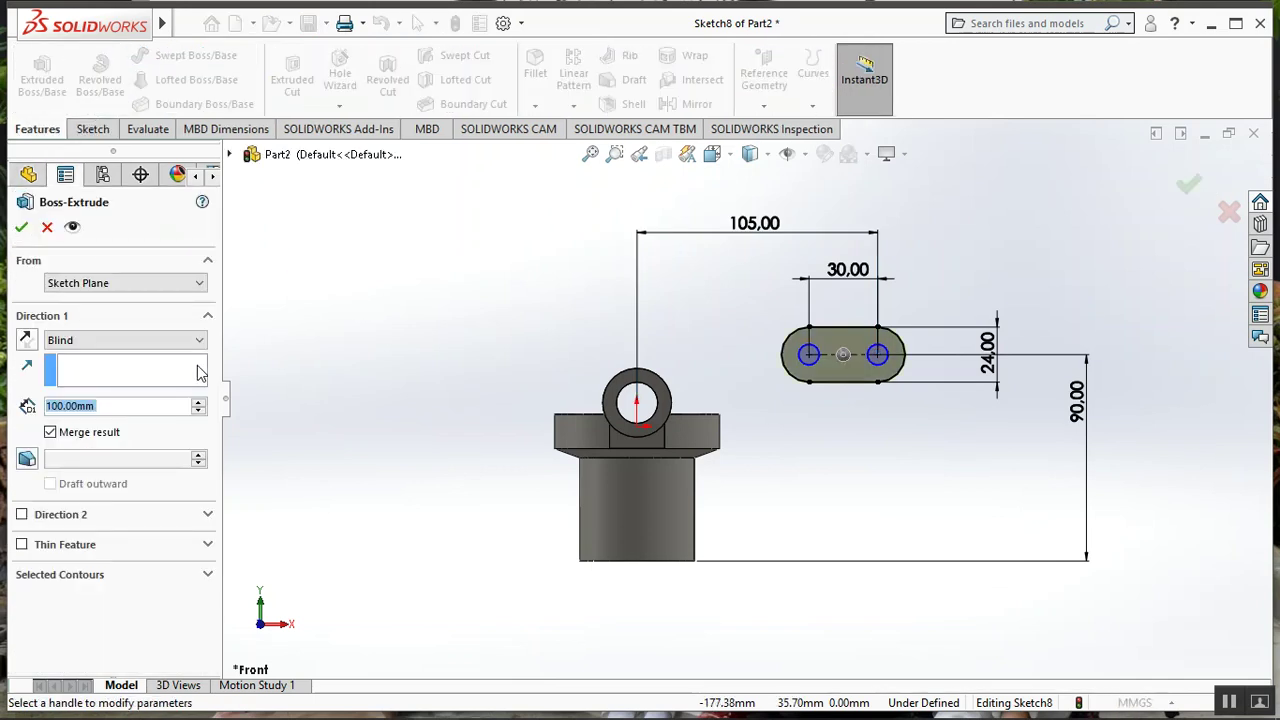
type("1")
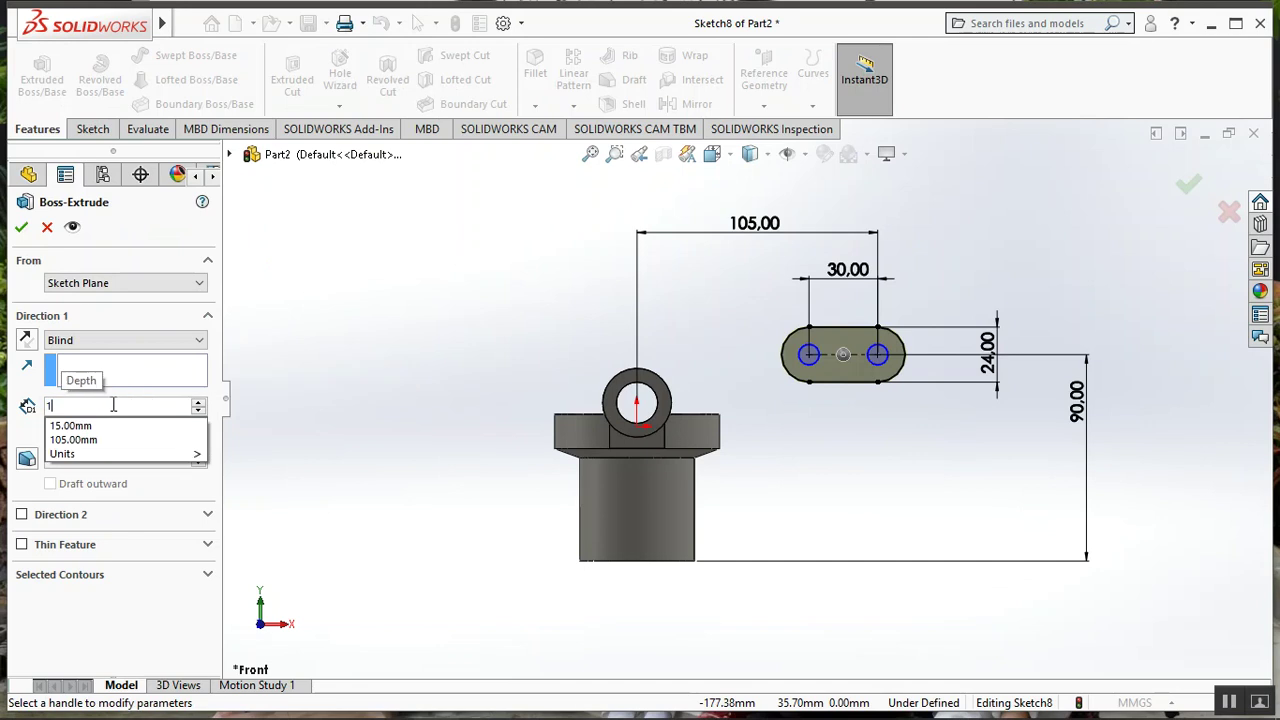
type("0")
key("Return")
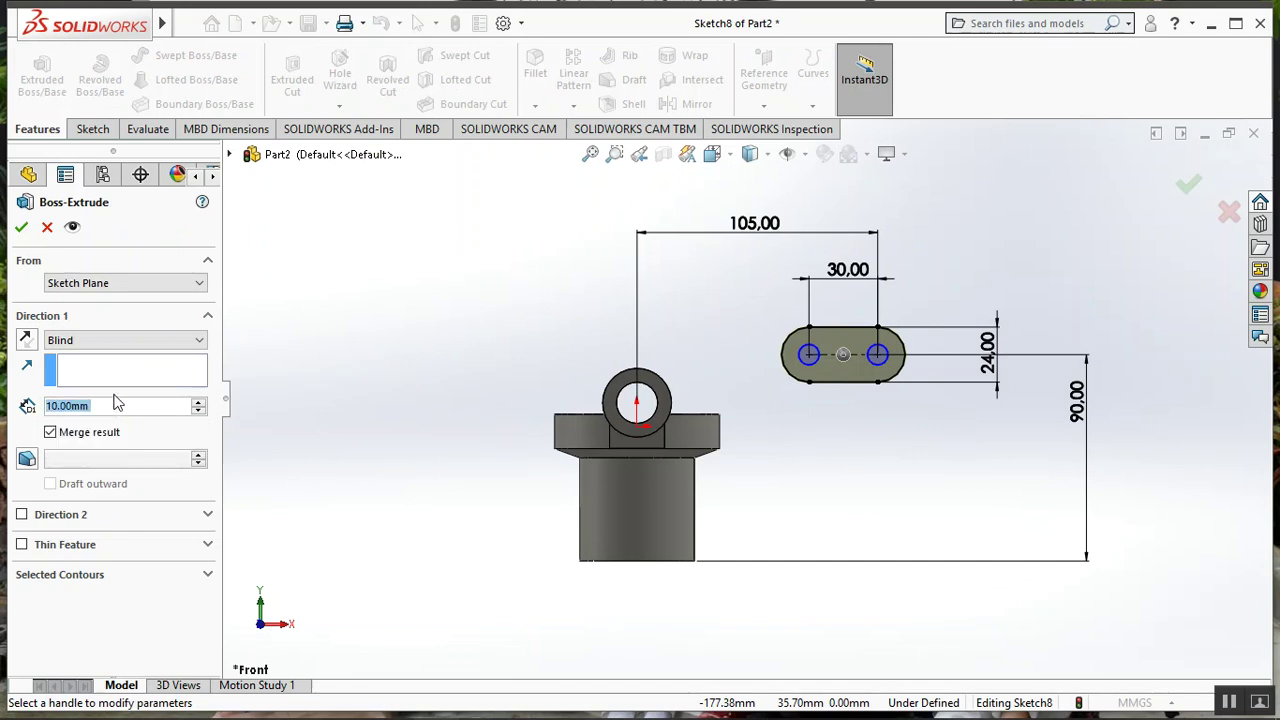
left_click(127, 340)
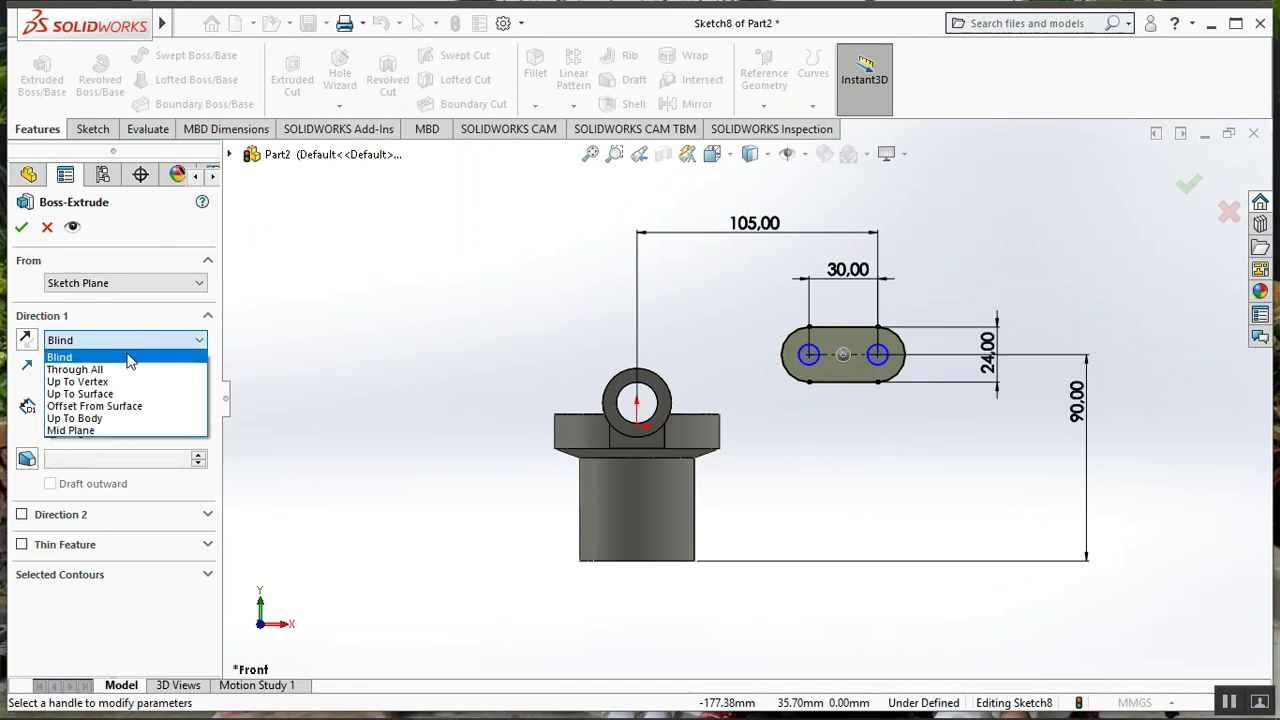
left_click(122, 434)
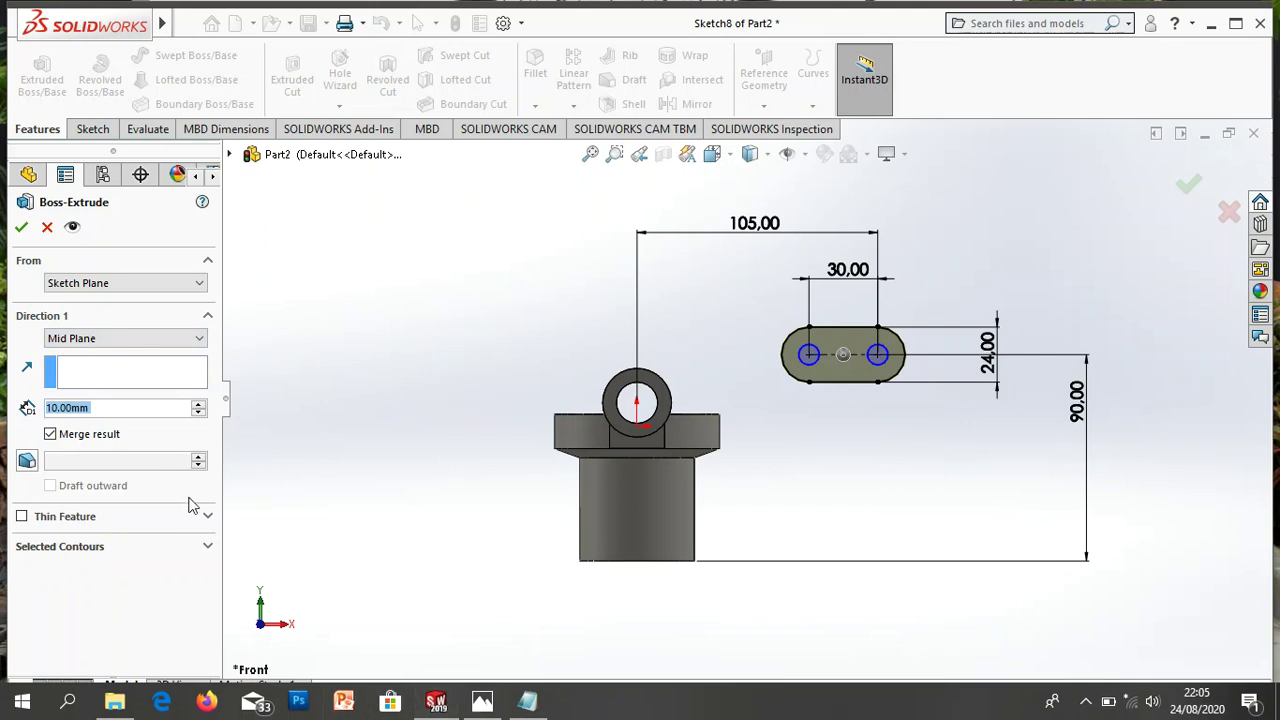
type("18")
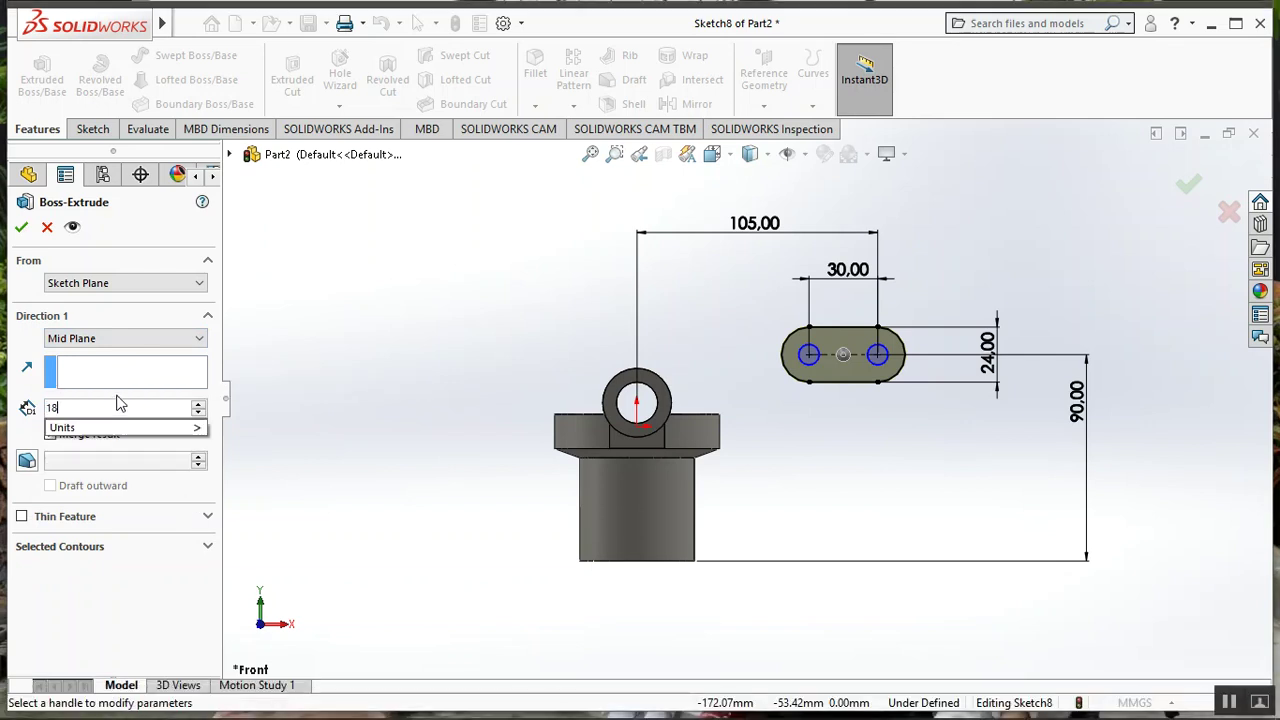
key("Return")
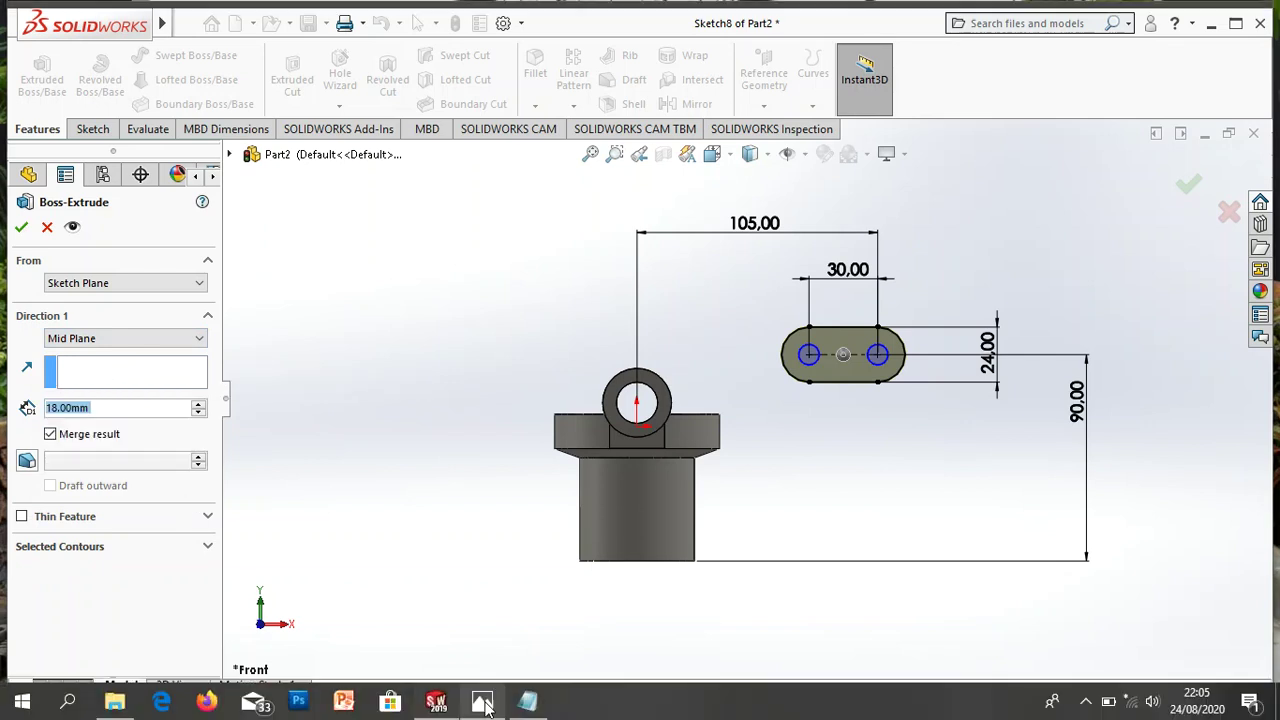
left_click(483, 702)
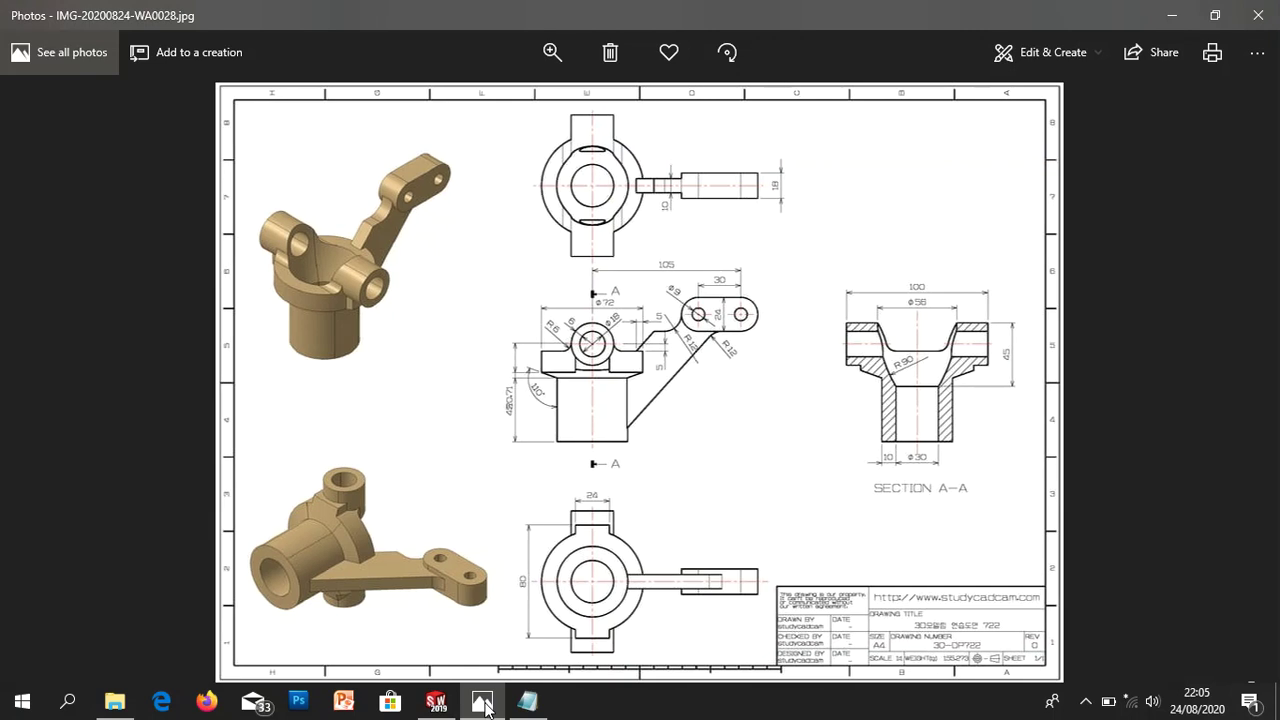
left_click(483, 704)
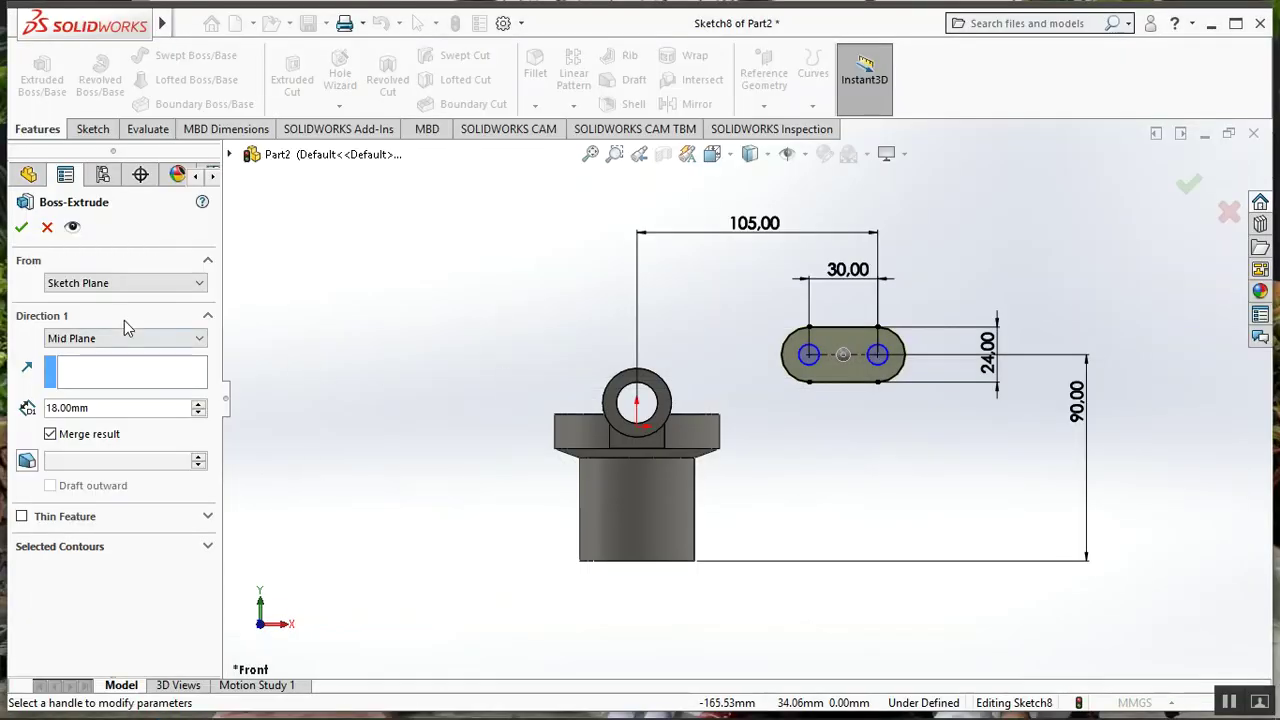
left_click(21, 229)
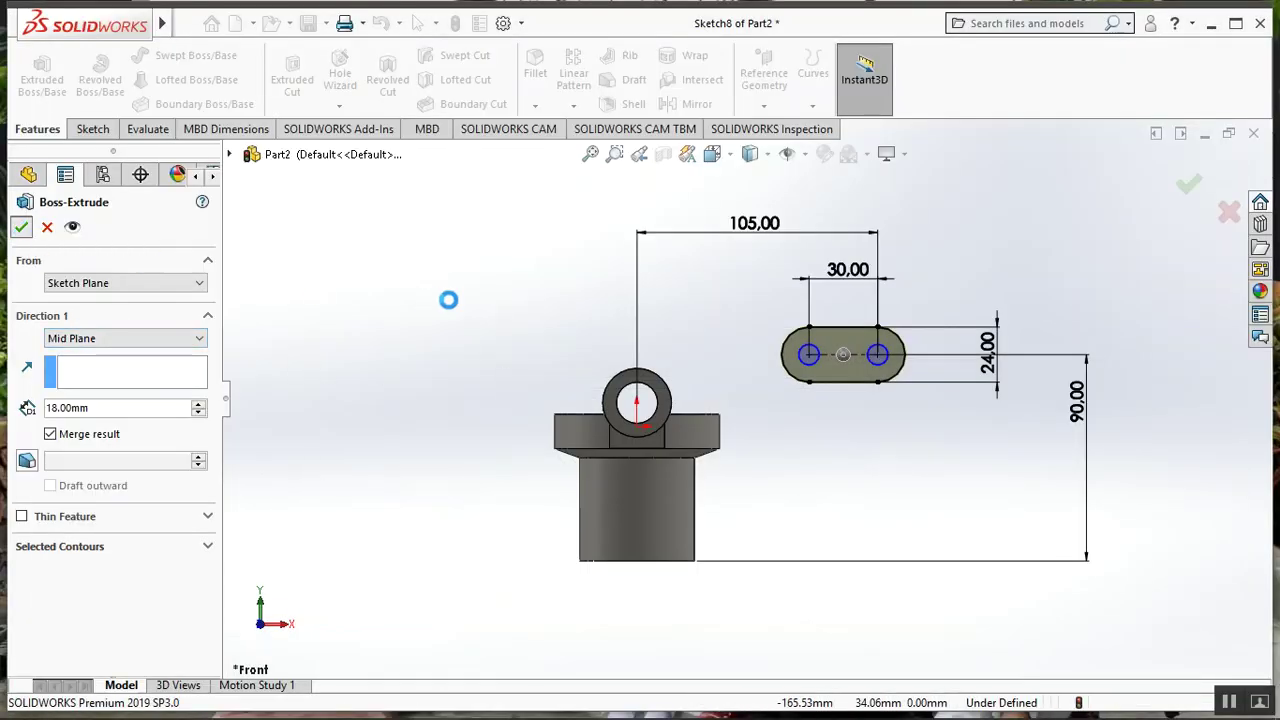
middle_click_drag(450, 308, 450, 333)
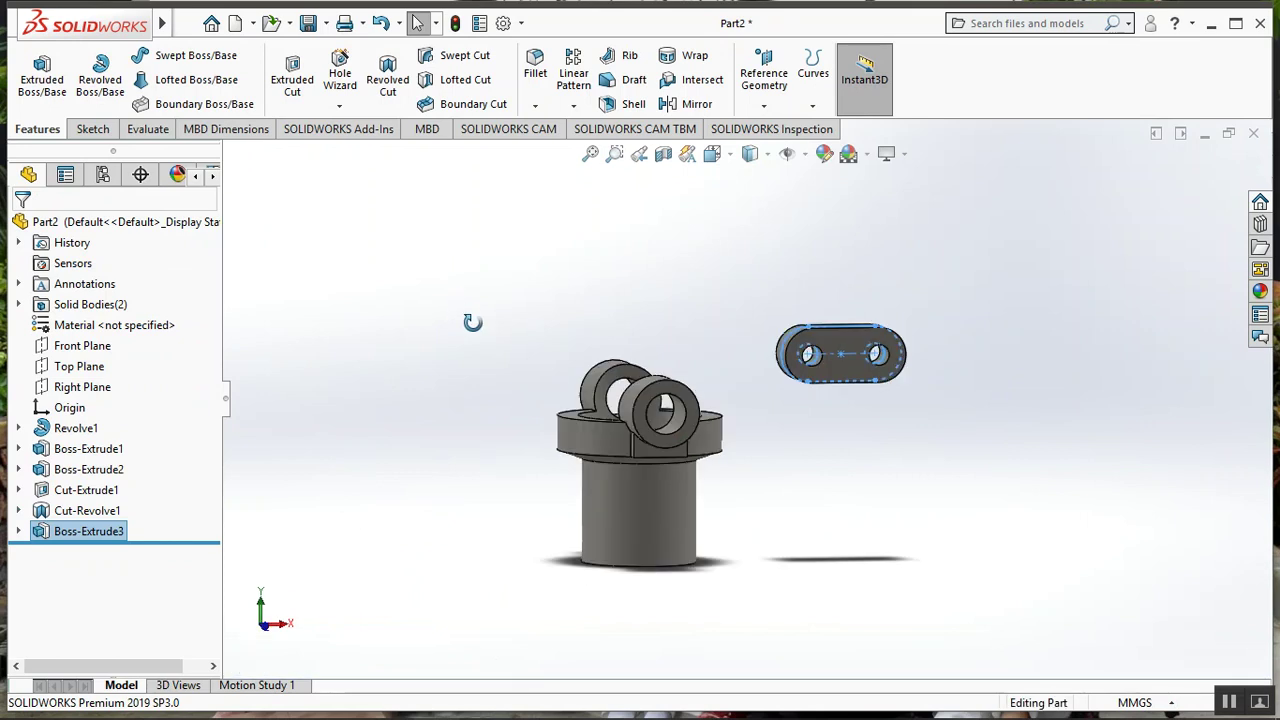
- Return to the front view and start a new sketch on the Front Plane
key("space")
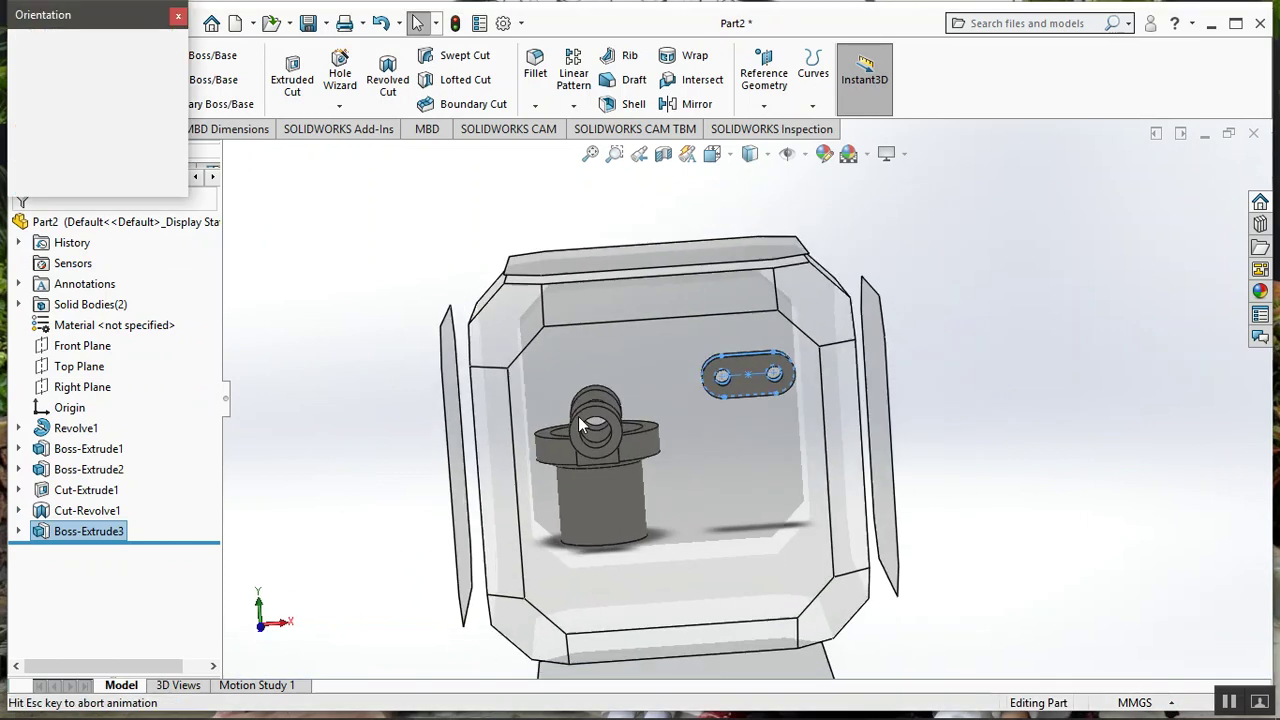
left_click(639, 472)
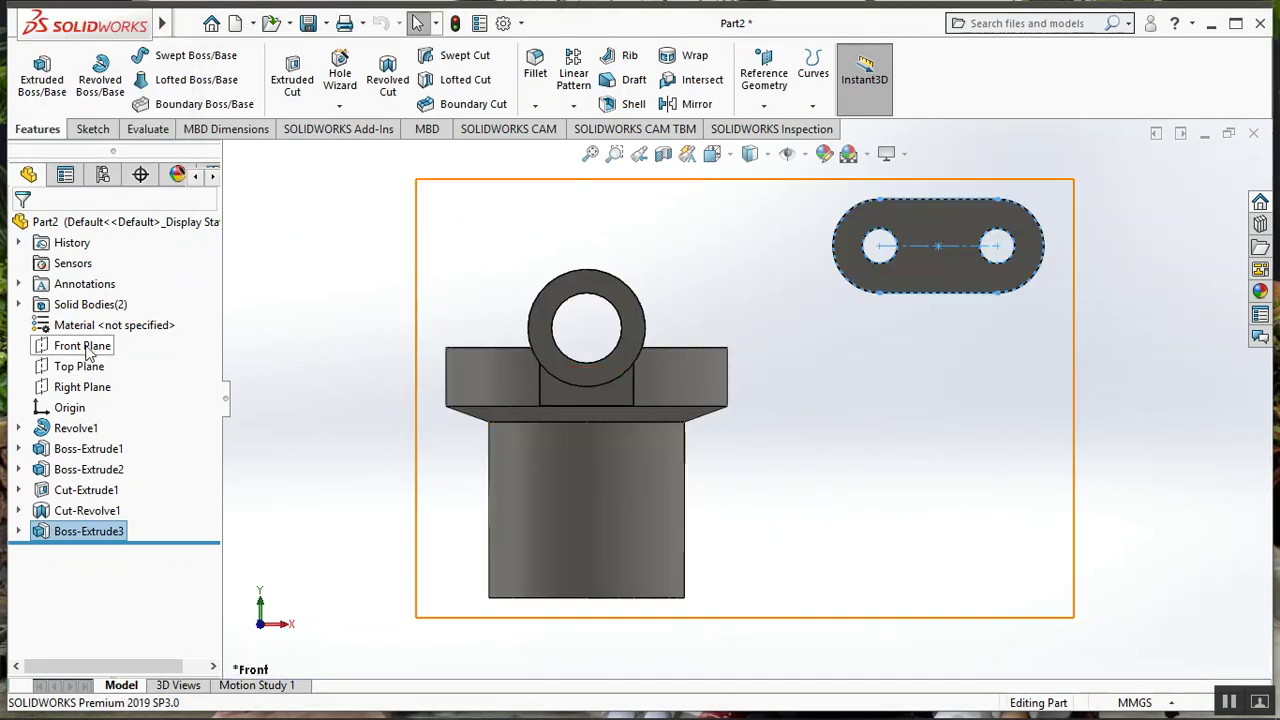
left_click(86, 347)
left_click(104, 318)
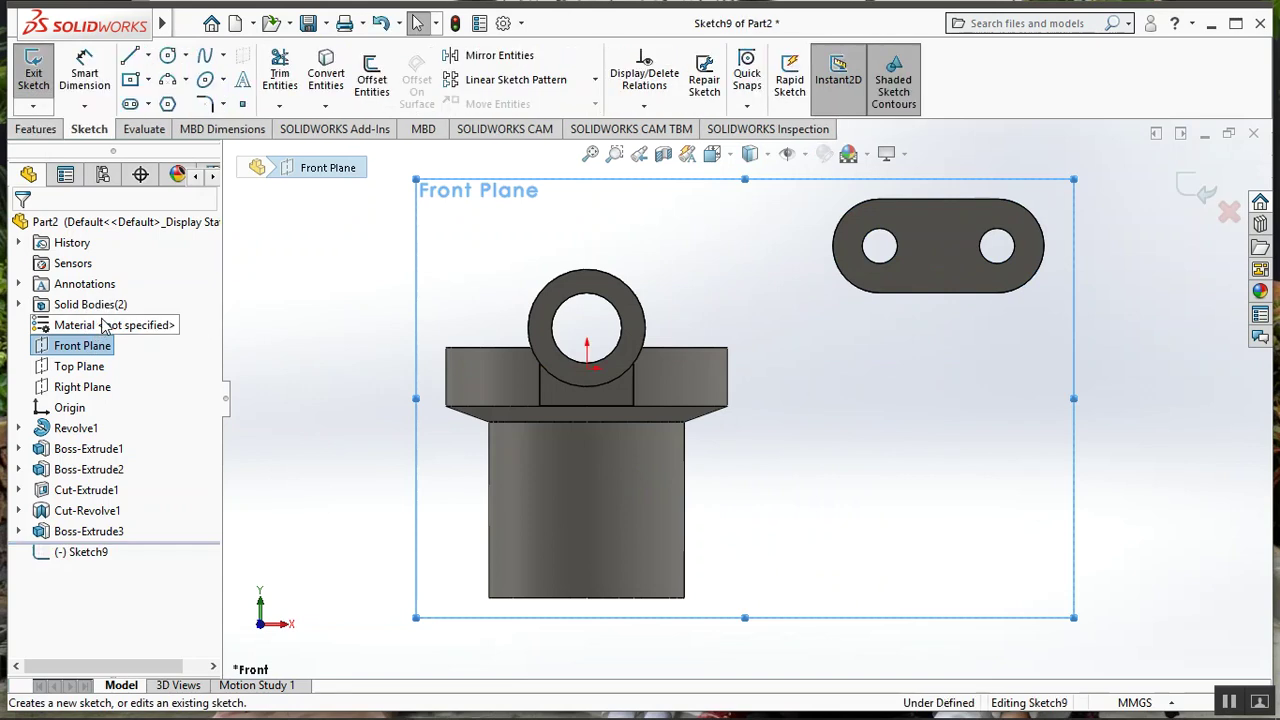
left_click(168, 57)
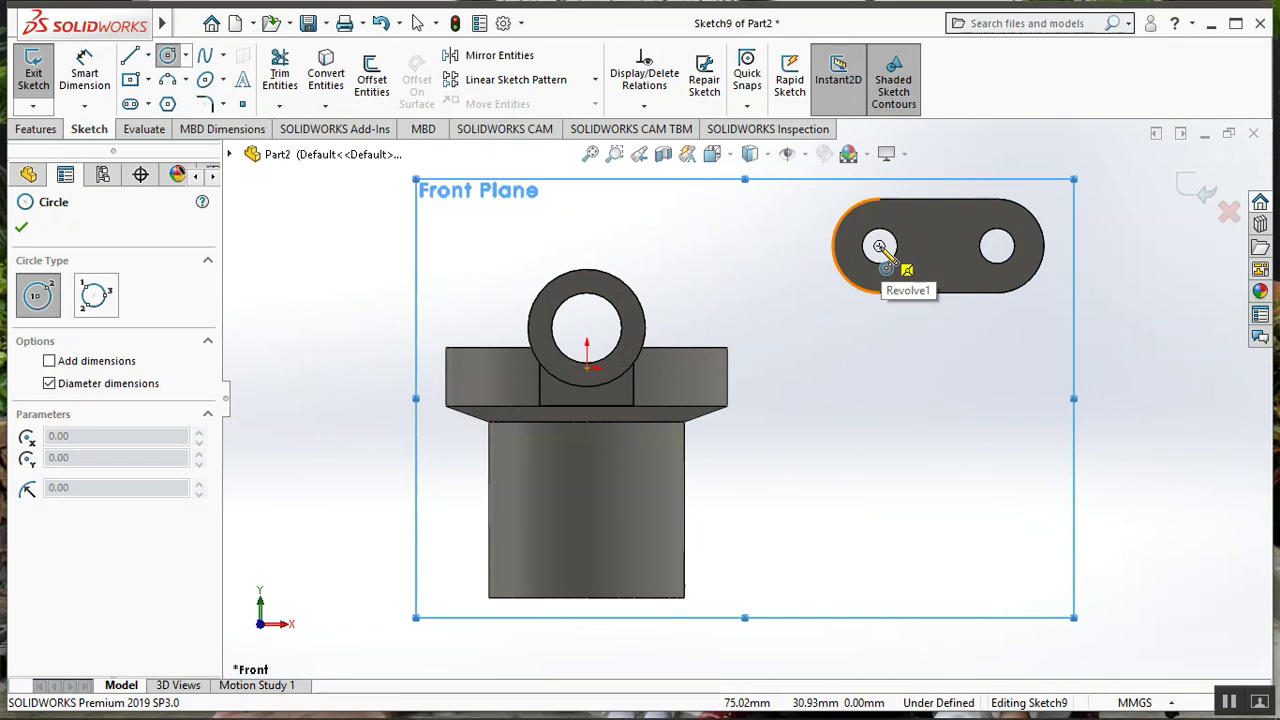
left_click(771, 246)
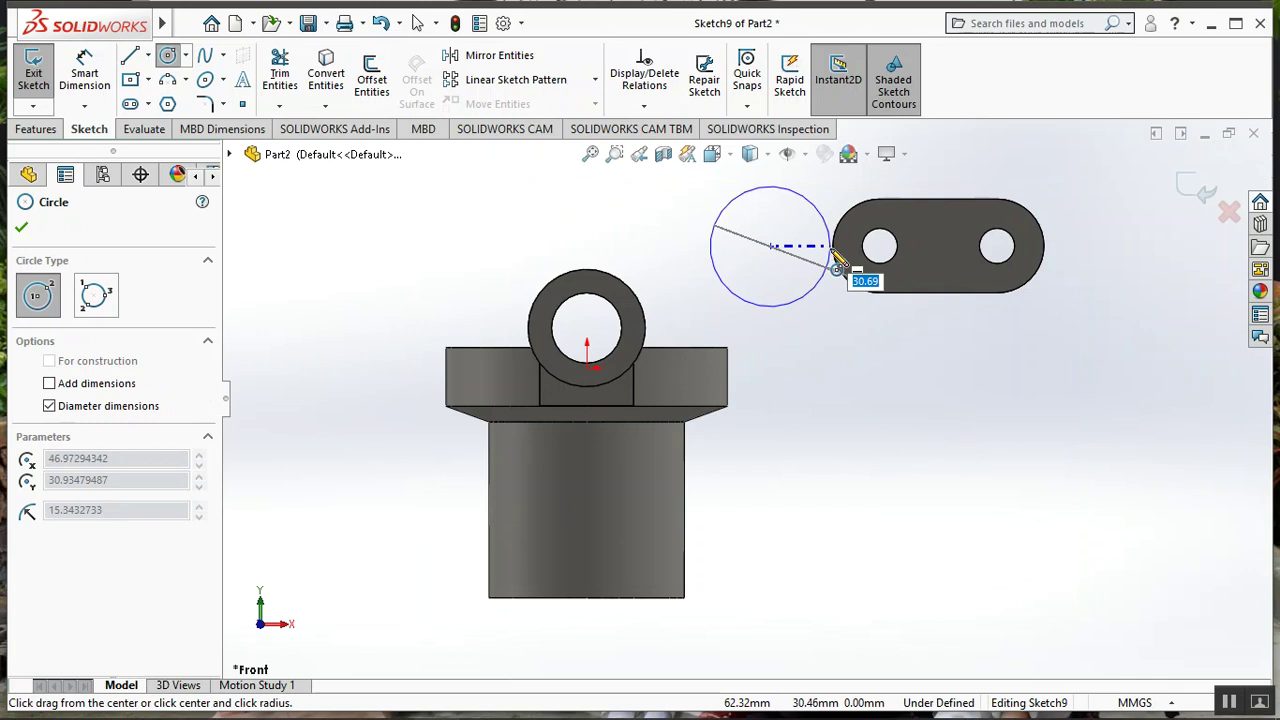
key("Escape")
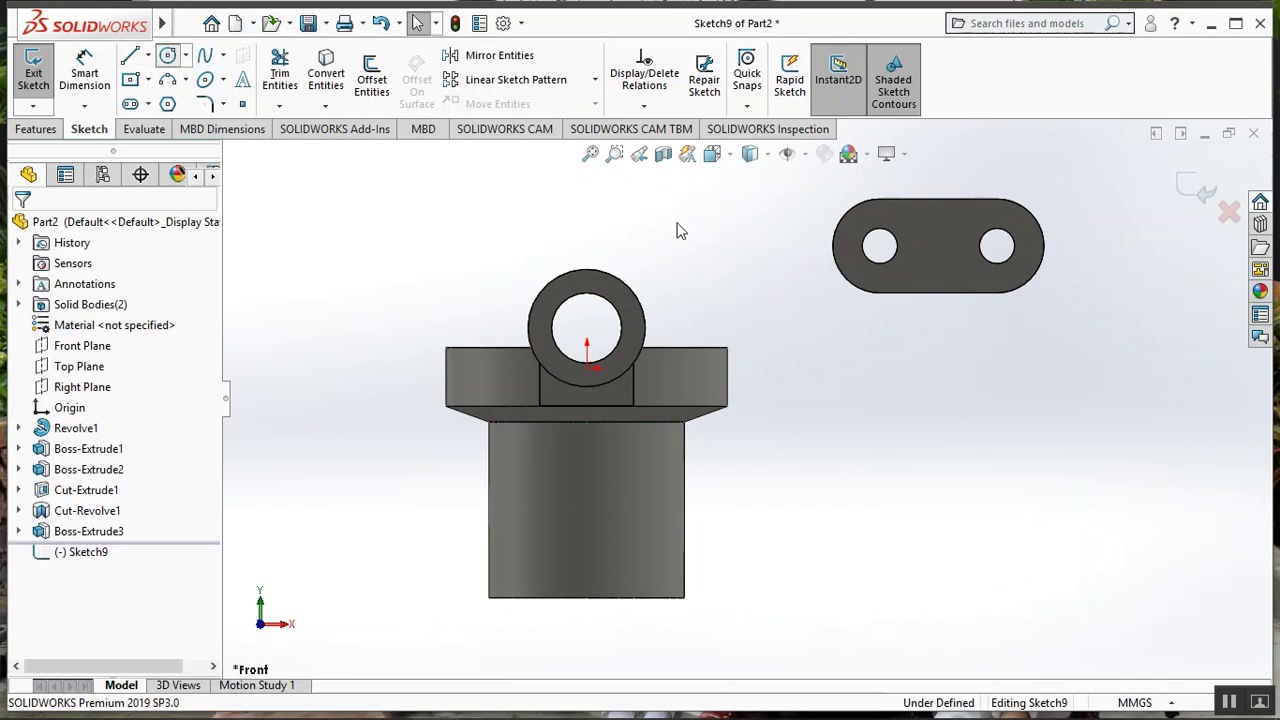
key("Return")
- Draw a circle on the arm's left end and a 12 mm circle tangent to it
left_click(879, 246)
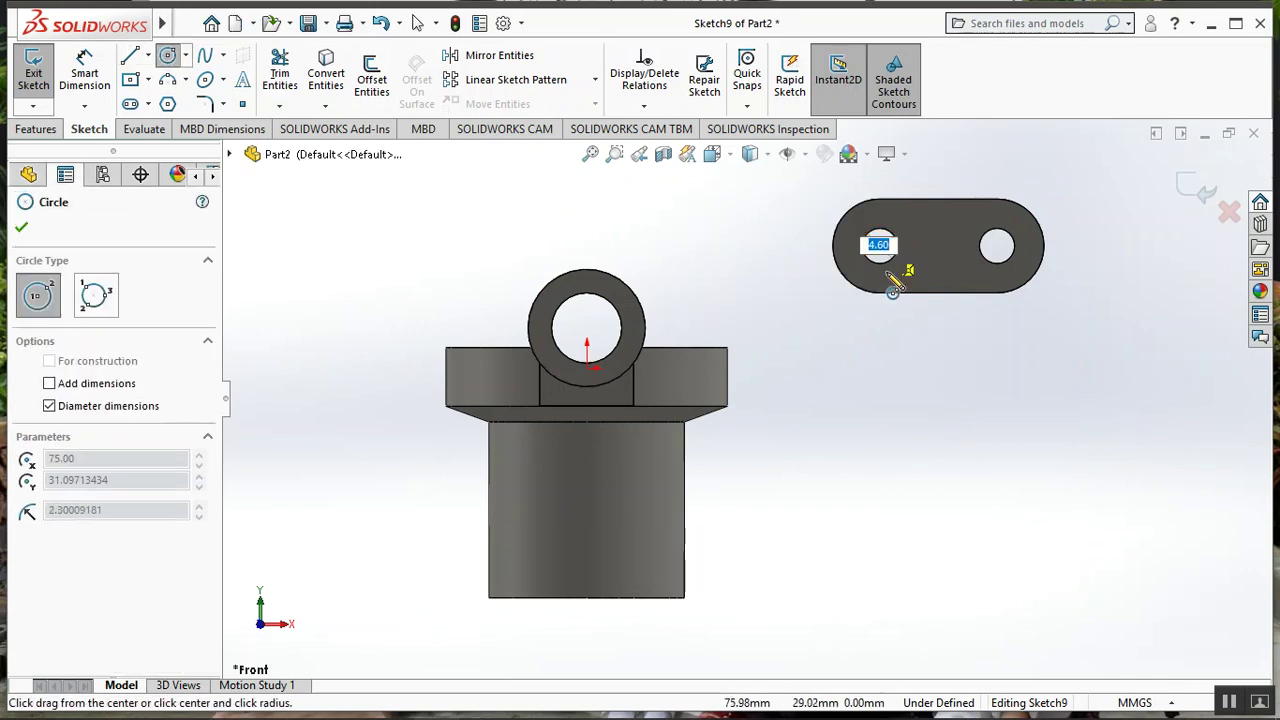
left_click(853, 284)
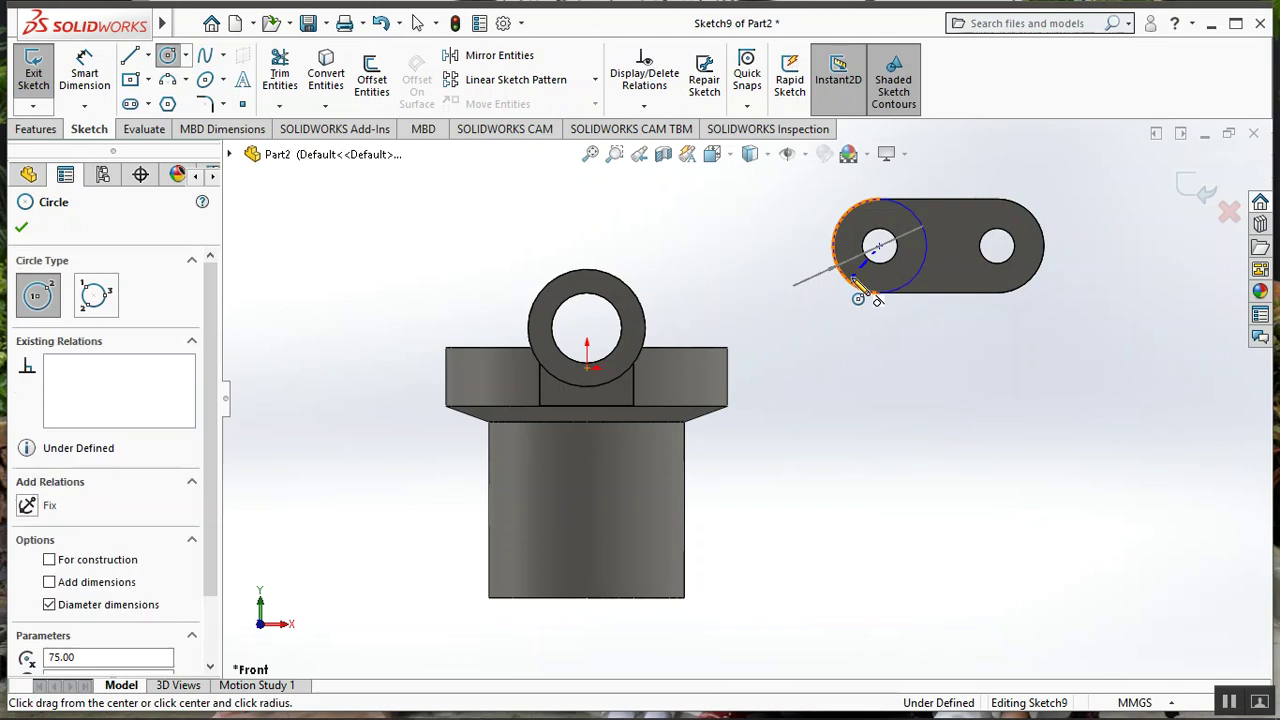
left_click(764, 245)
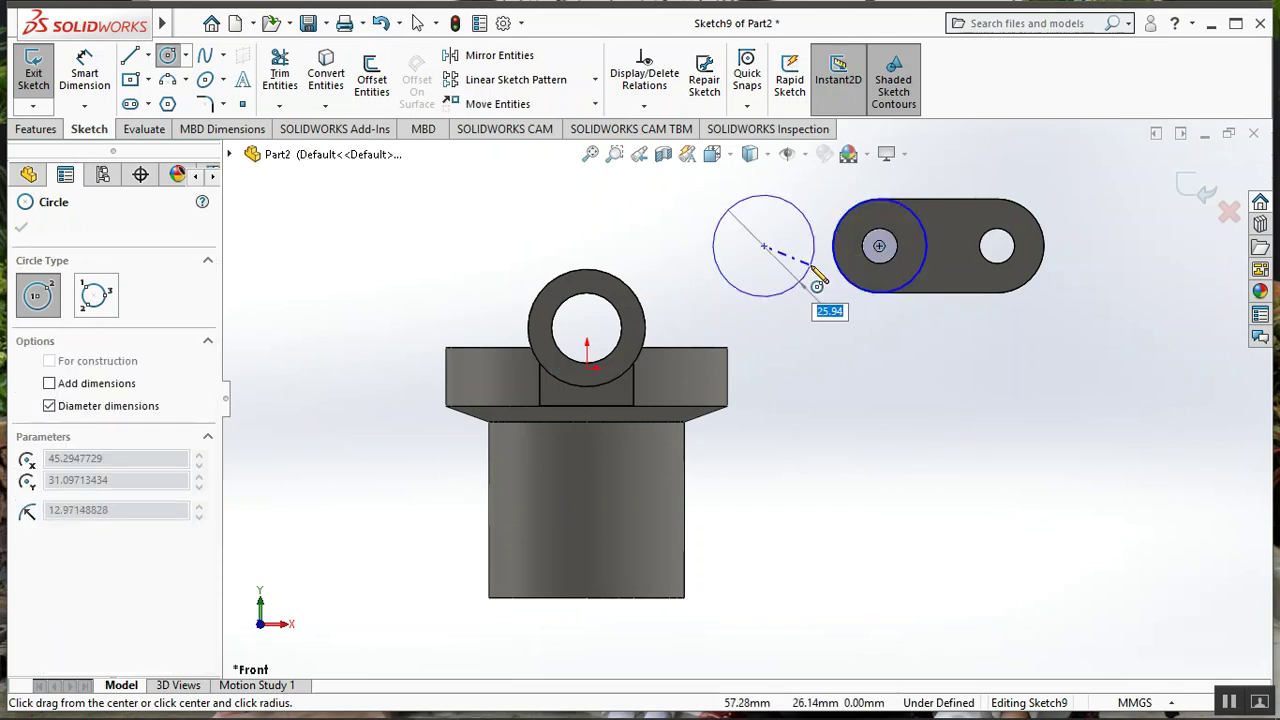
type("12")
key("Return")
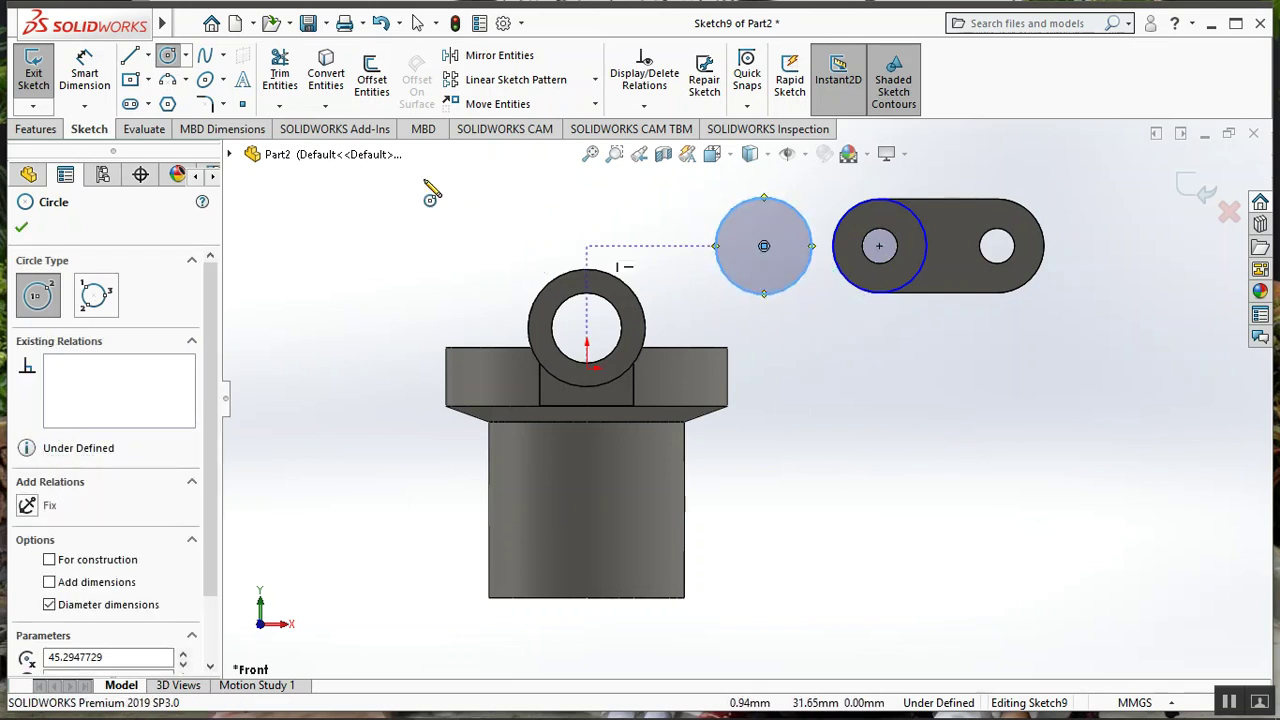
key("Escape")
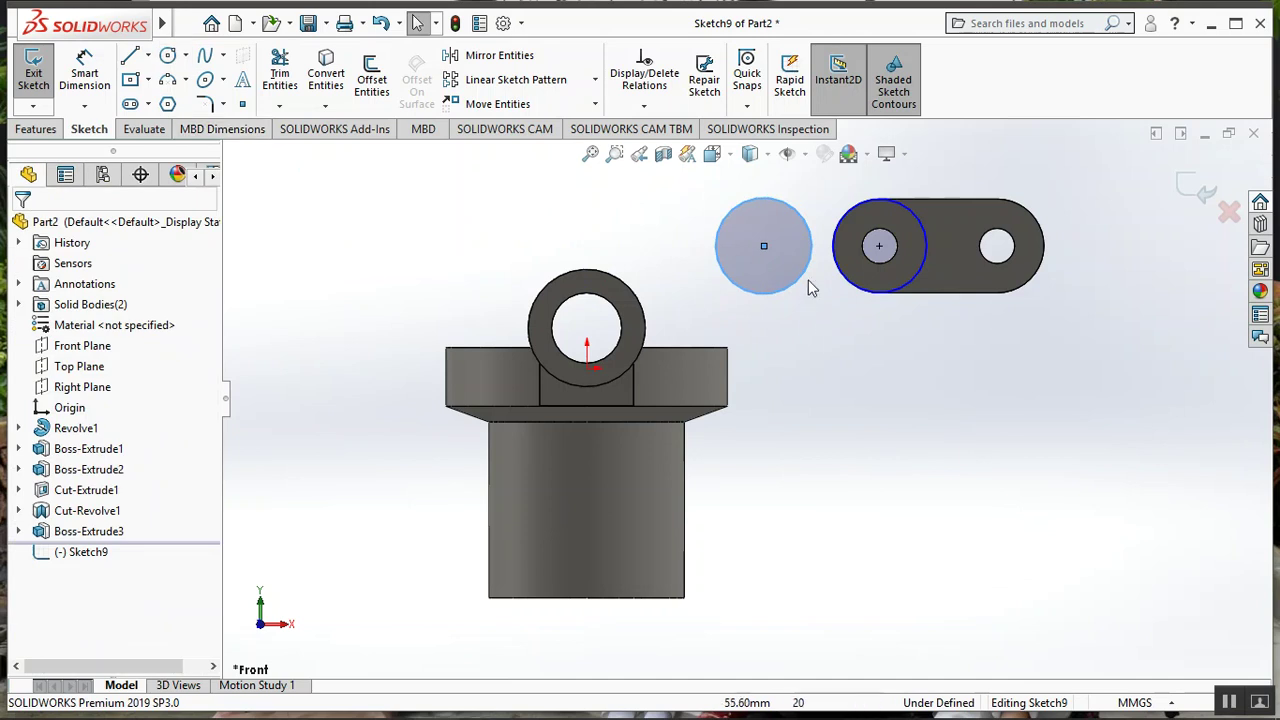
left_click(840, 269, "ctrl")
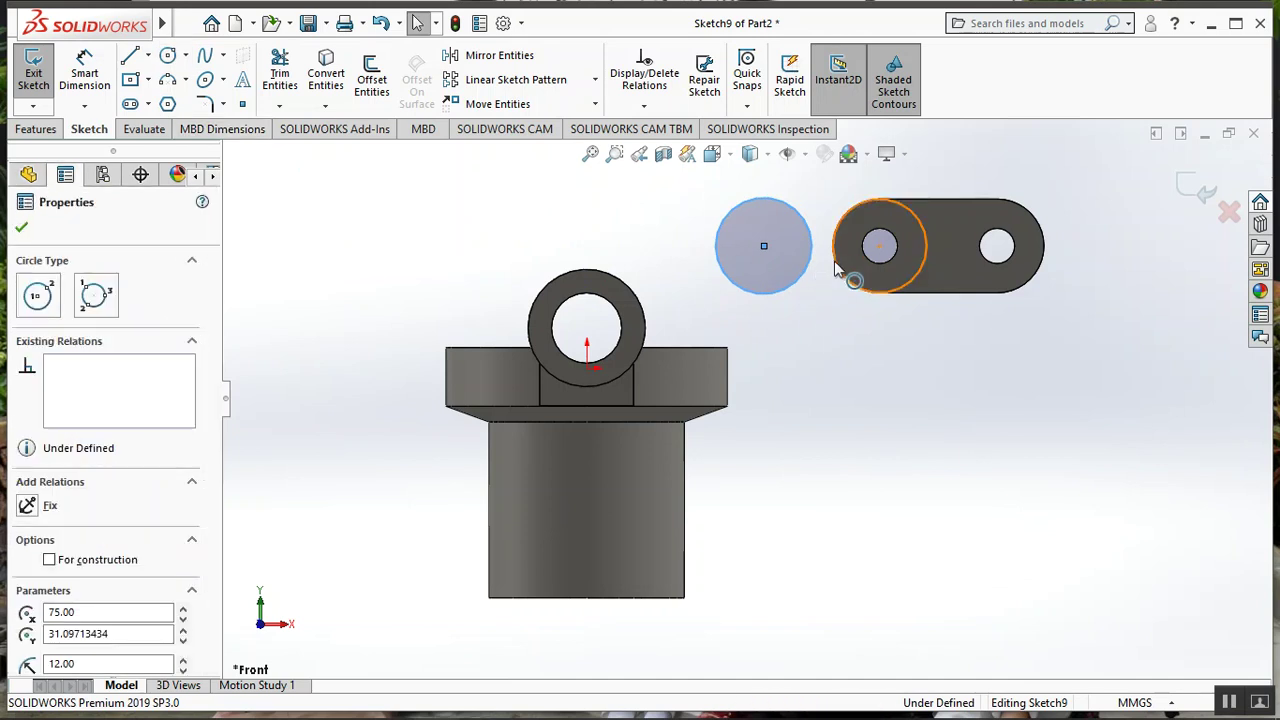
left_click(28, 553)
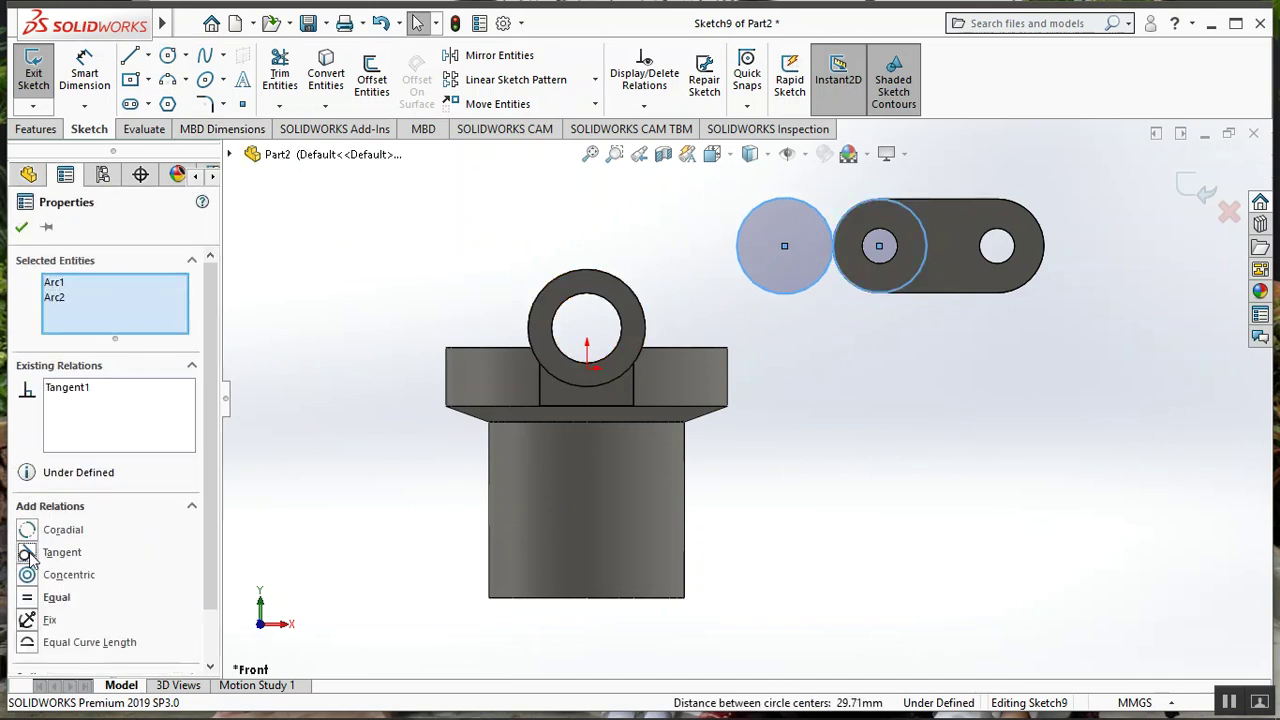
left_click(21, 229)
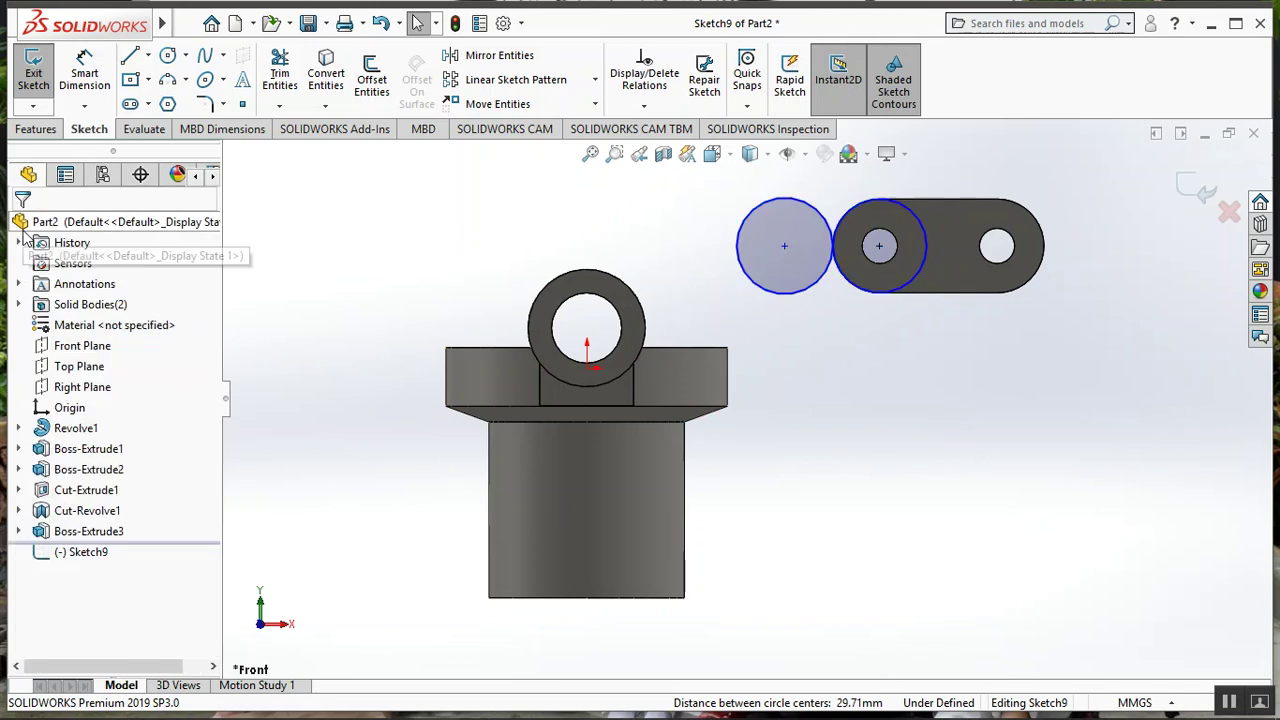
- Draw a 5 mm line from the flange's top-right corner, then a line tangent to the circle
left_click(133, 59)
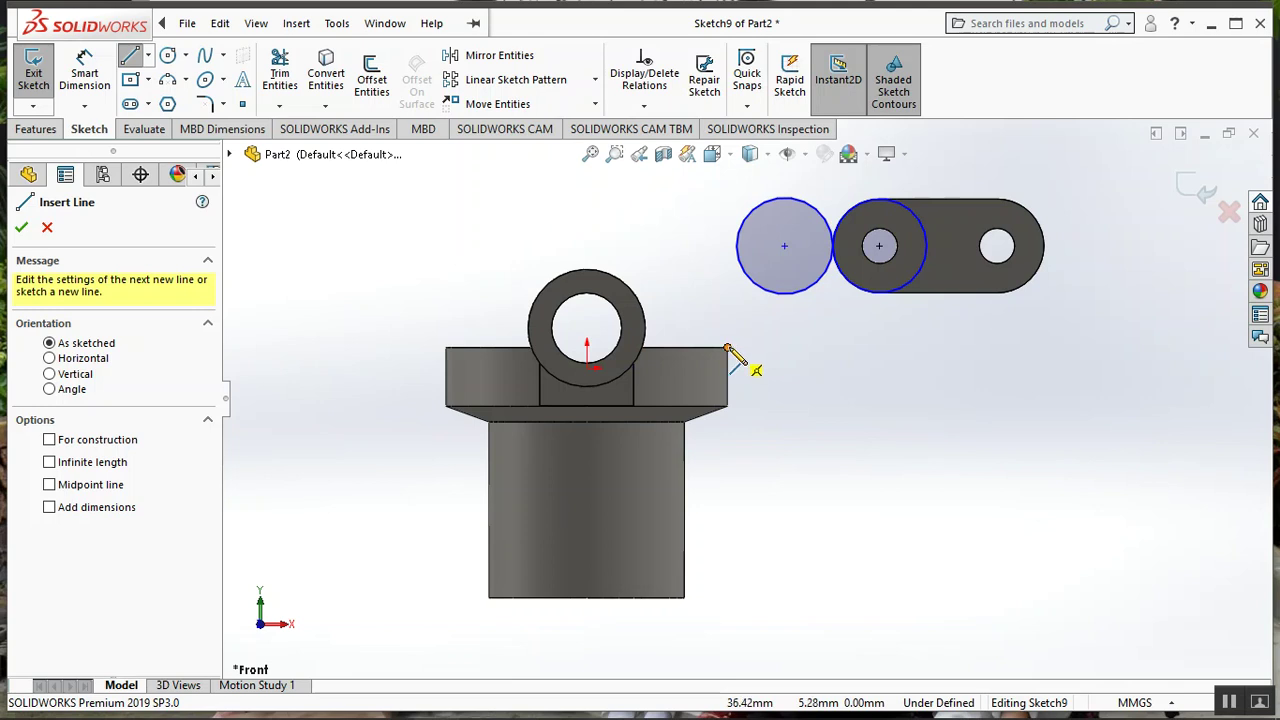
left_click(727, 348)
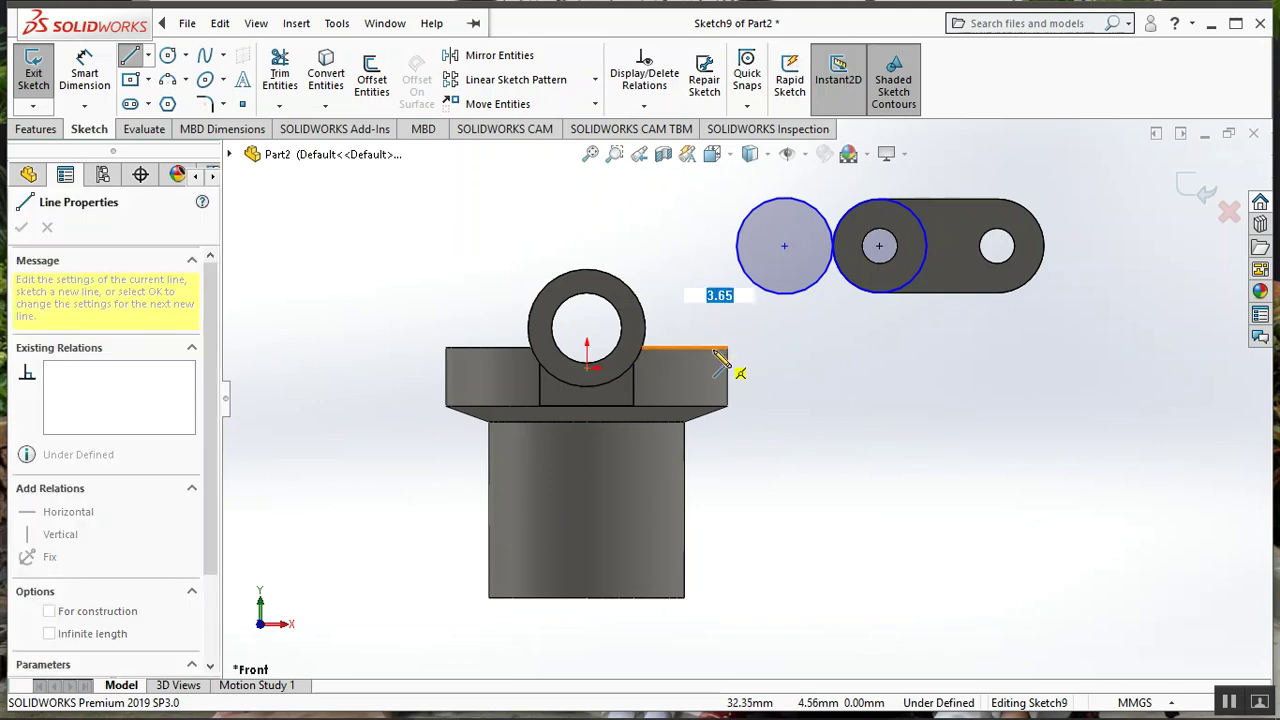
type("5")
key("Return")
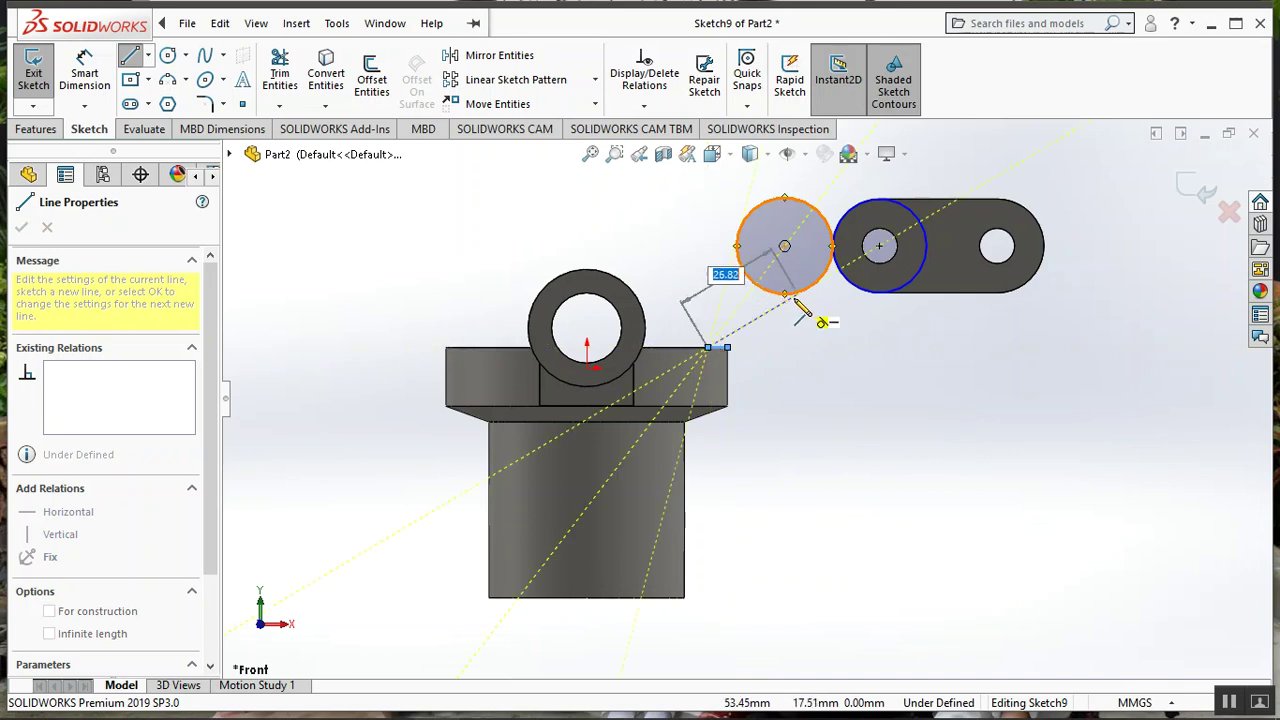
left_click(785, 295)
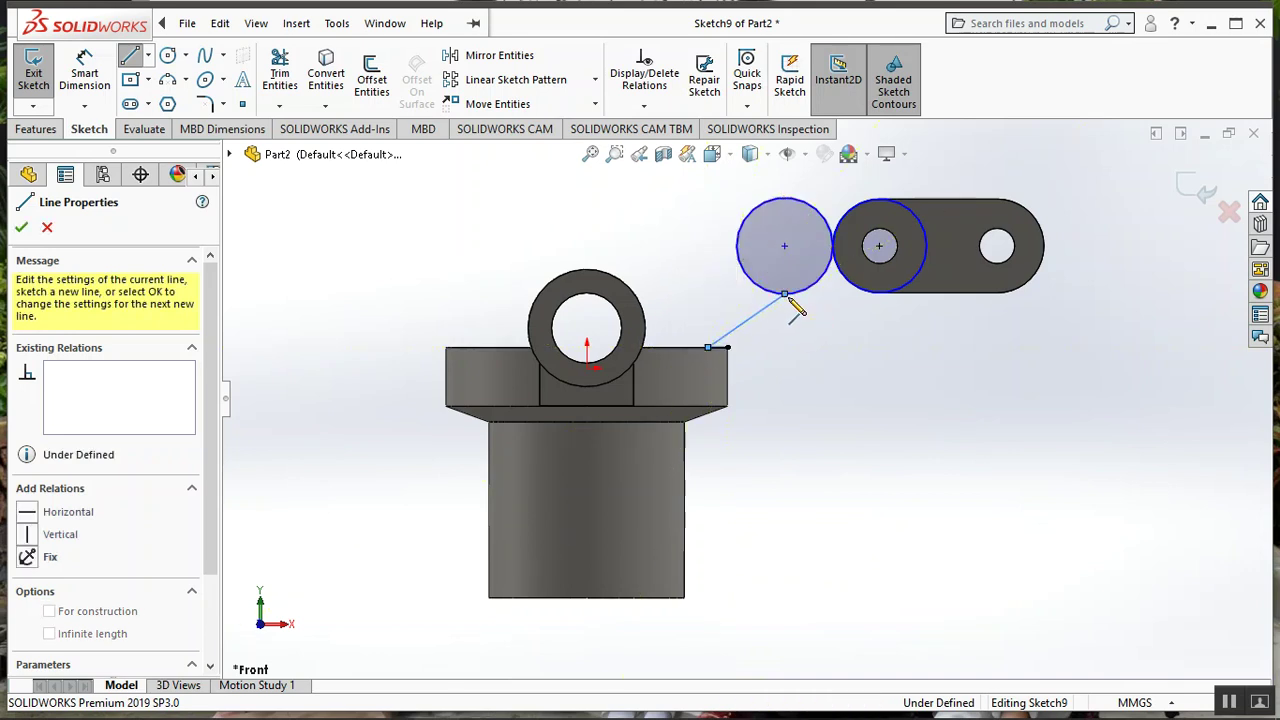
key("Escape")
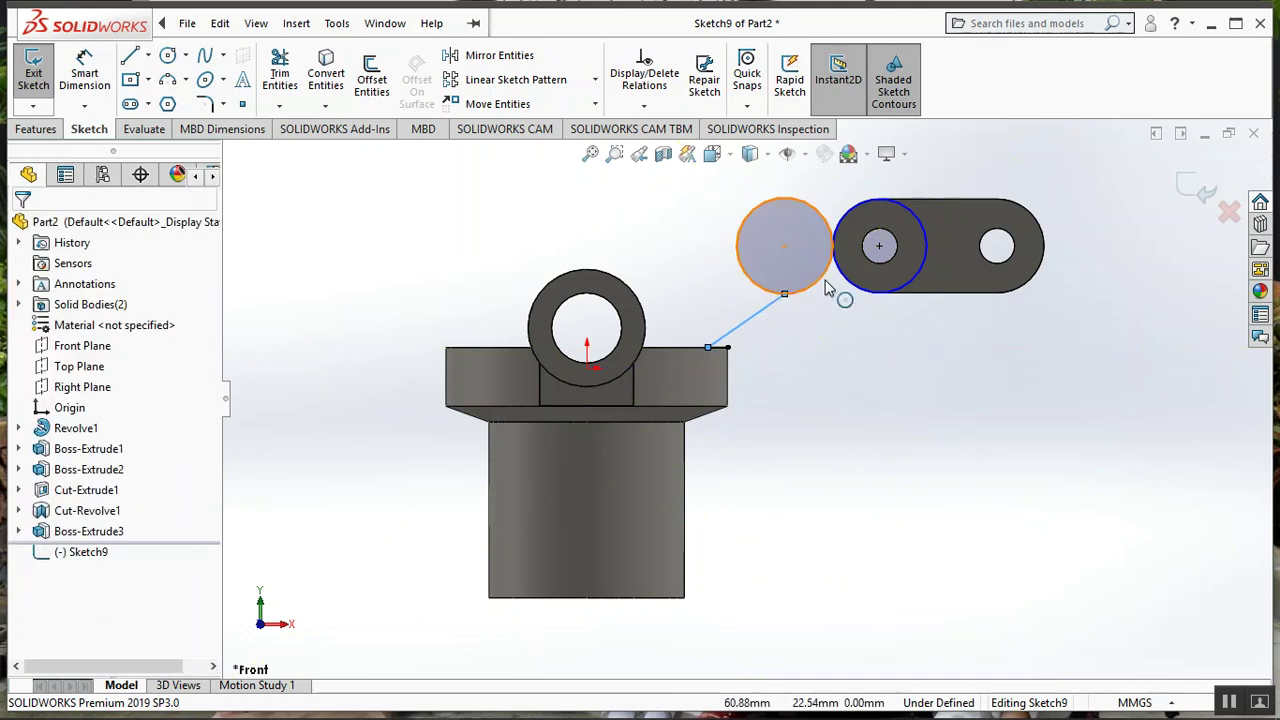
left_click(280, 78)
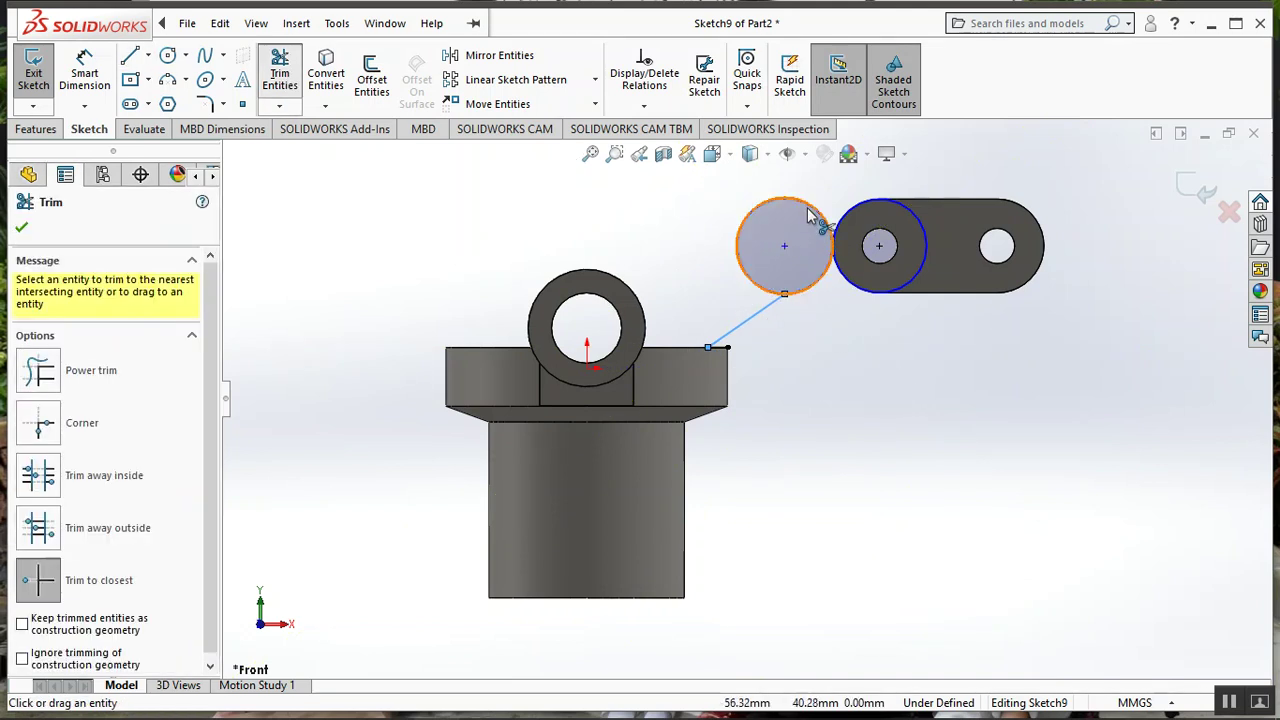
- Undo the circle trim, delete the diagonal connecting line and begin a new line
left_click(810, 210)
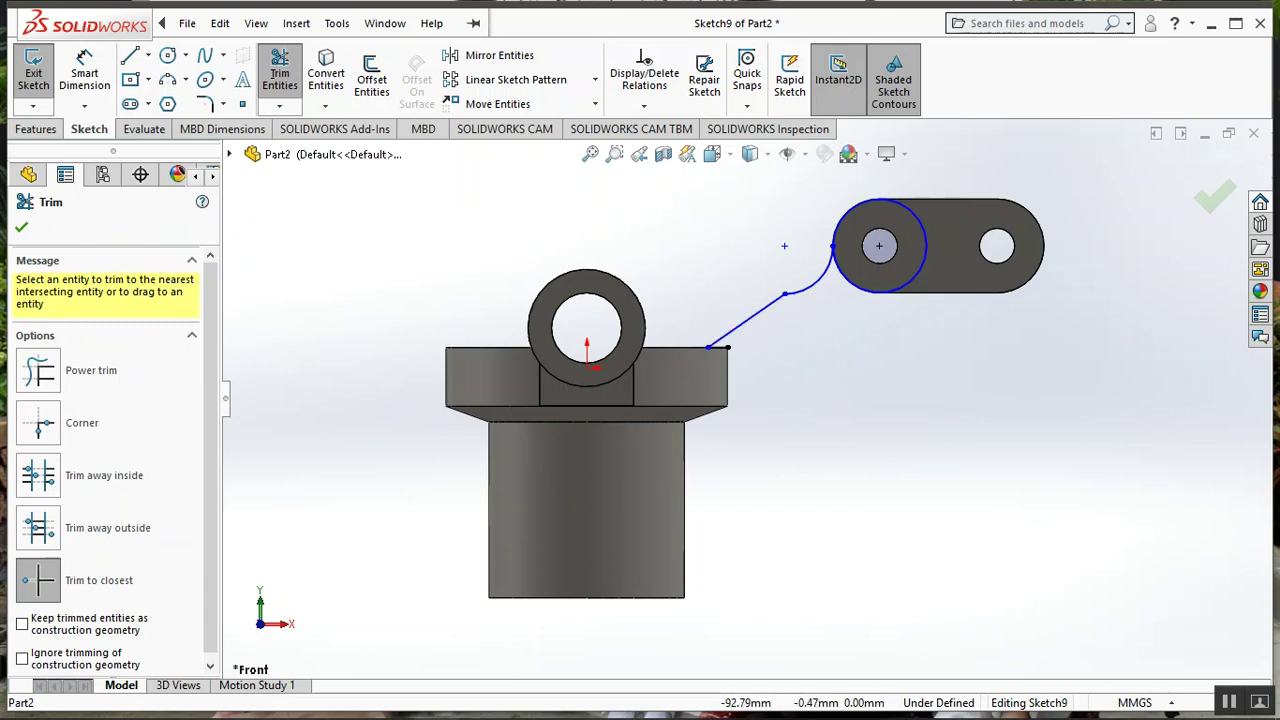
left_click(482, 702)
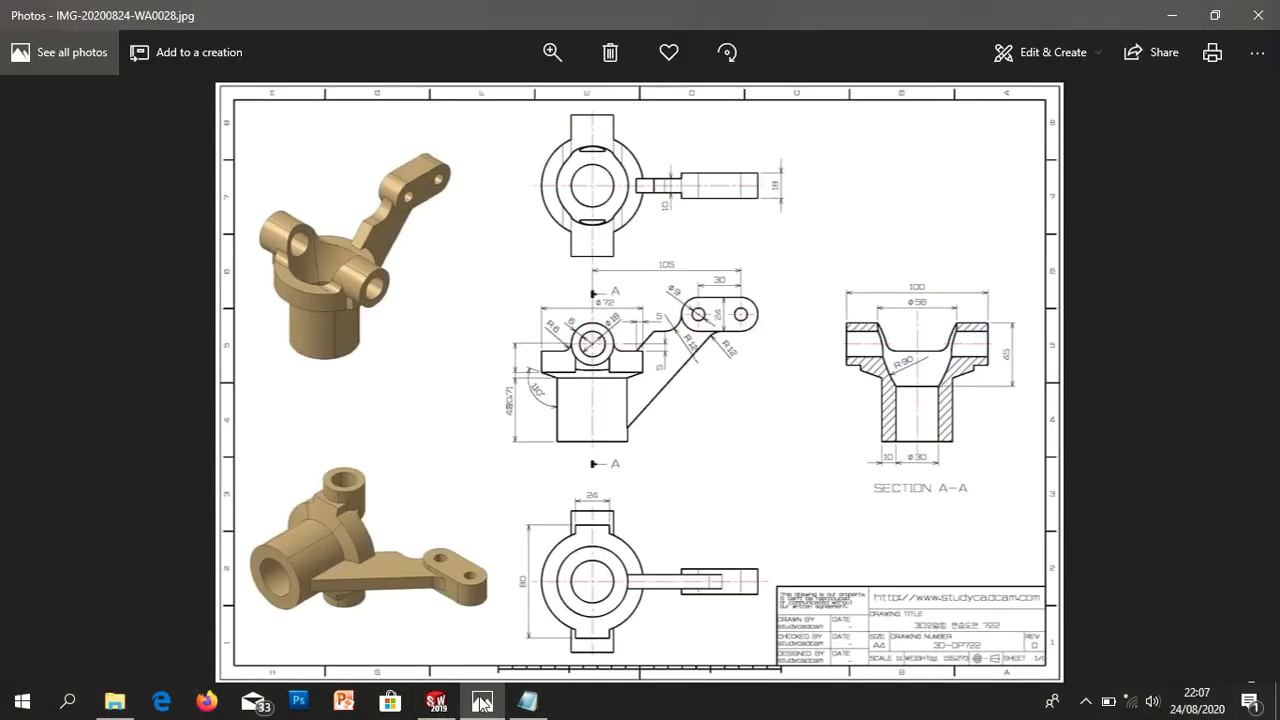
left_click(482, 702)
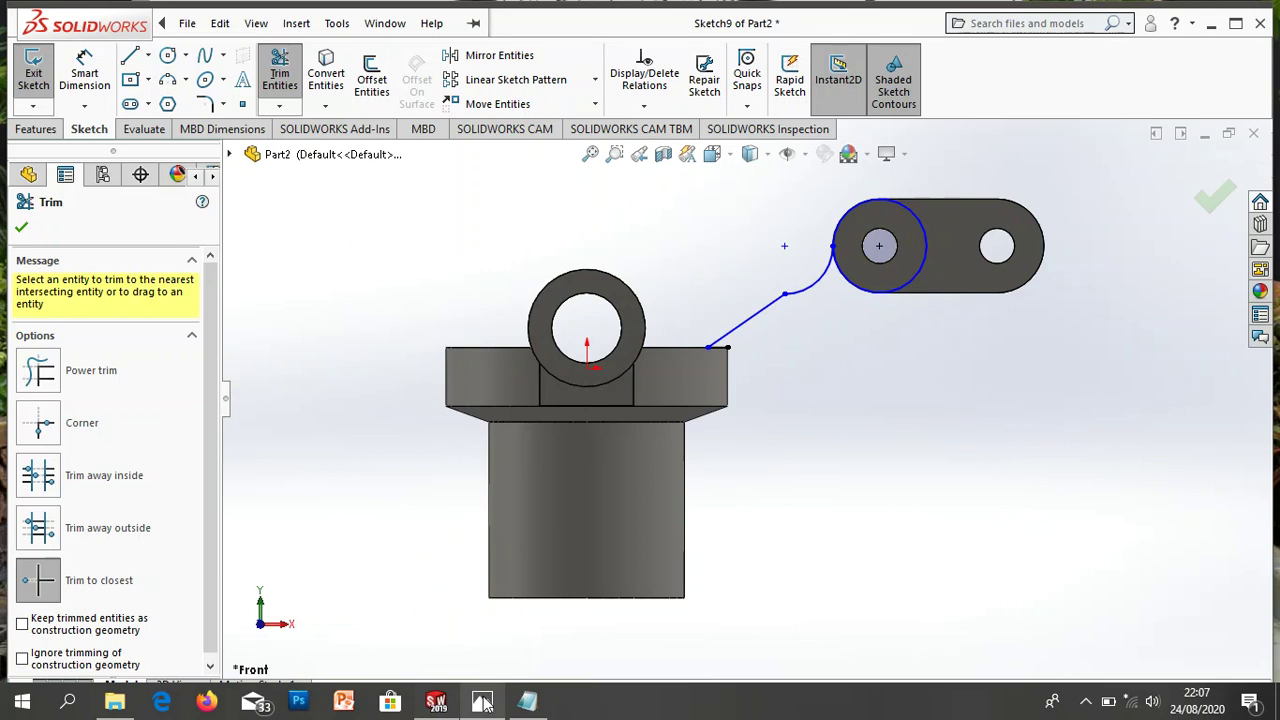
key("Escape")
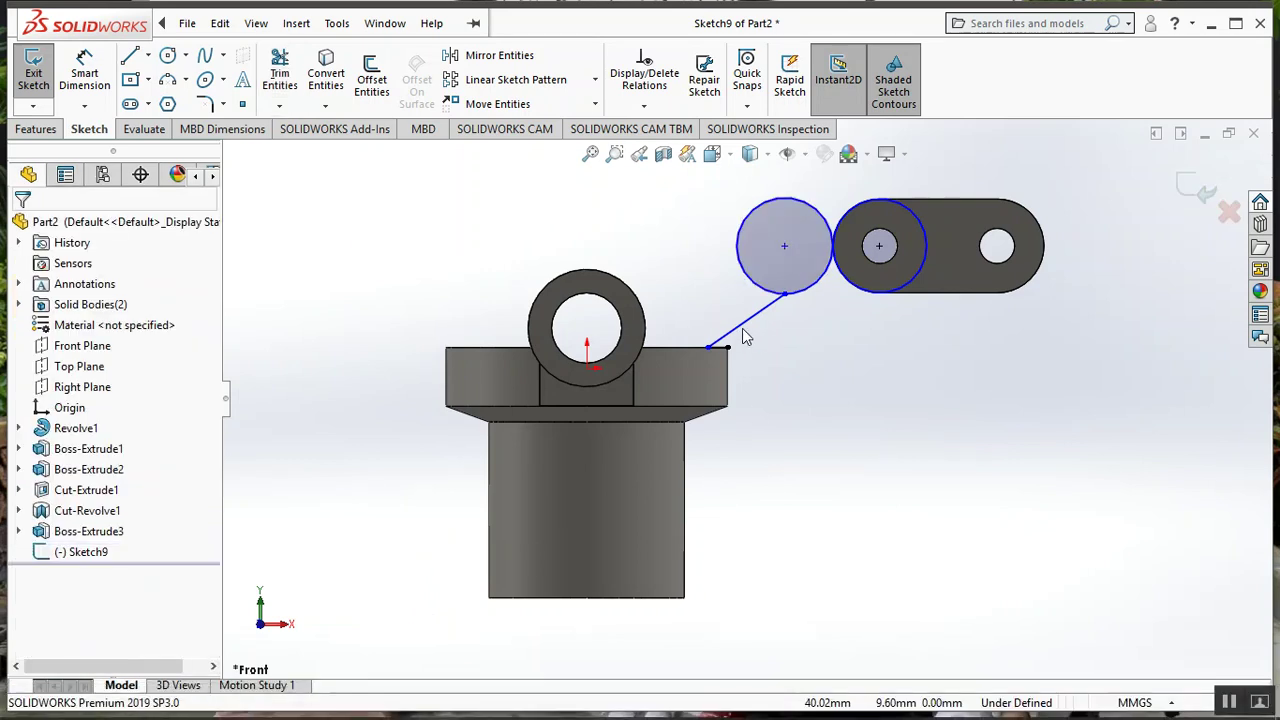
left_click(745, 325)
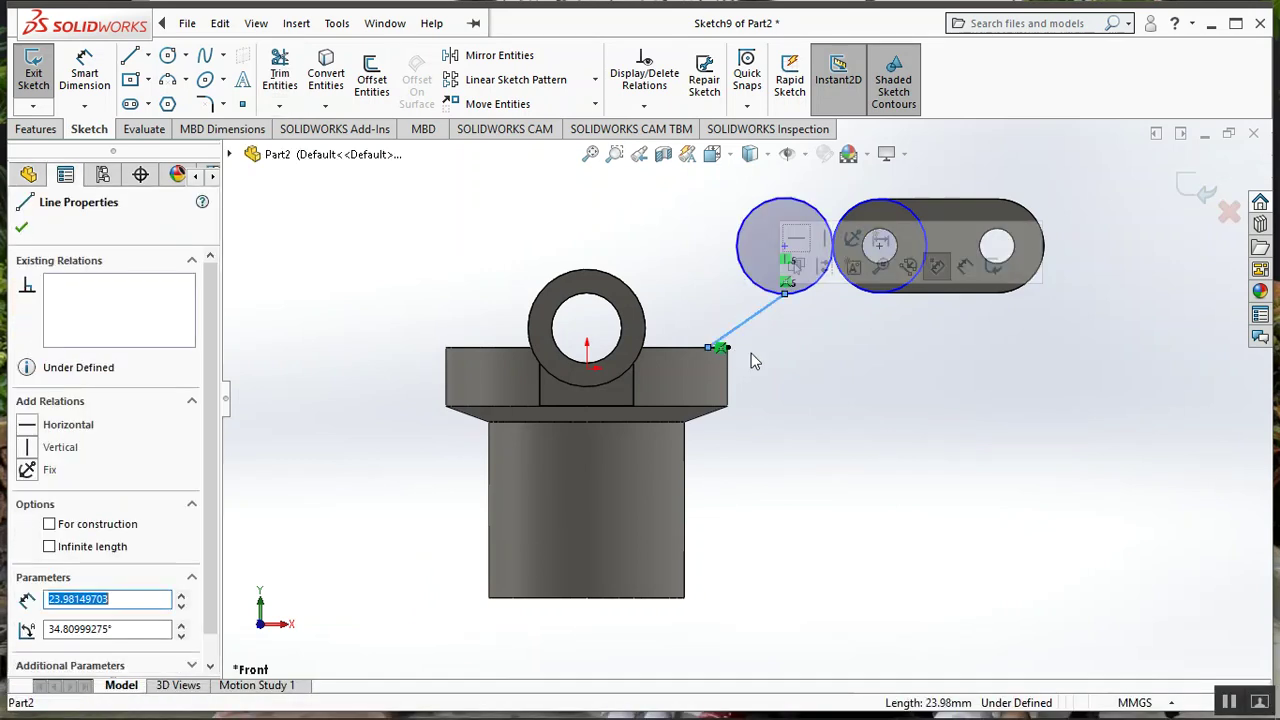
key("Delete")
key("l")
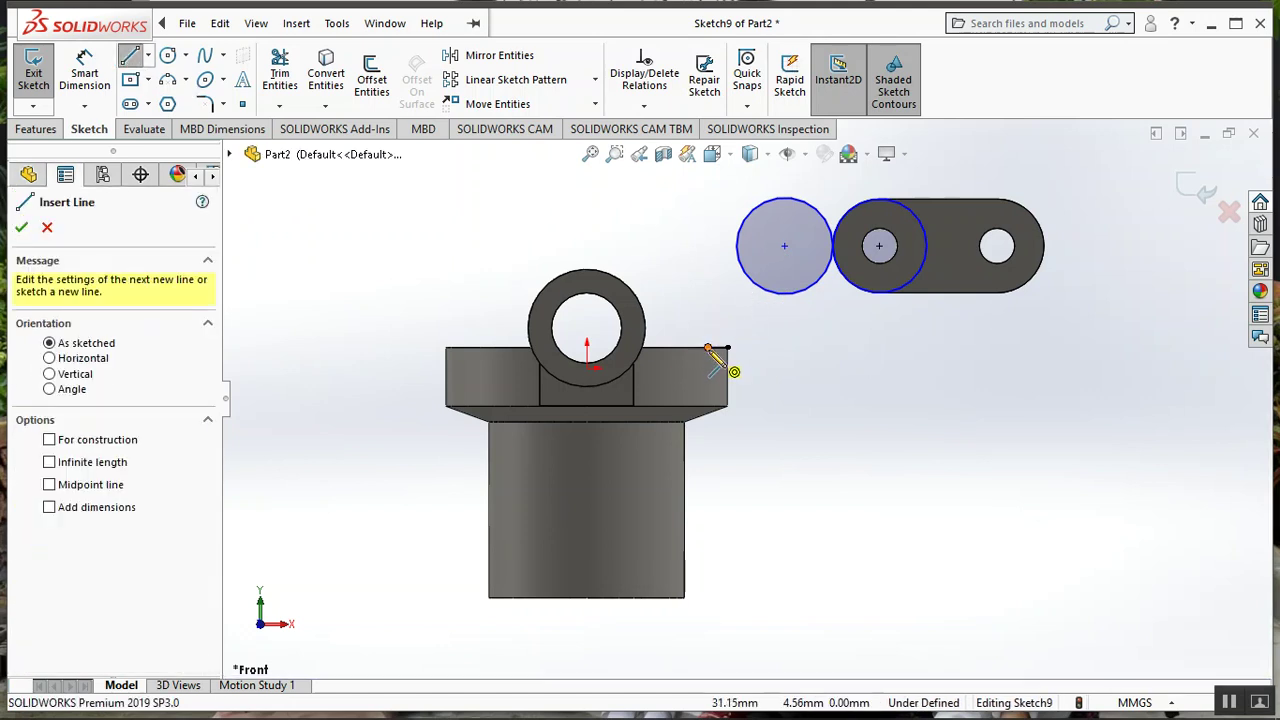
left_click(709, 349)
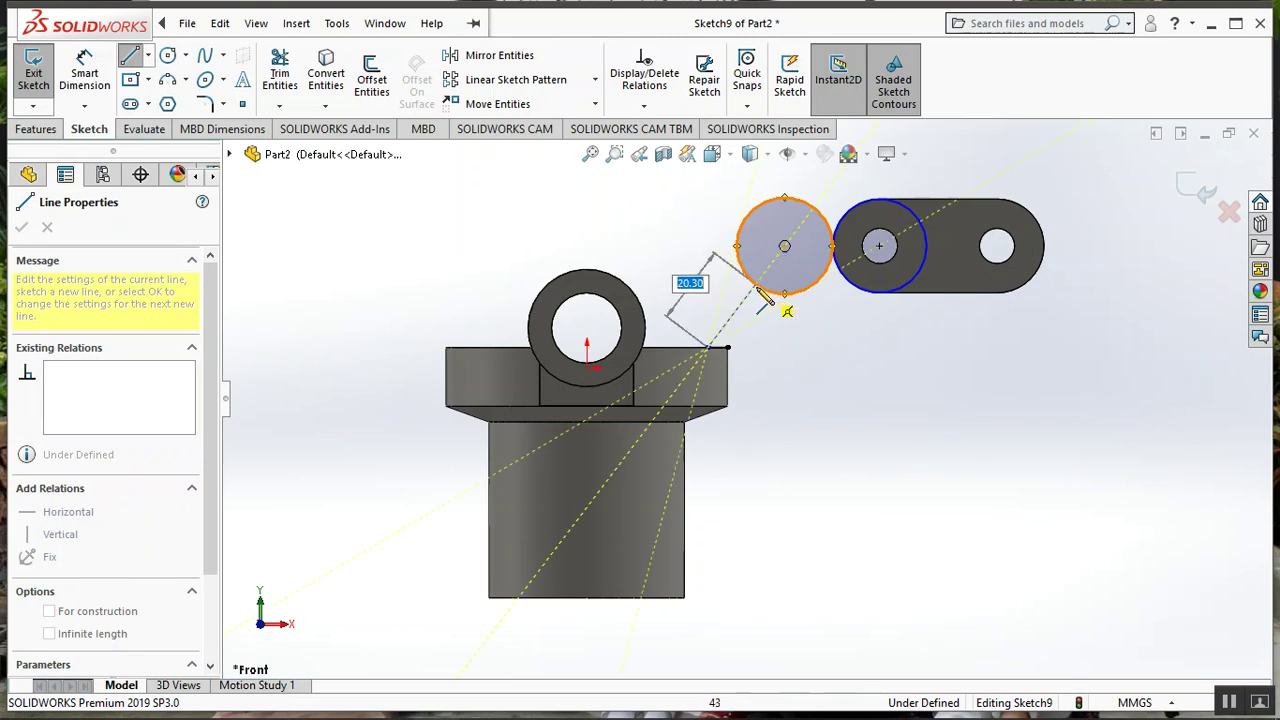
- End the new line tangent to the 12 mm circle and trim the circle's excess
left_click(758, 287)
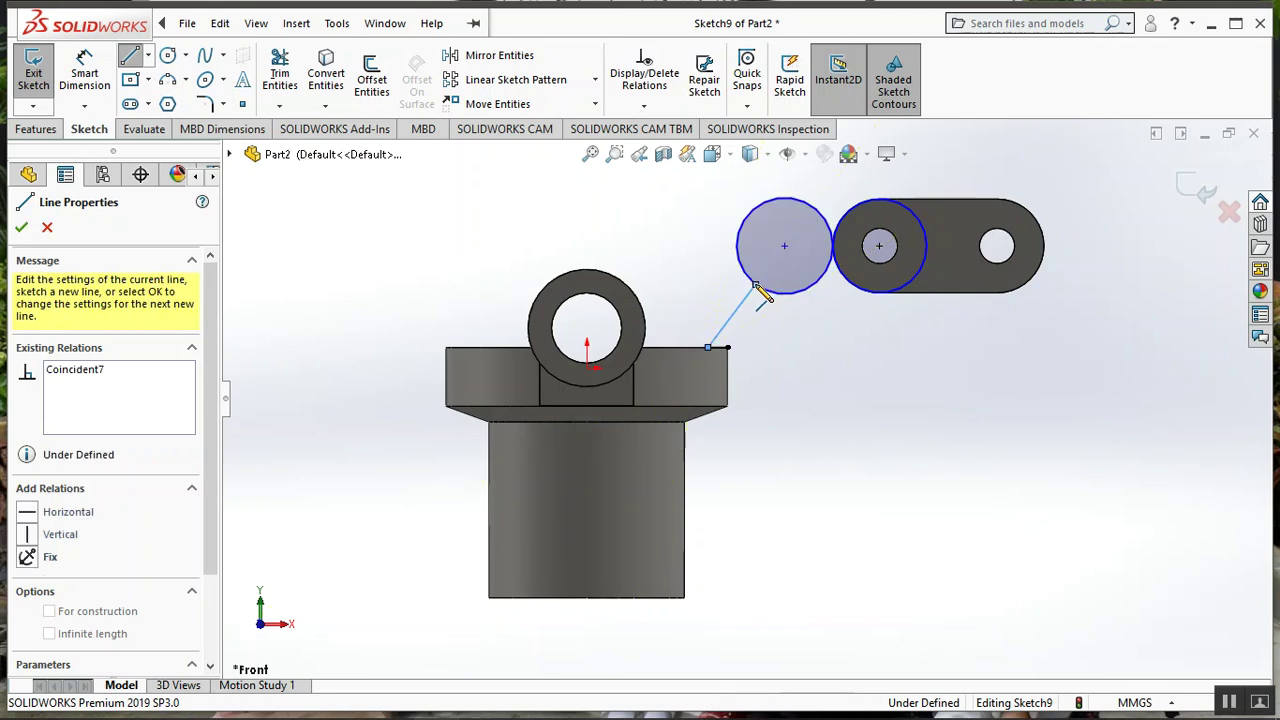
key("Escape")
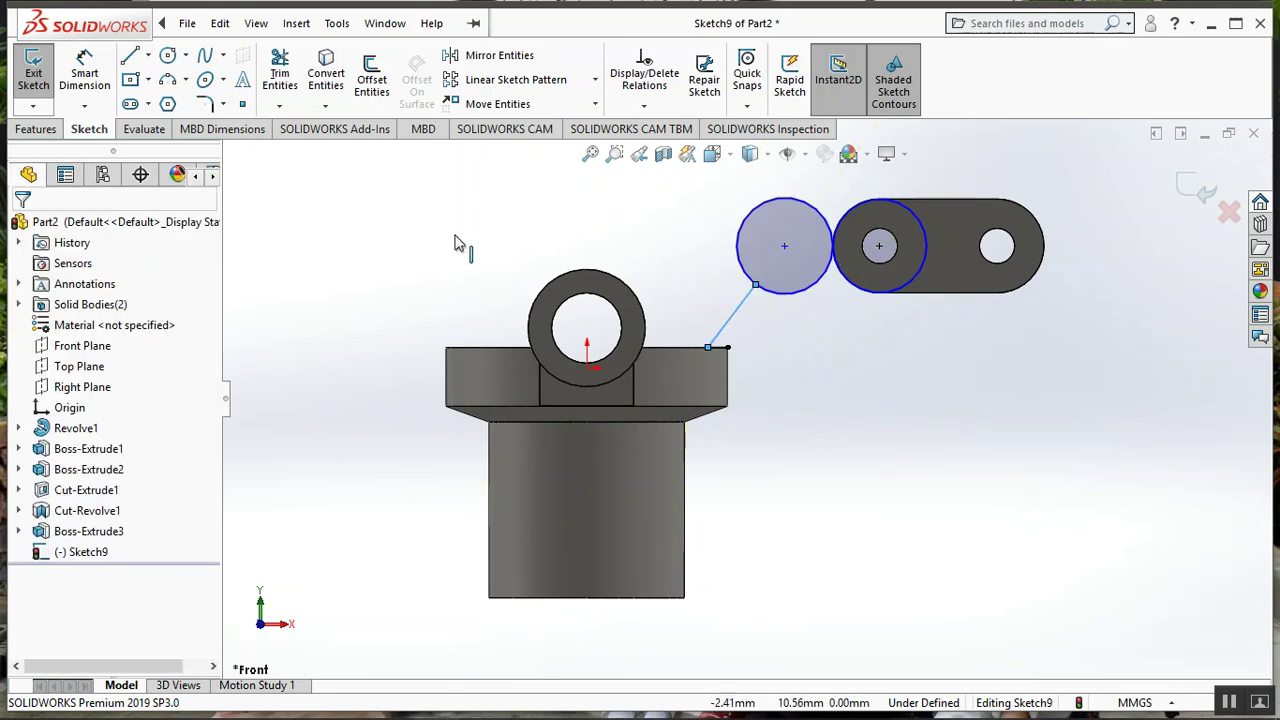
left_click(280, 75)
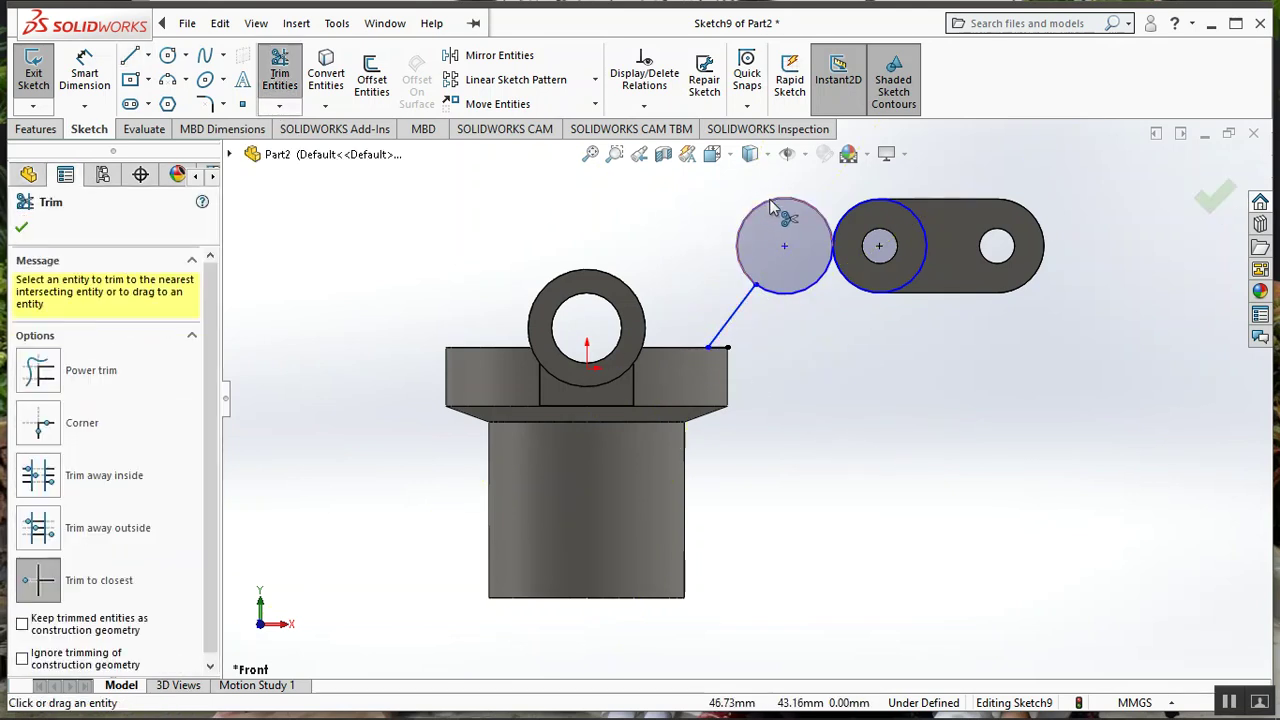
left_click(771, 207)
- Draw lines down the flange and tube sides, then diagonally up to the arm's lower edge
left_click(131, 62)
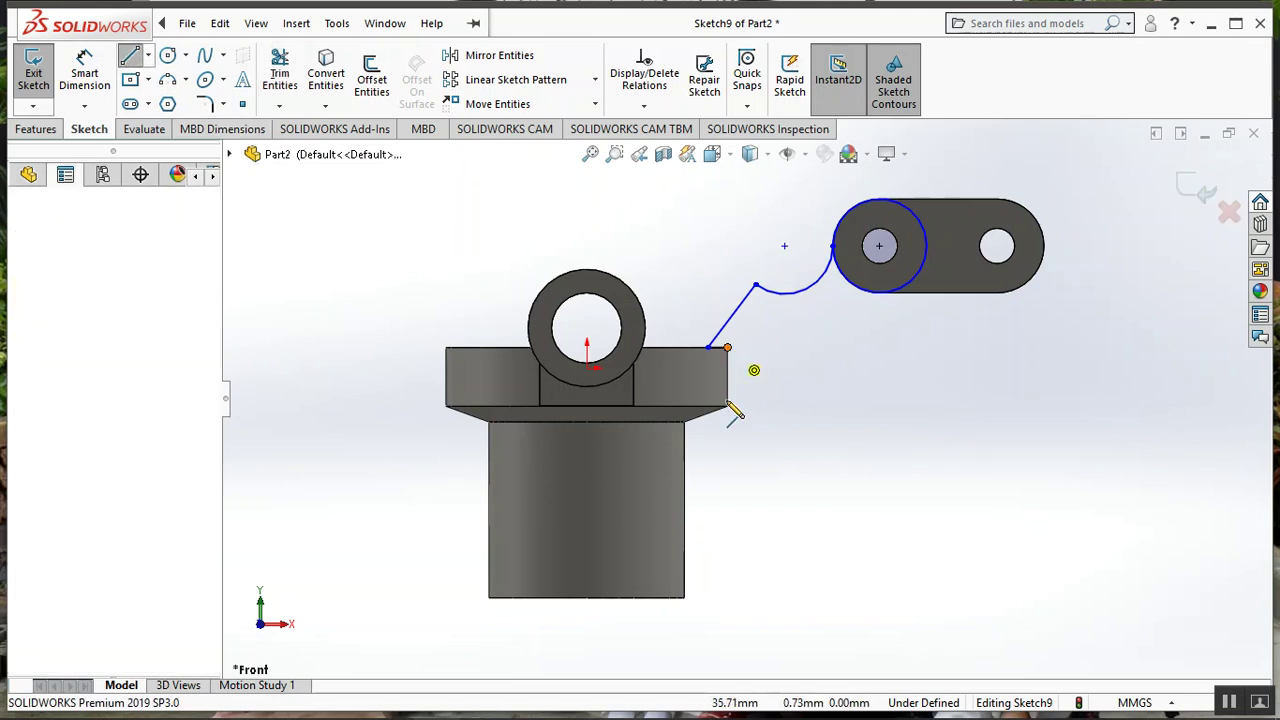
left_click(727, 347)
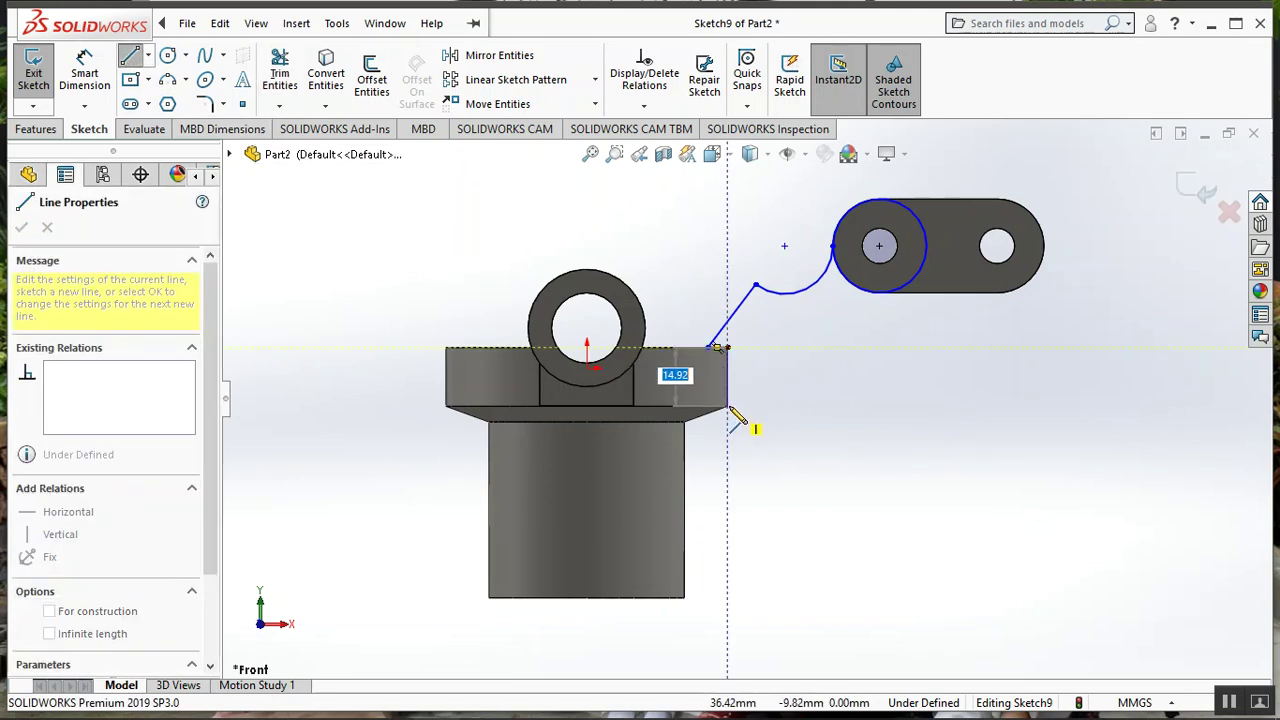
left_click(727, 406)
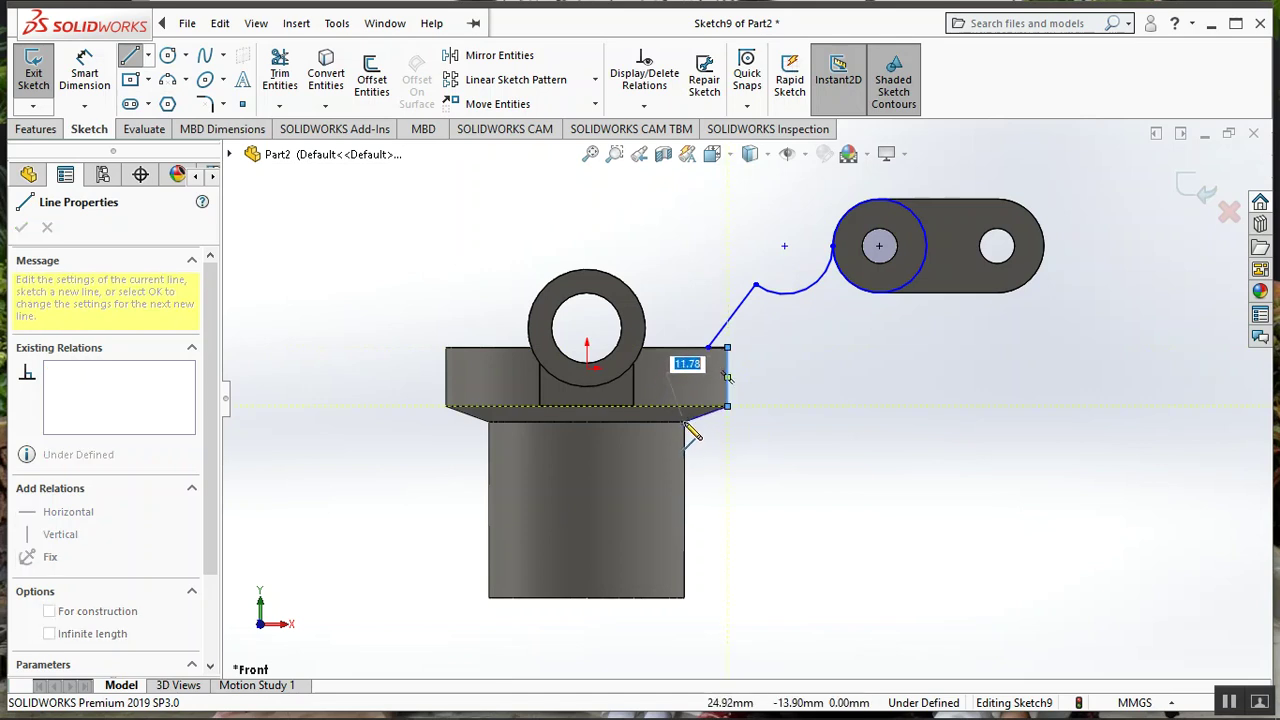
left_click(685, 422)
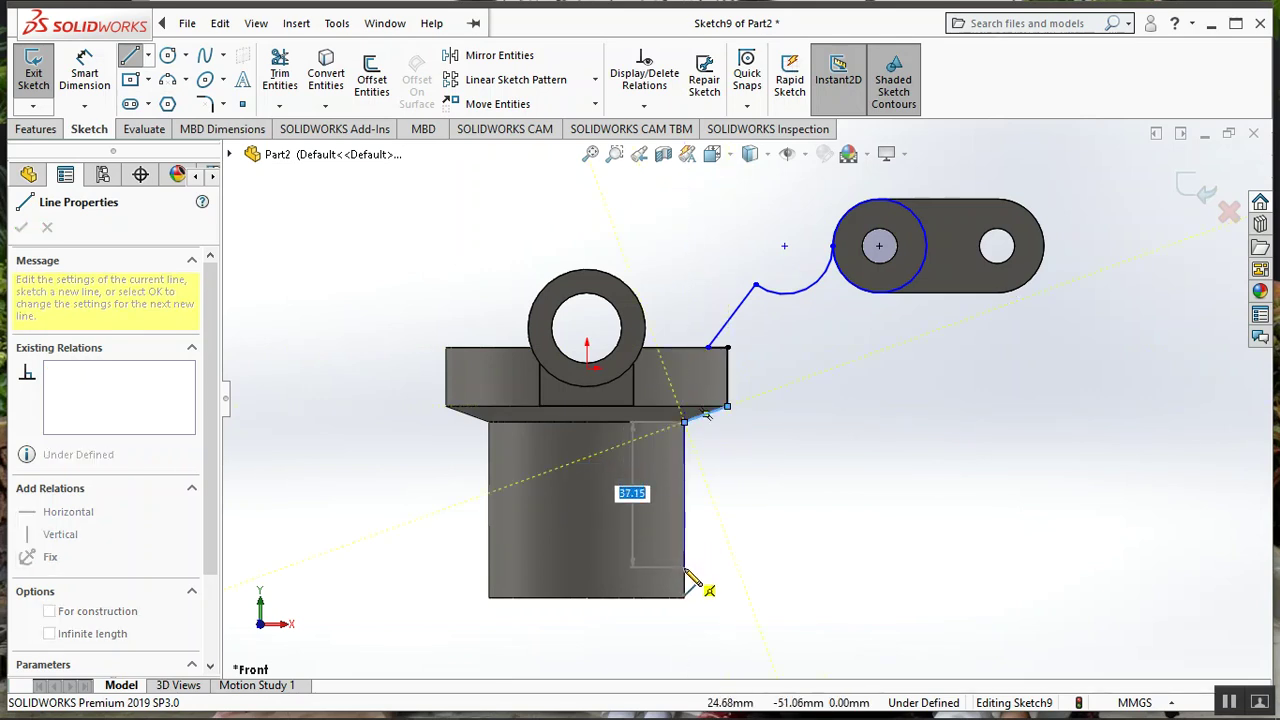
left_click(685, 548)
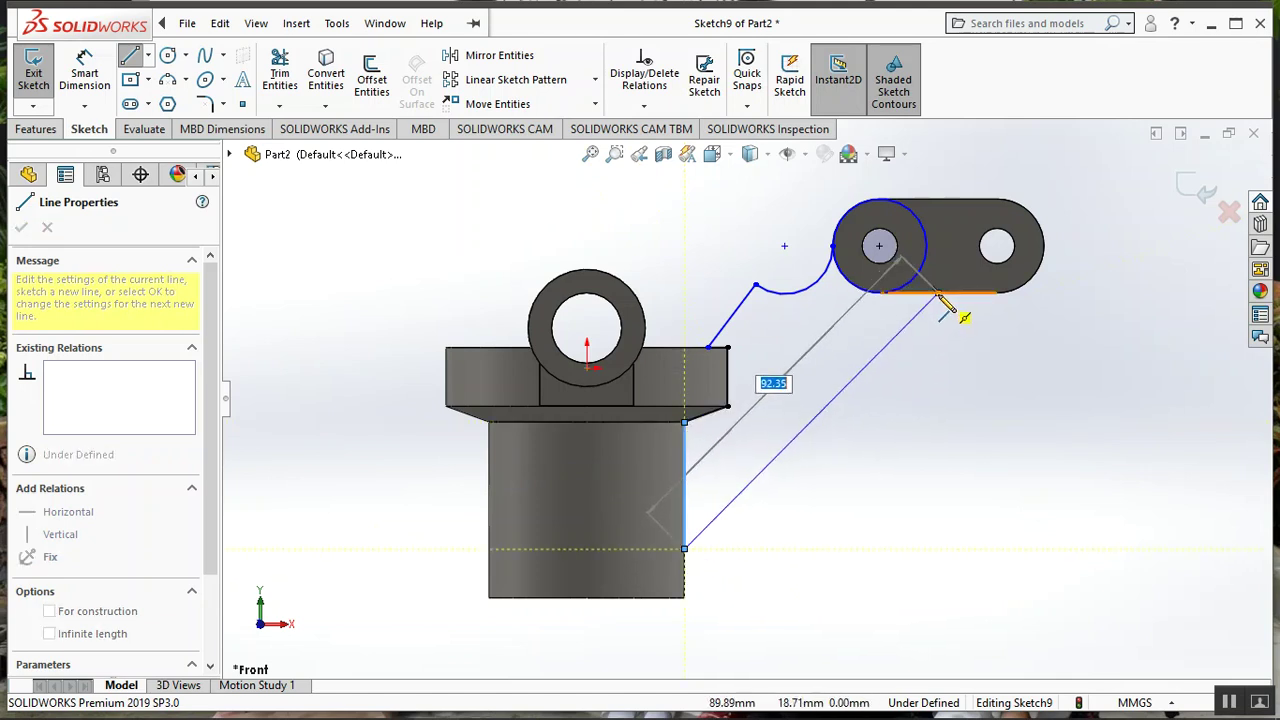
left_click(938, 294)
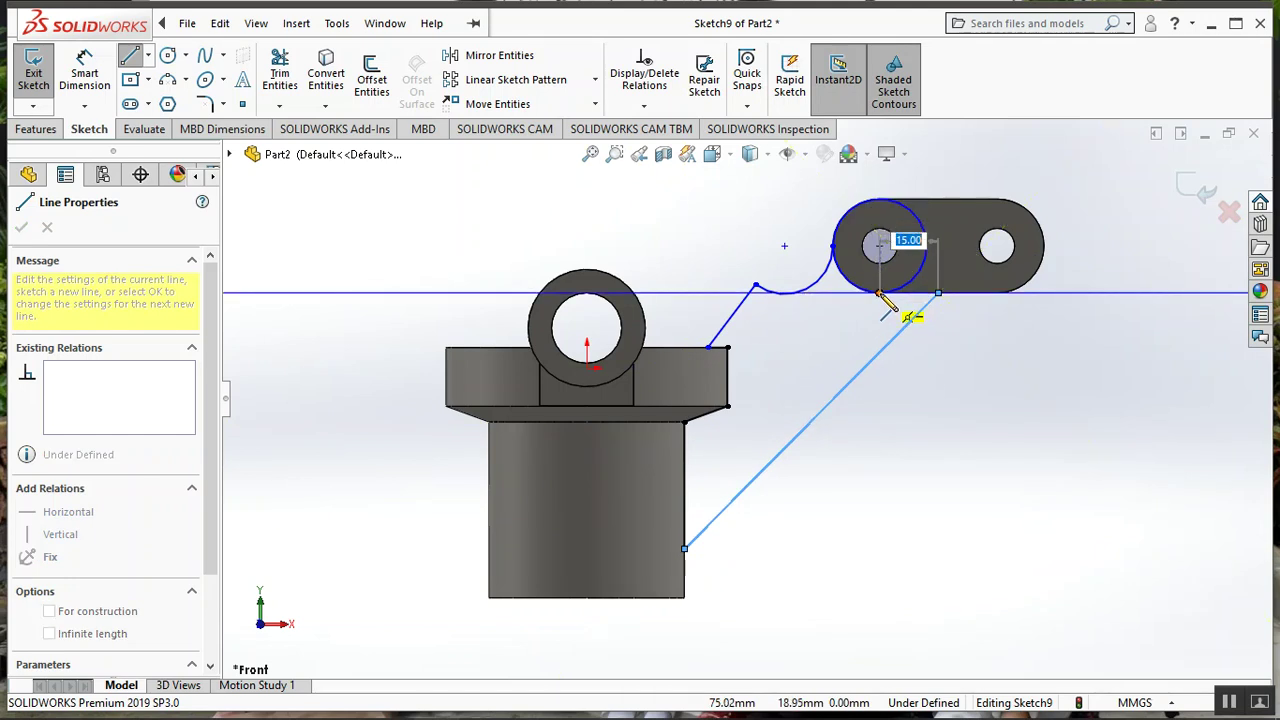
left_click(880, 293)
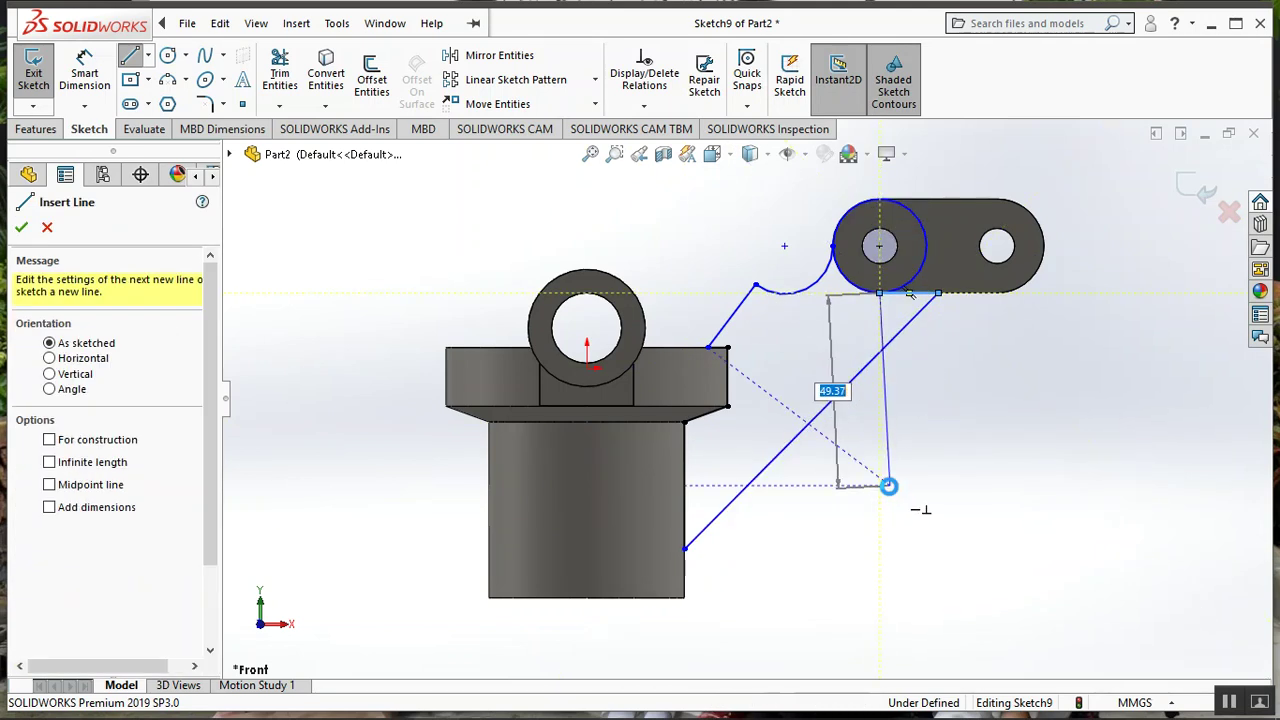
- Trim the arc inside the arm to close the connecting profile
key("Escape")
left_click(281, 76)
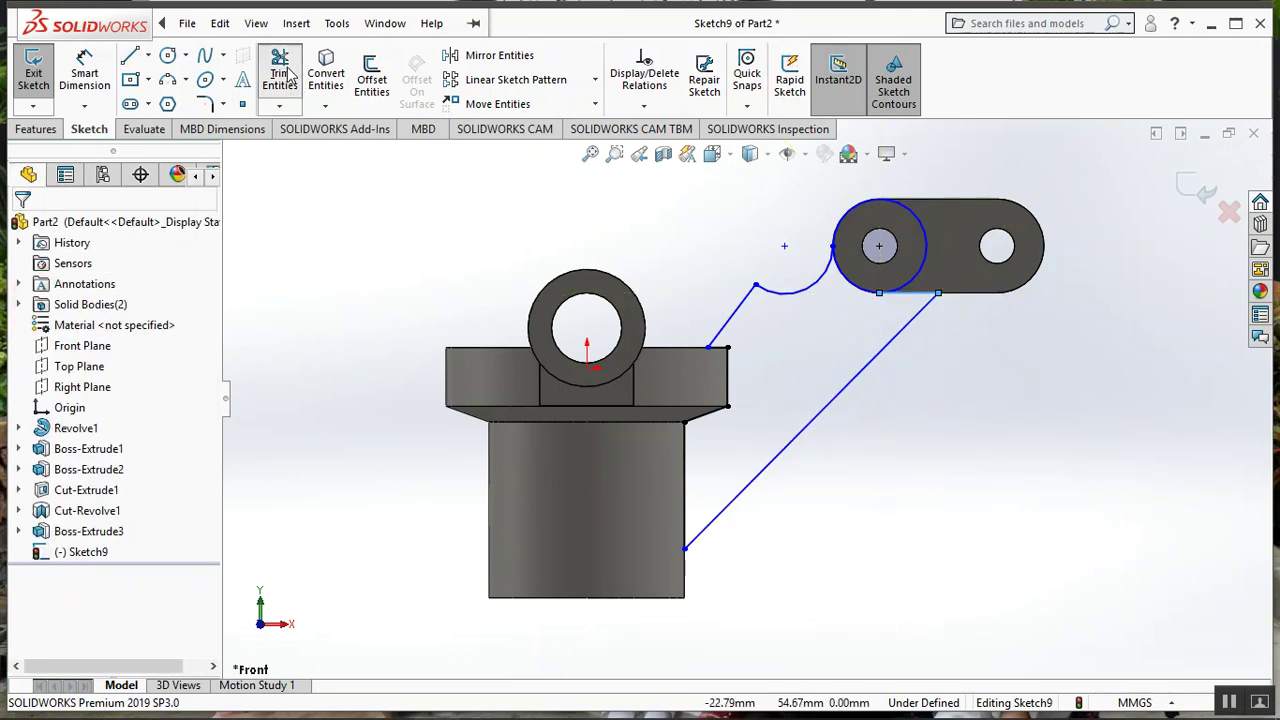
left_click(928, 248)
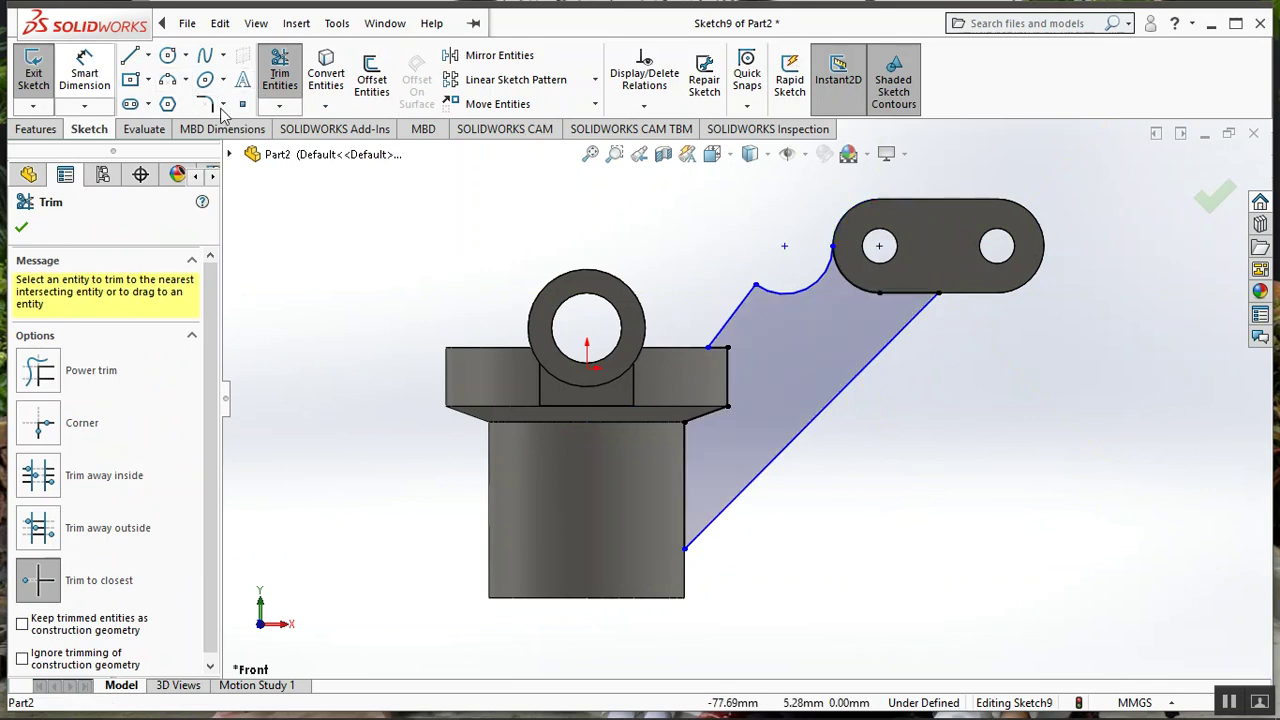
mouse_move(326, 154)
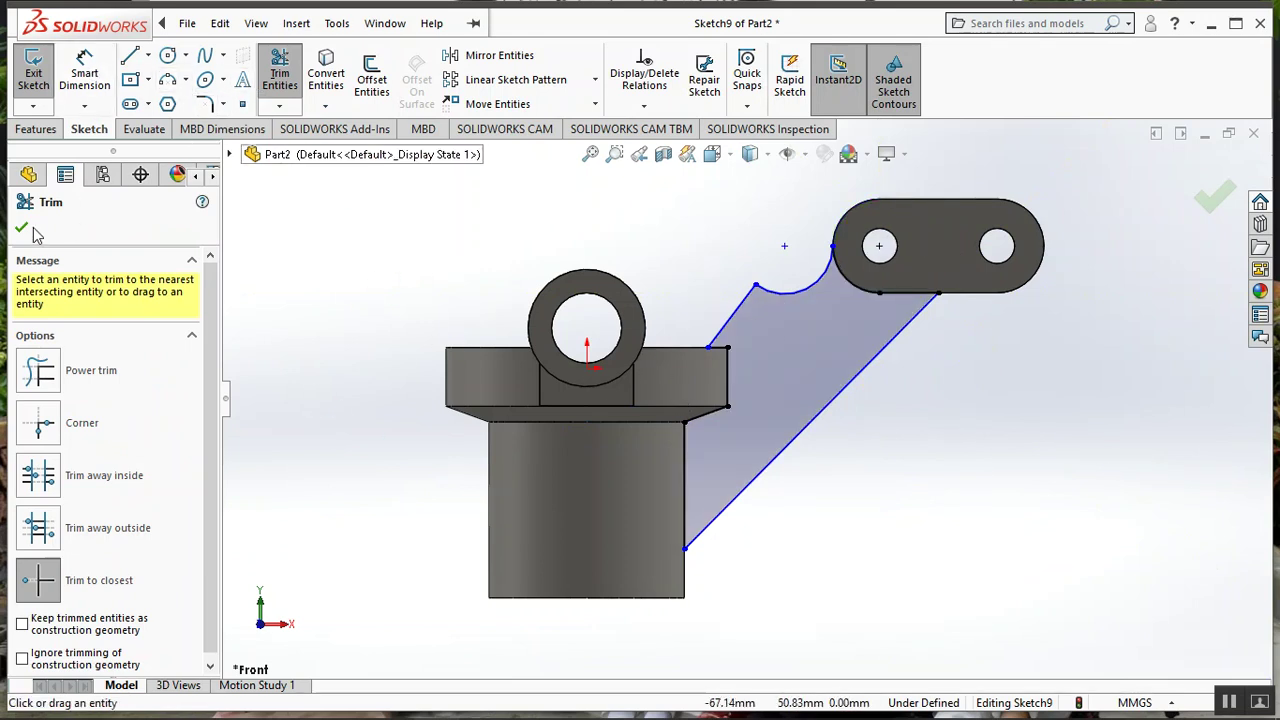
left_click(21, 229)
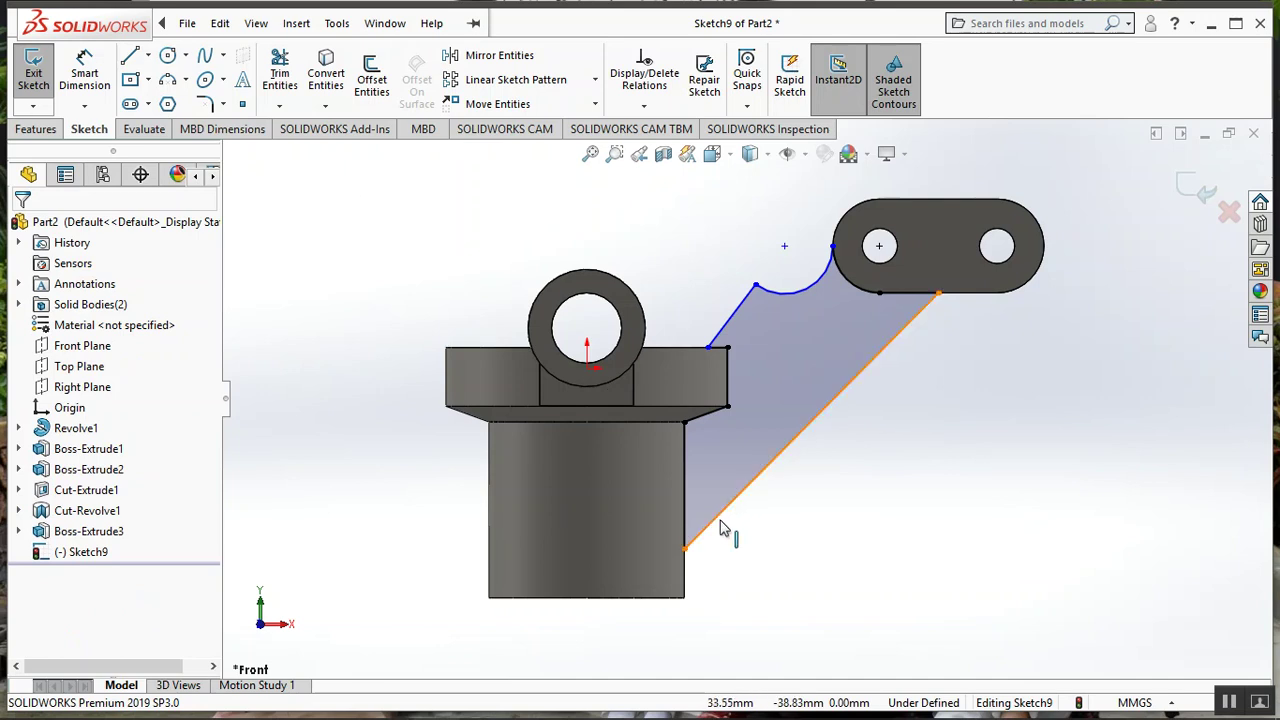
- Dimension the diagonal line's lower end 11 mm above the tube's bottom corner
left_click(92, 72)
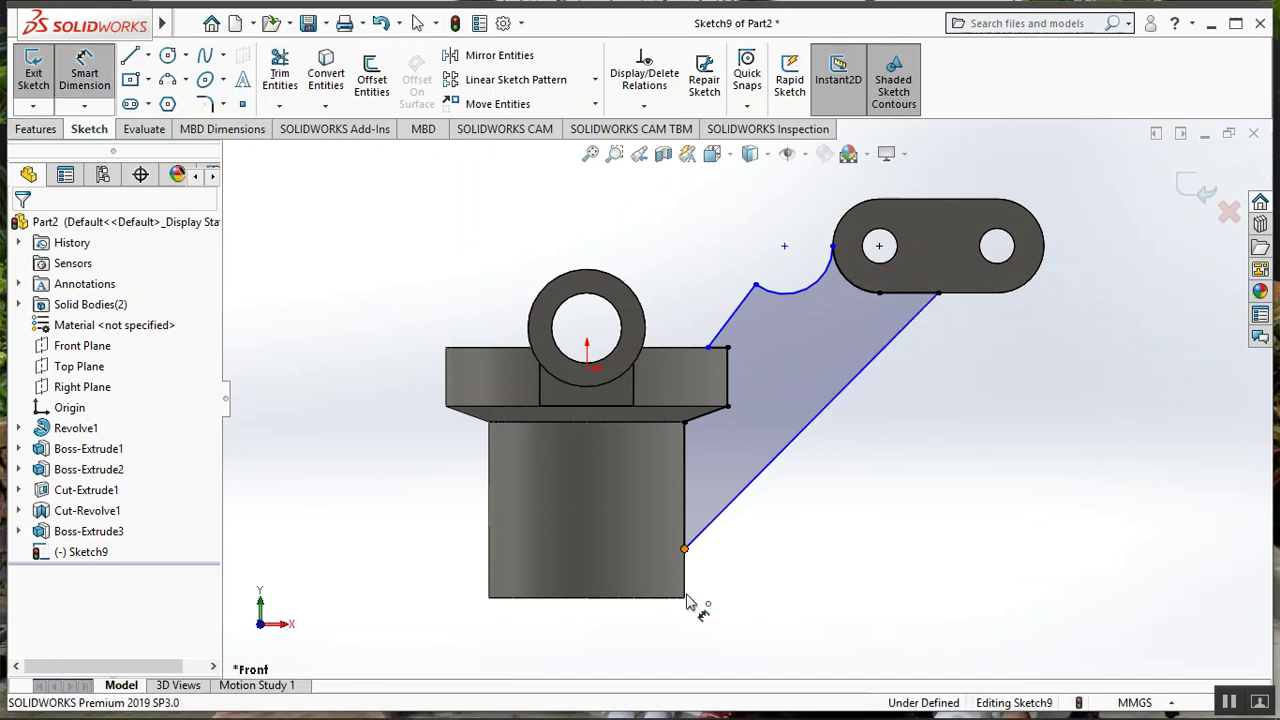
left_click(685, 550)
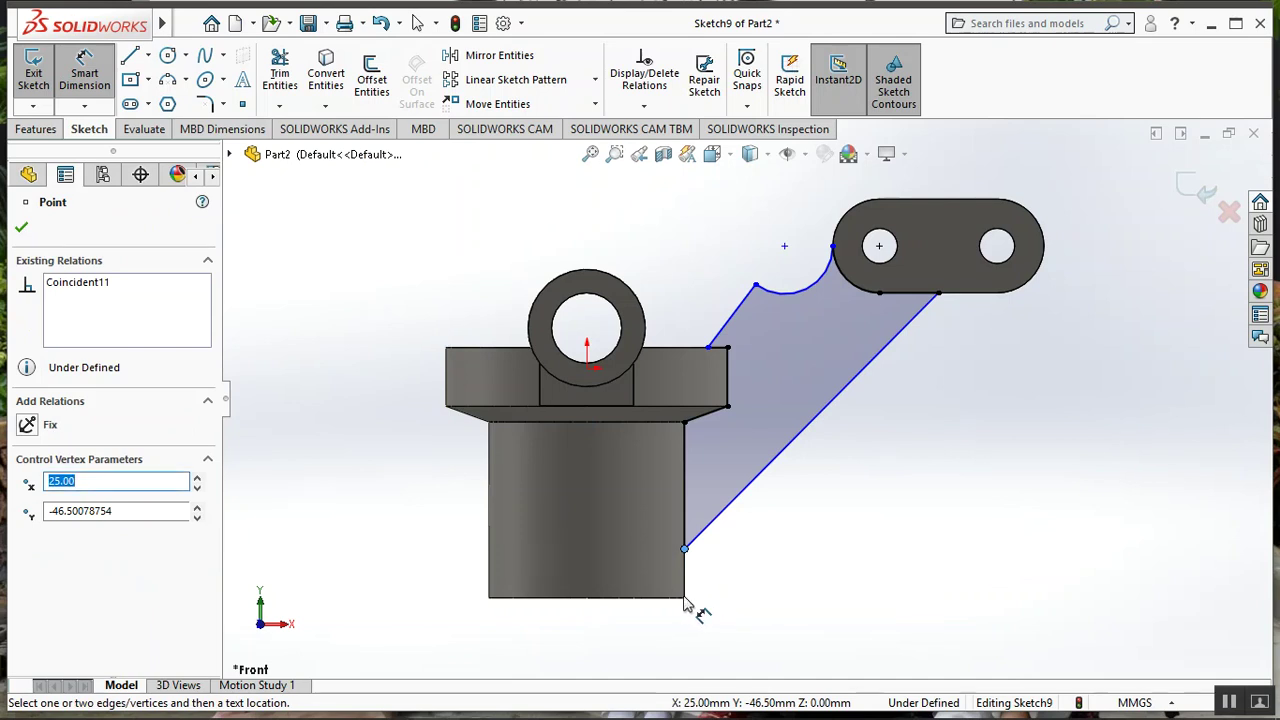
left_click(685, 598)
left_click(803, 583)
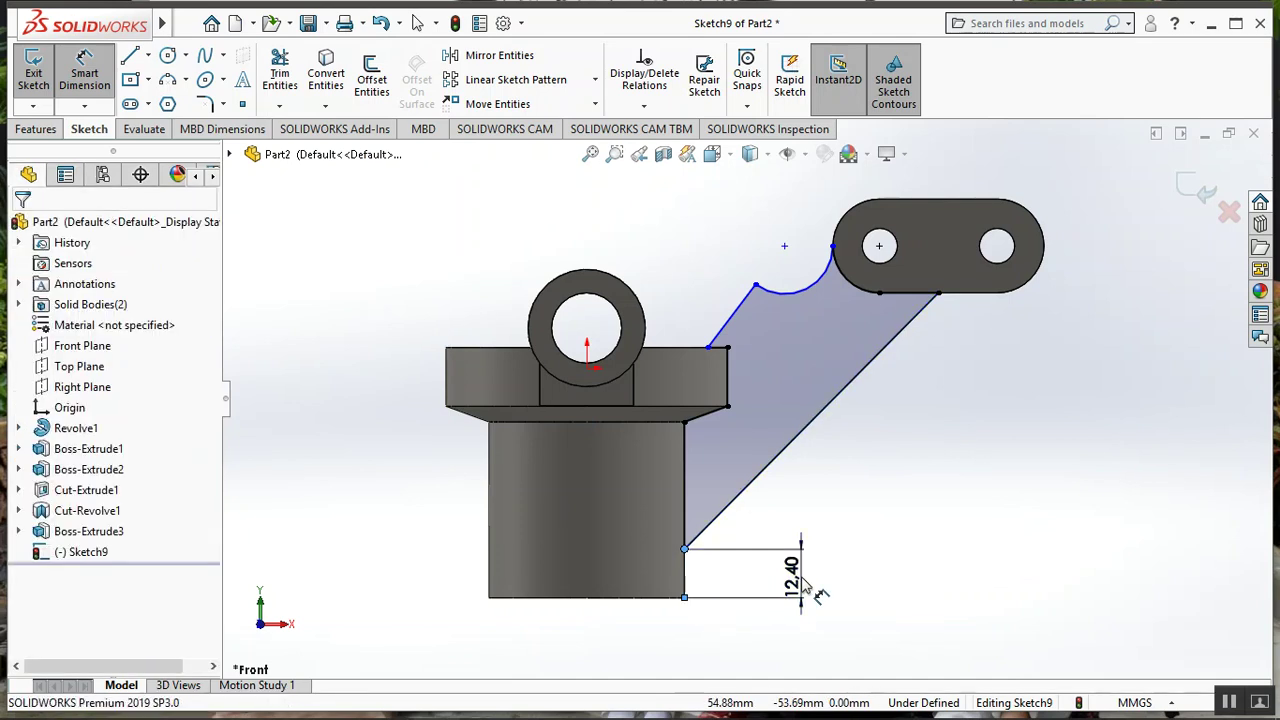
type("11")
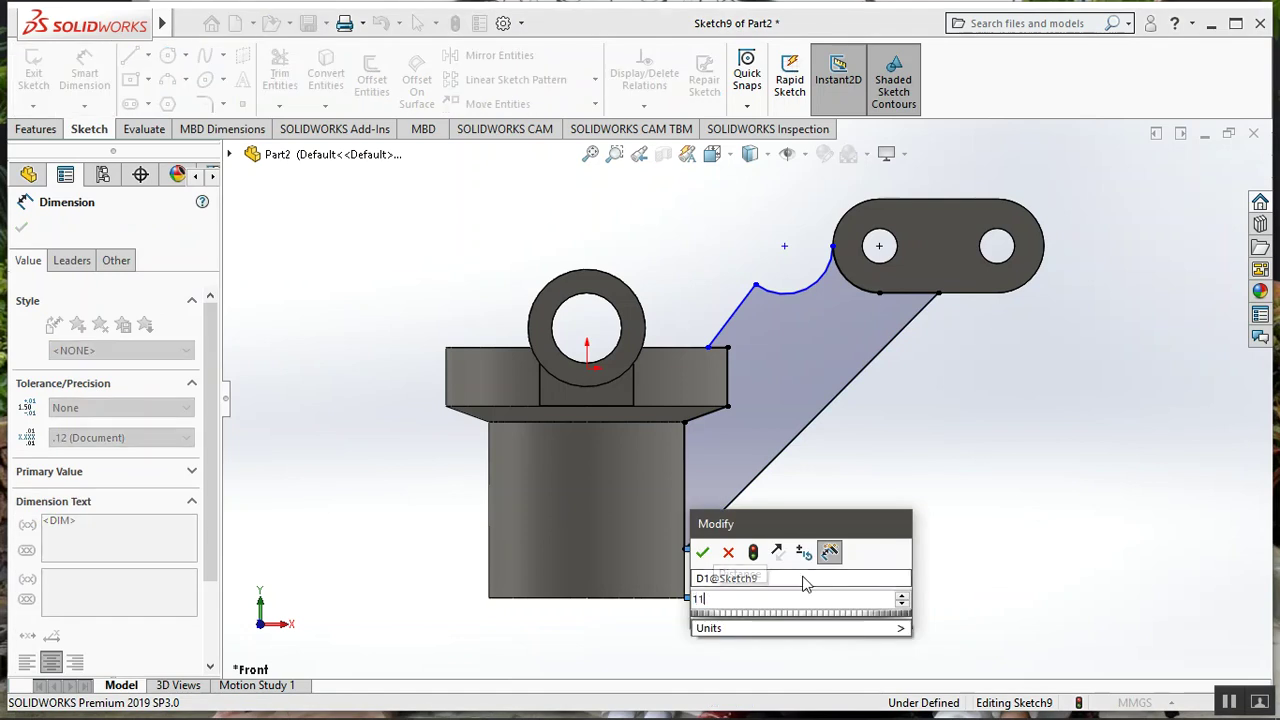
key("Return")
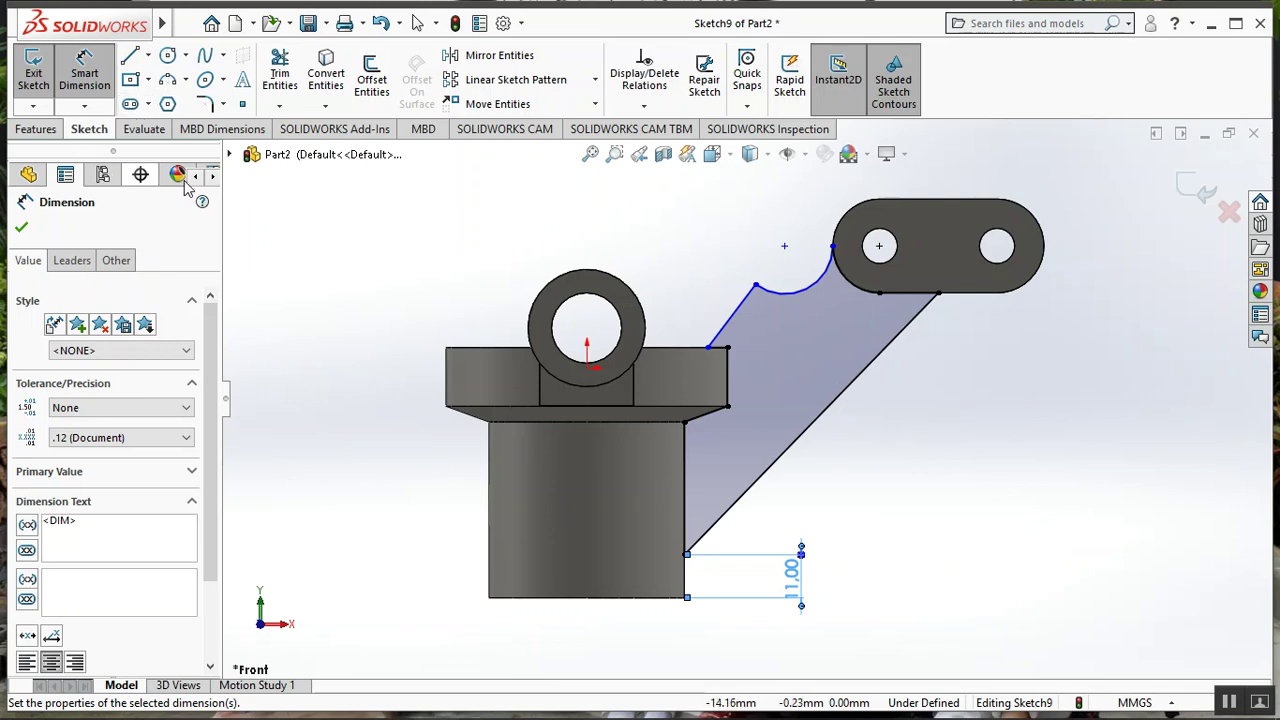
key("Escape")
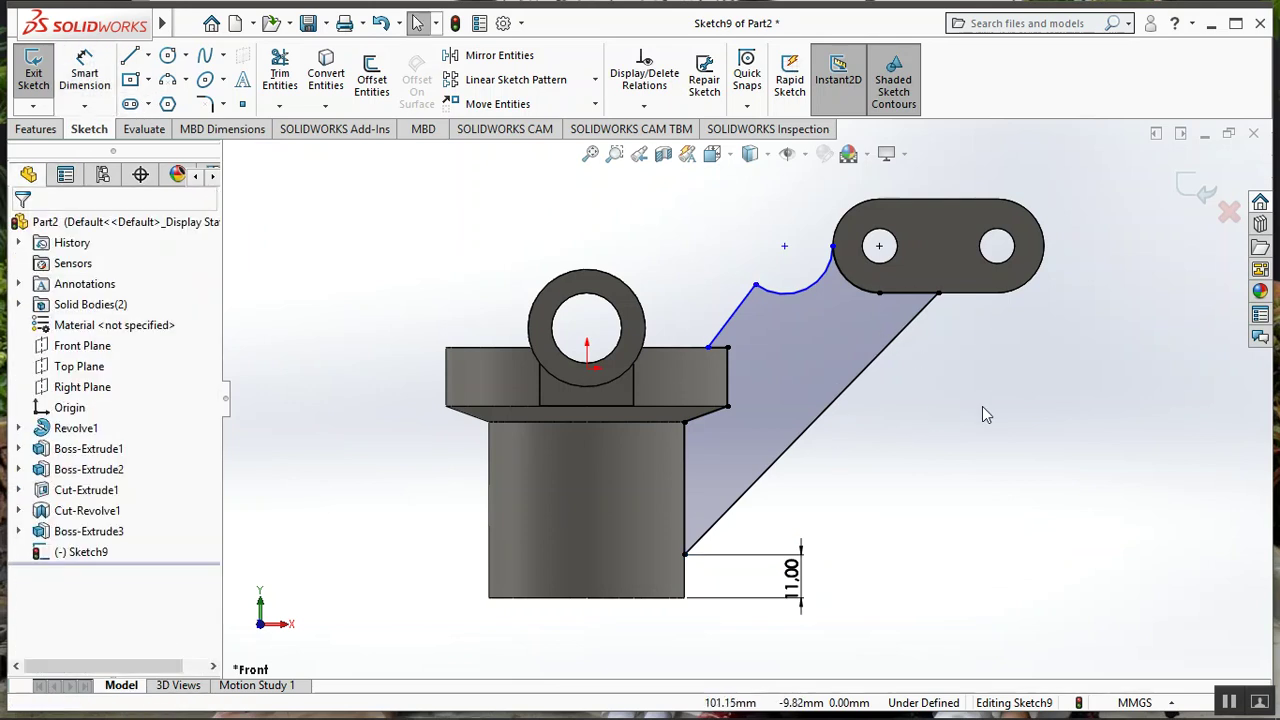
- Select the whole outline and exit Sketch9
key("ctrl+a")
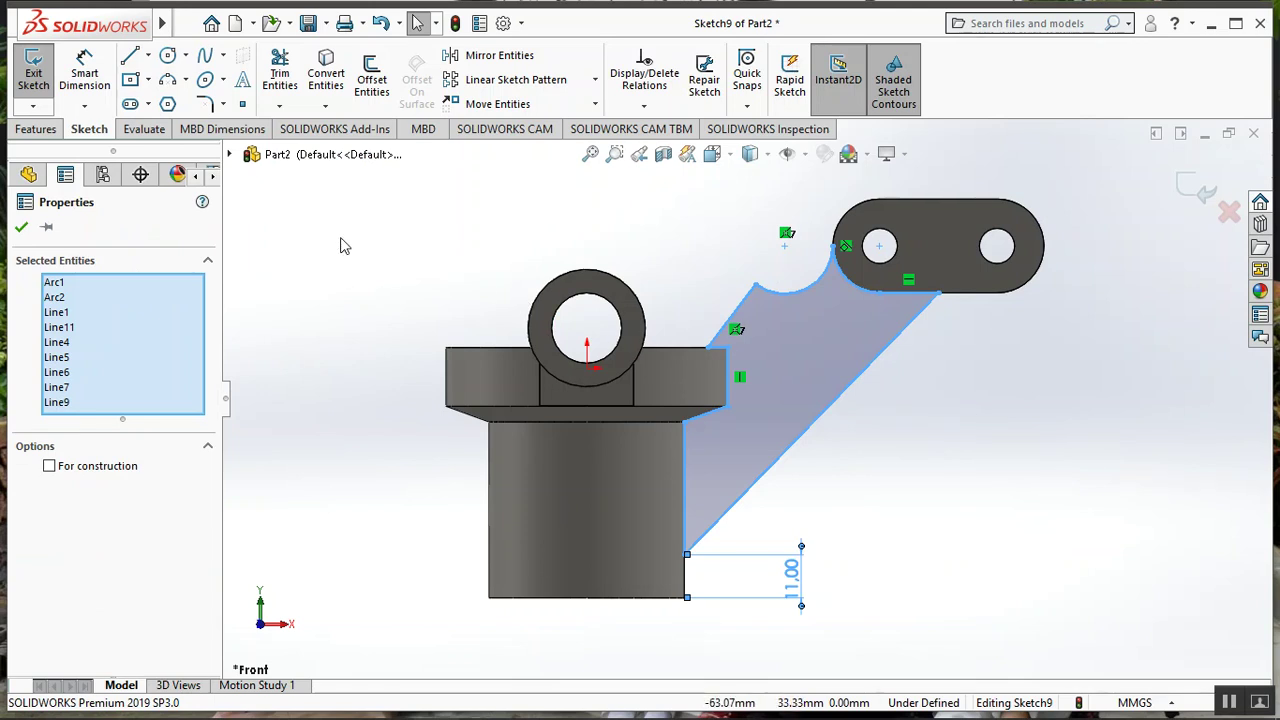
right_click(823, 347)
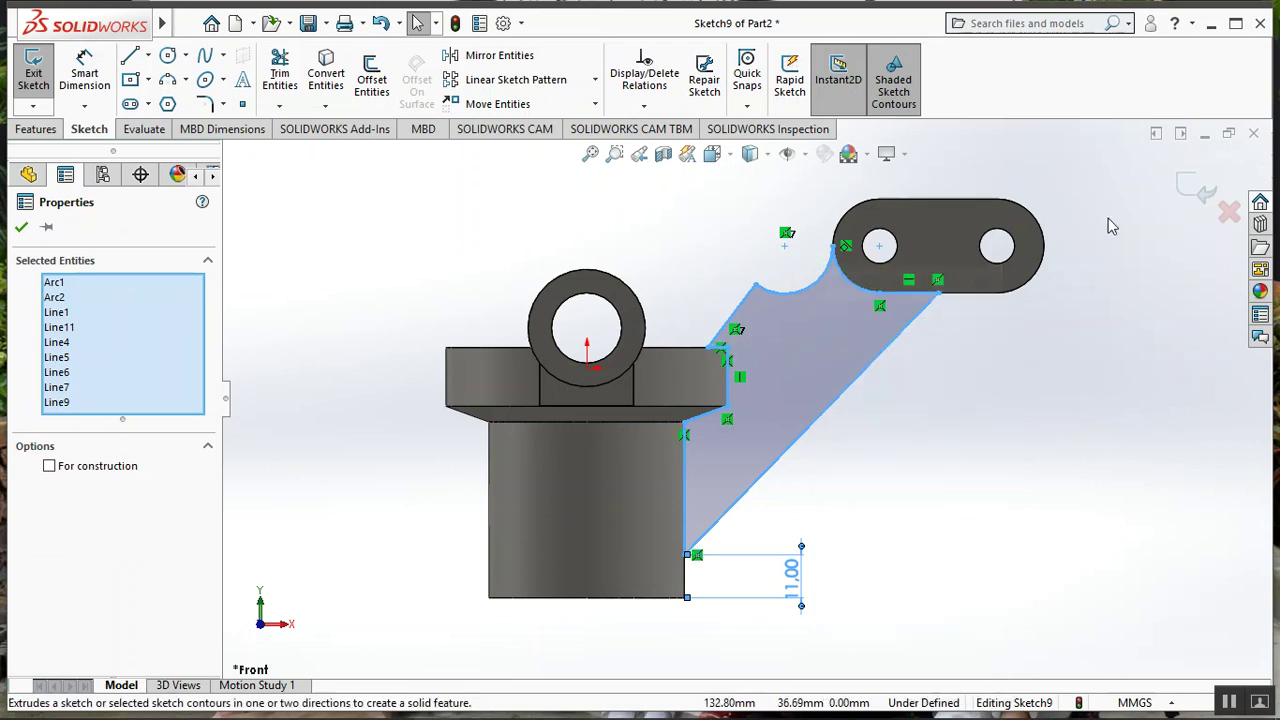
left_click(1198, 189)
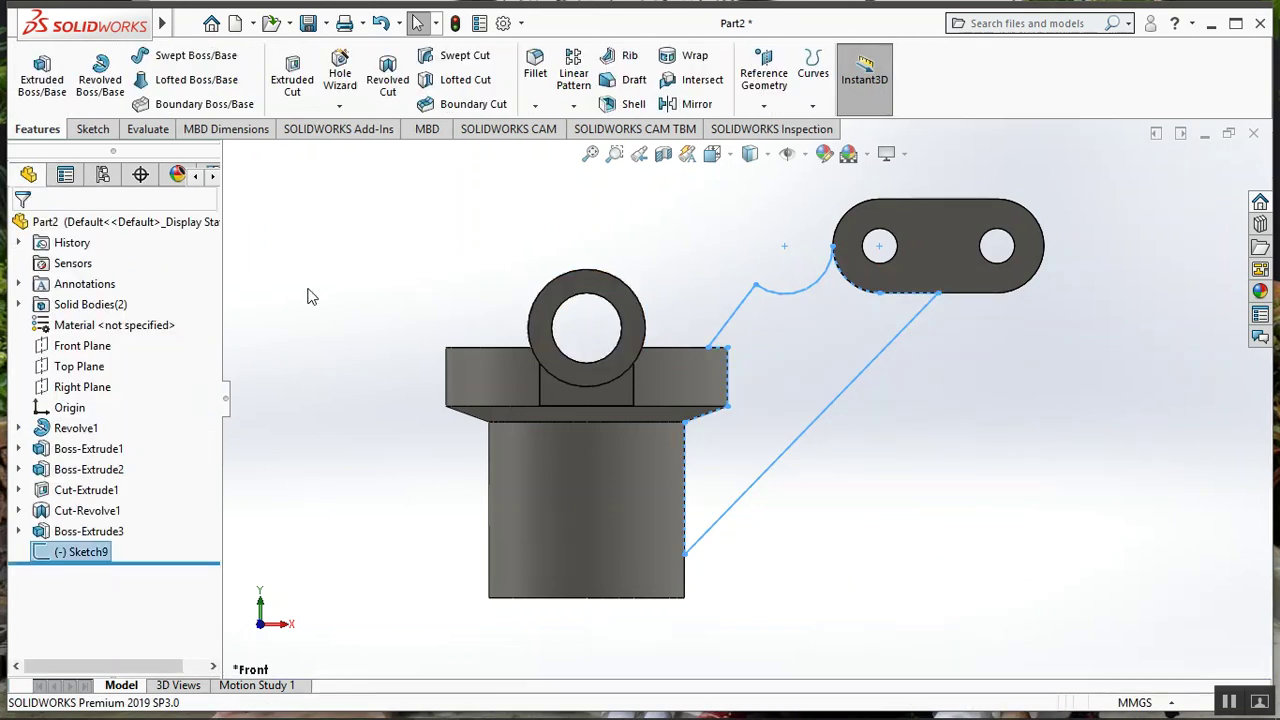
- Hide Sketch9 and paste its outline as a new Sketch10
right_click(60, 552)
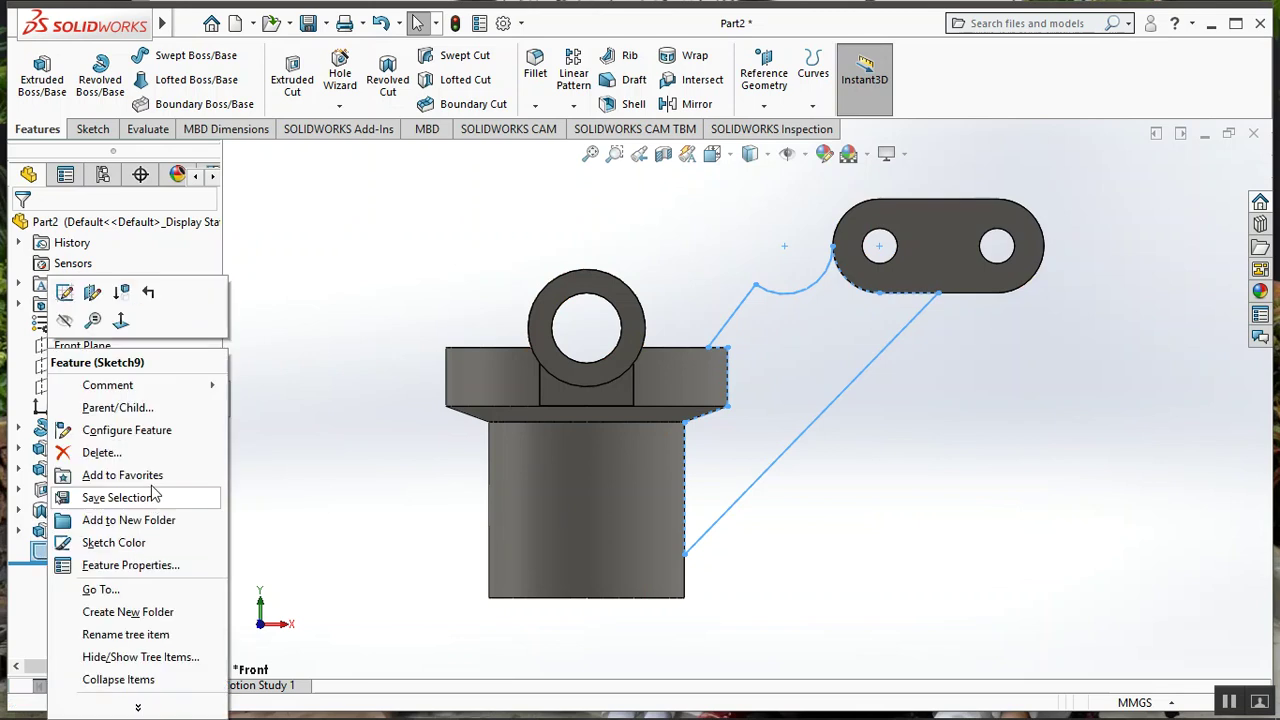
left_click(62, 320)
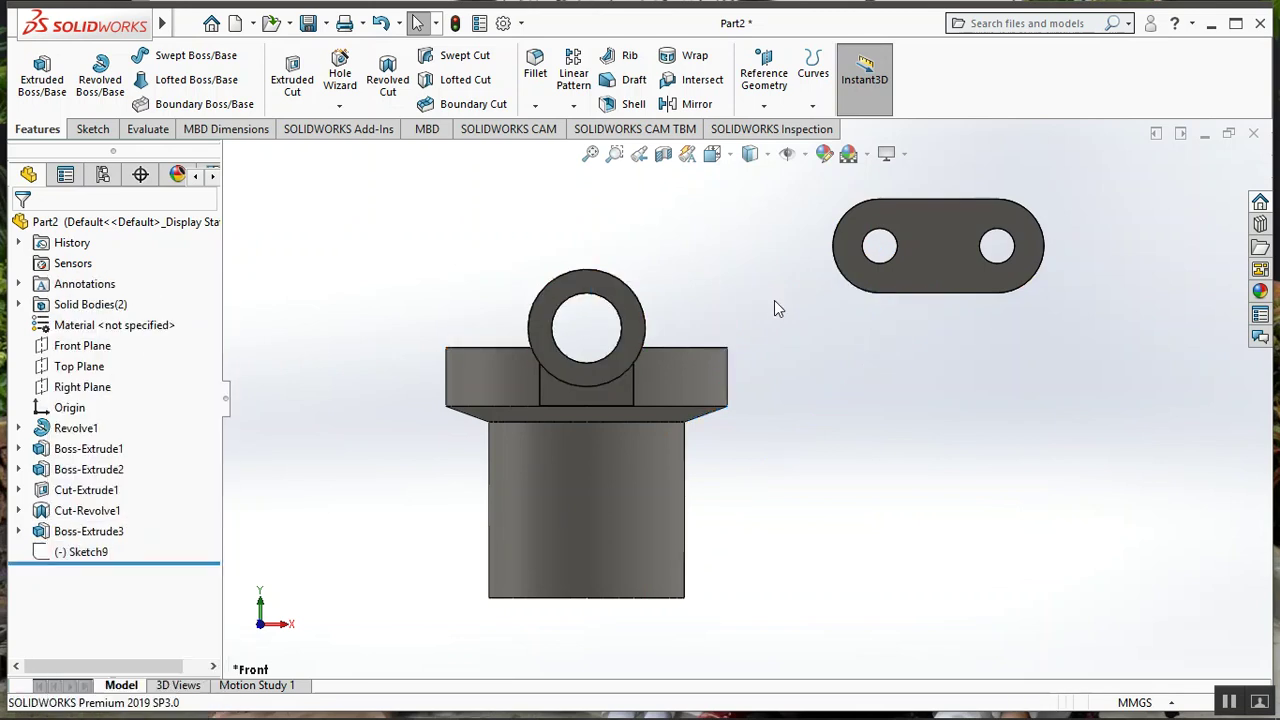
key("ctrl+v")
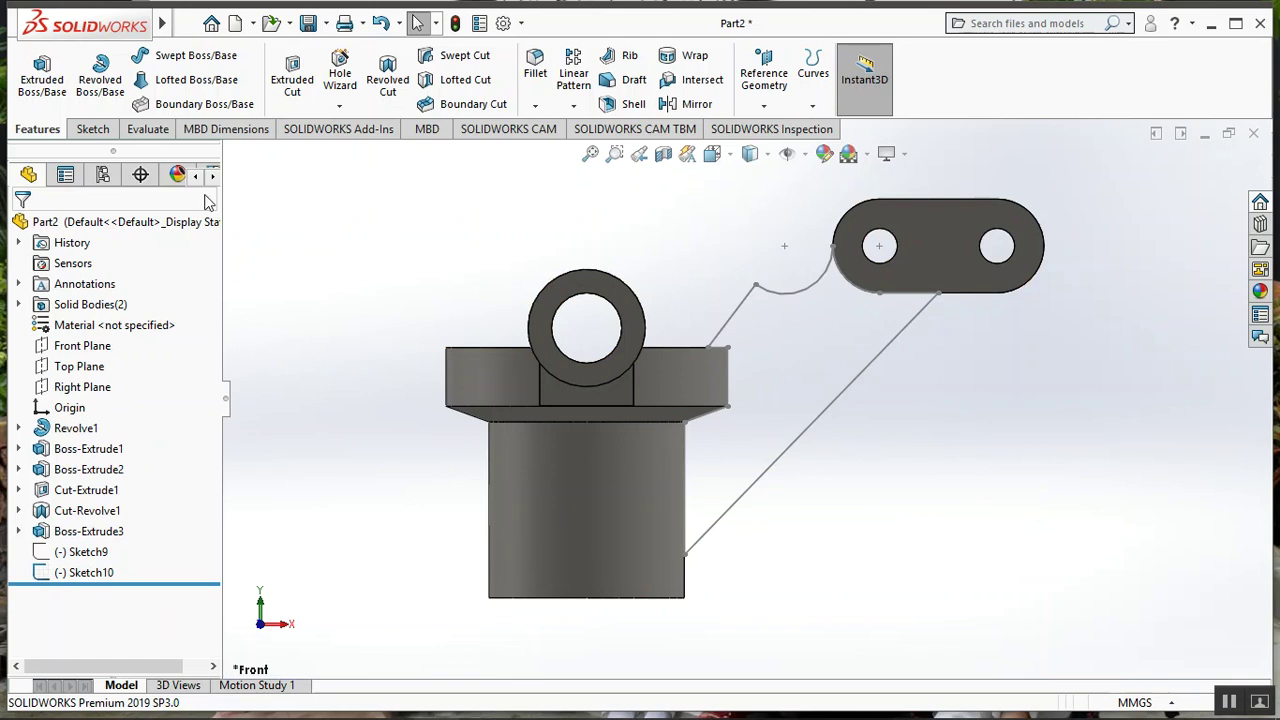
- Cancel a stray Extruded Boss and open Sketch10 for editing
left_click(33, 84)
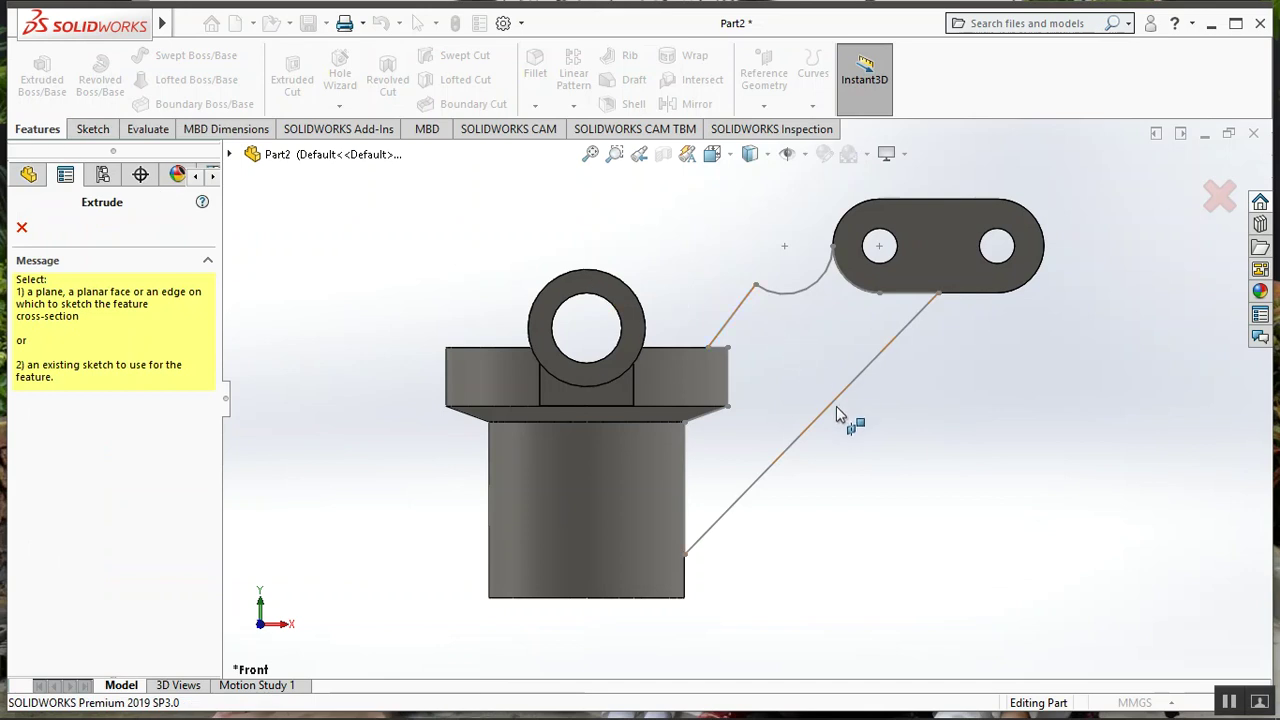
left_click(22, 230)
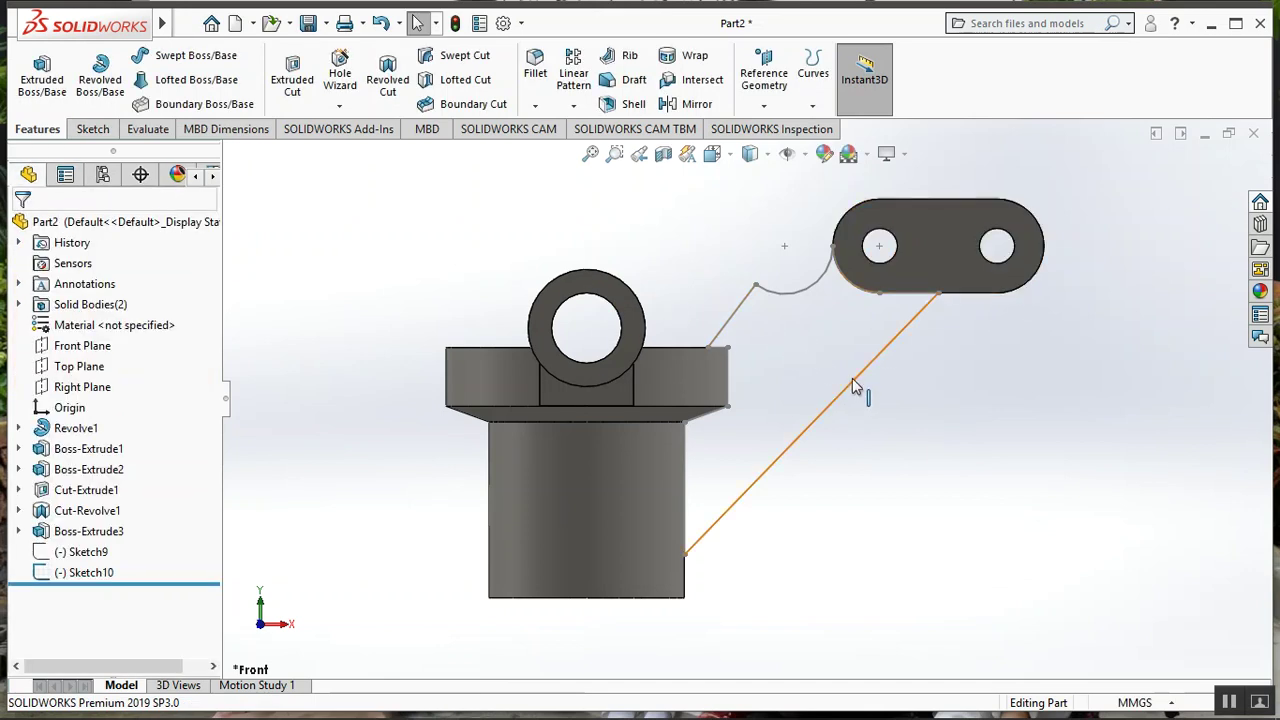
left_click(105, 574)
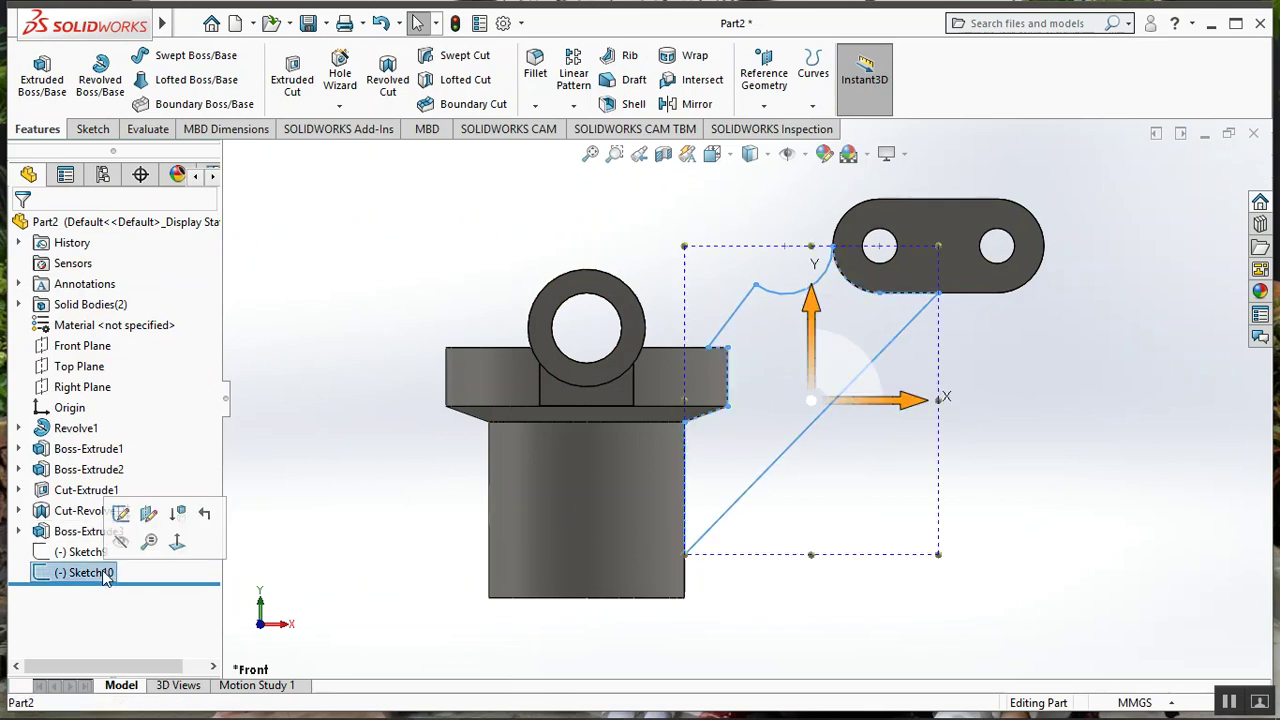
left_click(120, 513)
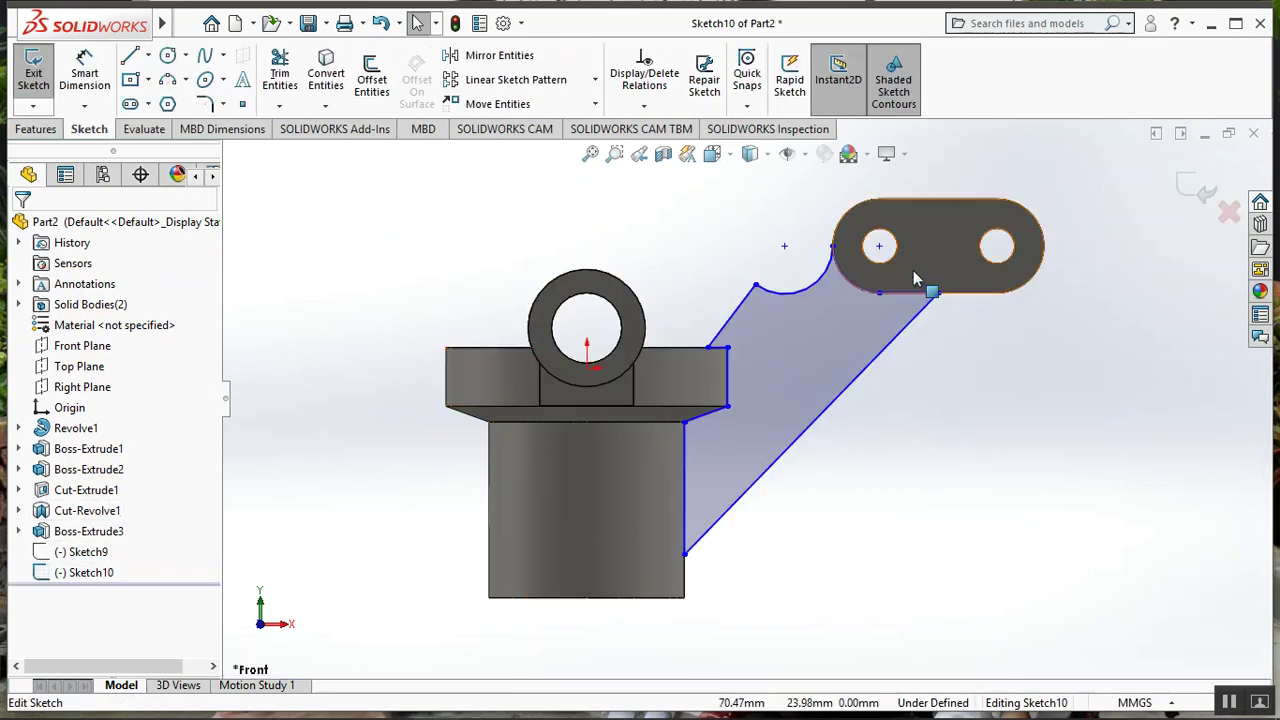
left_click(38, 125)
- Try a 10 mm Mid Plane boss extrusion of Sketch10, cancel after the zero-thickness error, and exit the sketch
left_click(45, 86)
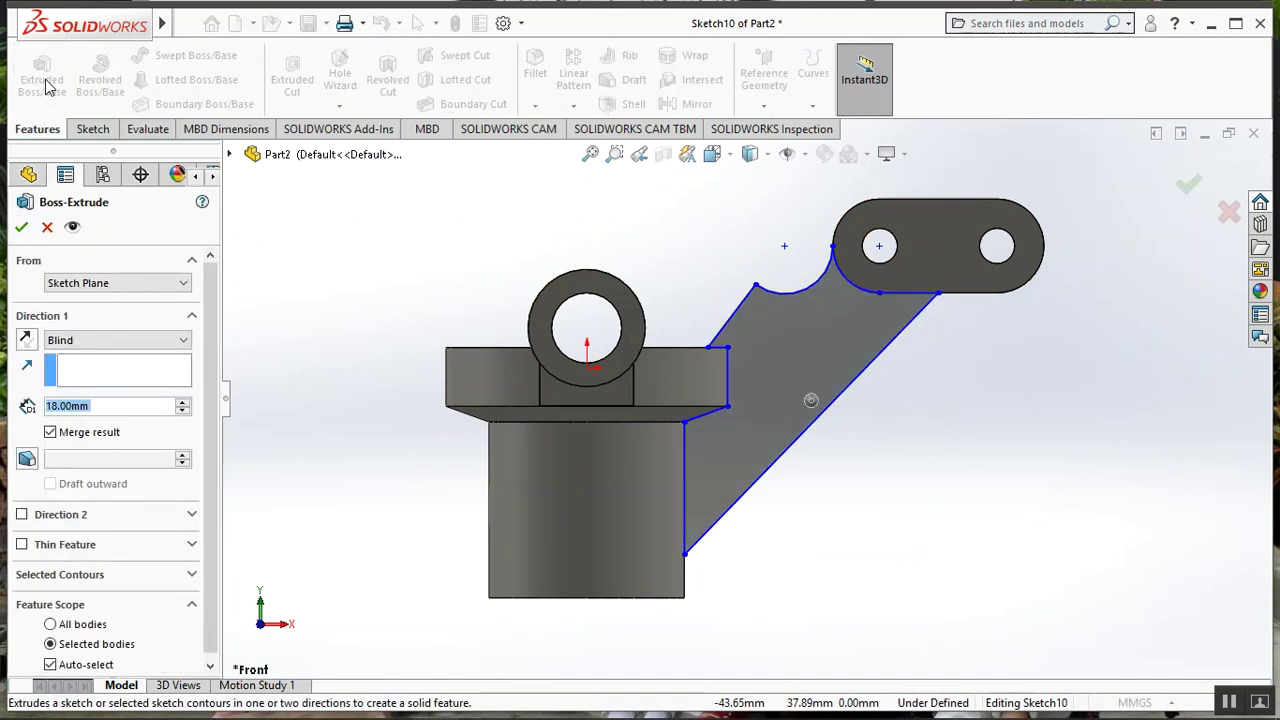
left_click(138, 340)
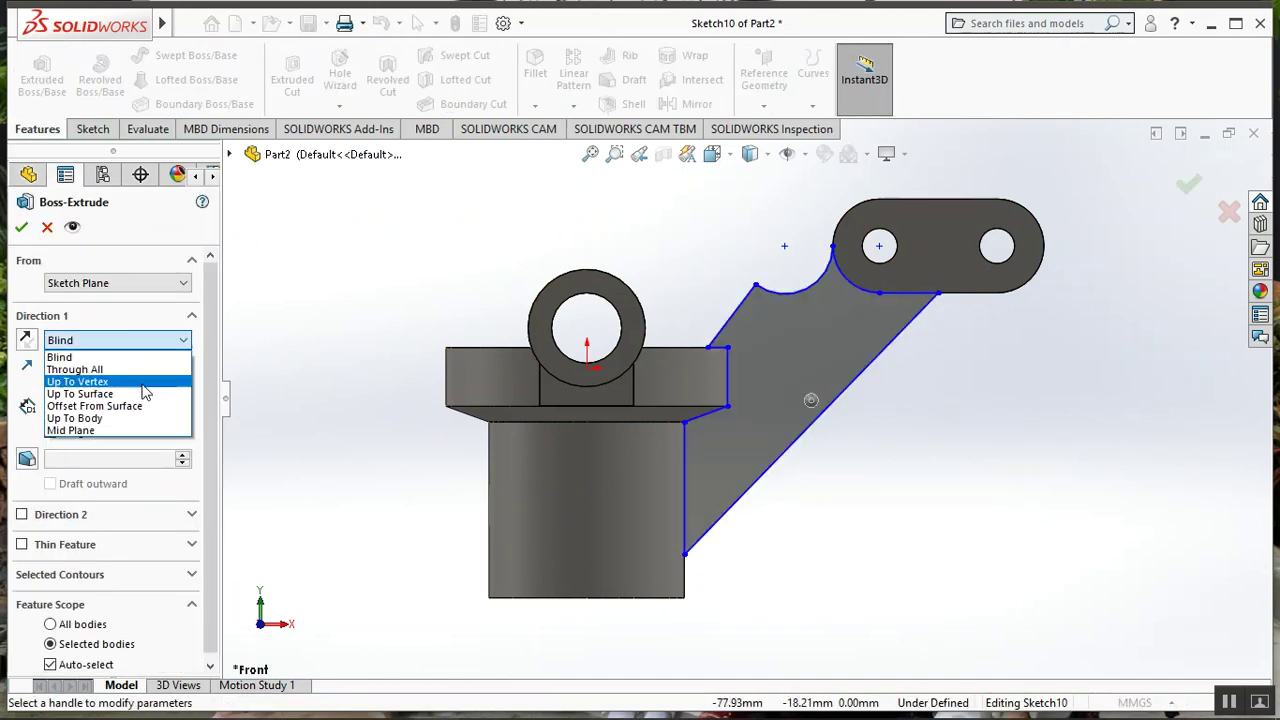
left_click(140, 429)
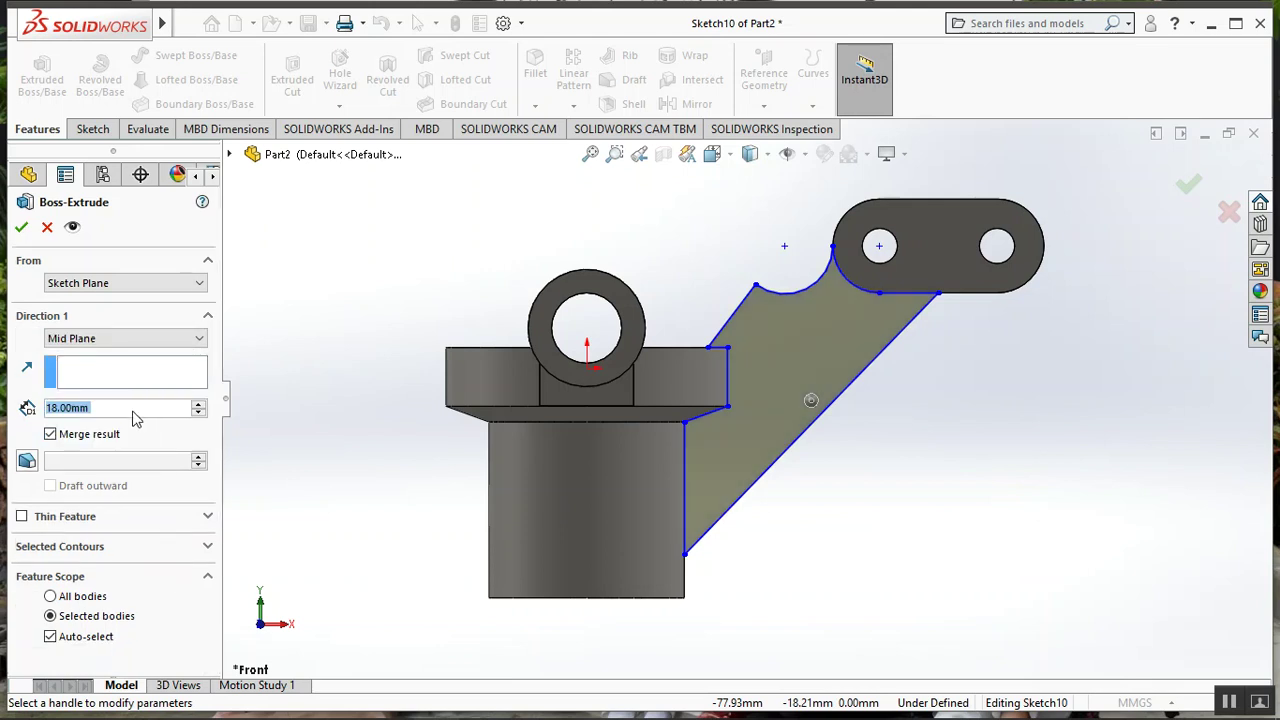
type("10")
key("Return")
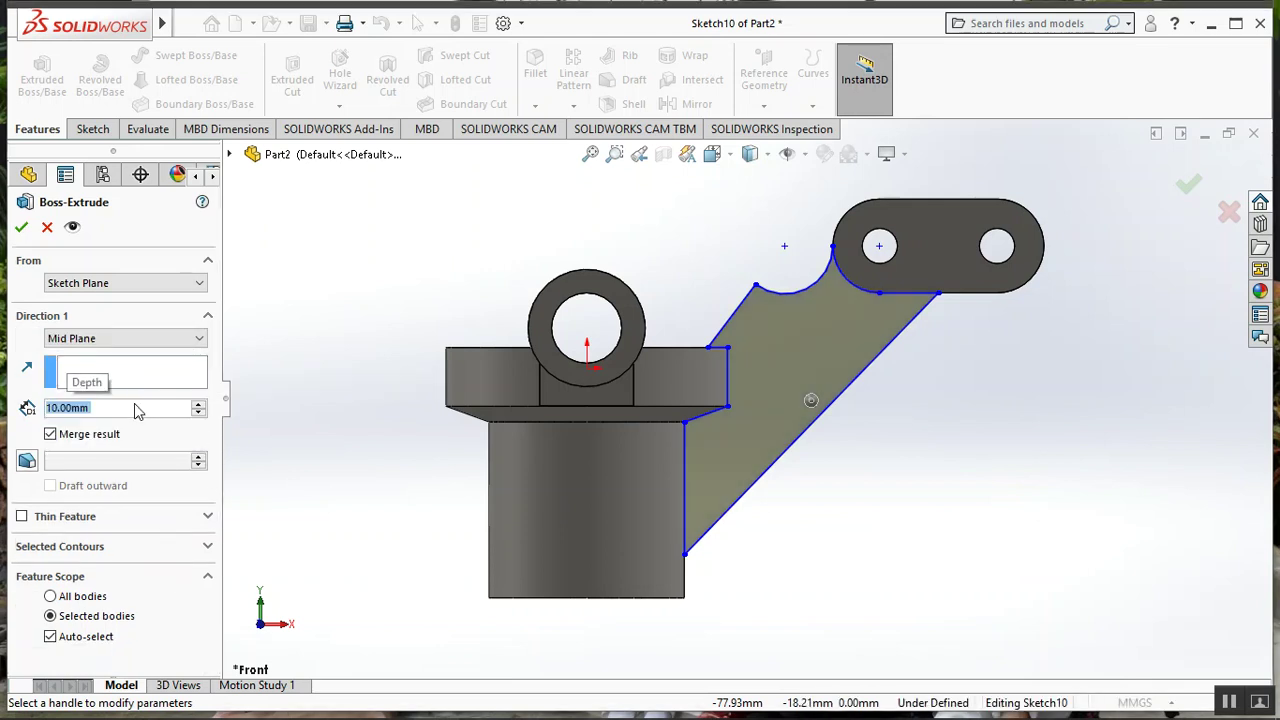
left_click(20, 228)
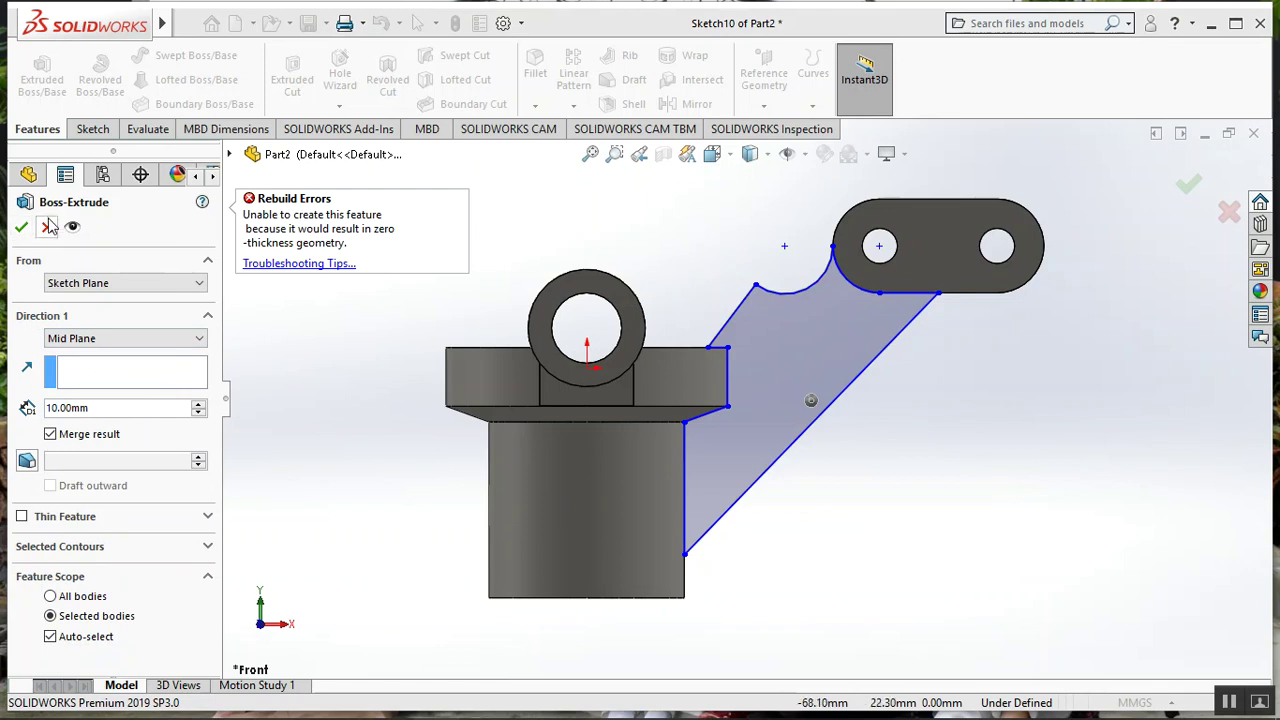
left_click(48, 227)
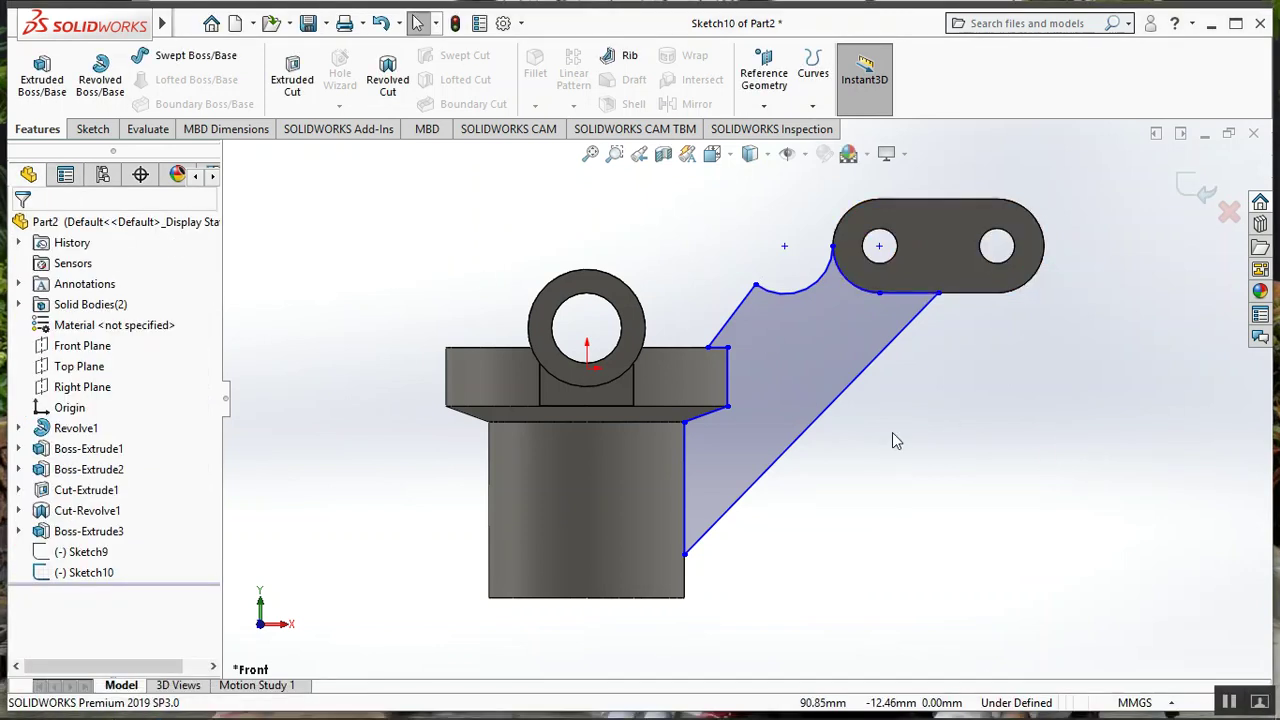
left_click(1195, 193)
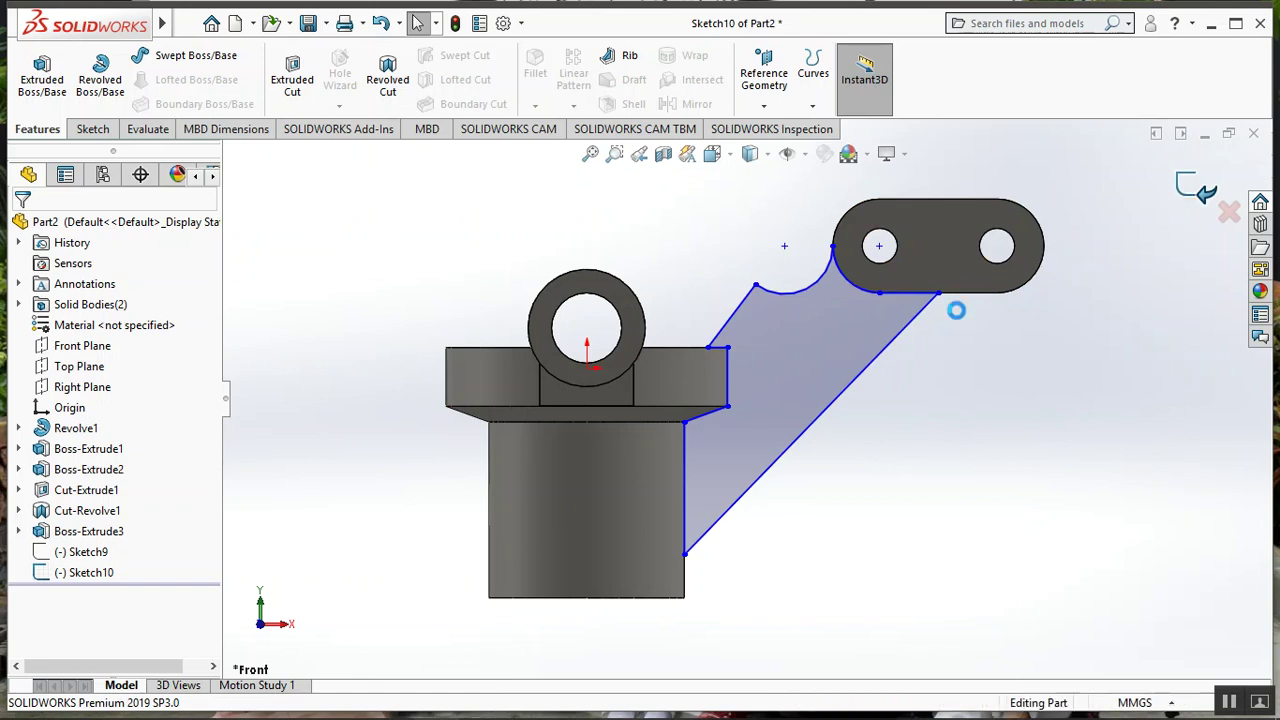
right_click(99, 577)
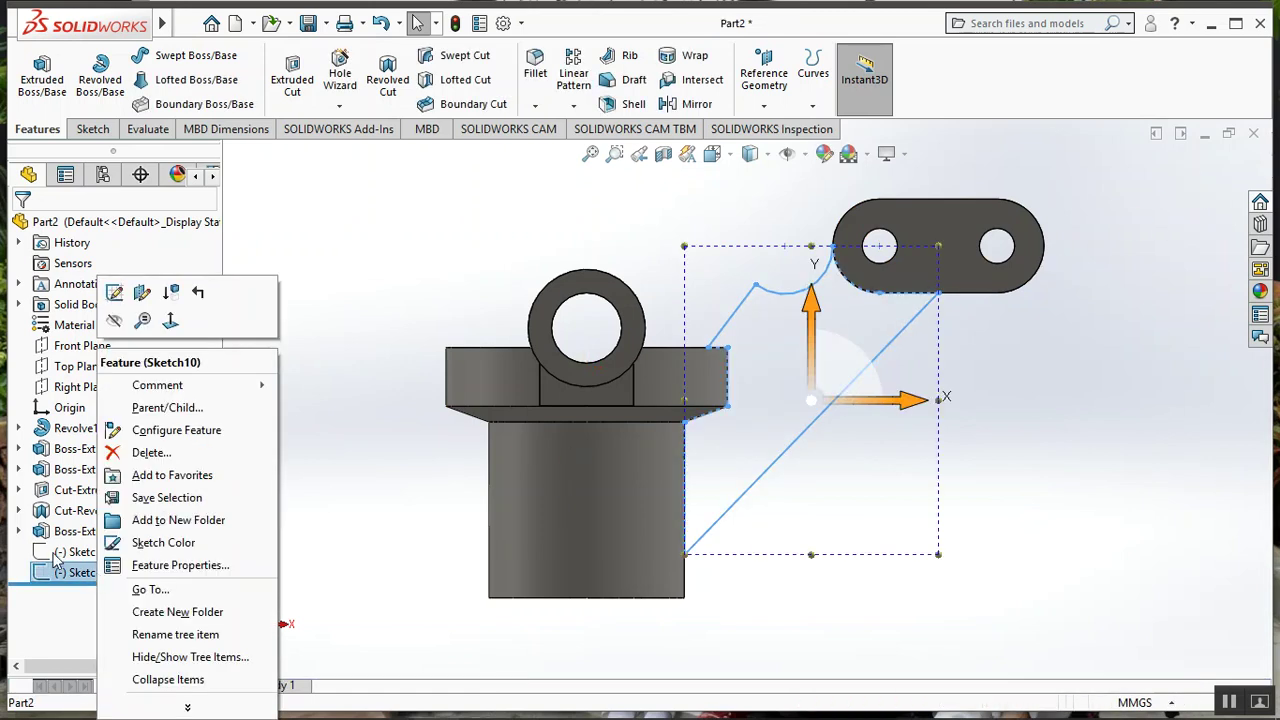
left_click(58, 549)
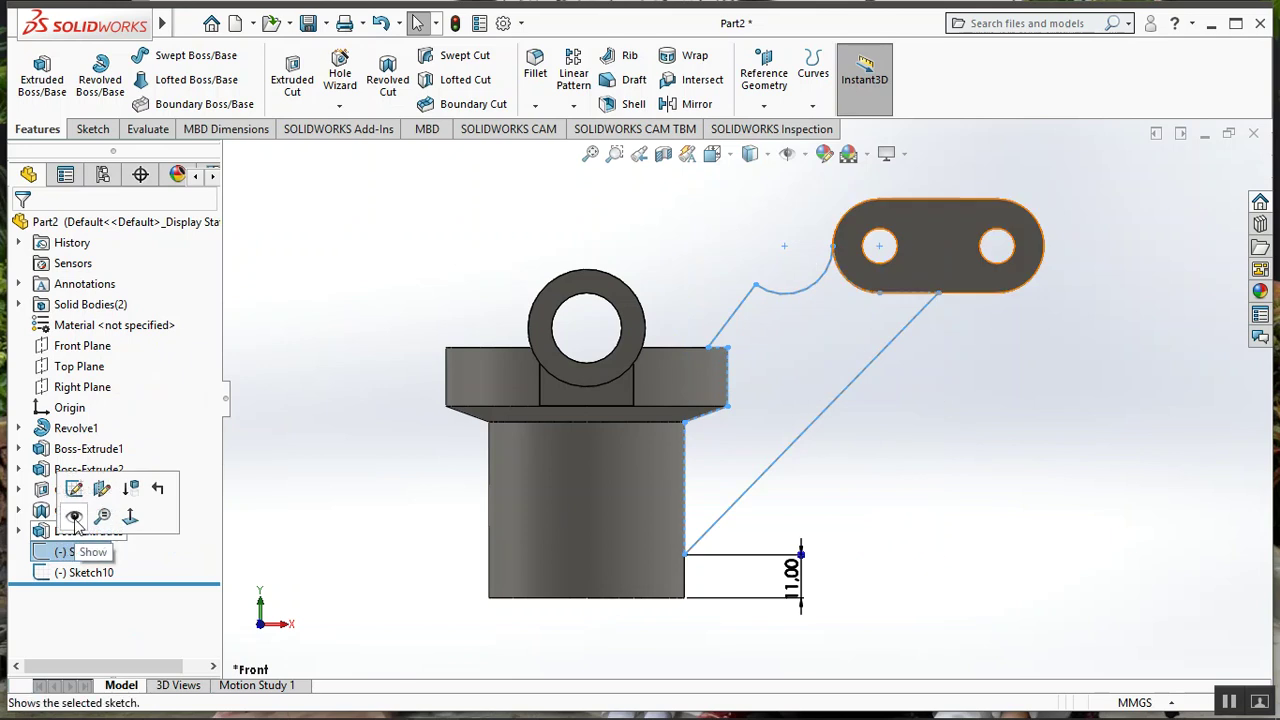
left_click(74, 518)
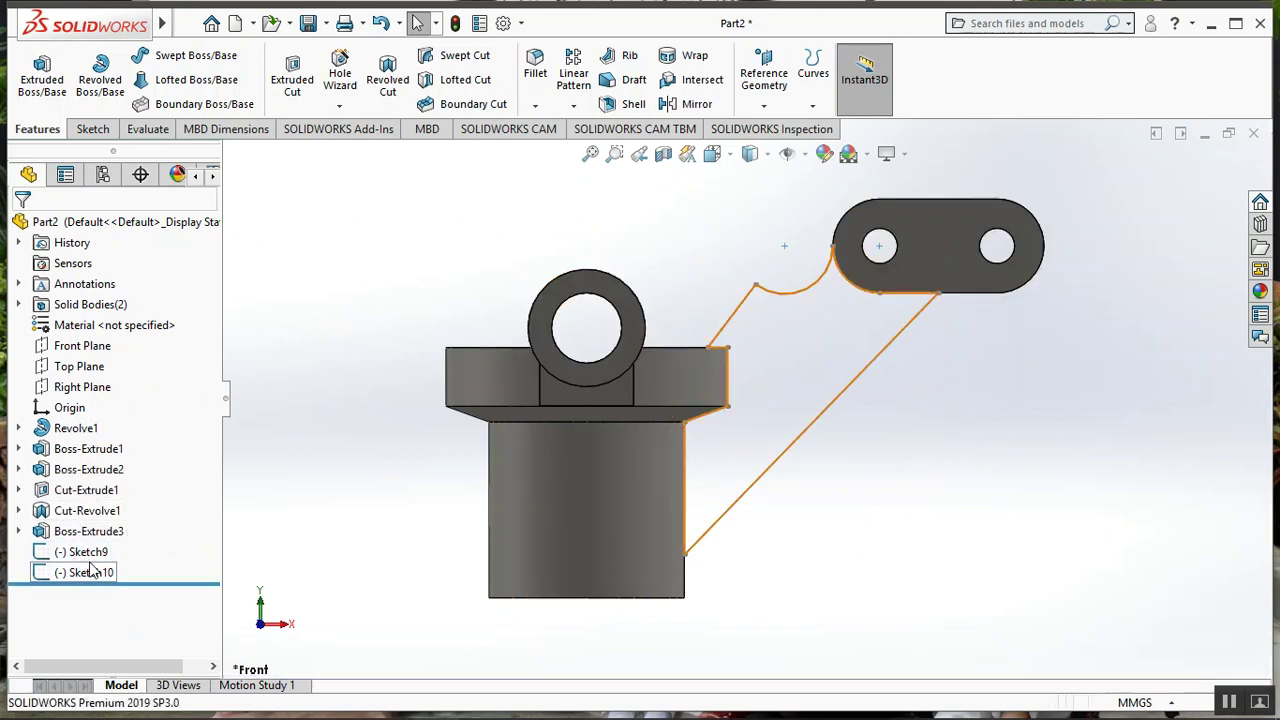
right_click(96, 549)
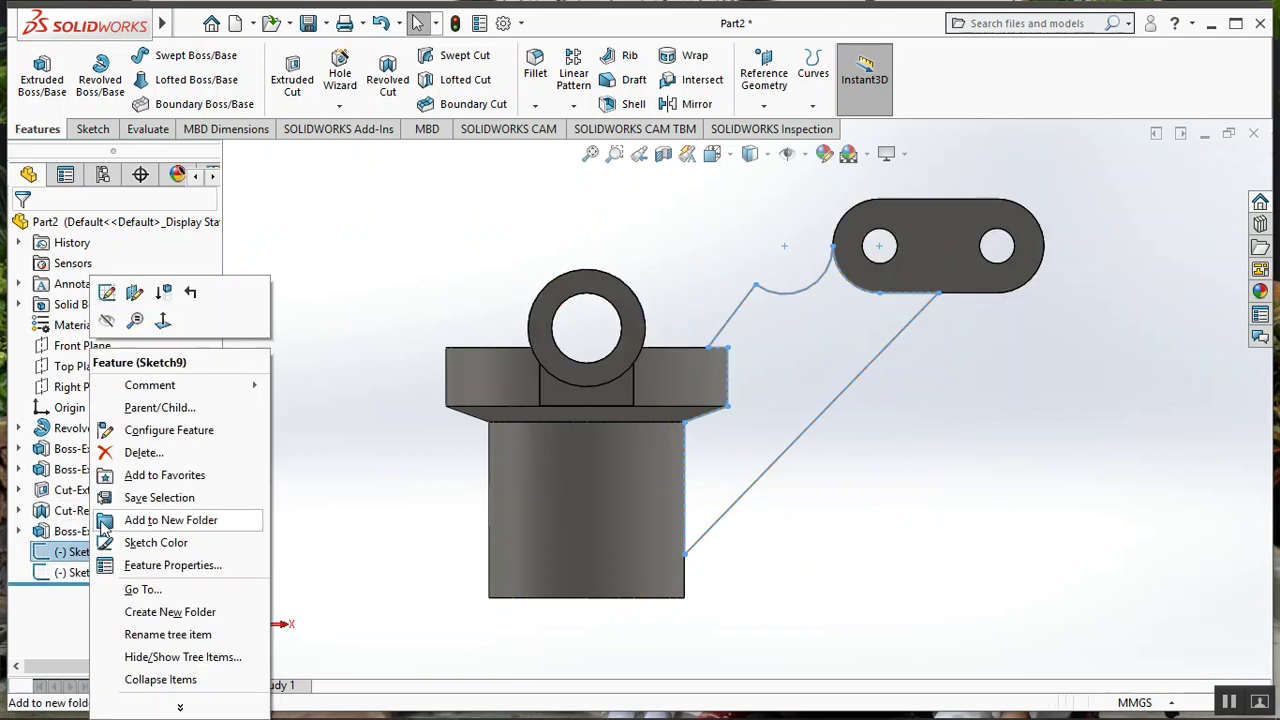
left_click(106, 325)
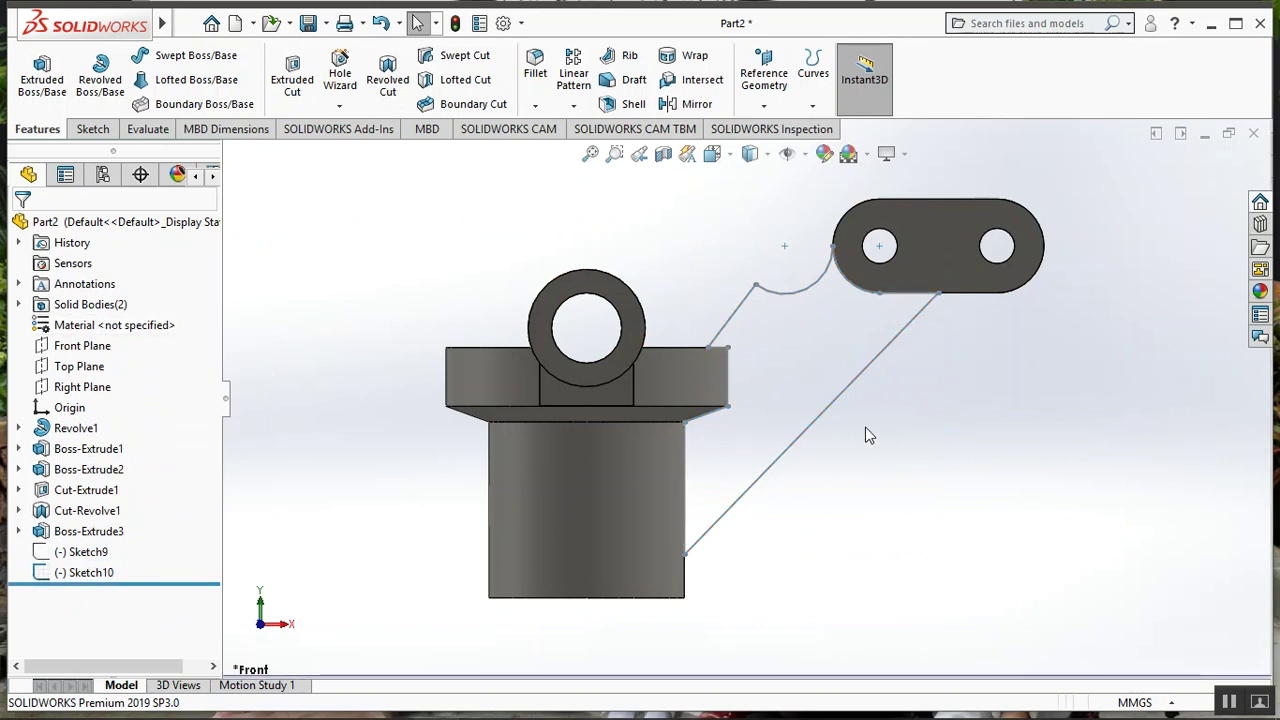
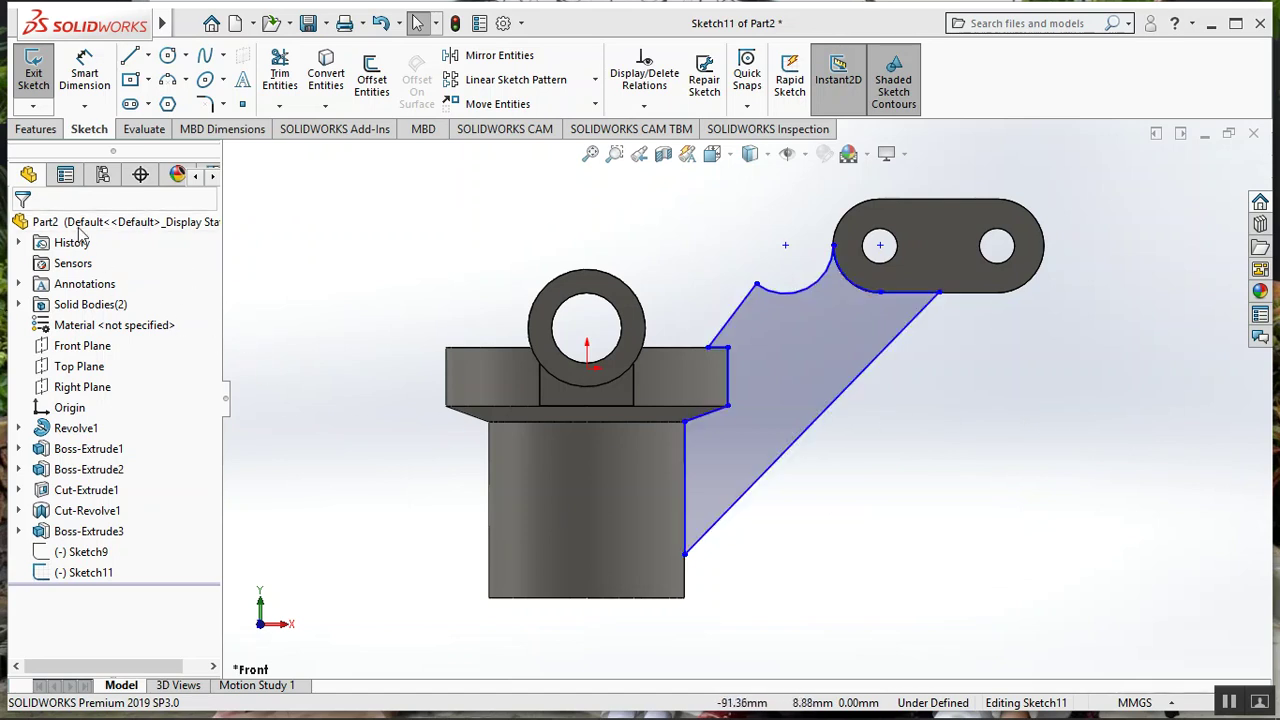
- Extrude the sloped arm sketch 10 mm Mid Plane into the bracket and orbit to check it
left_click(35, 129)
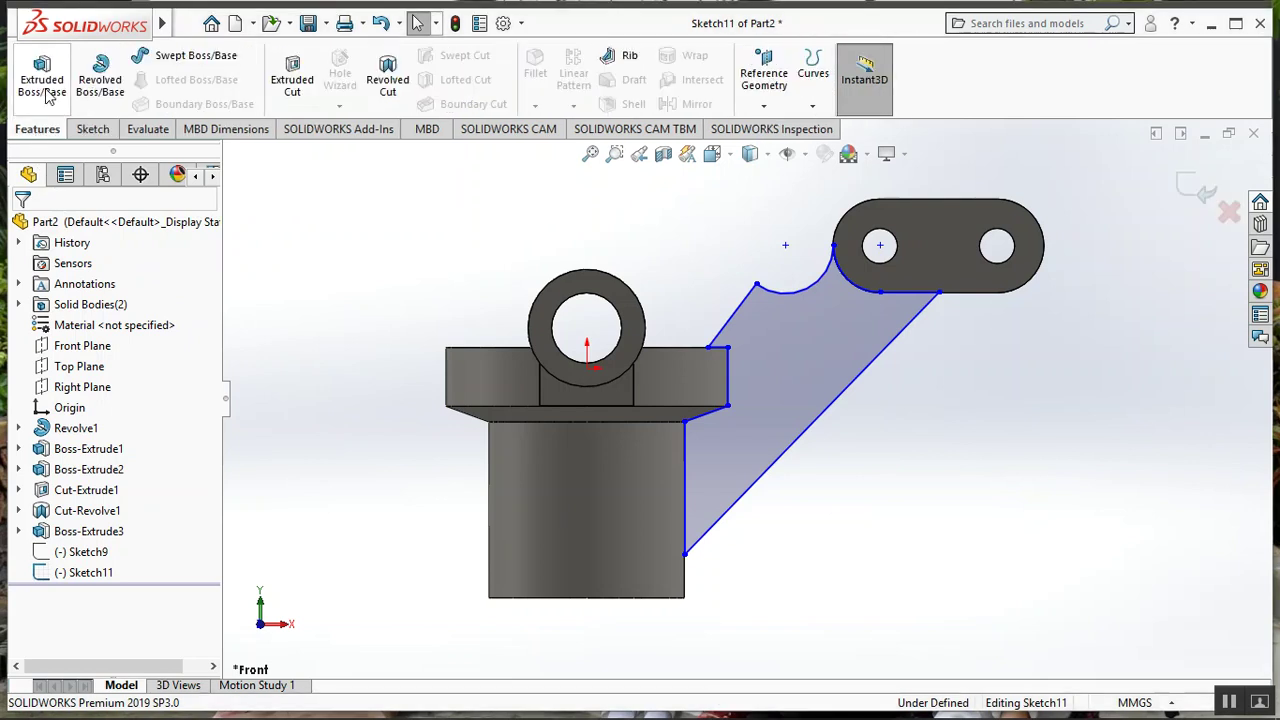
left_click(42, 85)
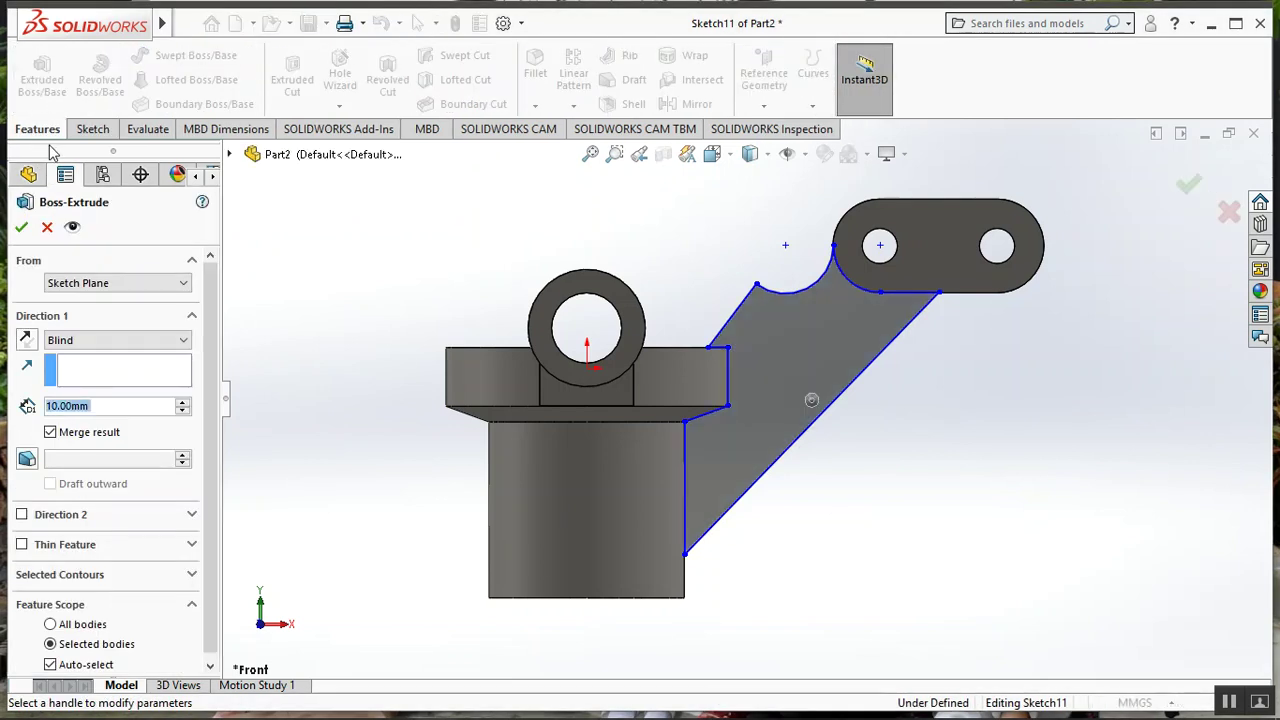
left_click(118, 340)
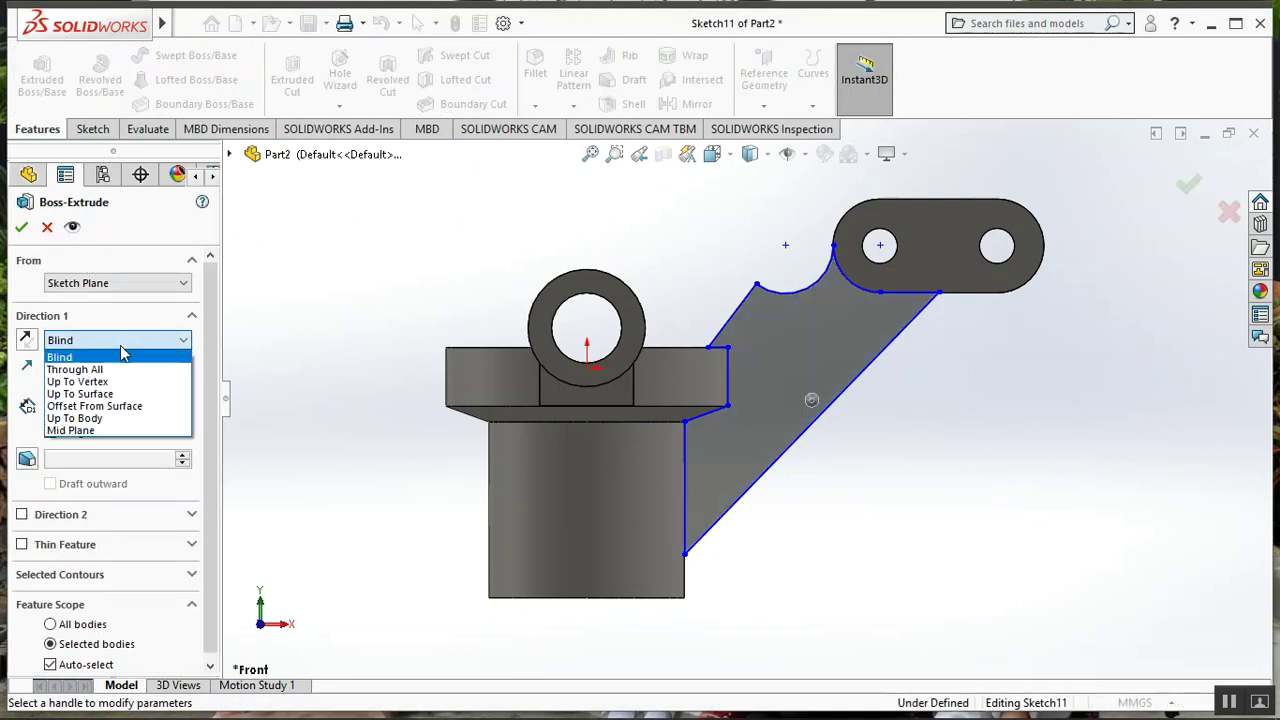
left_click(127, 433)
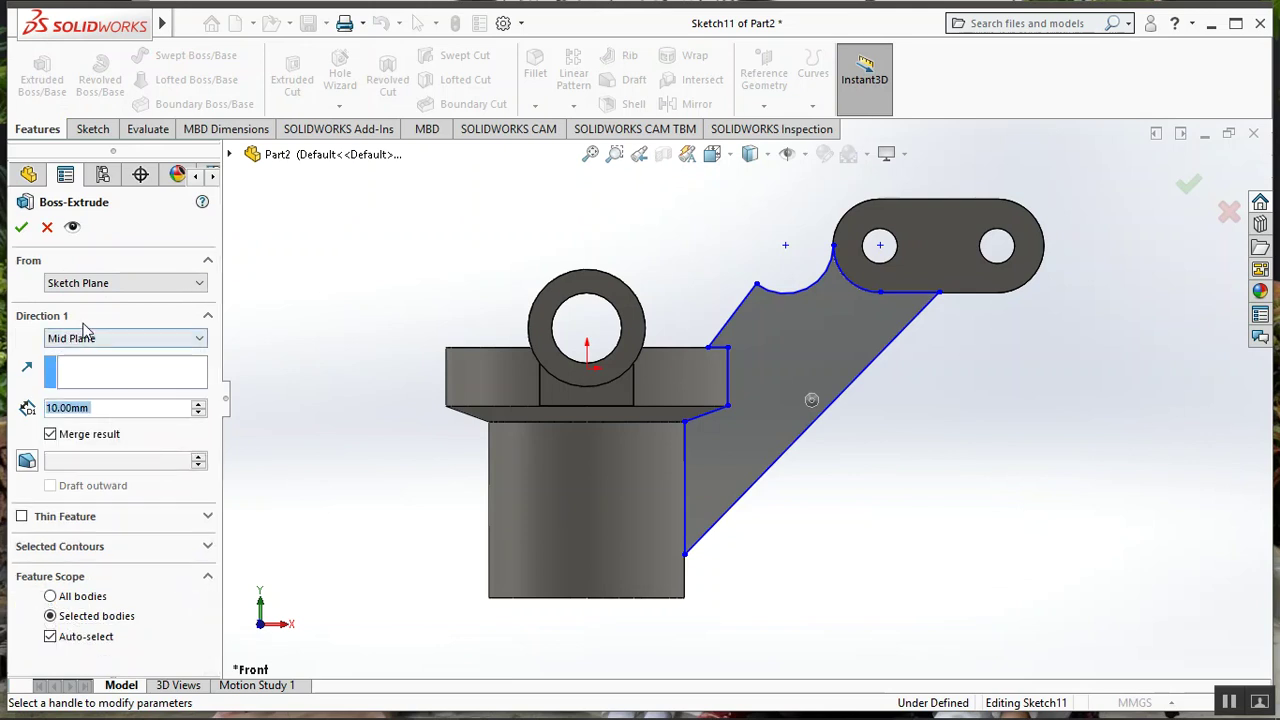
left_click(20, 229)
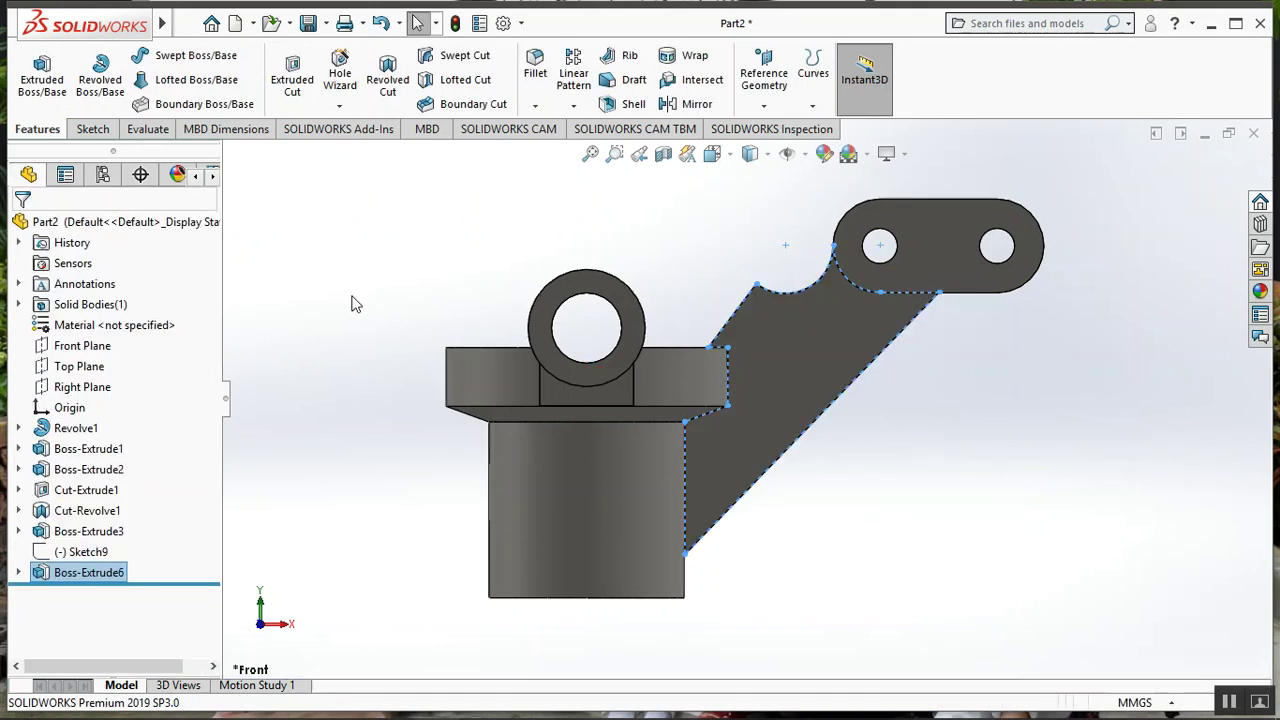
mouse_move(352, 303)
middle_mouse_down()
mouse_move(353, 394)
mouse_move(371, 289)
middle_mouse_up()
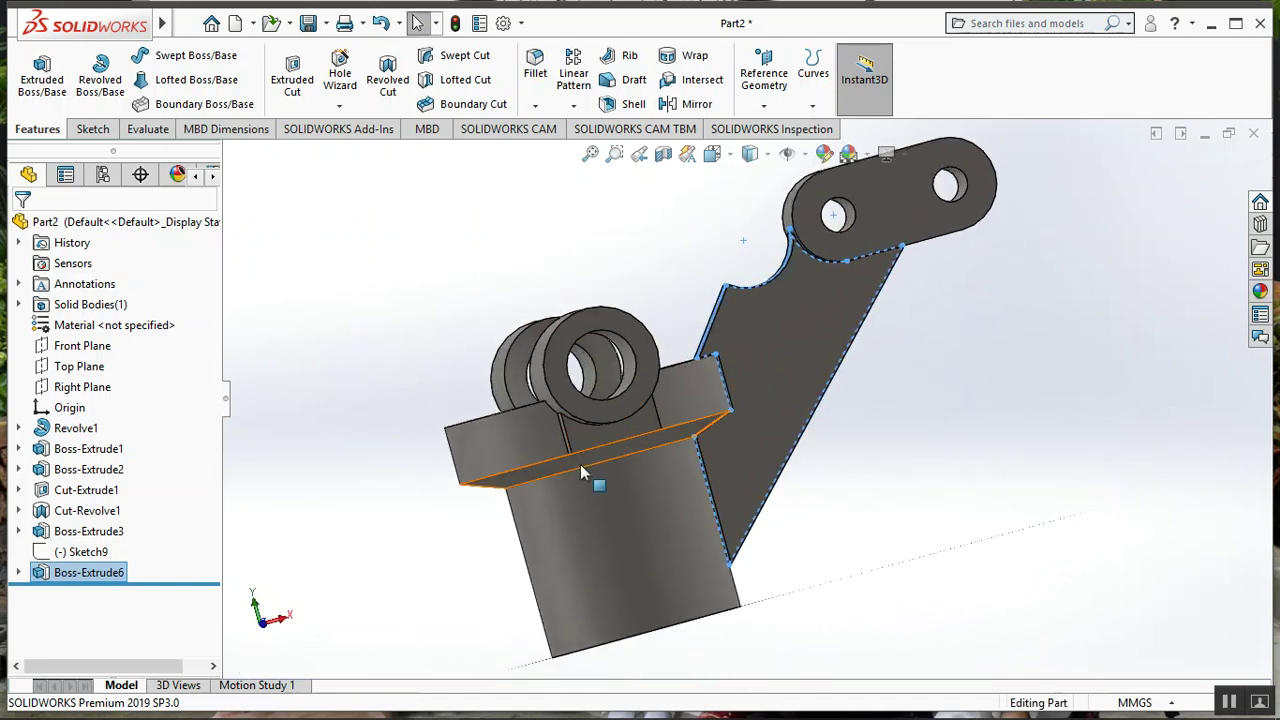
middle_click_drag(337, 363, 438, 401)
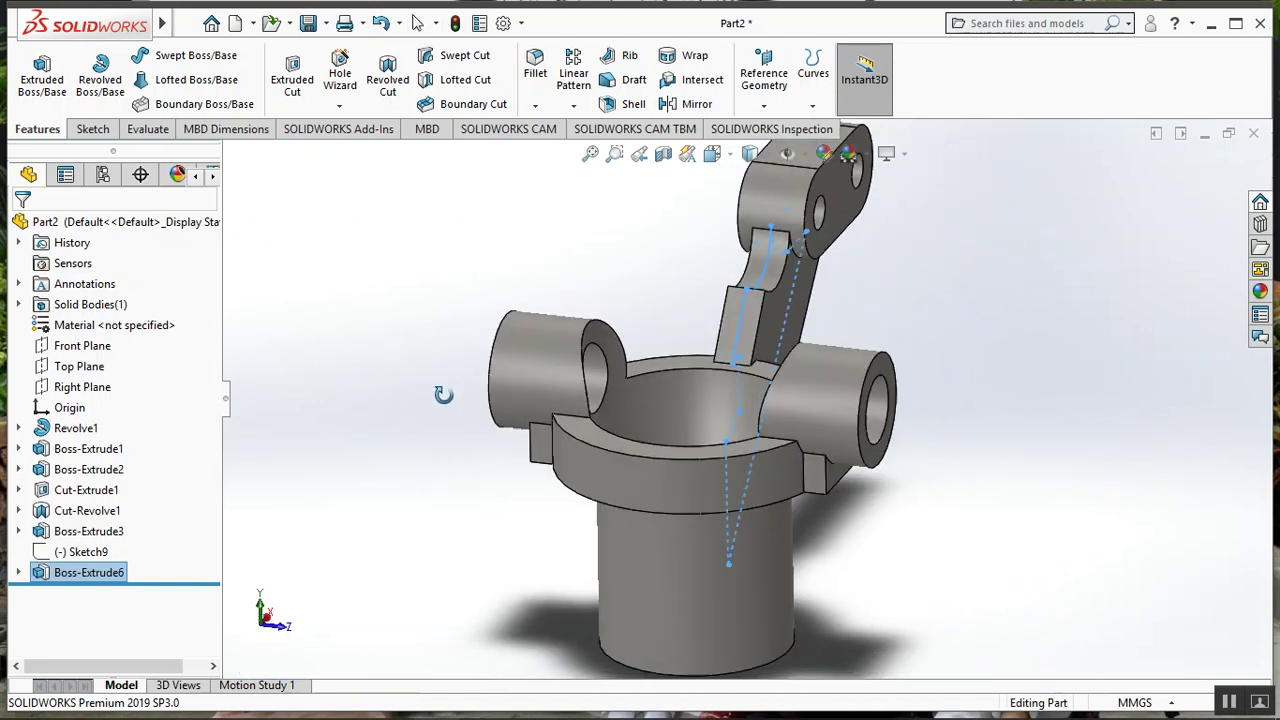
left_click(535, 66)
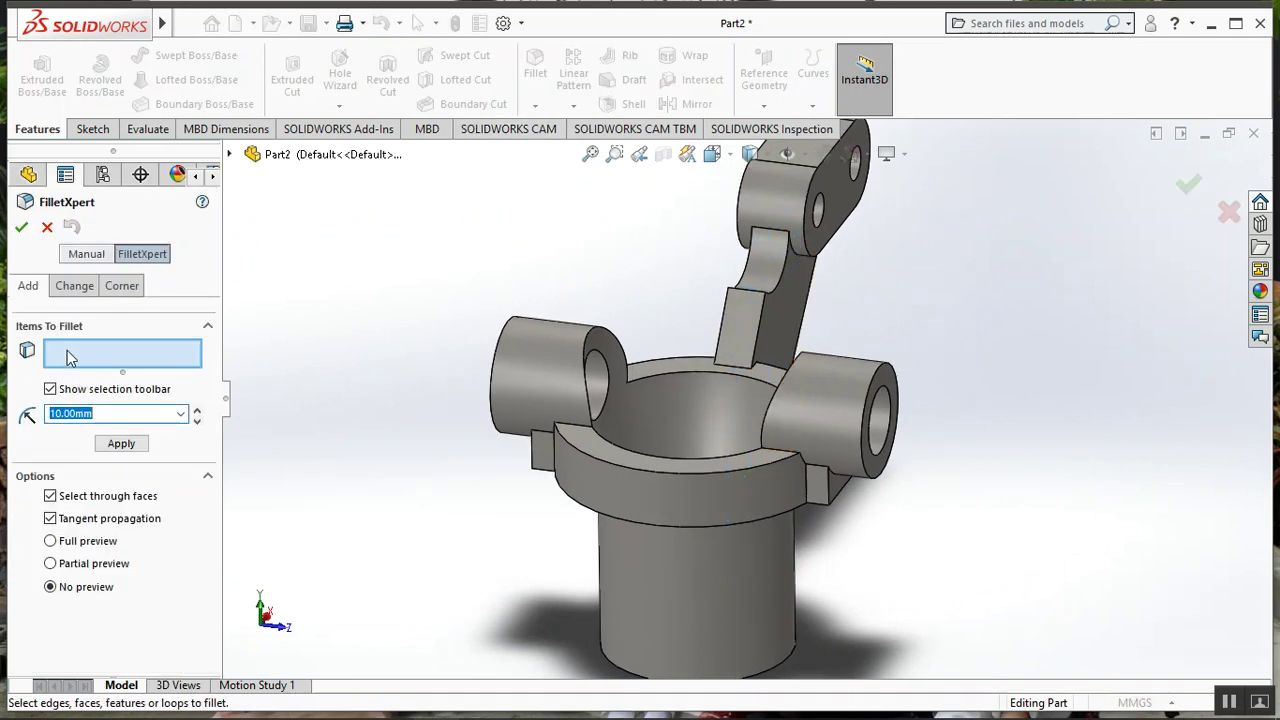
- Round two cup-rim edges and two lug edges with 6 mm fillets
type("6")
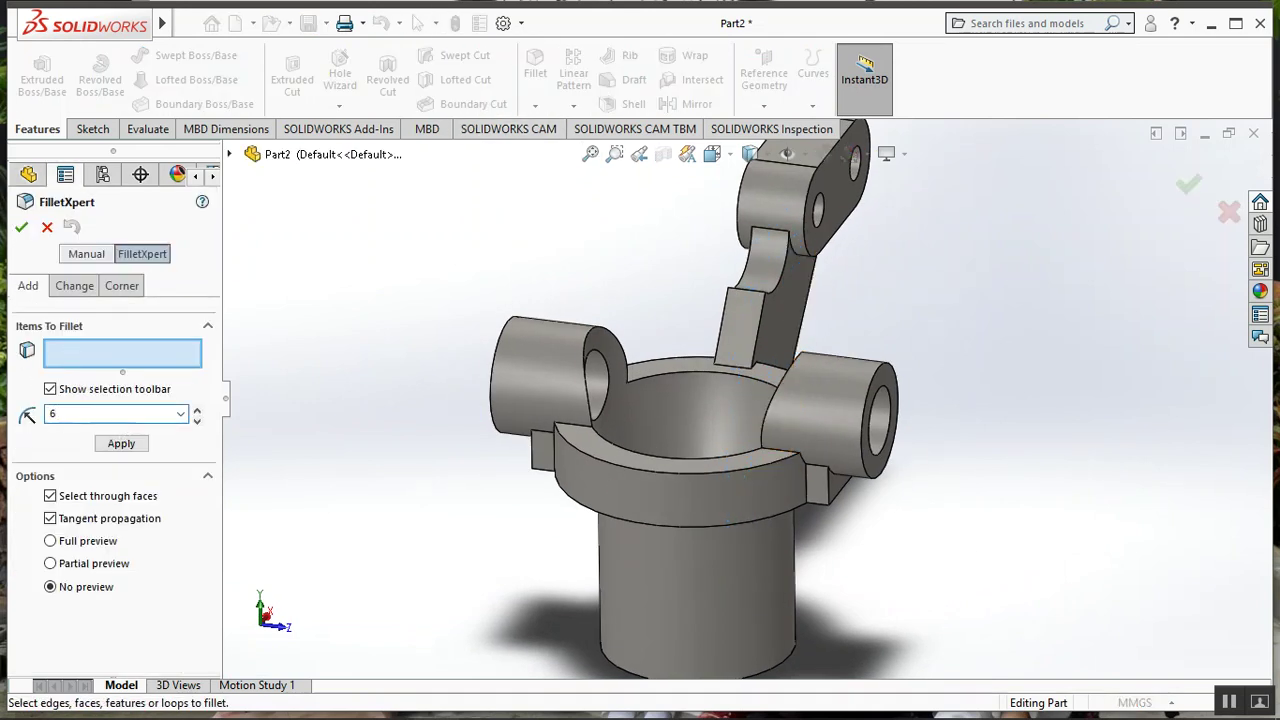
left_click(785, 451)
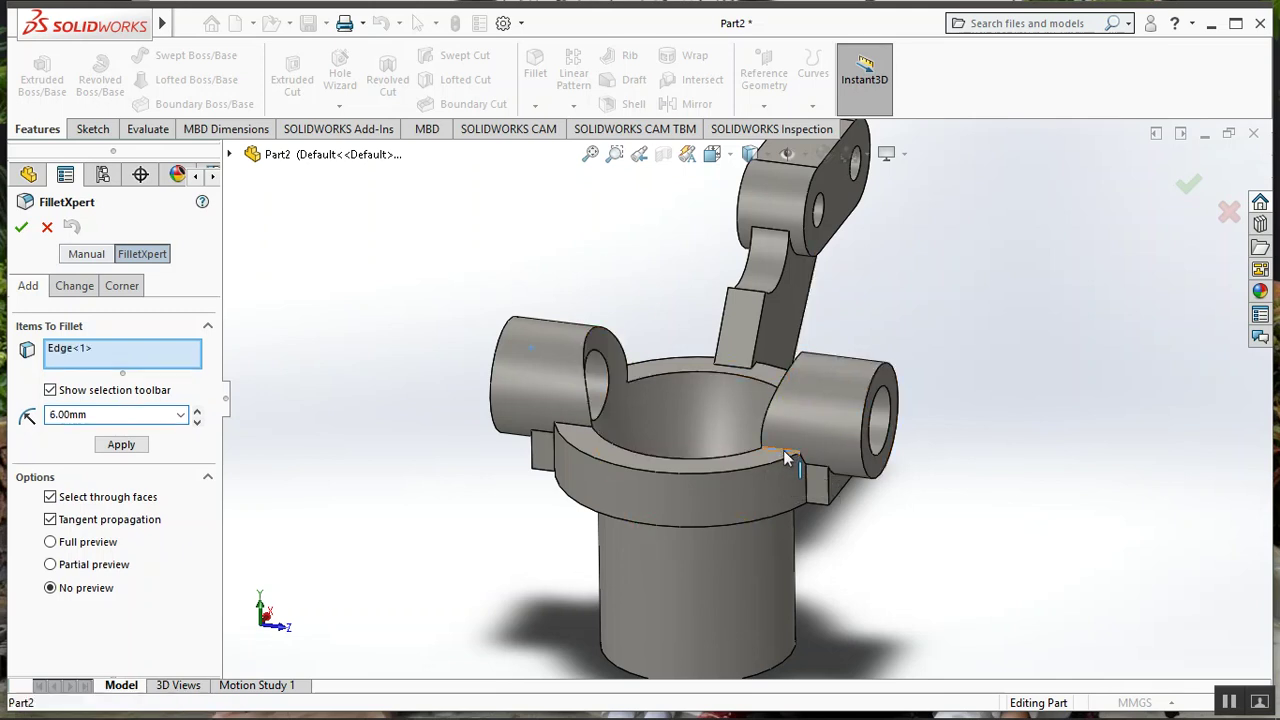
left_click(575, 430)
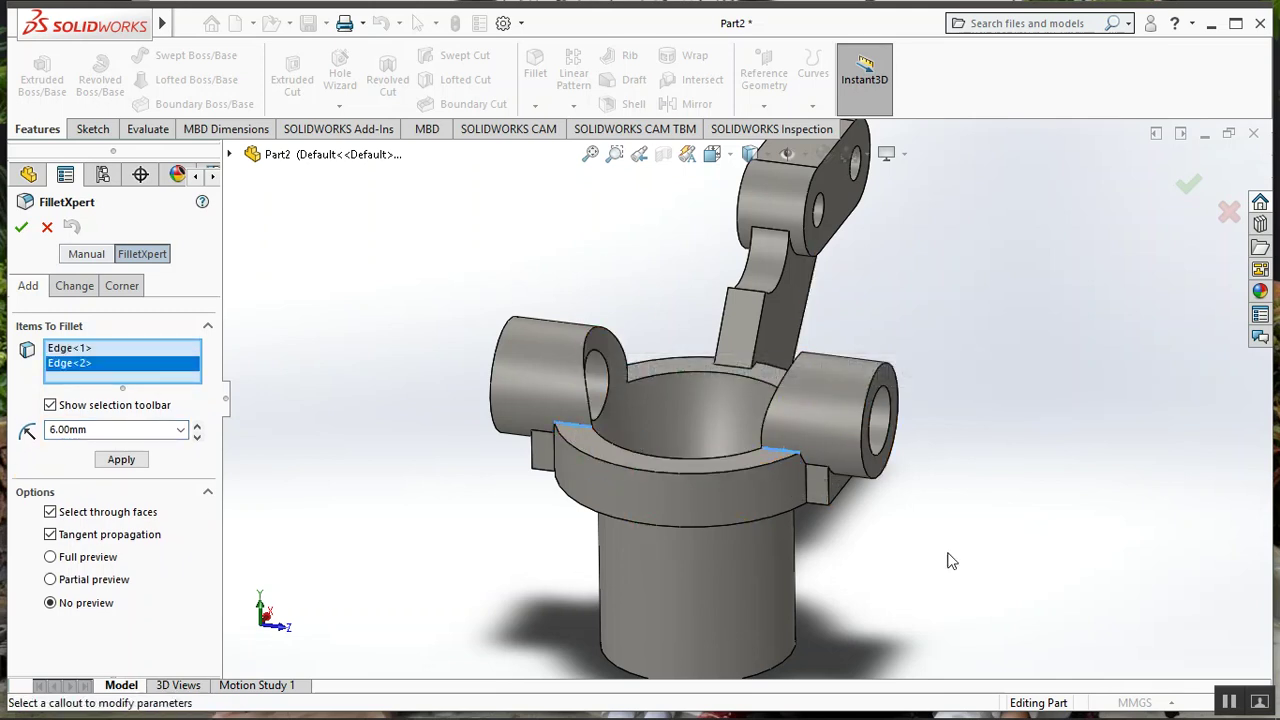
middle_click_drag(895, 541, 785, 621)
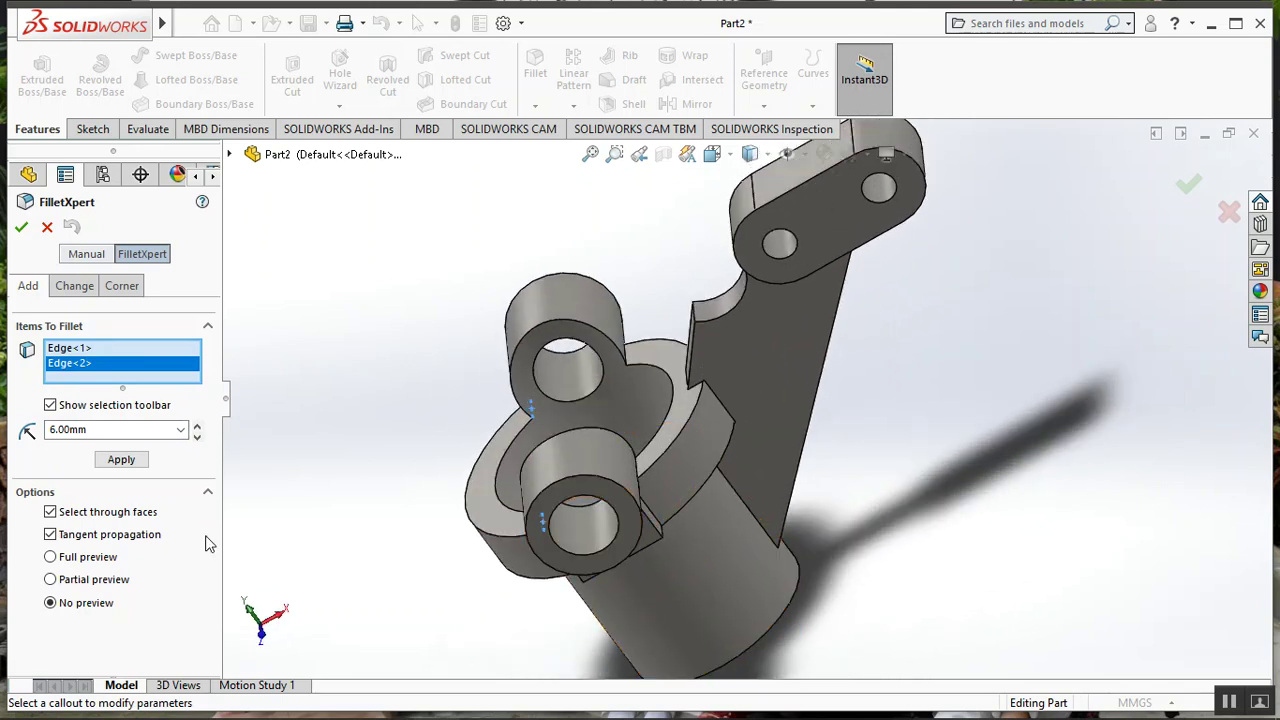
left_click(49, 557)
left_click(640, 471)
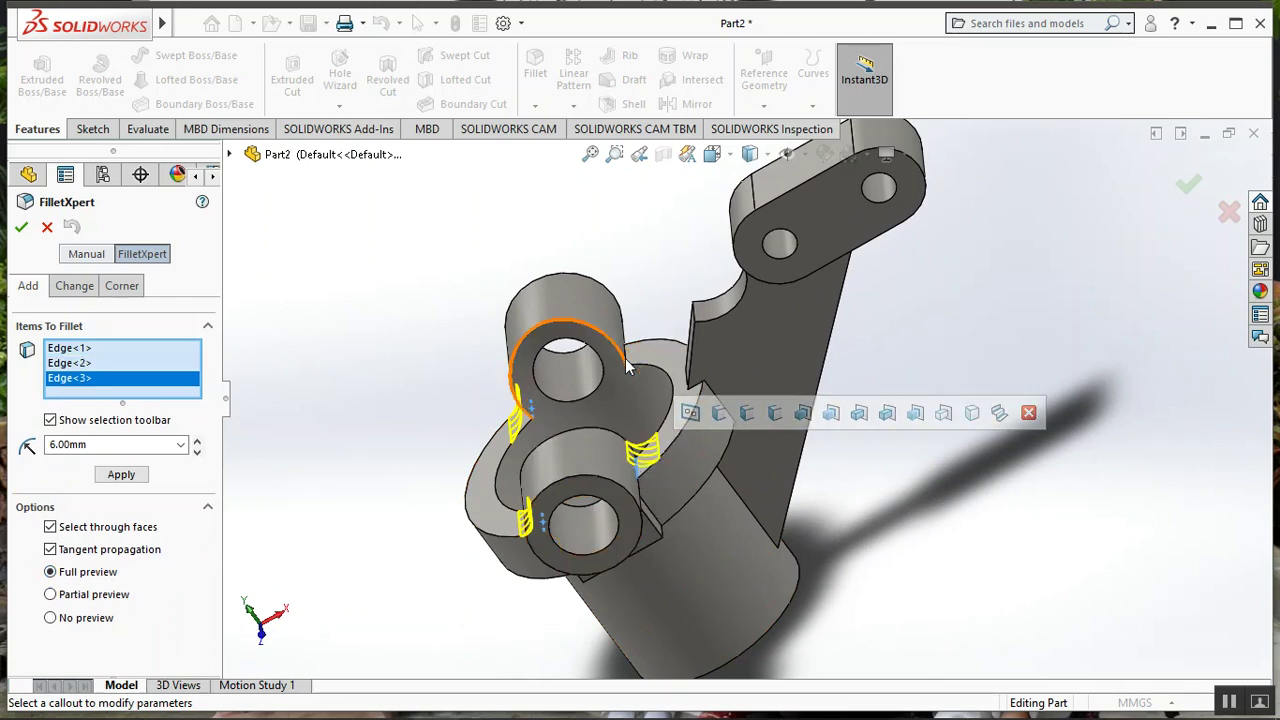
left_click(630, 362)
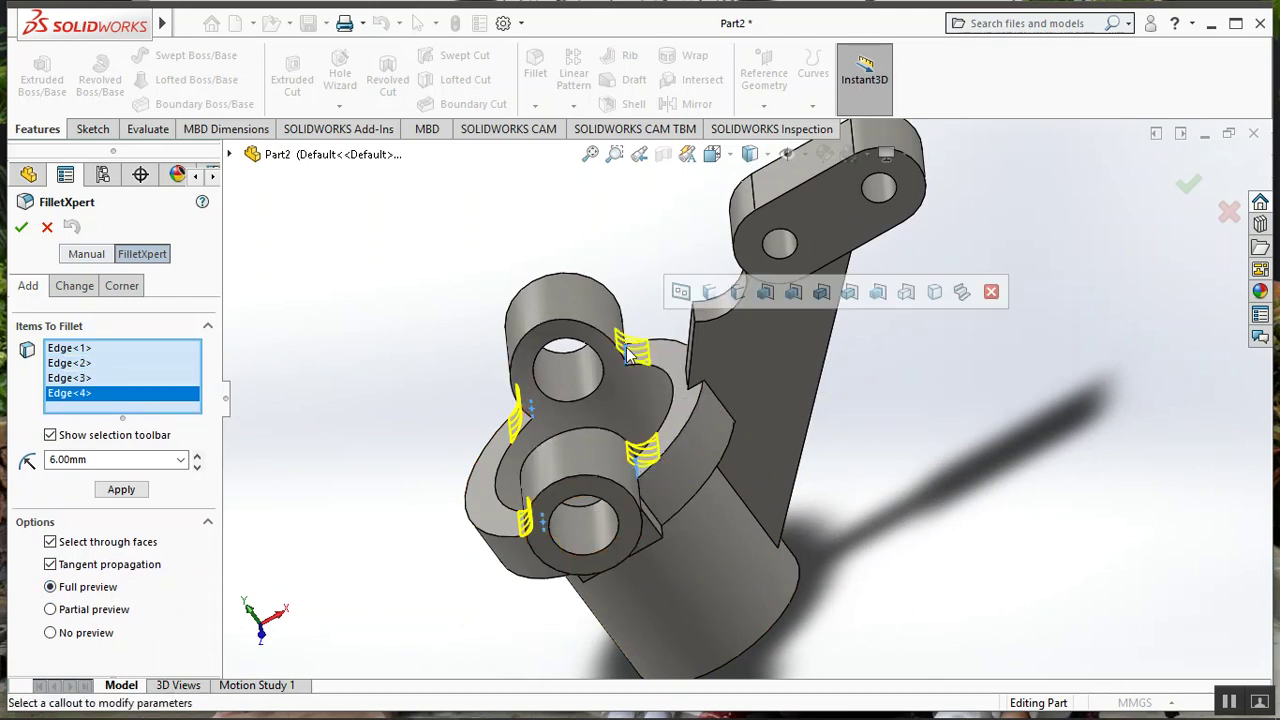
left_click(23, 228)
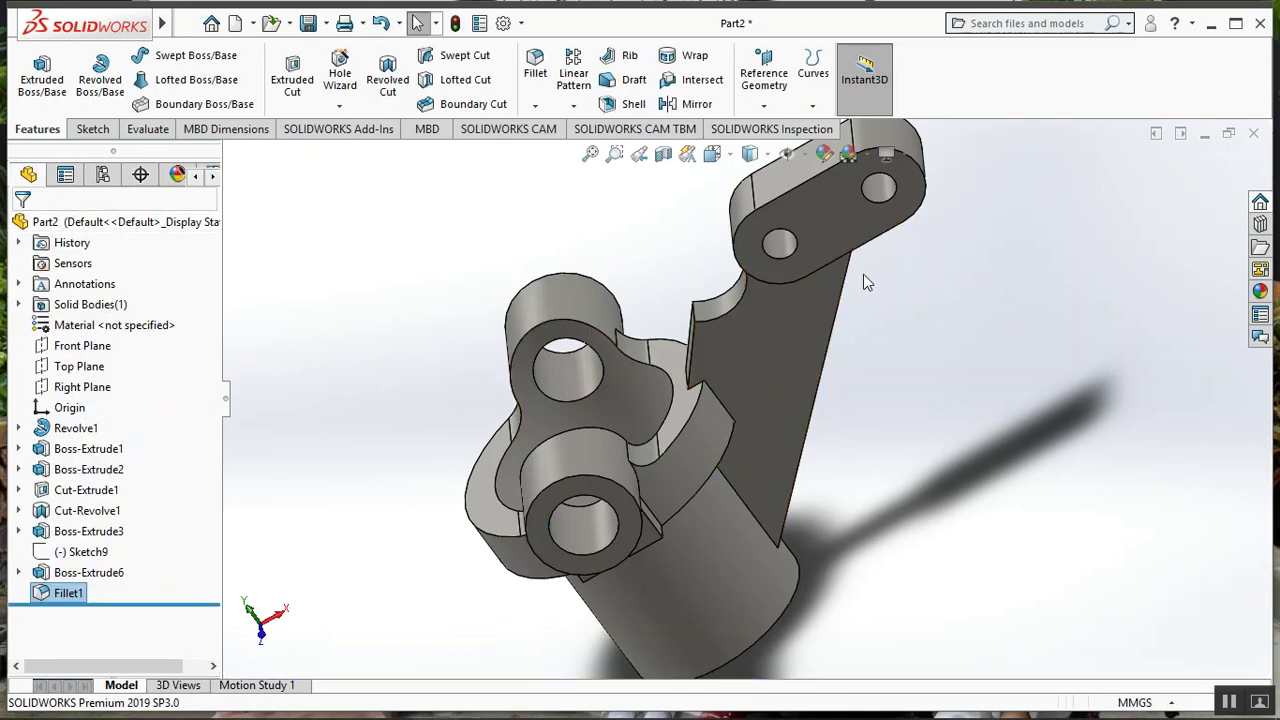
- Orbit the part and compare it with the reference drawing image in Photos
middle_click_drag(902, 470, 809, 443)
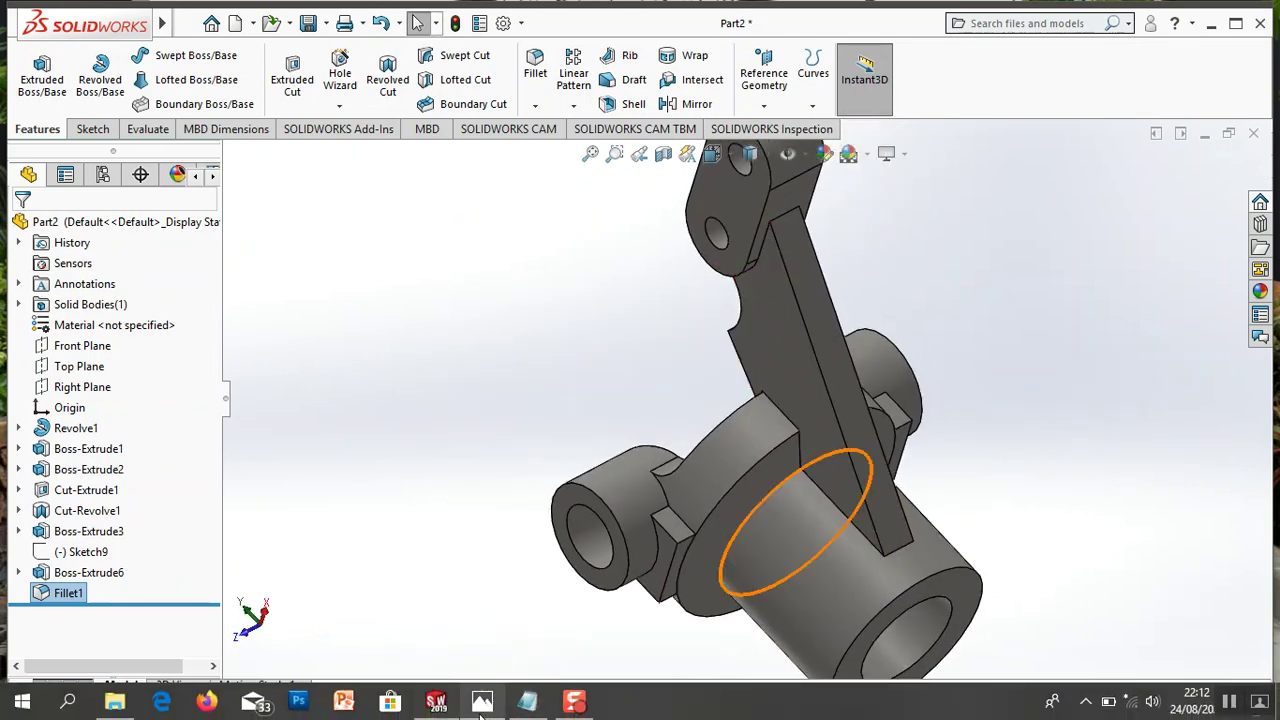
left_click(482, 702)
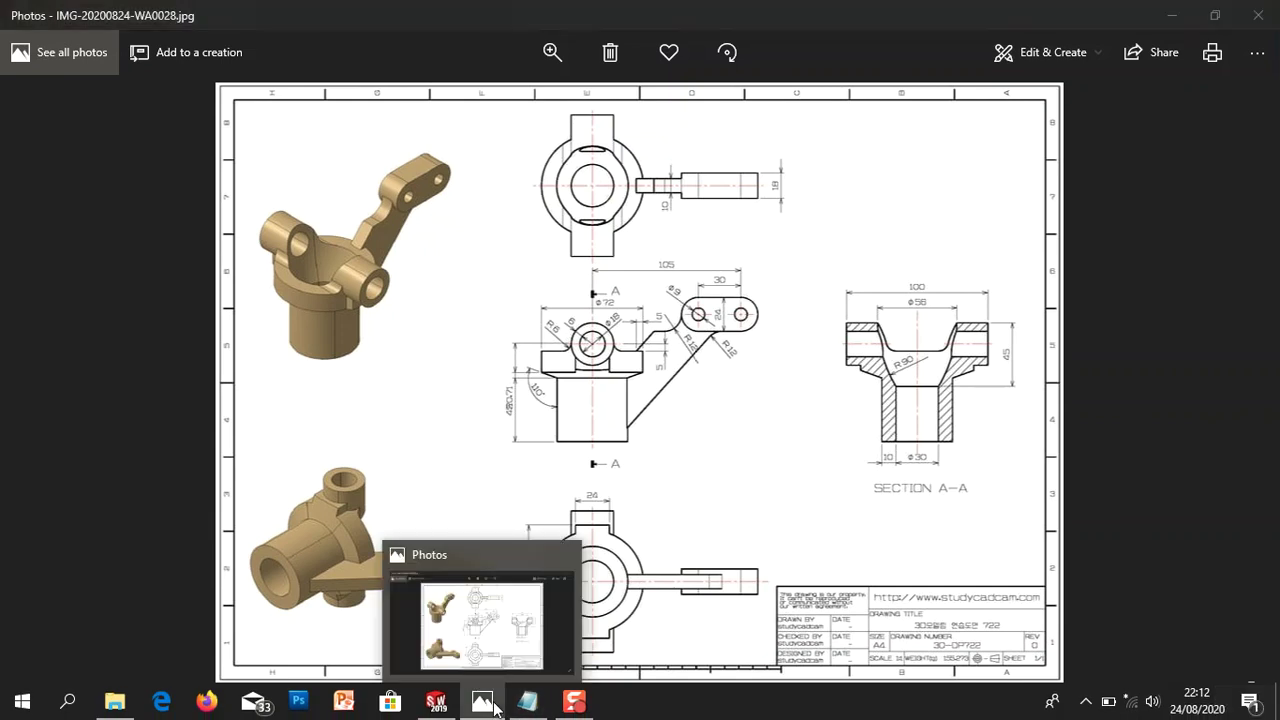
left_click(484, 703)
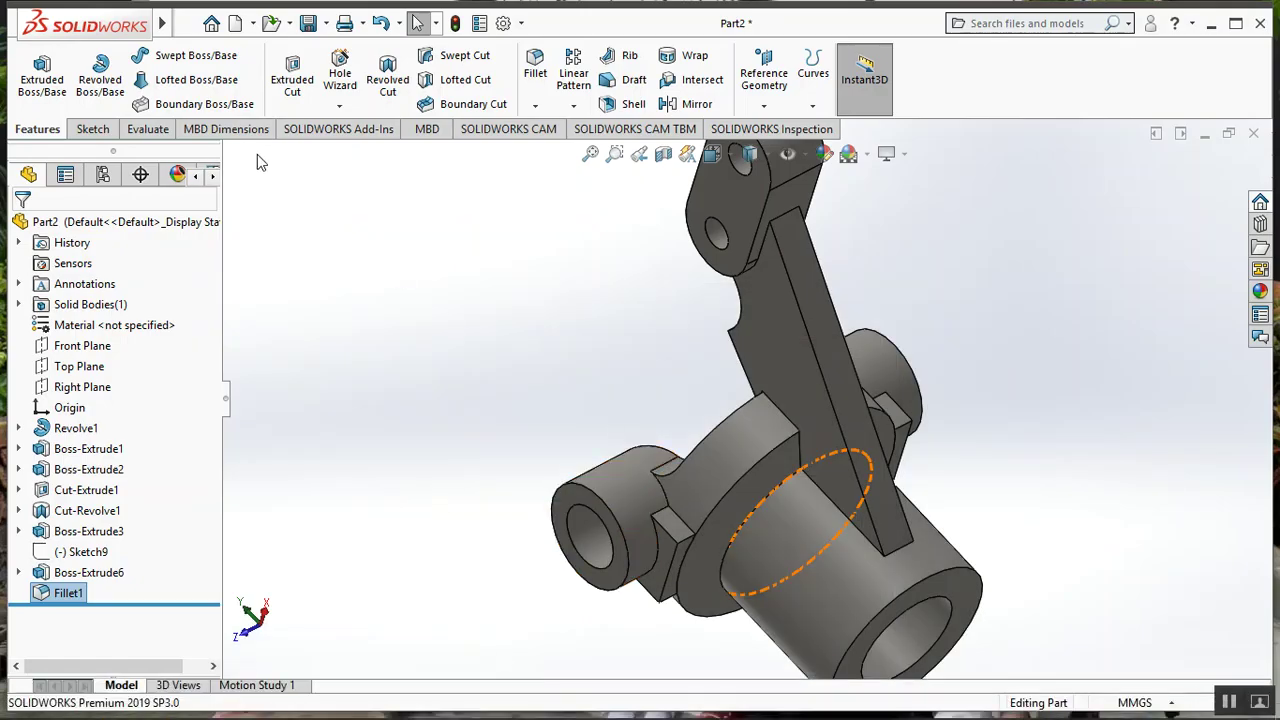
- Add a 12 mm fillet on the arm-to-upper-plate edge, then orbit and zoom to inspect it
left_click(535, 72)
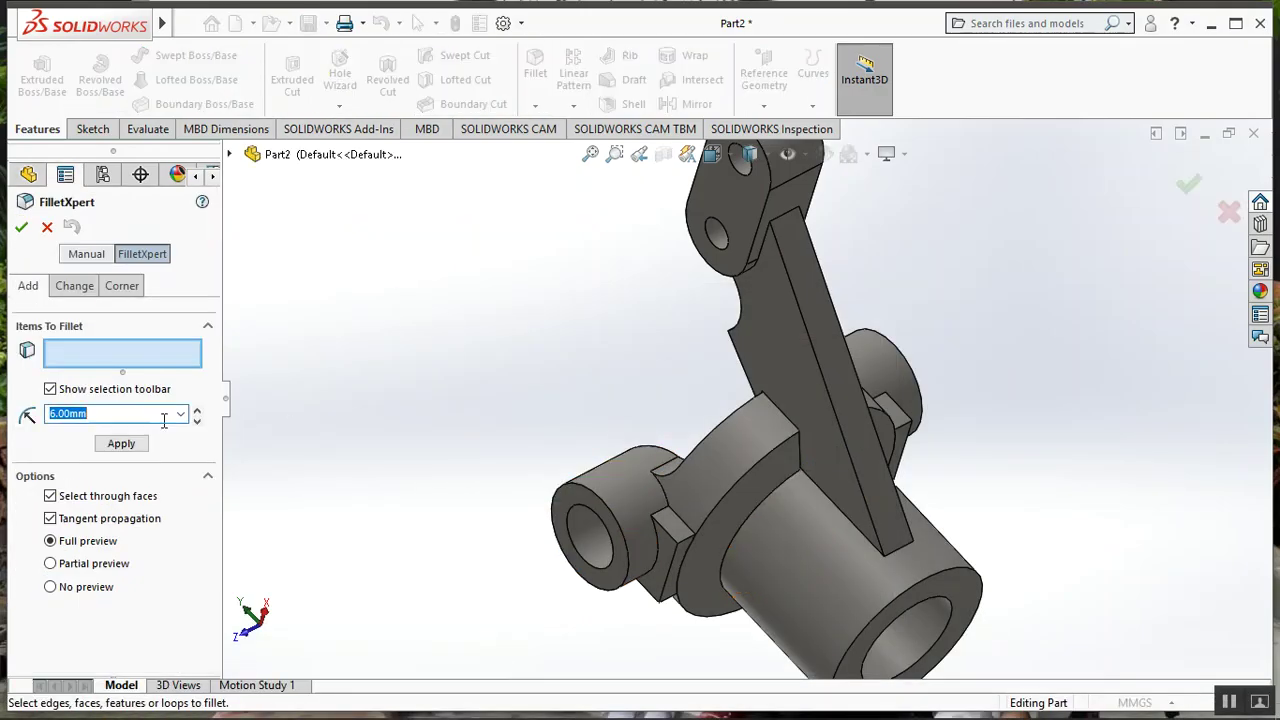
type("12")
left_click(789, 221)
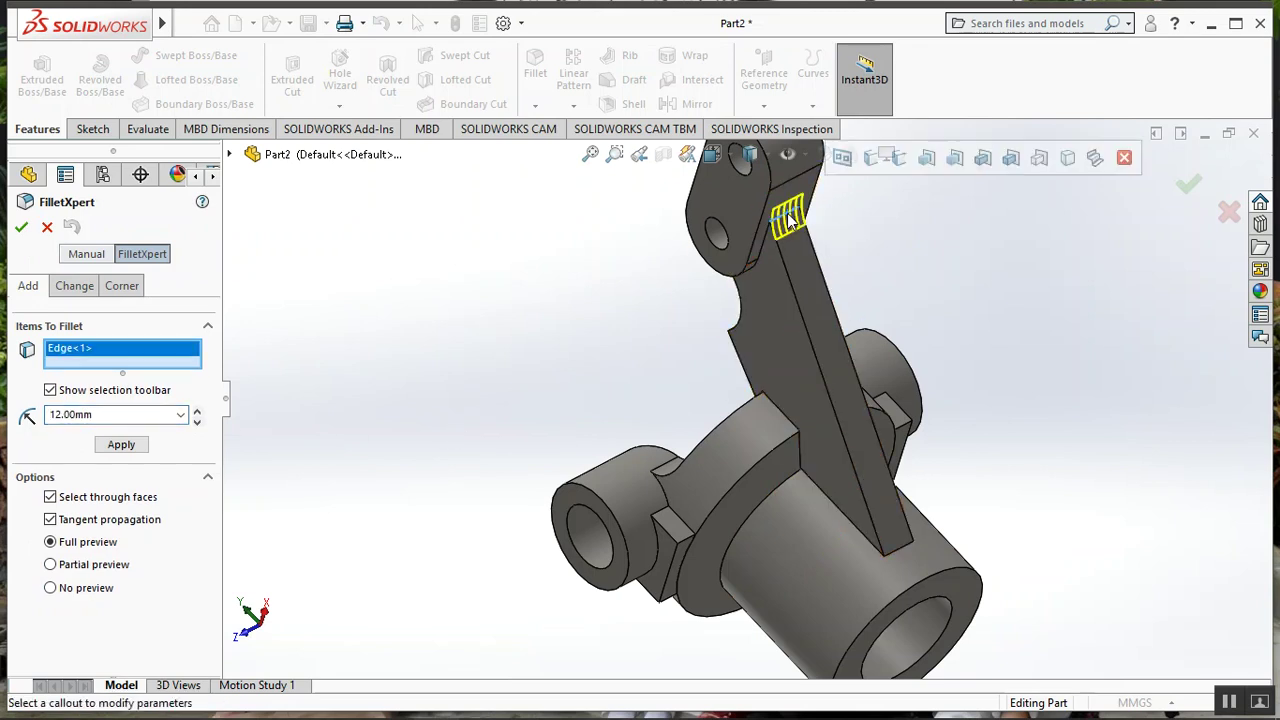
left_click(21, 229)
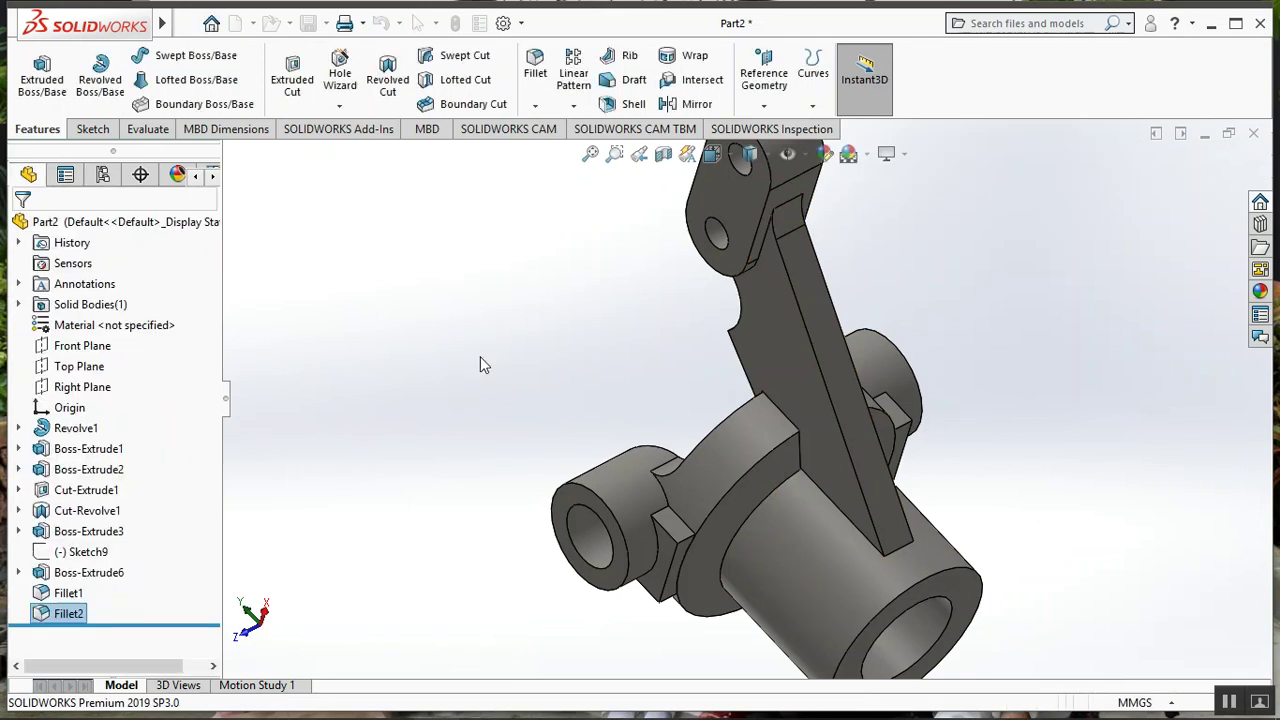
middle_click_drag(481, 358, 501, 386)
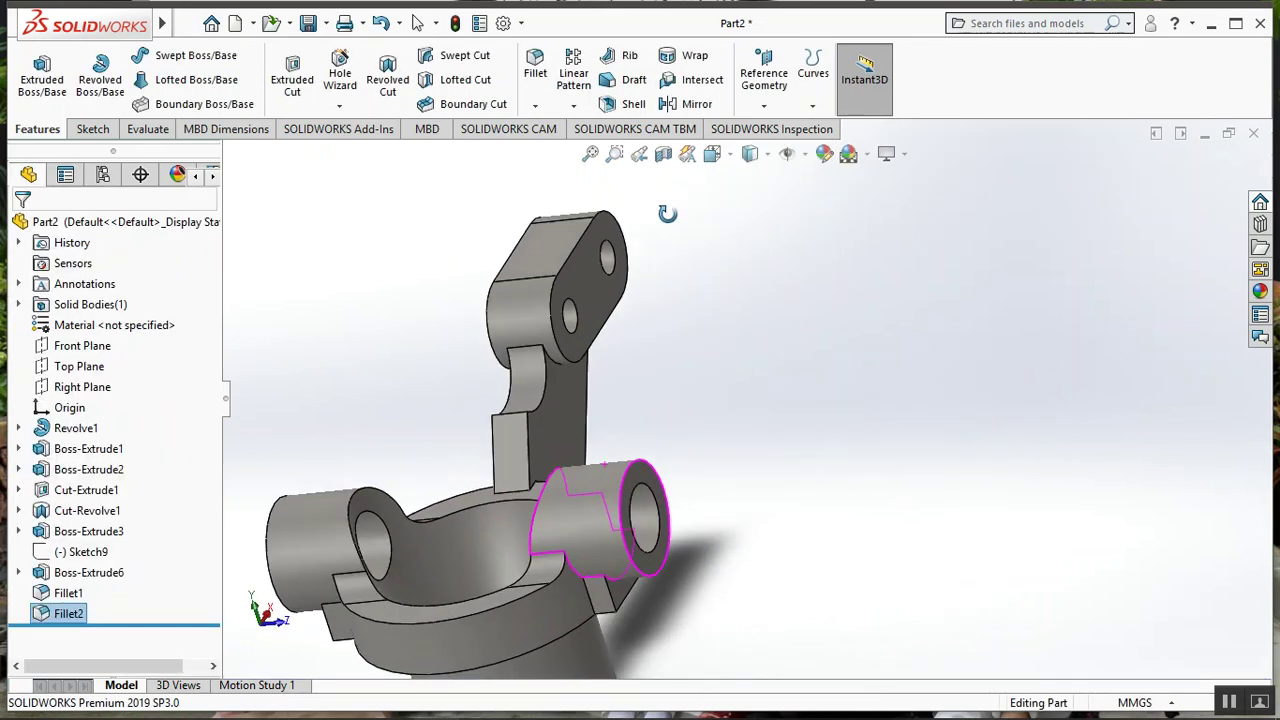
middle_click_drag(443, 437, 598, 580)
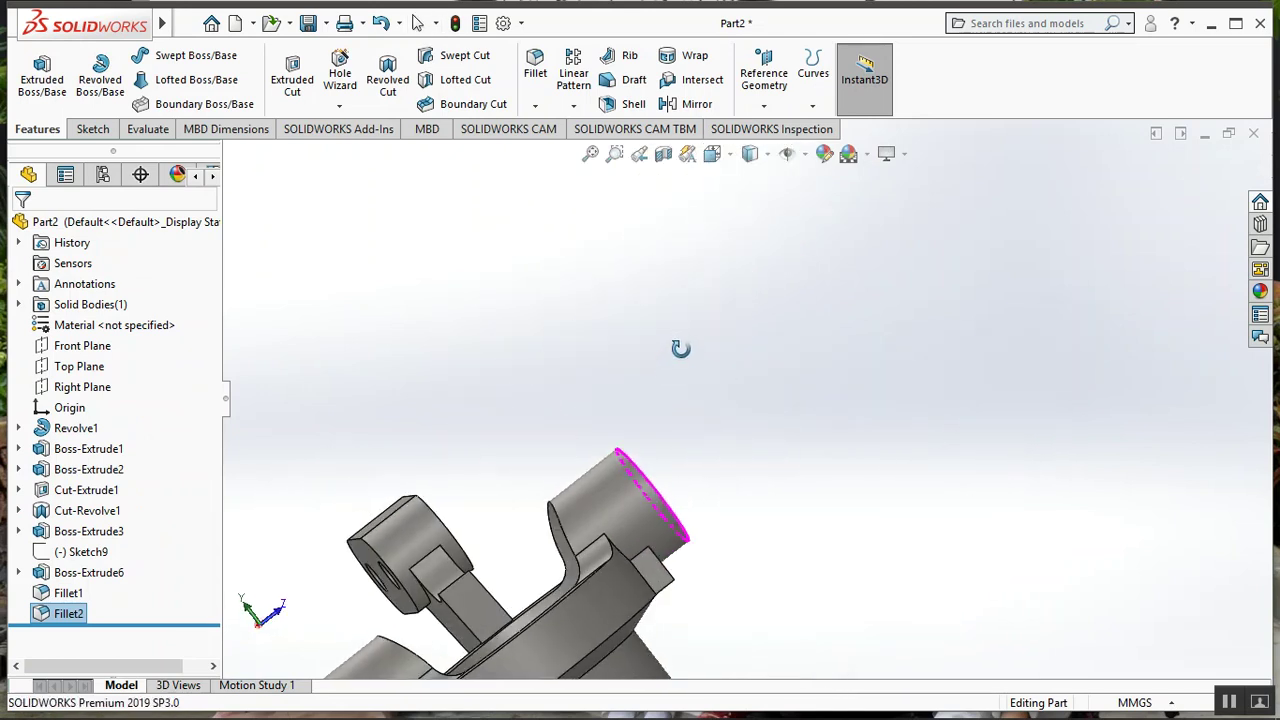
middle_click_drag(598, 580, 604, 500)
scroll(606, 510, "up", 3)
scroll(612, 595, "down", 3)
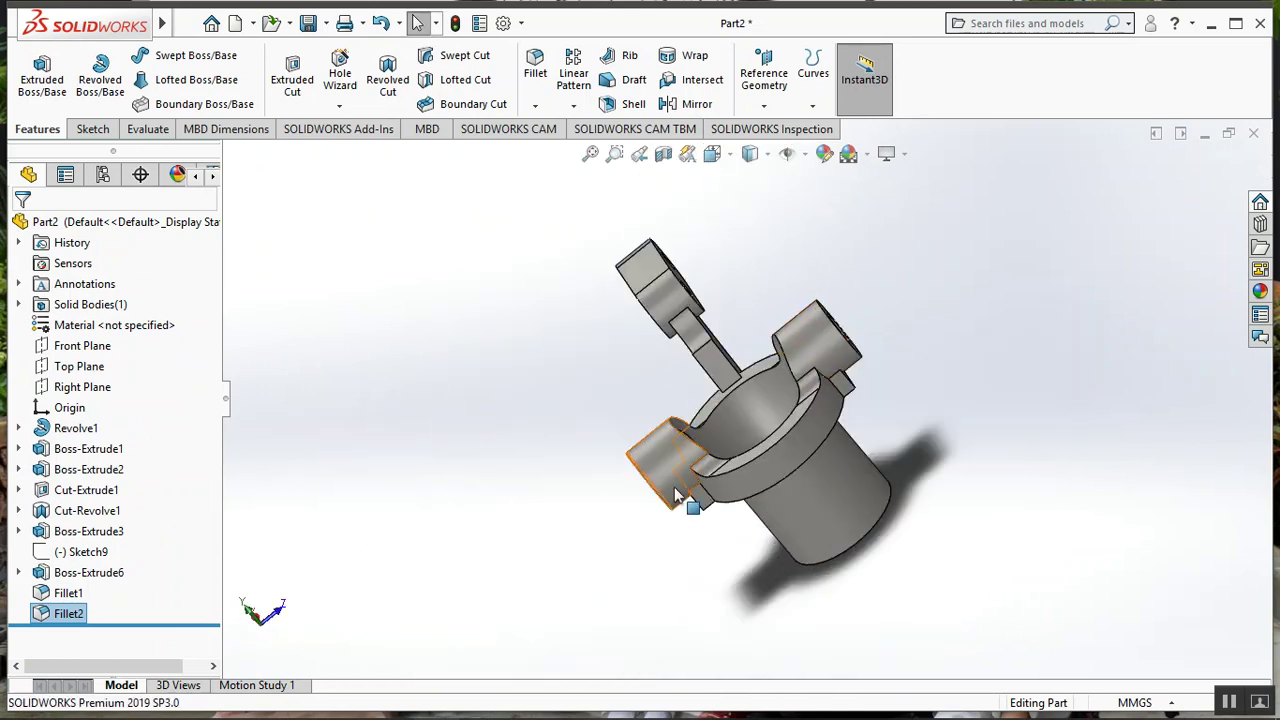
mouse_move(810, 588)
middle_mouse_down()
mouse_move(610, 590)
mouse_move(873, 408)
mouse_move(834, 414)
mouse_move(837, 580)
mouse_move(858, 624)
mouse_move(960, 650)
middle_mouse_up()
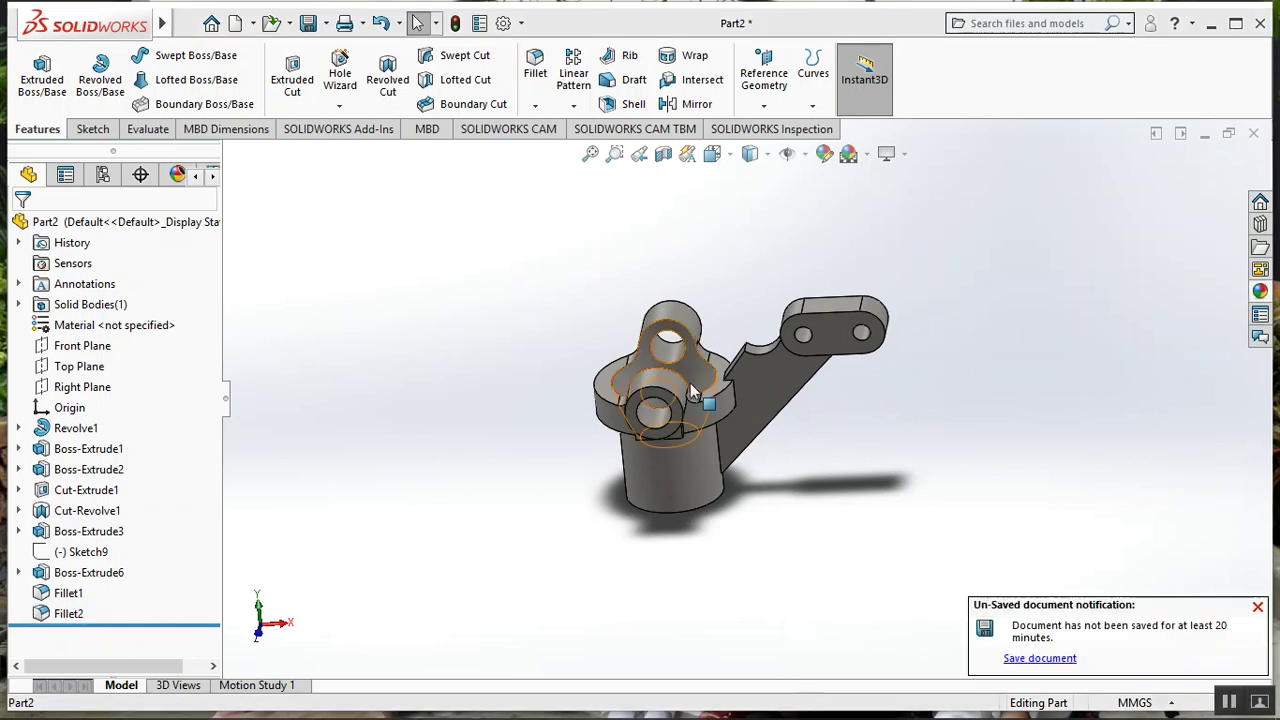
- Give the bracket an orange appearance and close the Appearances, Scenes, and Decals pane
left_click(820, 155)
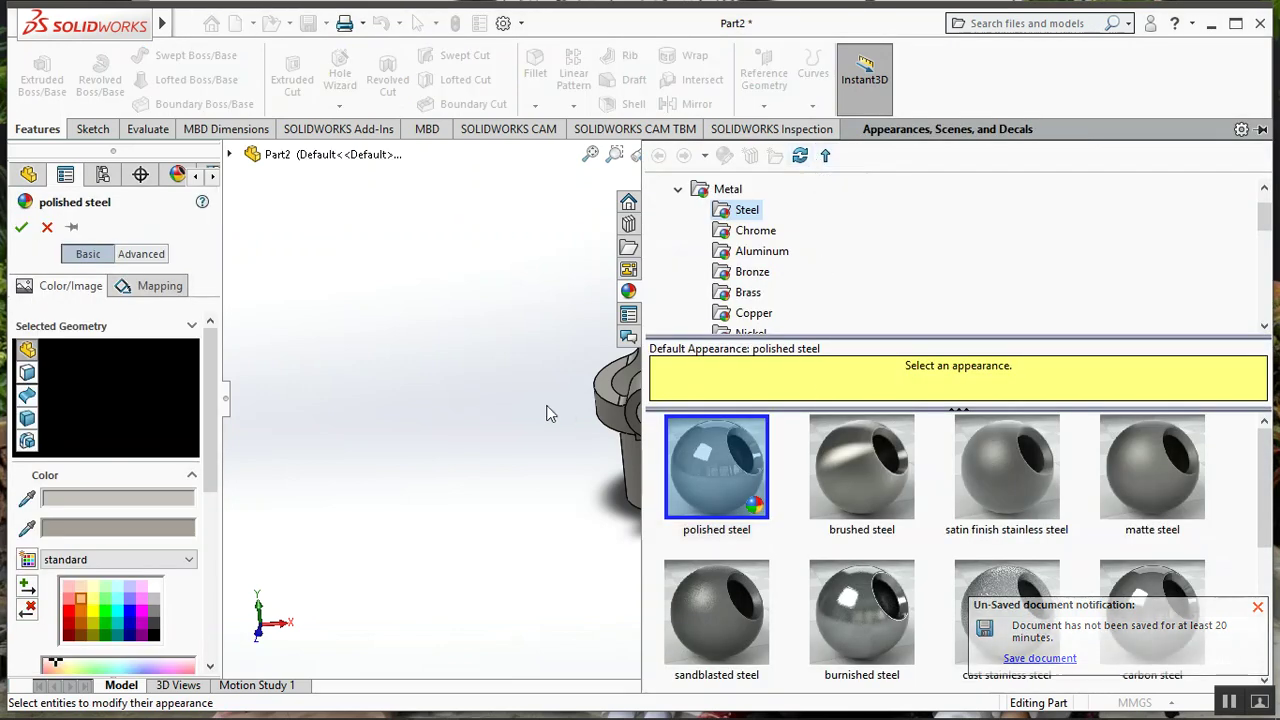
left_click(80, 612)
left_click(79, 612)
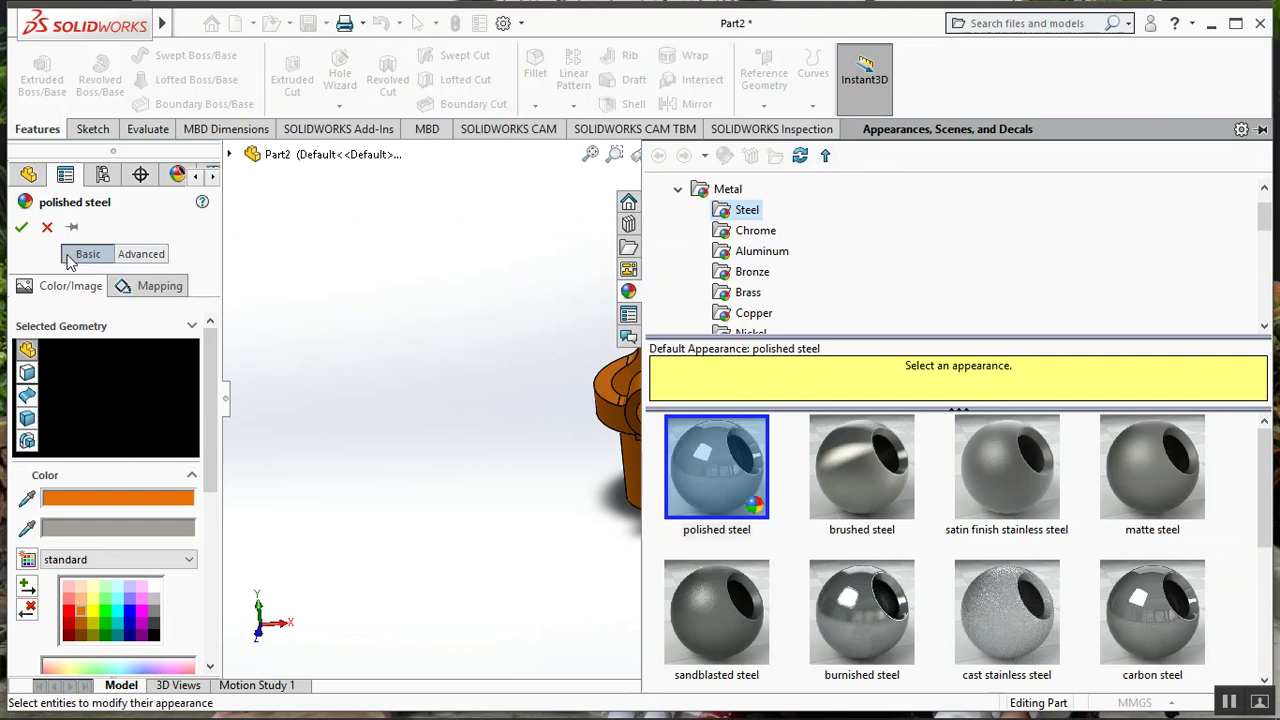
left_click(81, 590)
left_click(81, 600)
left_click(82, 616)
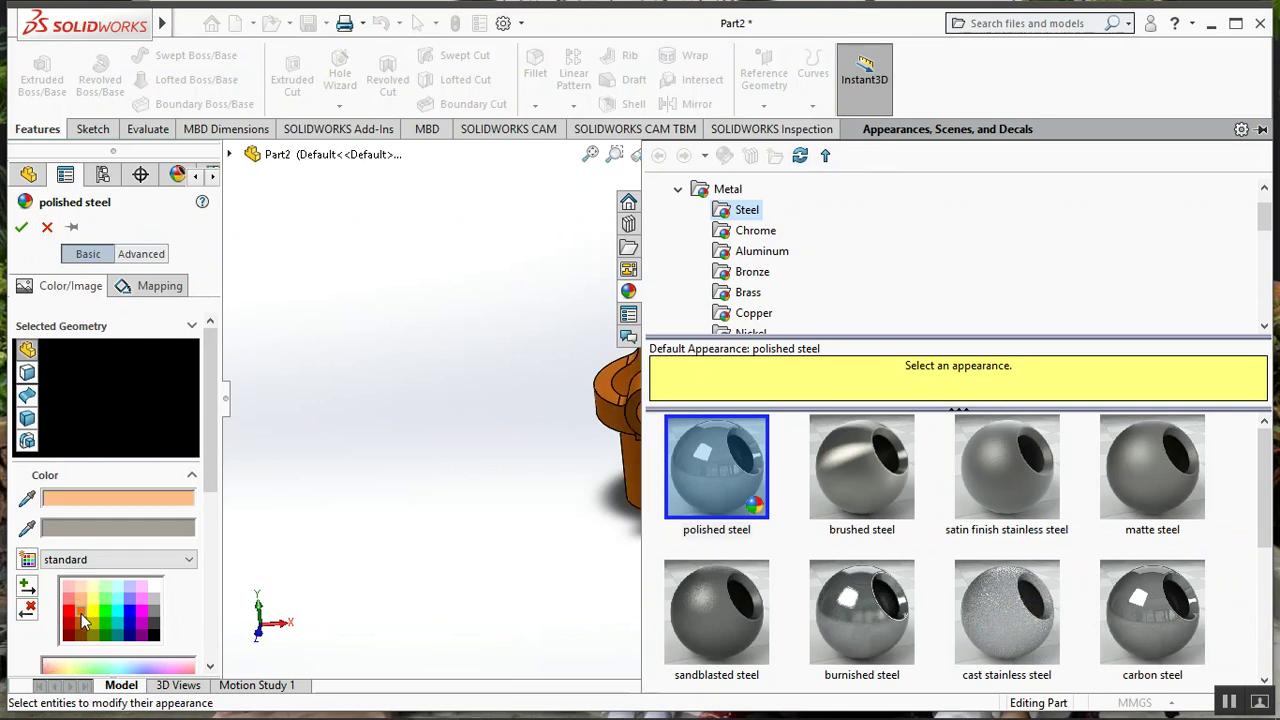
left_click(22, 229)
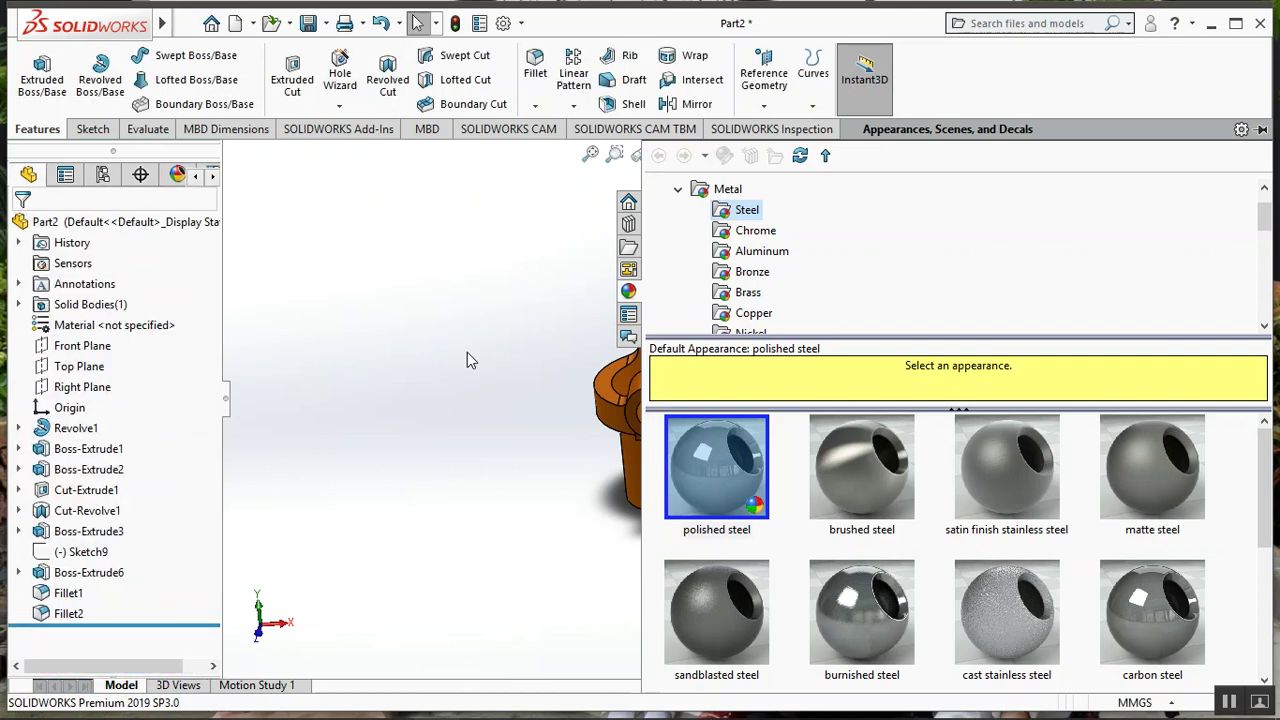
left_click(548, 288)
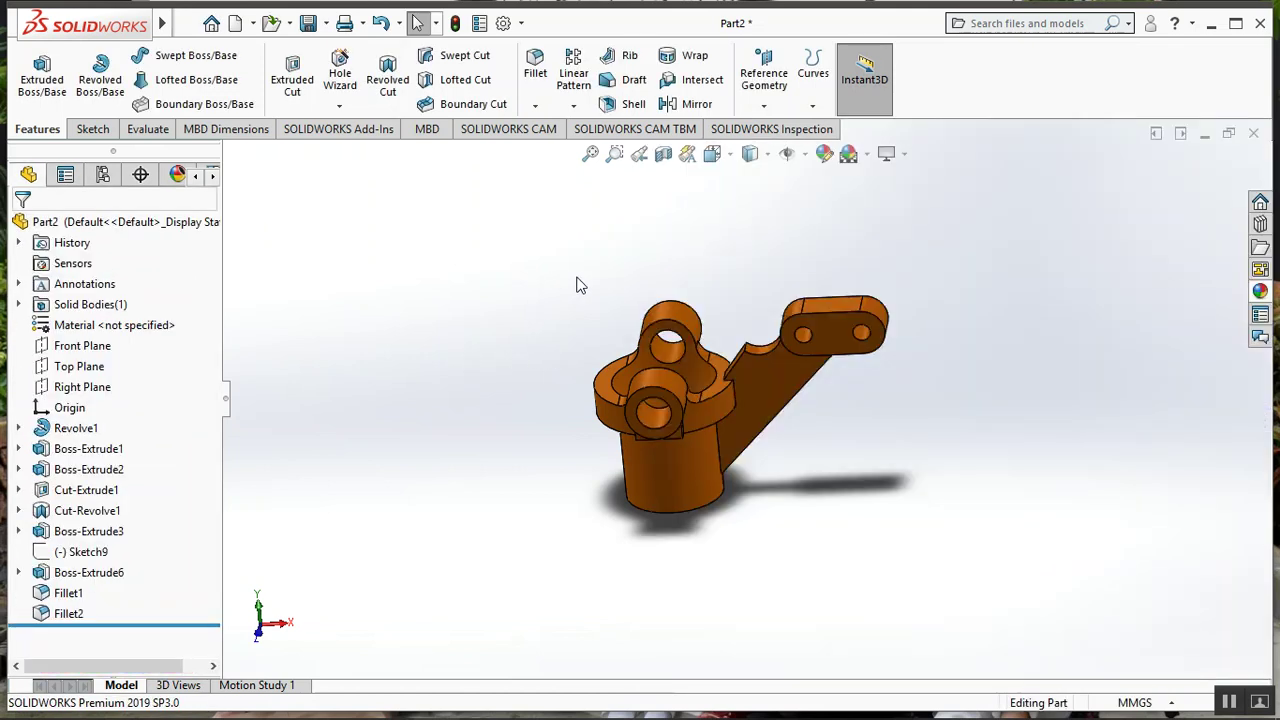
left_click(237, 25)
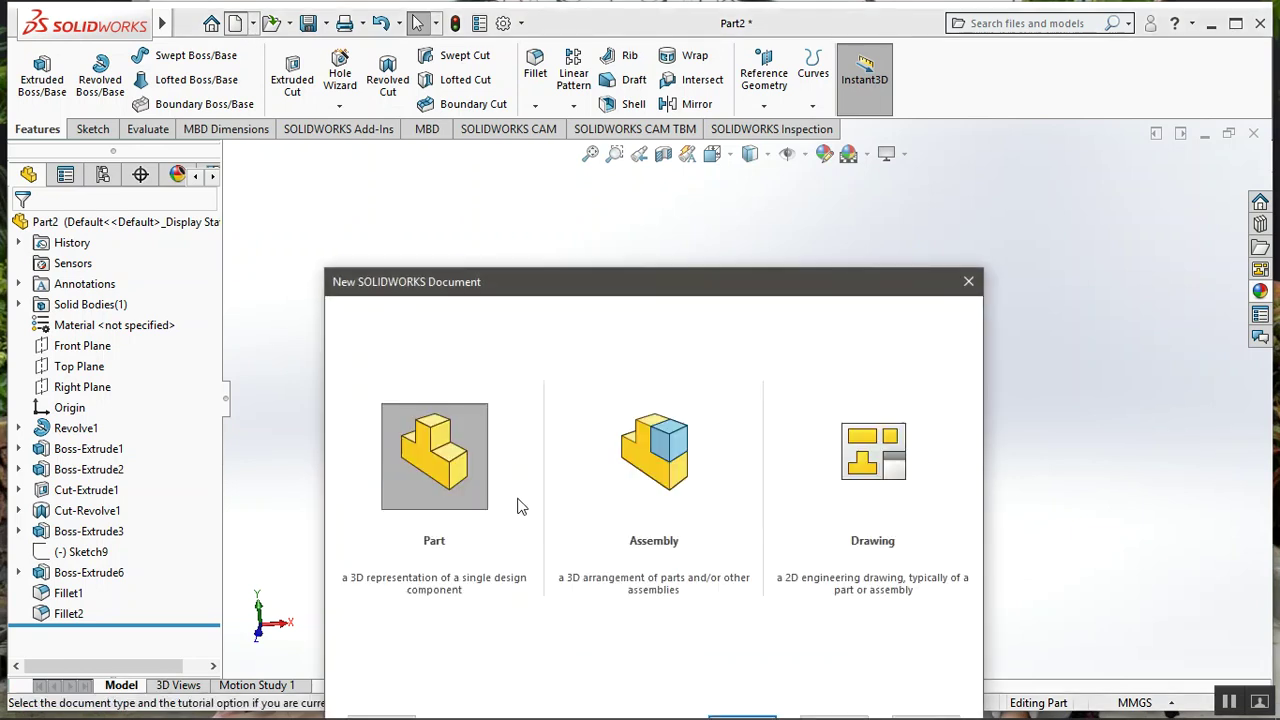
- Start a new Drawing document using the A3 (ISO) sheet format
double_click(862, 455)
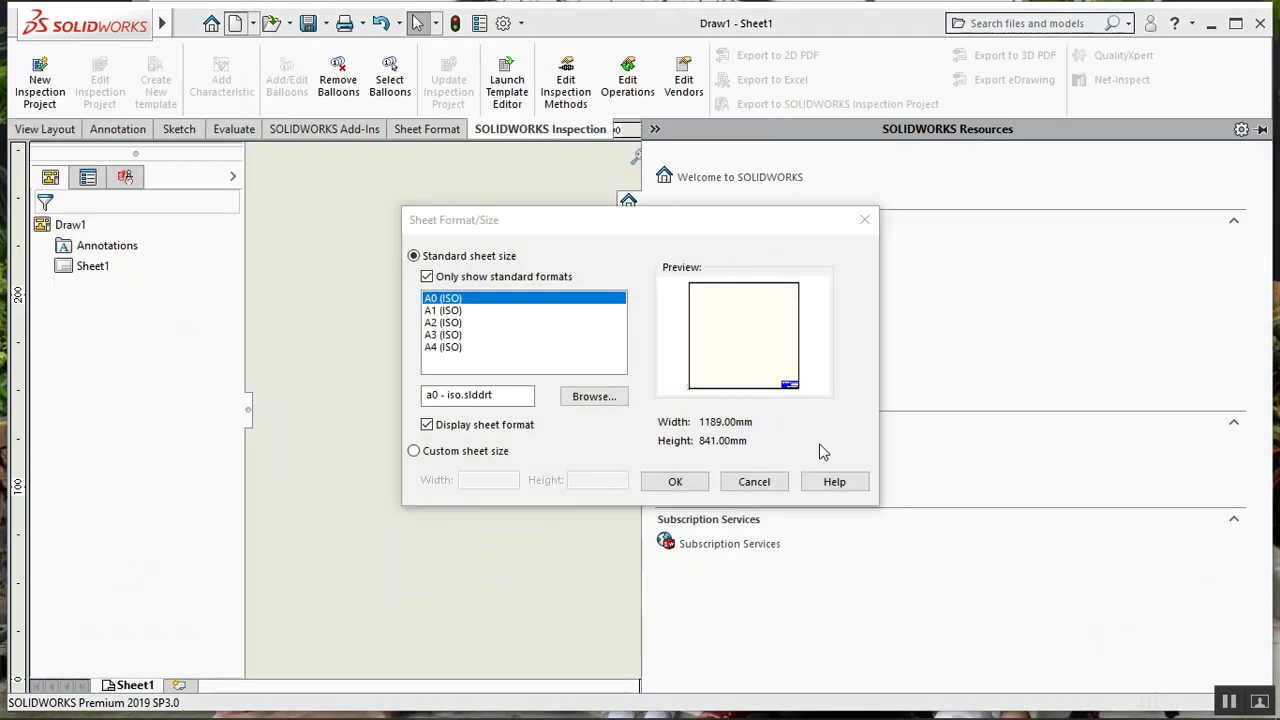
left_click(460, 335)
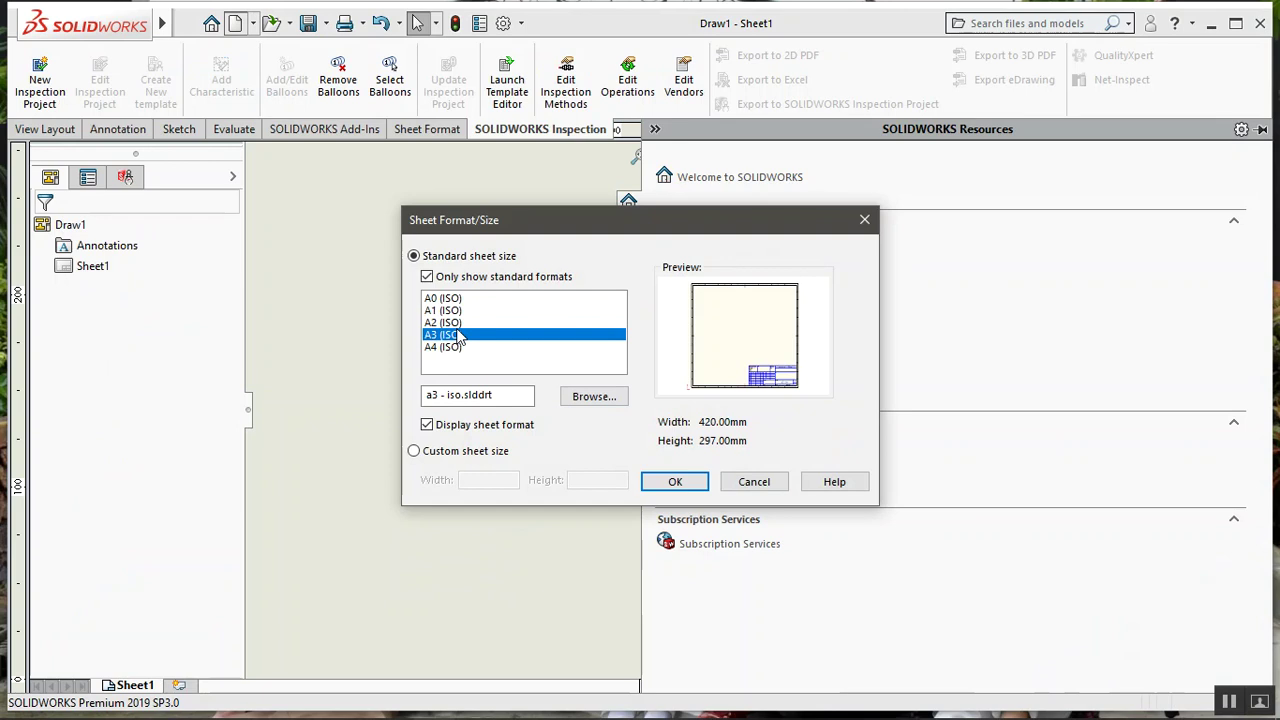
left_click(455, 323)
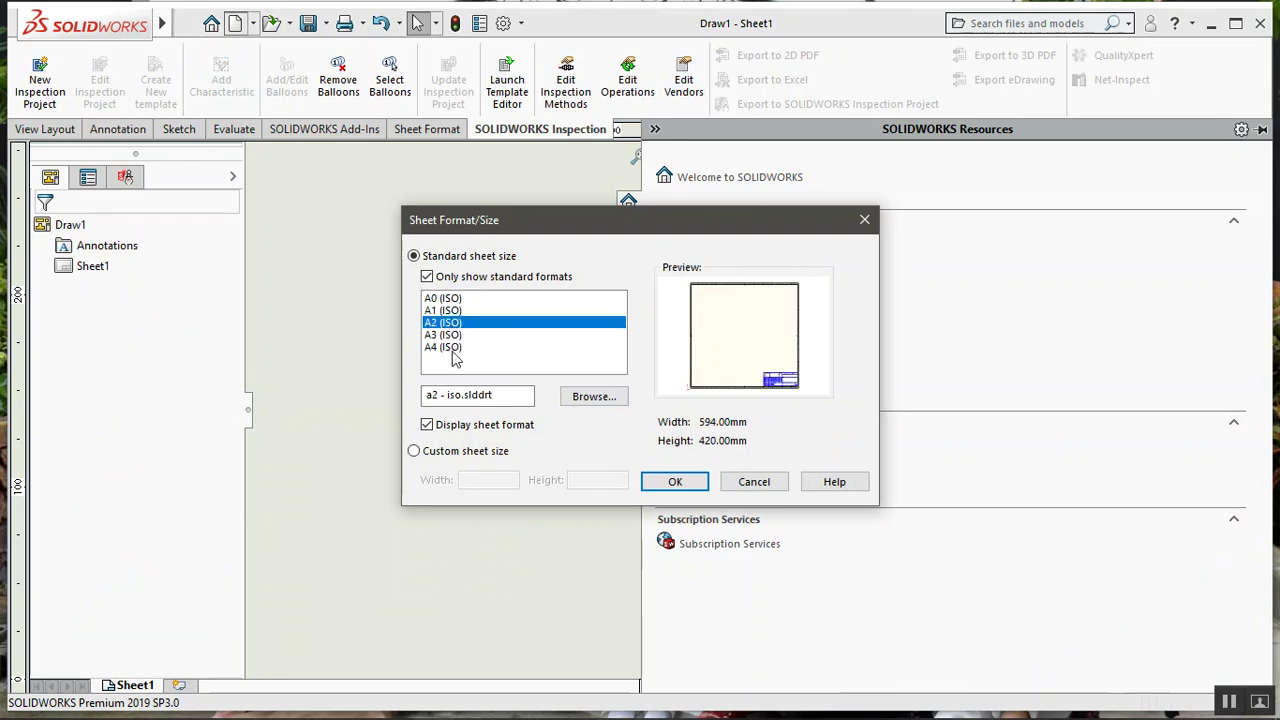
left_click(455, 347)
left_click(455, 335)
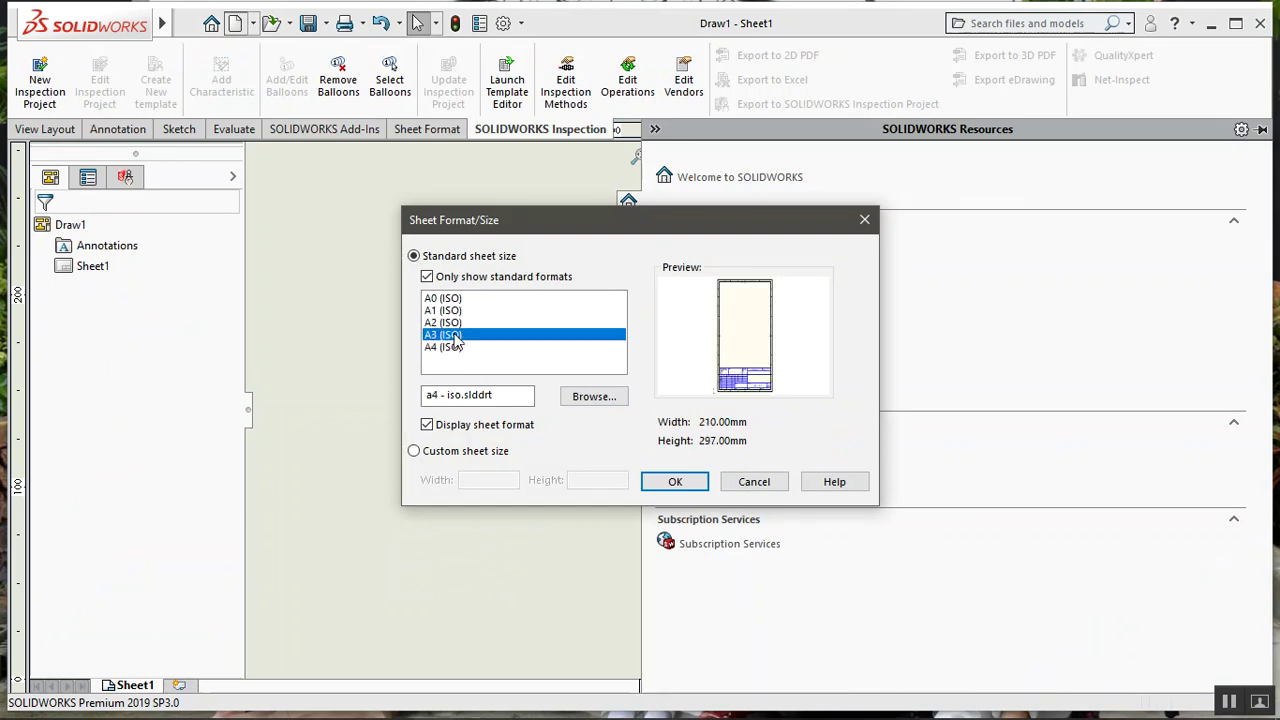
left_click(685, 490)
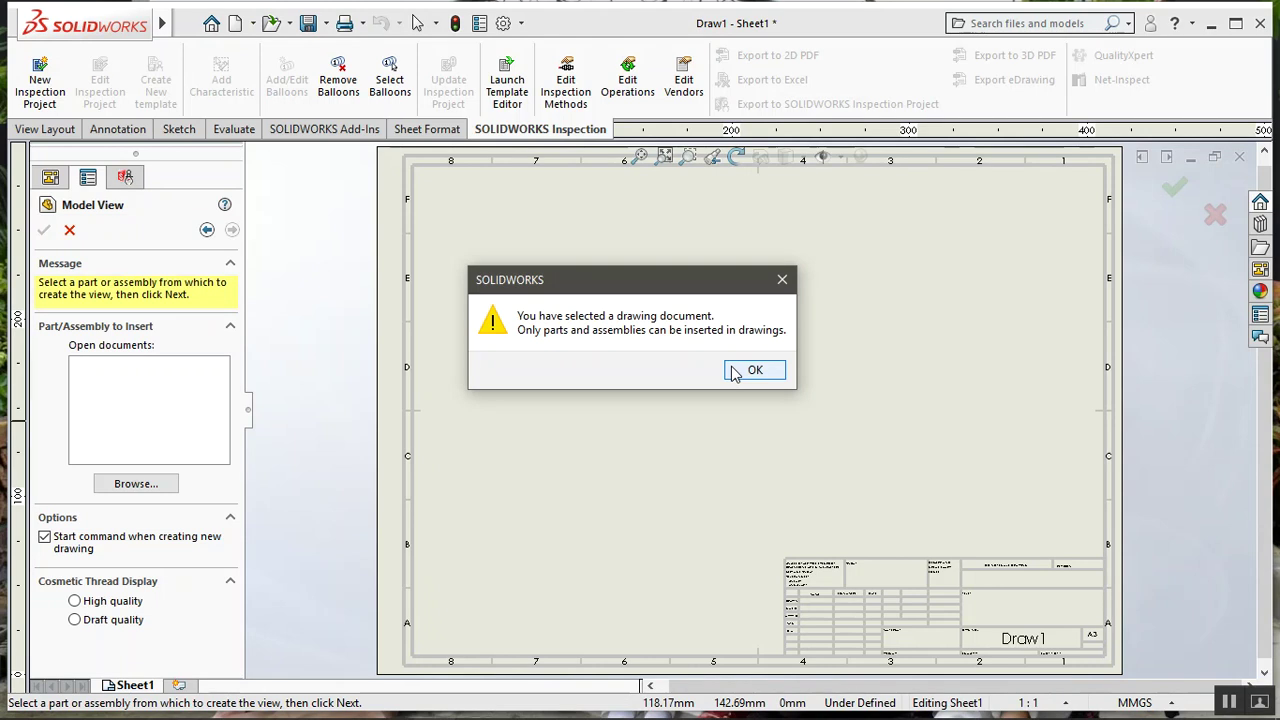
- Dismiss the drawing-insert warning and cancel the Model View command
left_click(754, 370)
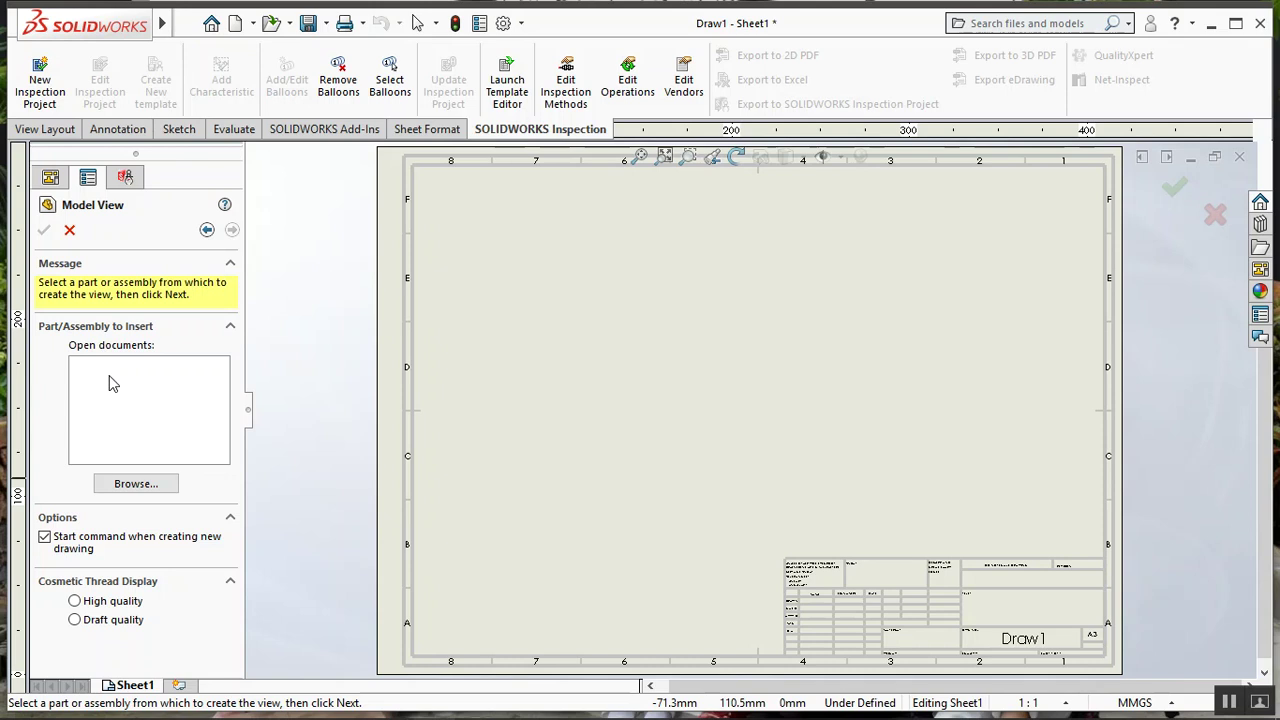
left_click(44, 130)
left_click(84, 86)
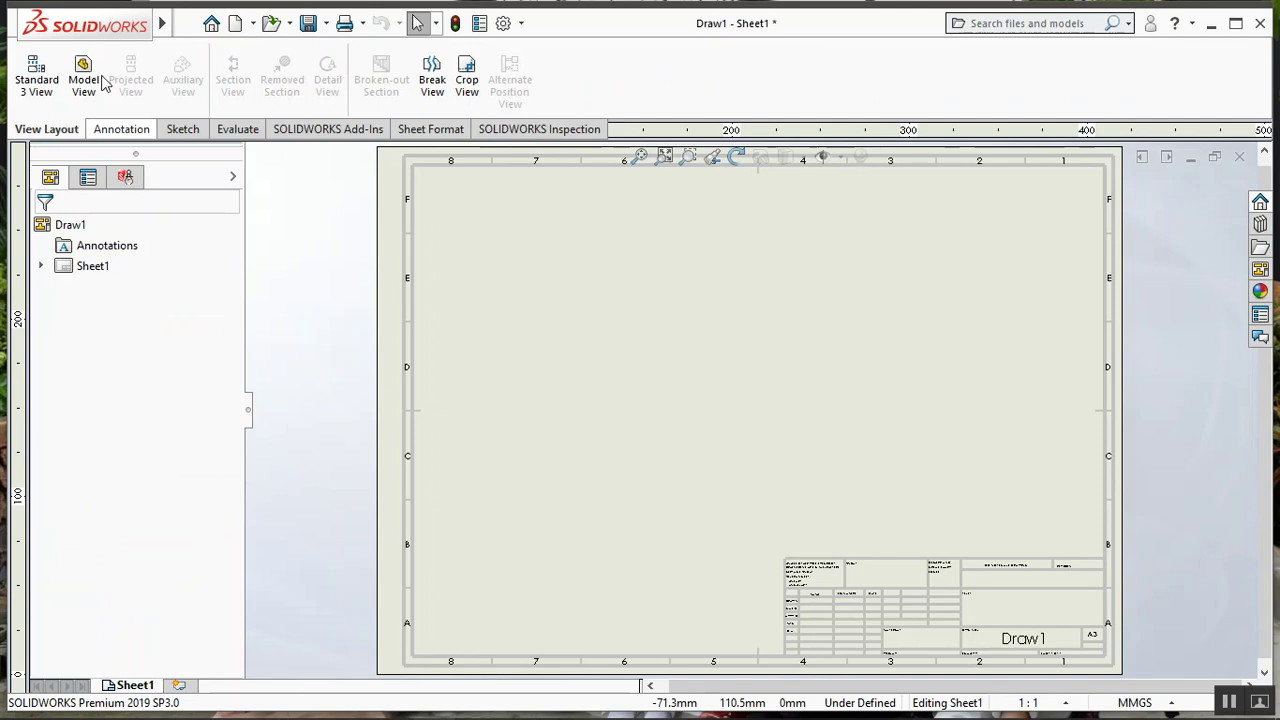
- Start Model View and browse for a part, then close the browser and cancel the insert
left_click(85, 72)
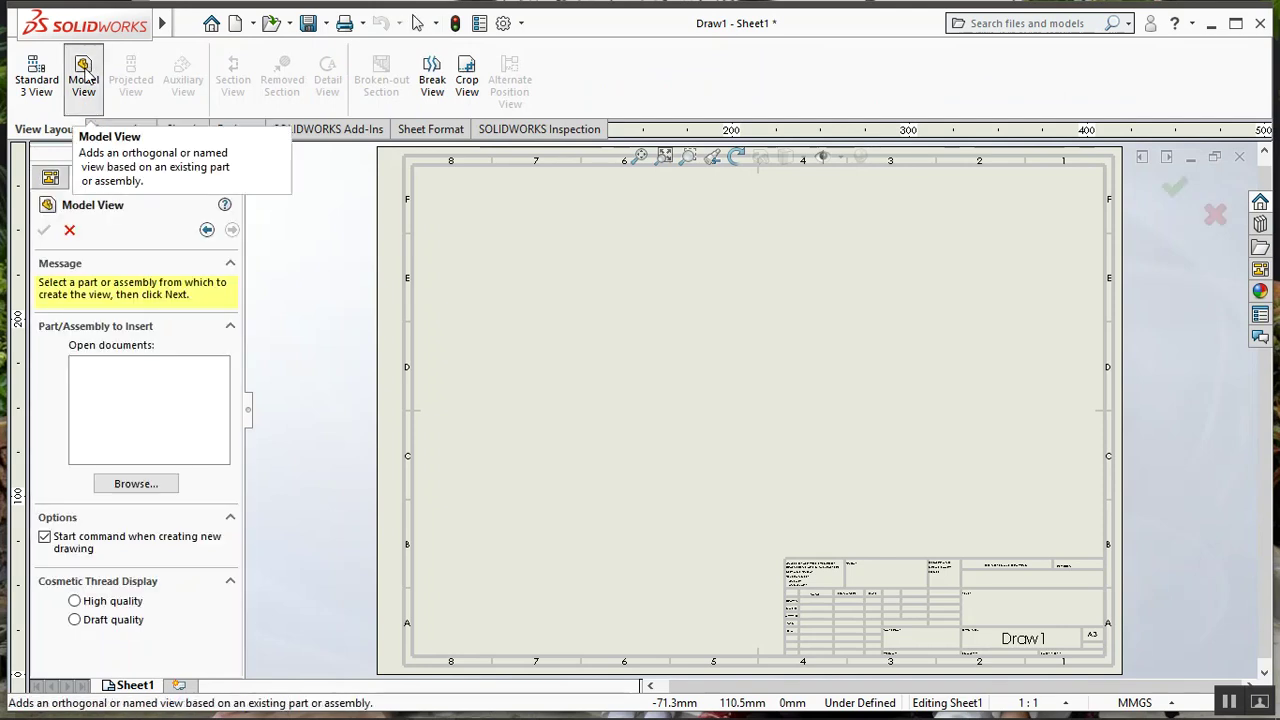
left_click(85, 72)
left_click(85, 72)
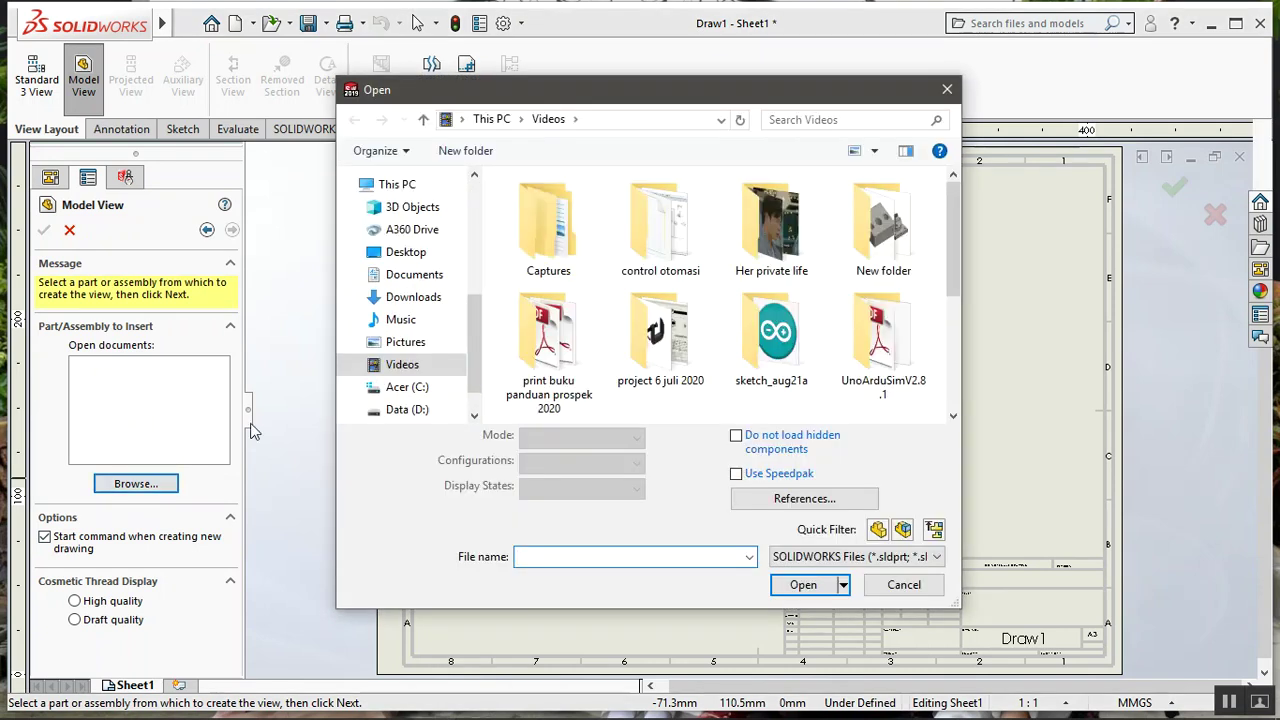
mouse_move(948, 250)
left_mouse_down()
mouse_move(965, 326)
mouse_move(962, 224)
left_mouse_up()
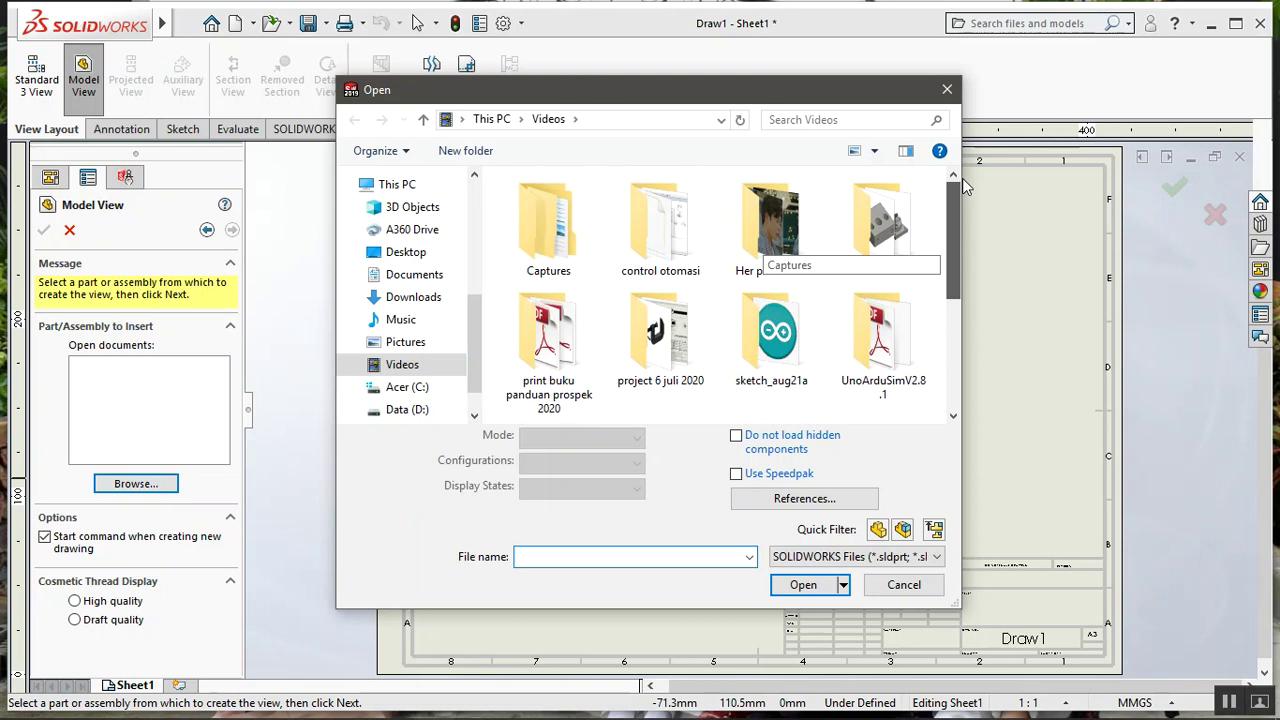
left_click(947, 89)
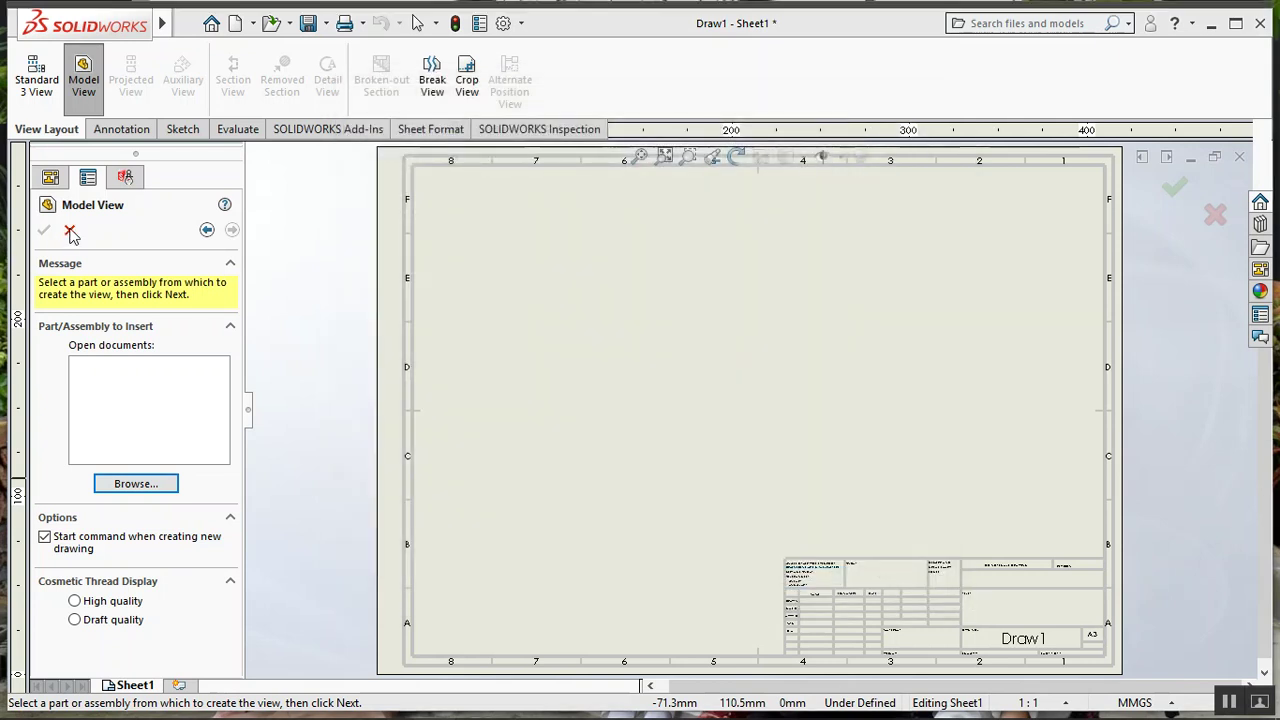
left_click(72, 233)
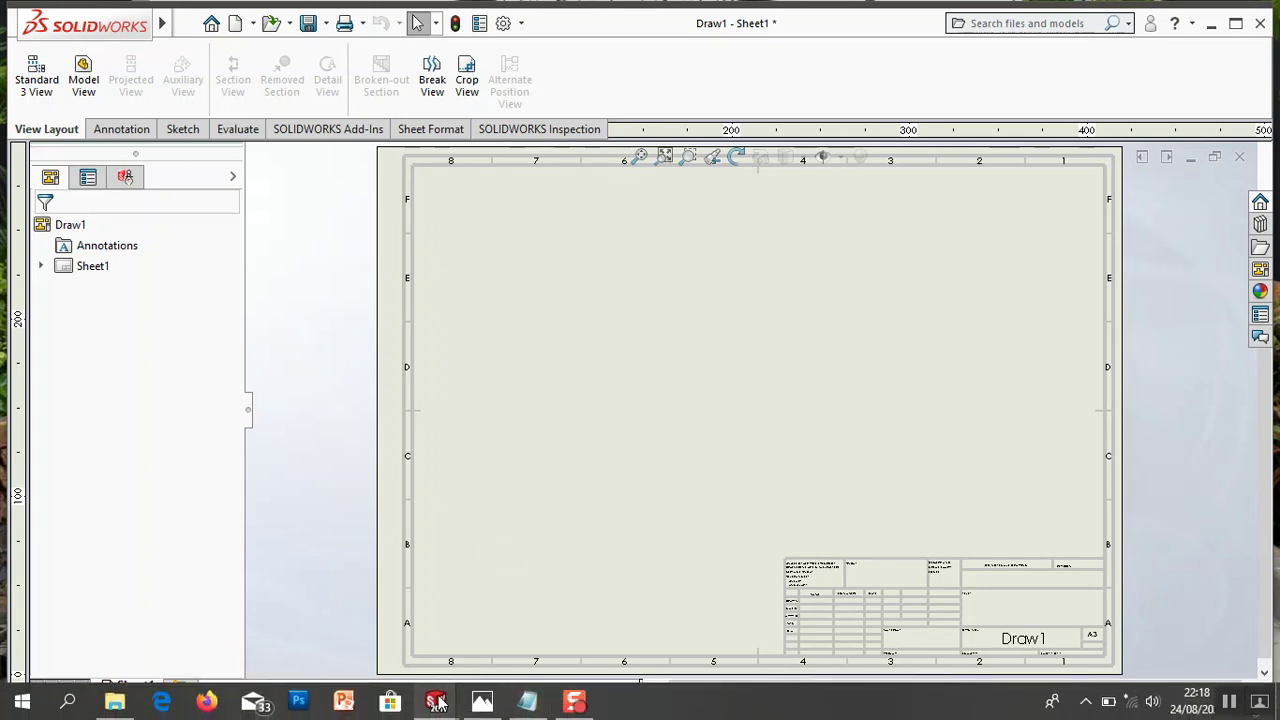
- Save the bracket part as Part2, then return to the Draw1 drawing's Sheet1
mouse_move(436, 702)
left_click(330, 625)
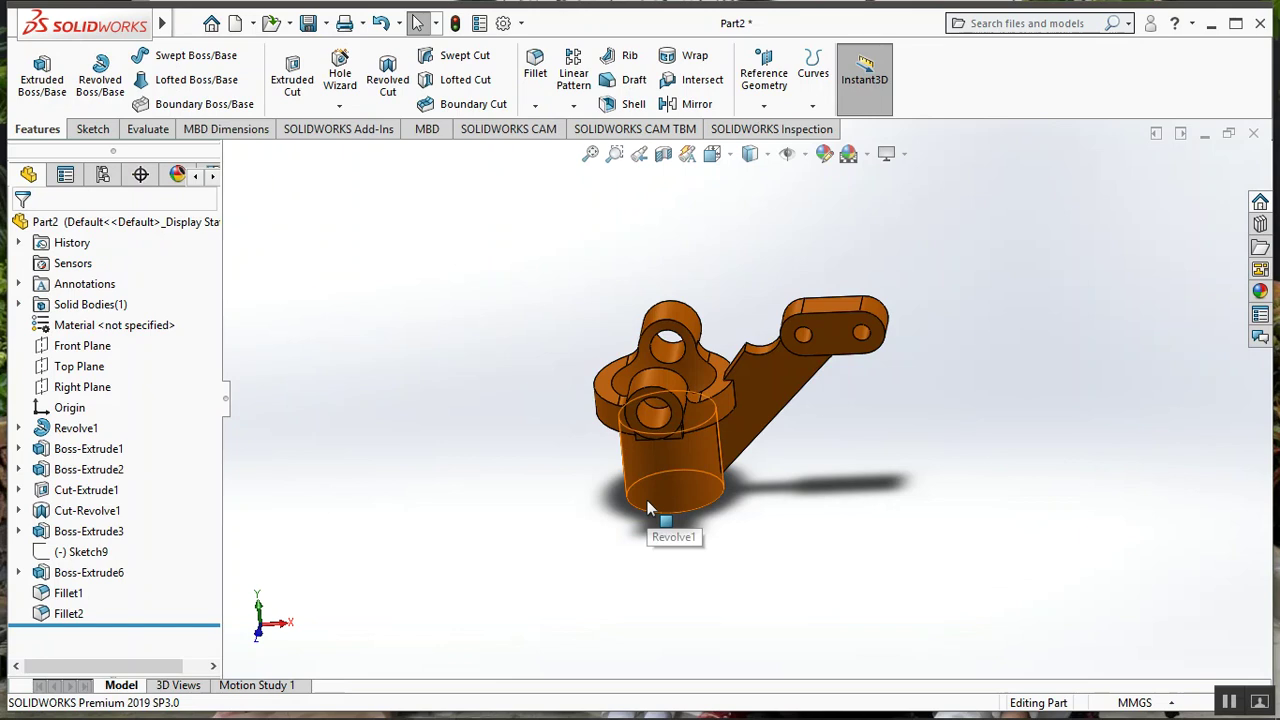
key("ctrl+s")
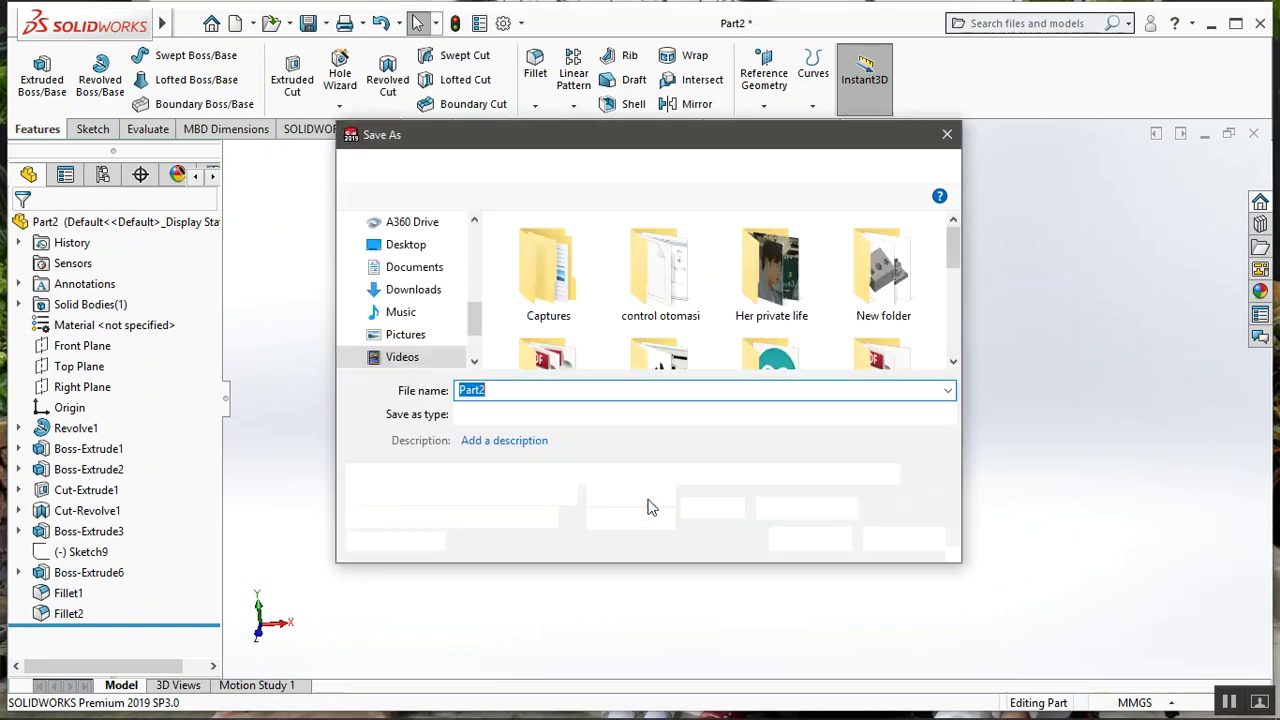
left_click(808, 538)
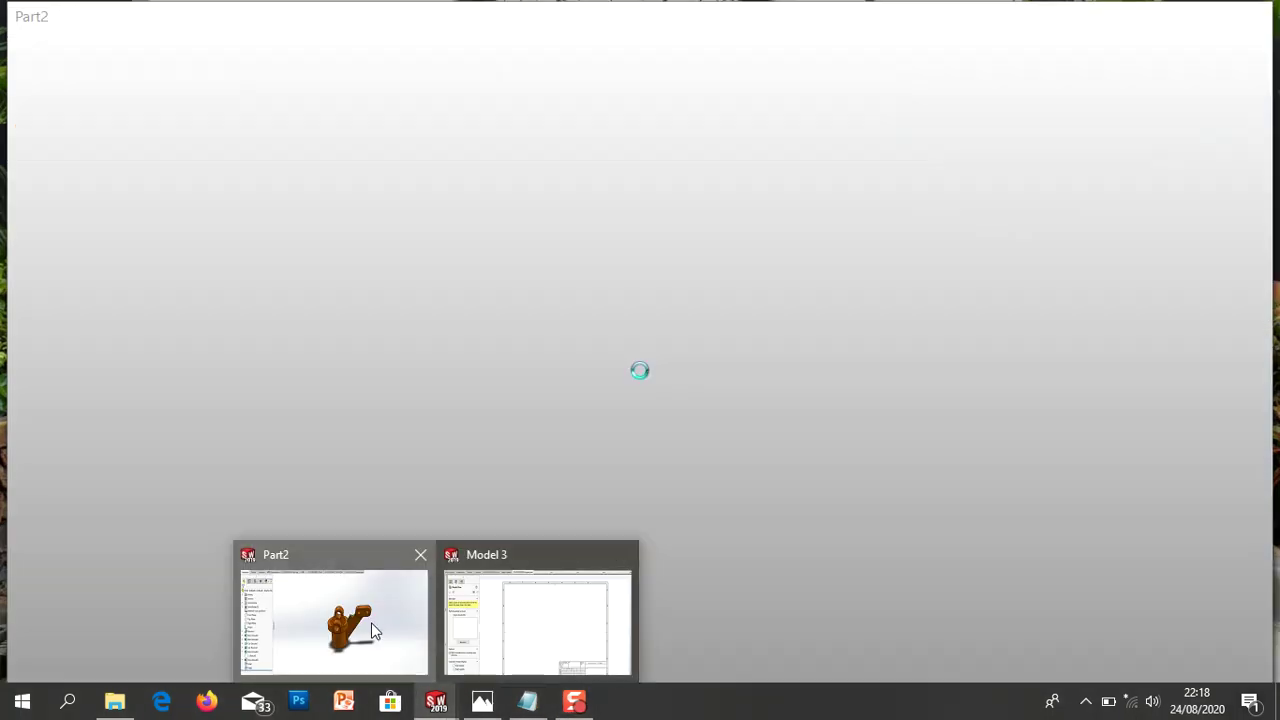
left_click(371, 622)
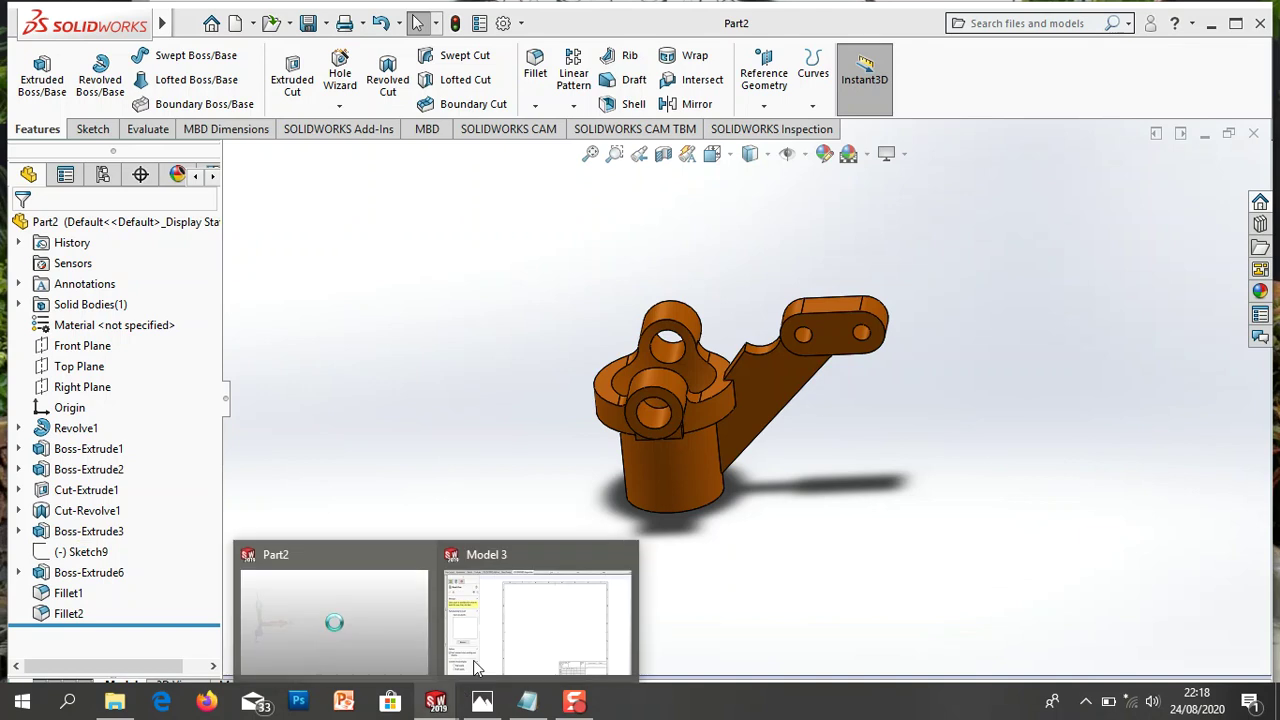
left_click(533, 620)
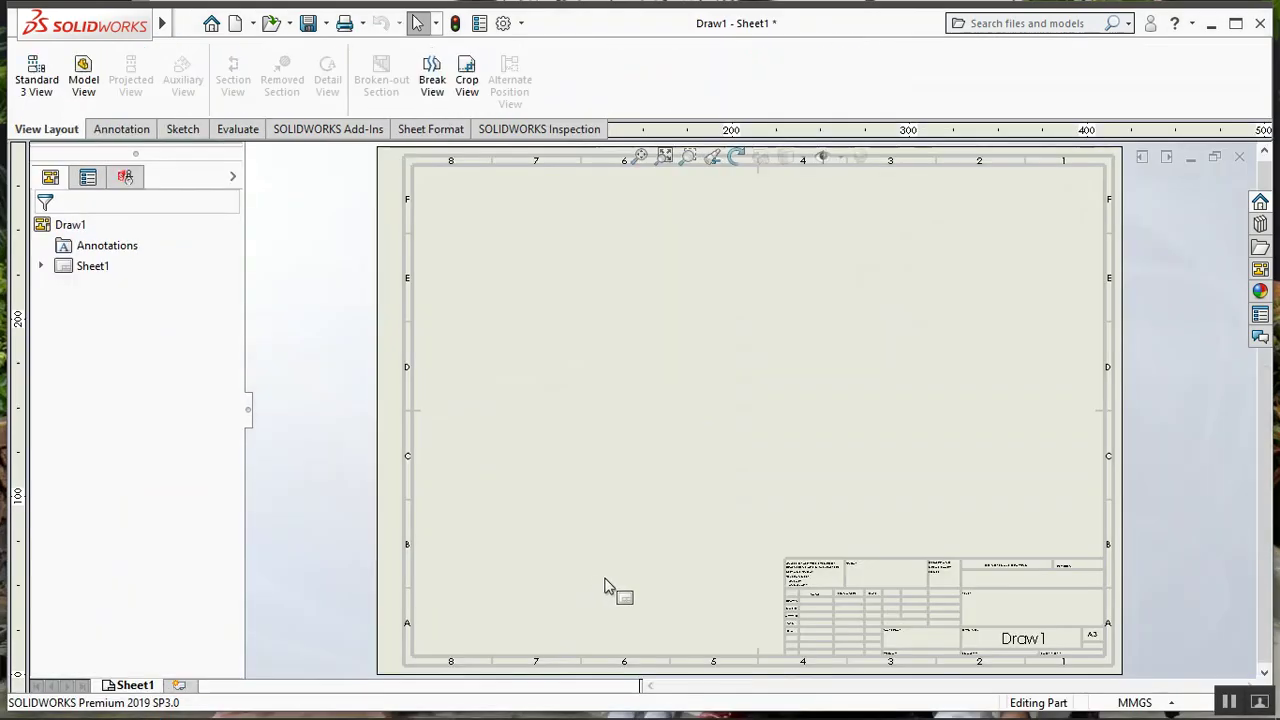
left_click(96, 270)
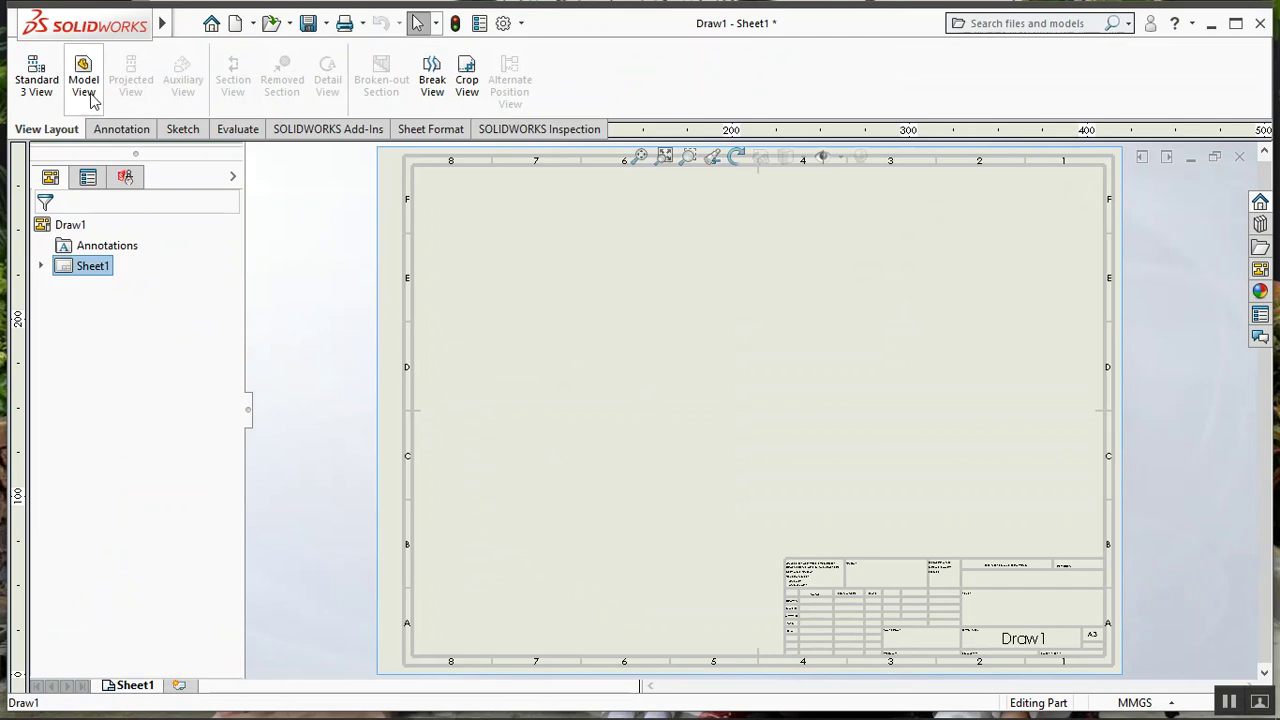
- Insert Part2 as an Isometric model view in the upper-left of the A3 sheet
left_click(86, 86)
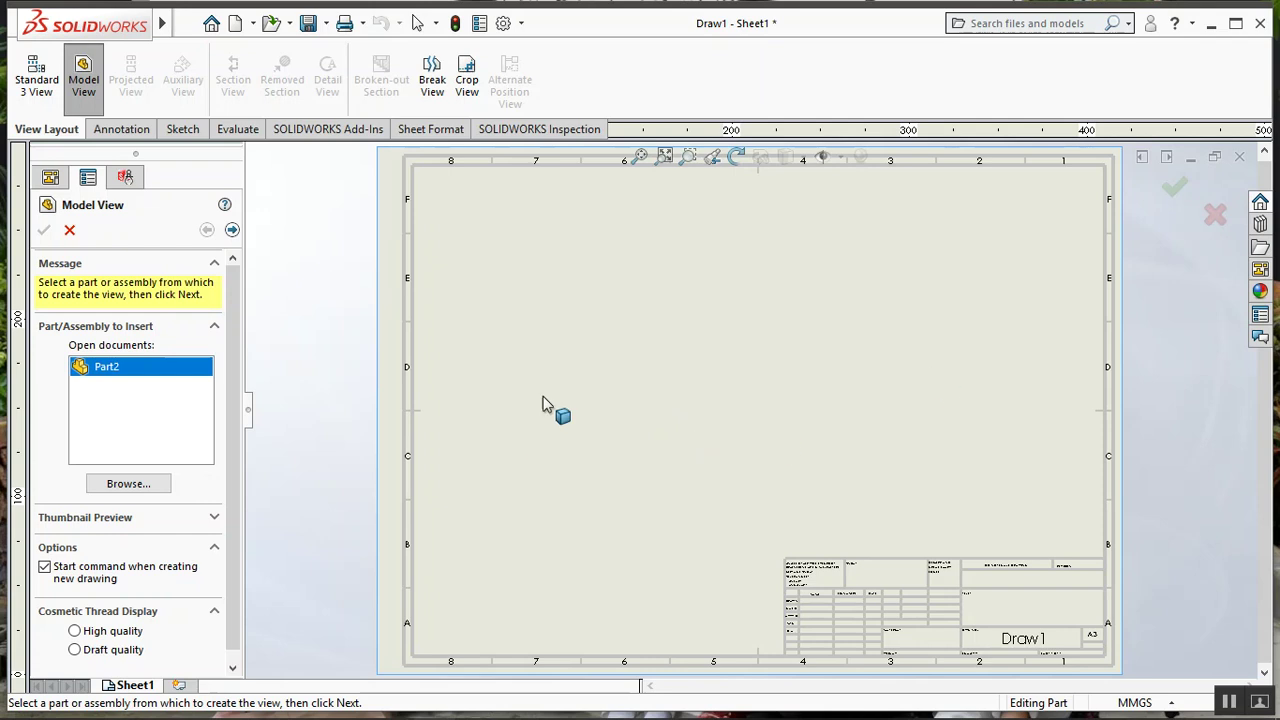
left_click(148, 484)
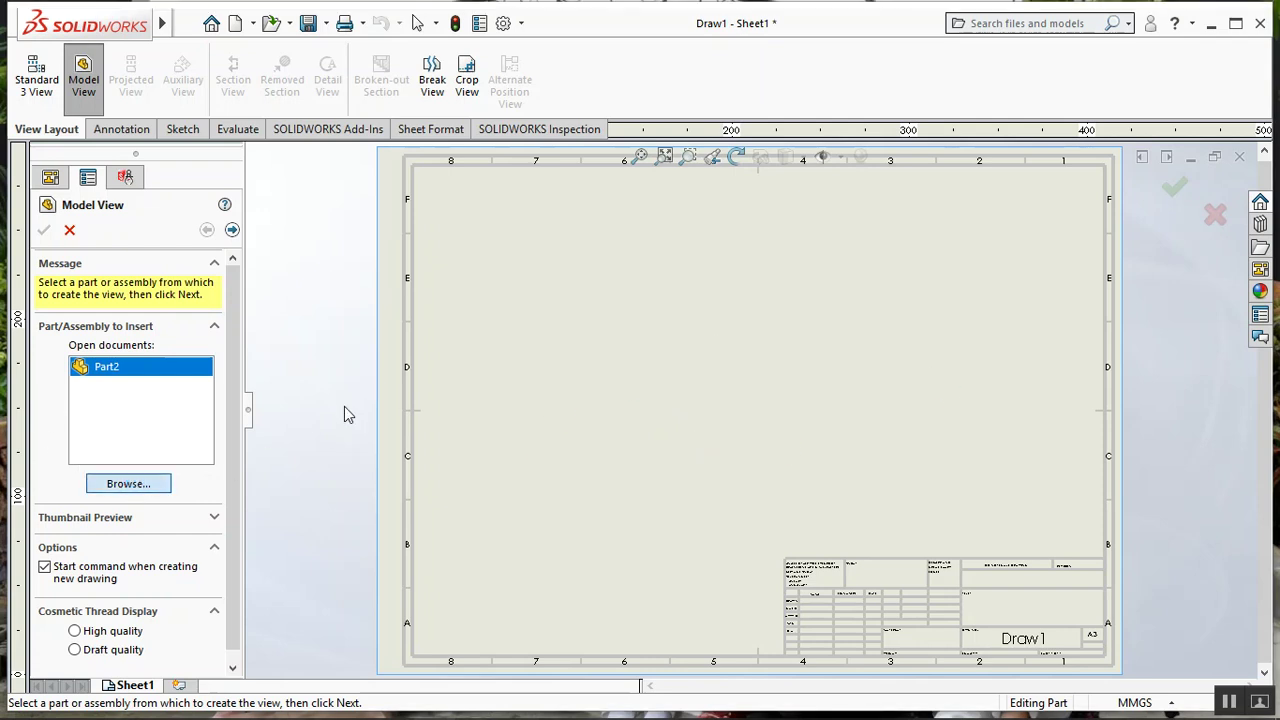
scroll(853, 360, "down", 2)
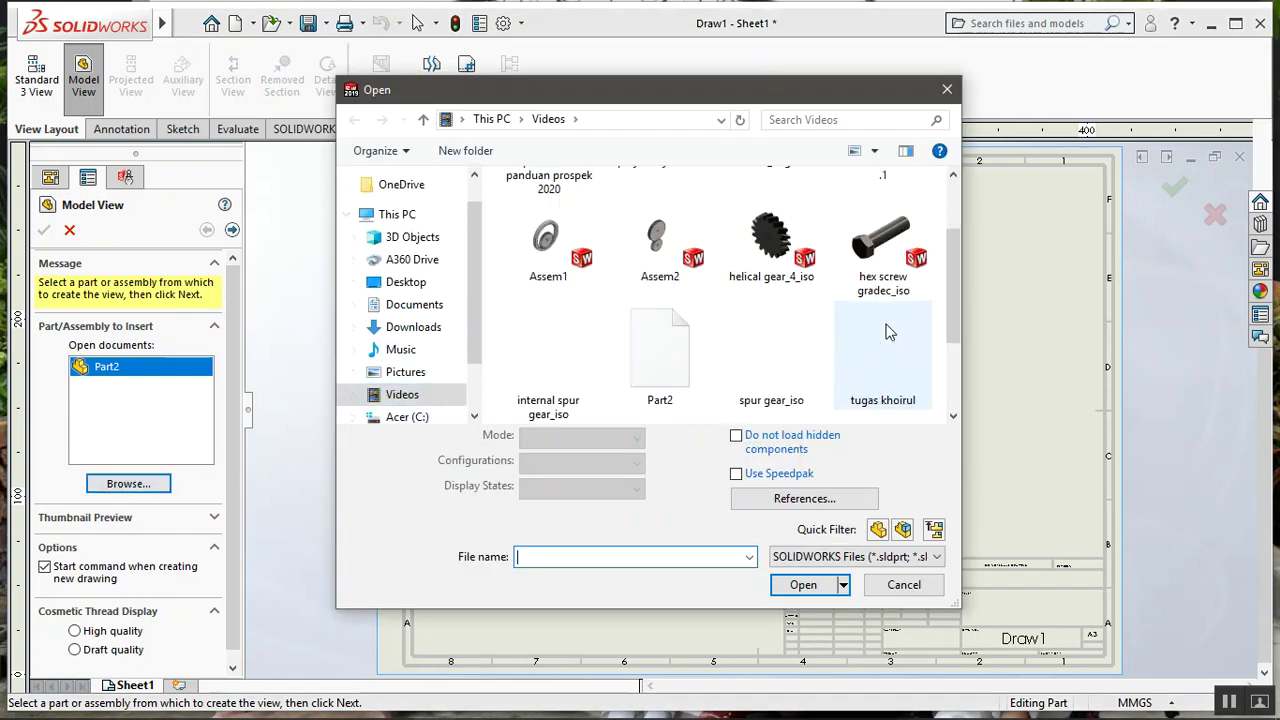
scroll(848, 344, "up", 2)
scroll(856, 346, "down", 1)
scroll(850, 347, "down", 1)
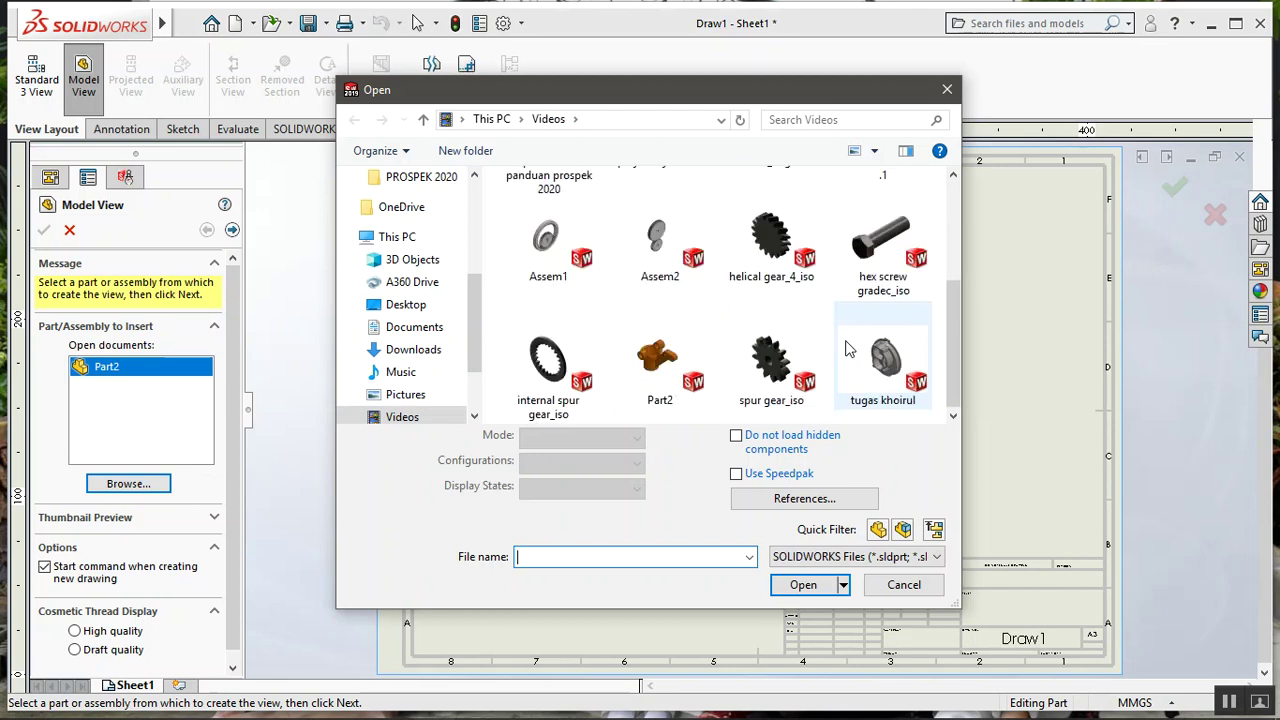
left_click(660, 365)
left_click(803, 584)
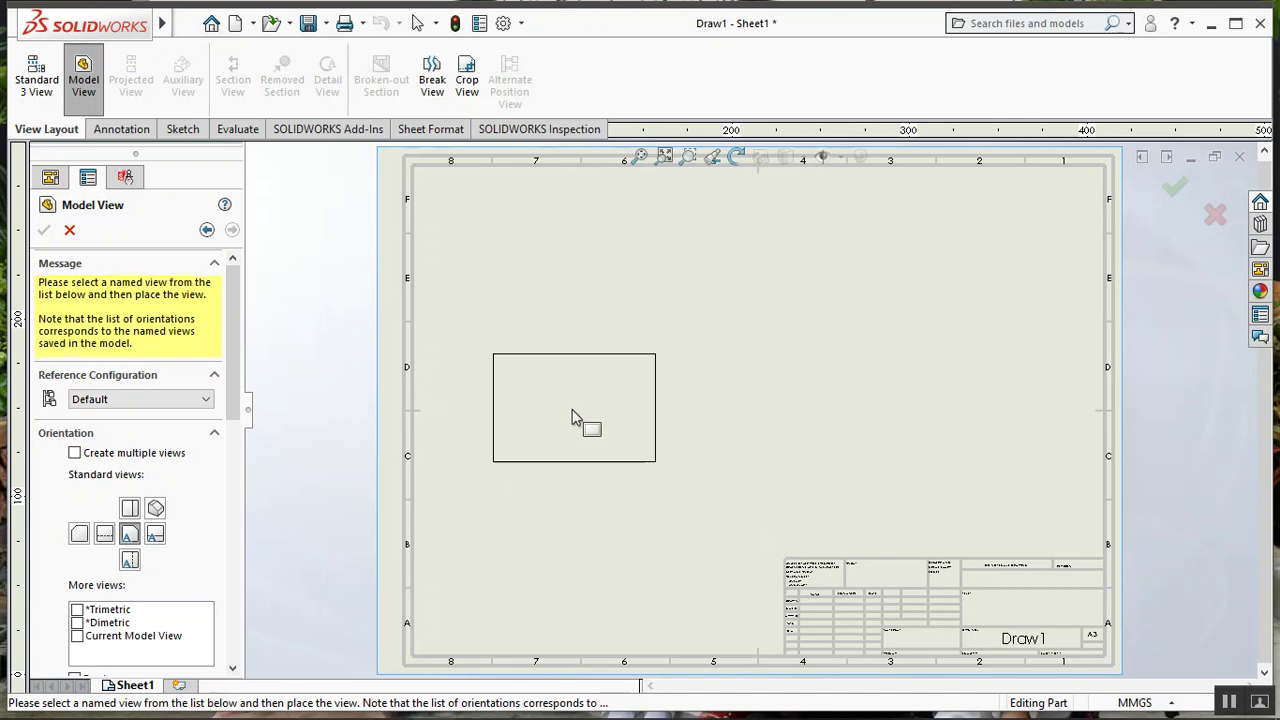
left_click(155, 508)
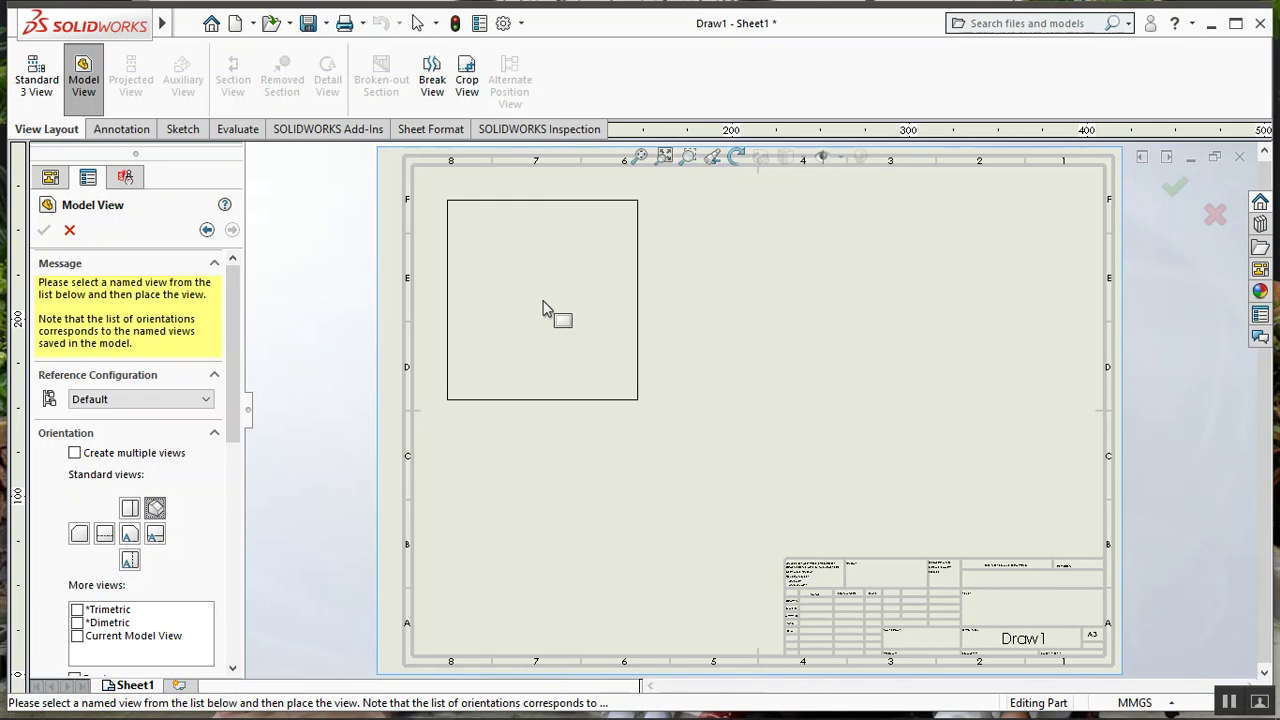
left_click(535, 305)
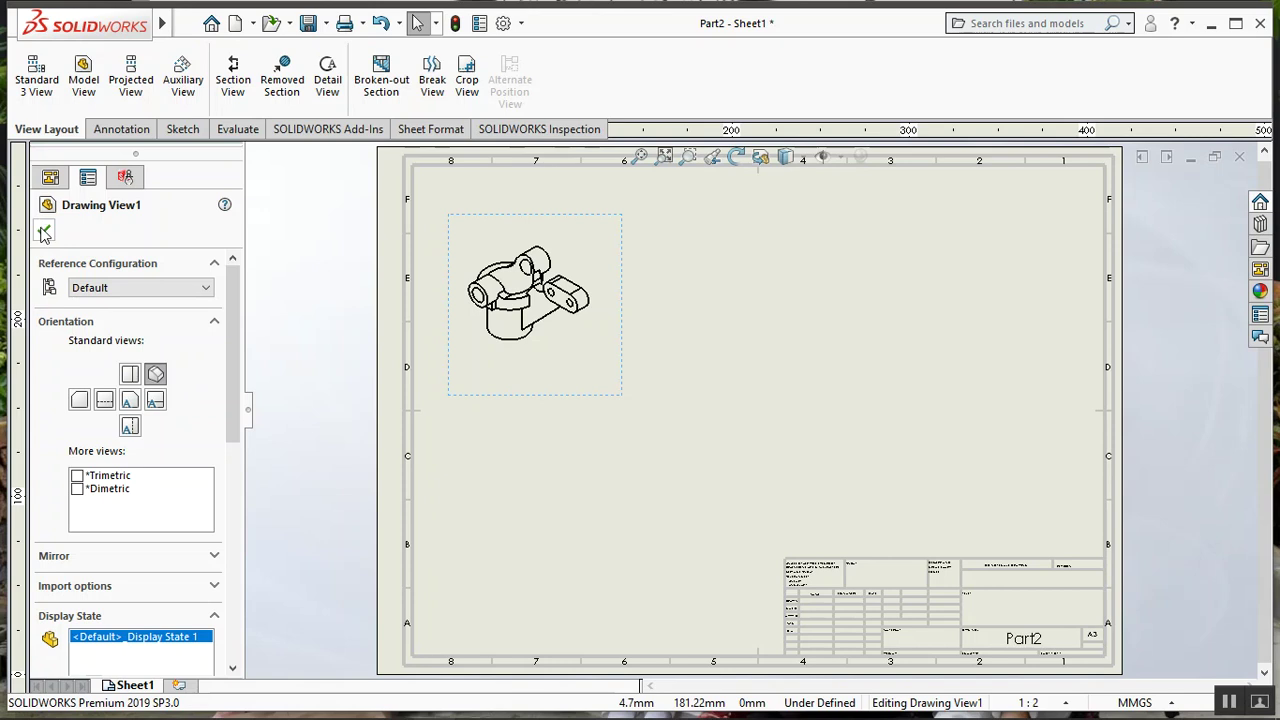
left_click(44, 233)
- Set Drawing View1 to Shaded With Edges, then bring up the reference image in Photos
left_click(537, 307)
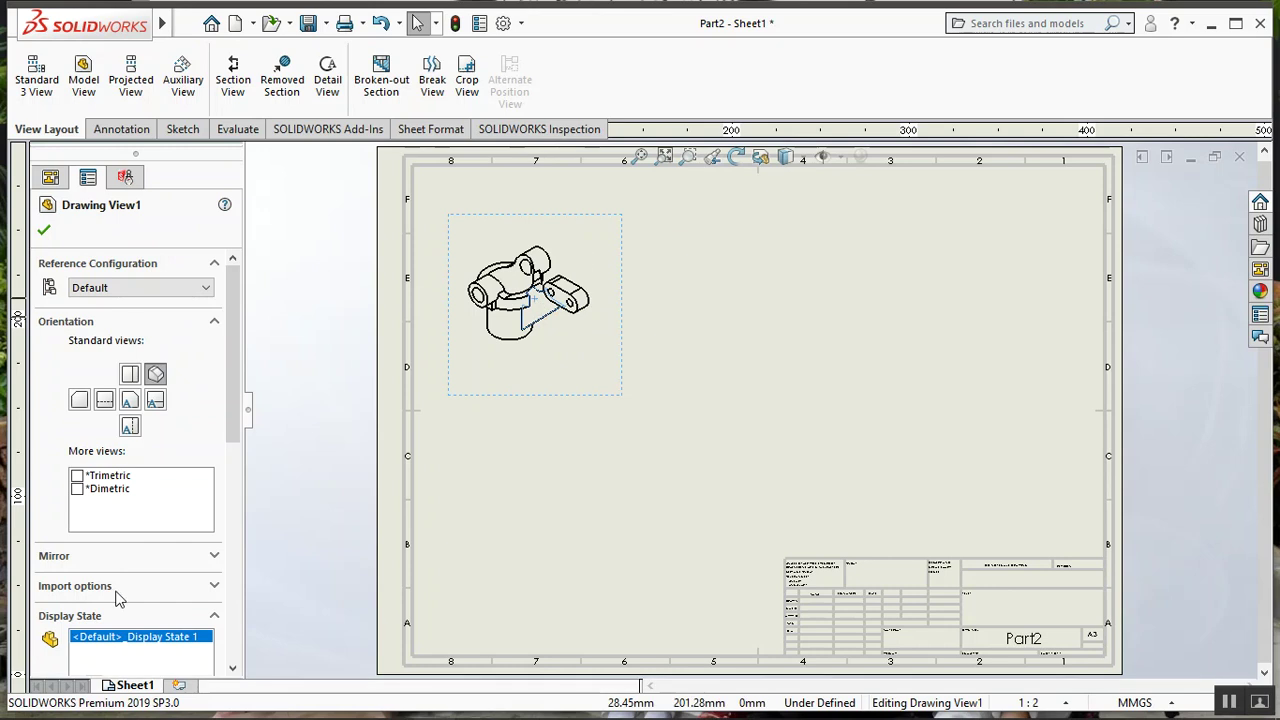
scroll(243, 465, "down", 3)
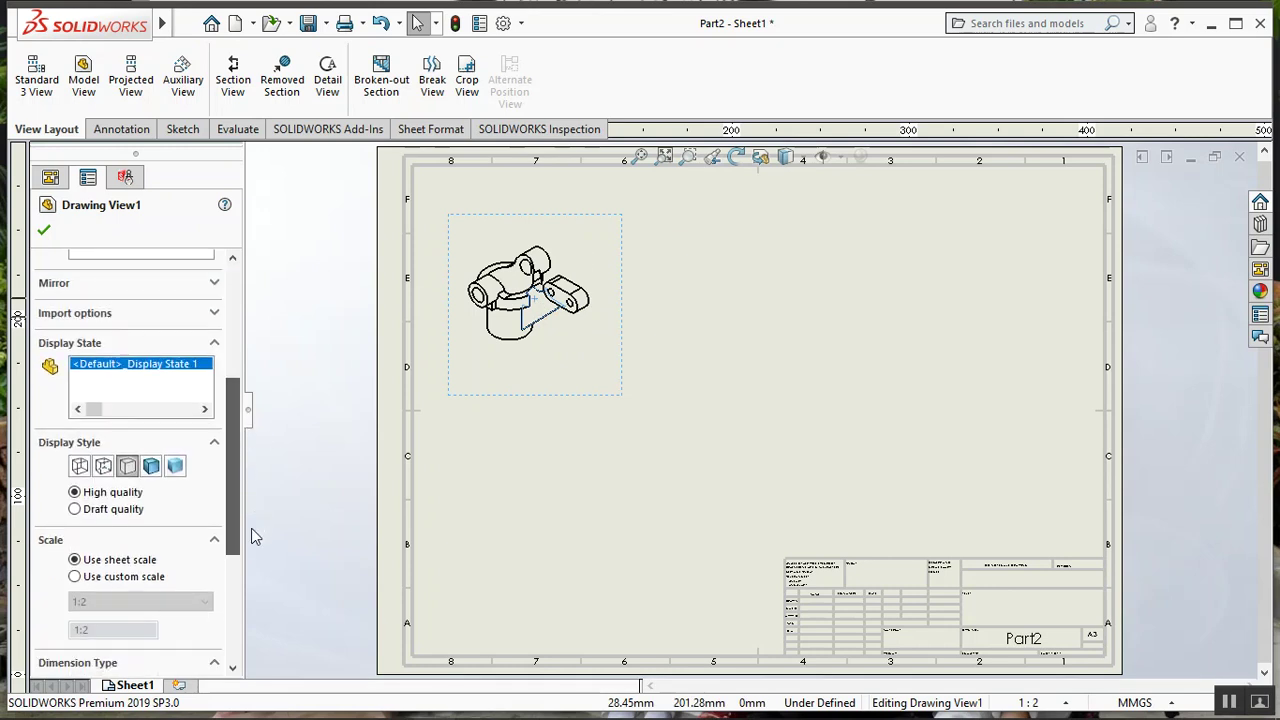
scroll(240, 500, "down", 3)
left_click(155, 414)
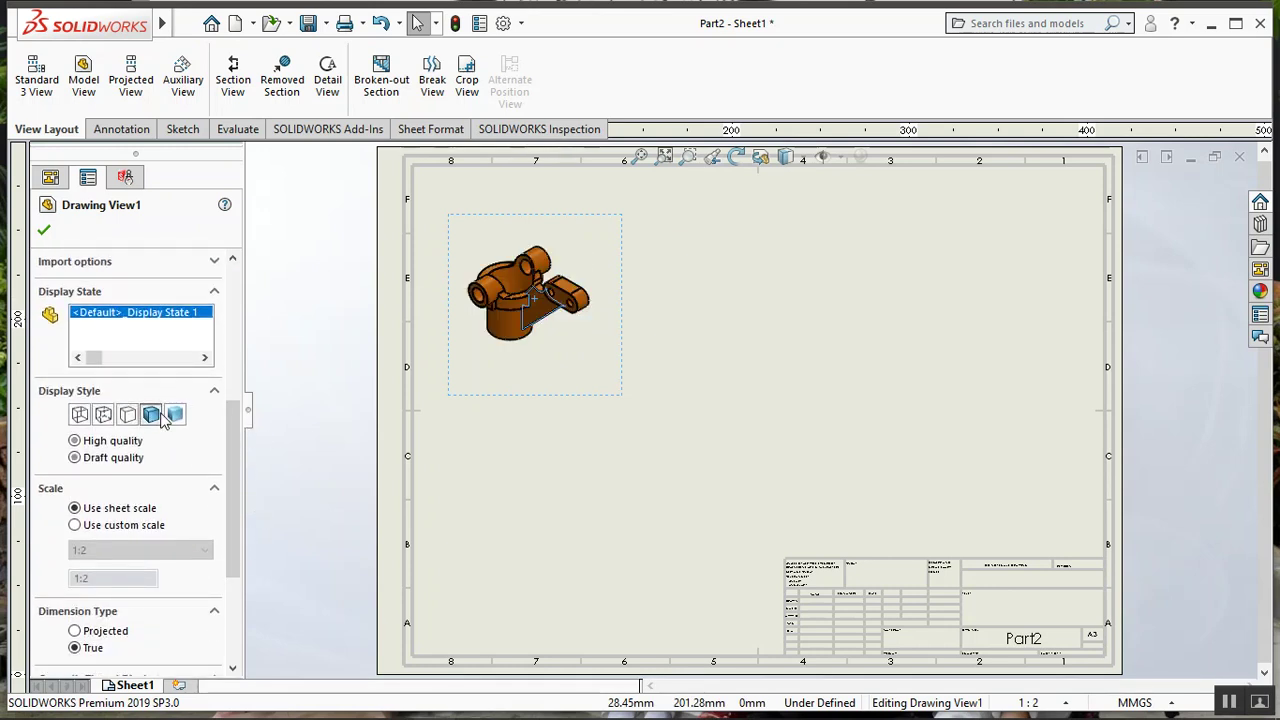
left_click(175, 414)
left_click(151, 414)
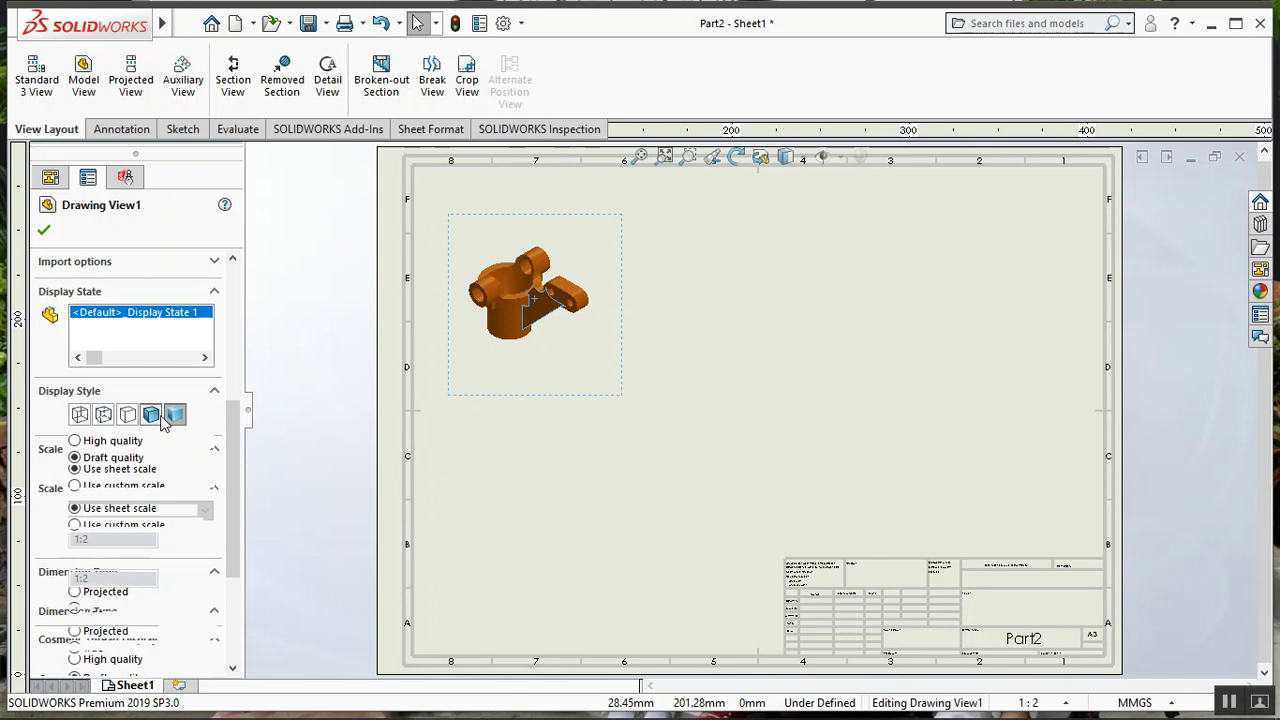
left_click_drag(239, 428, 241, 522)
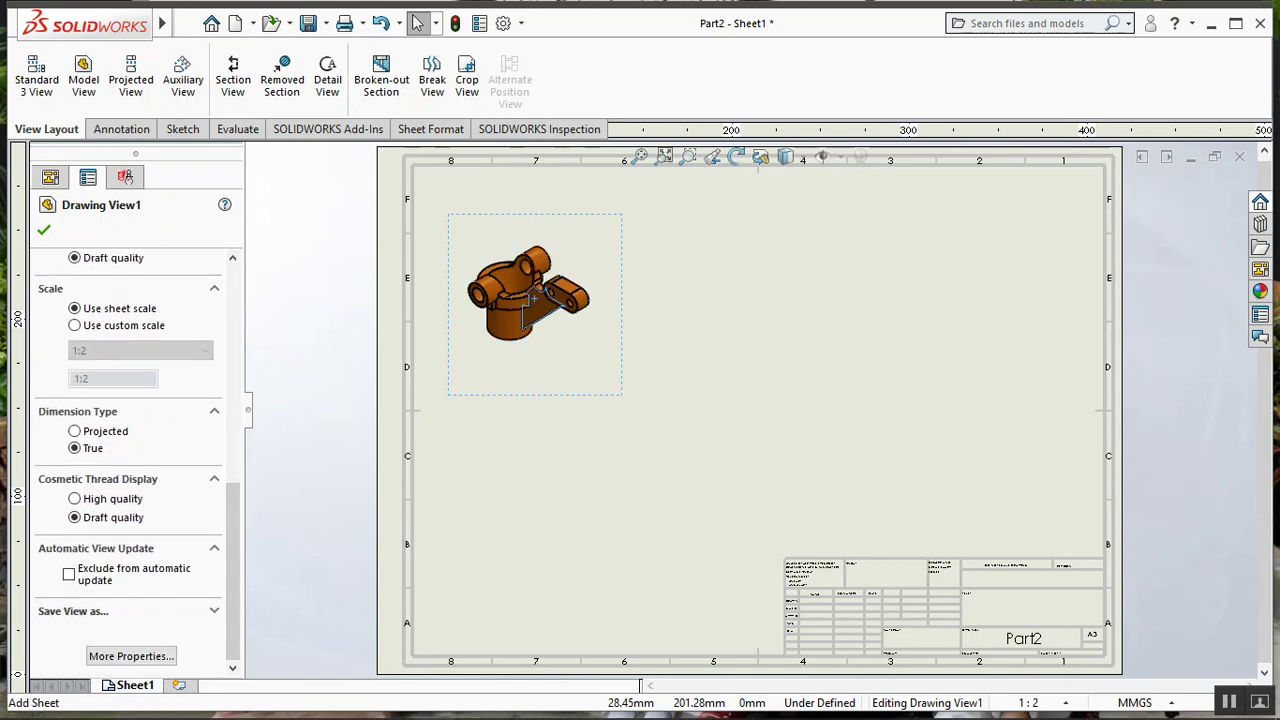
left_click(490, 707)
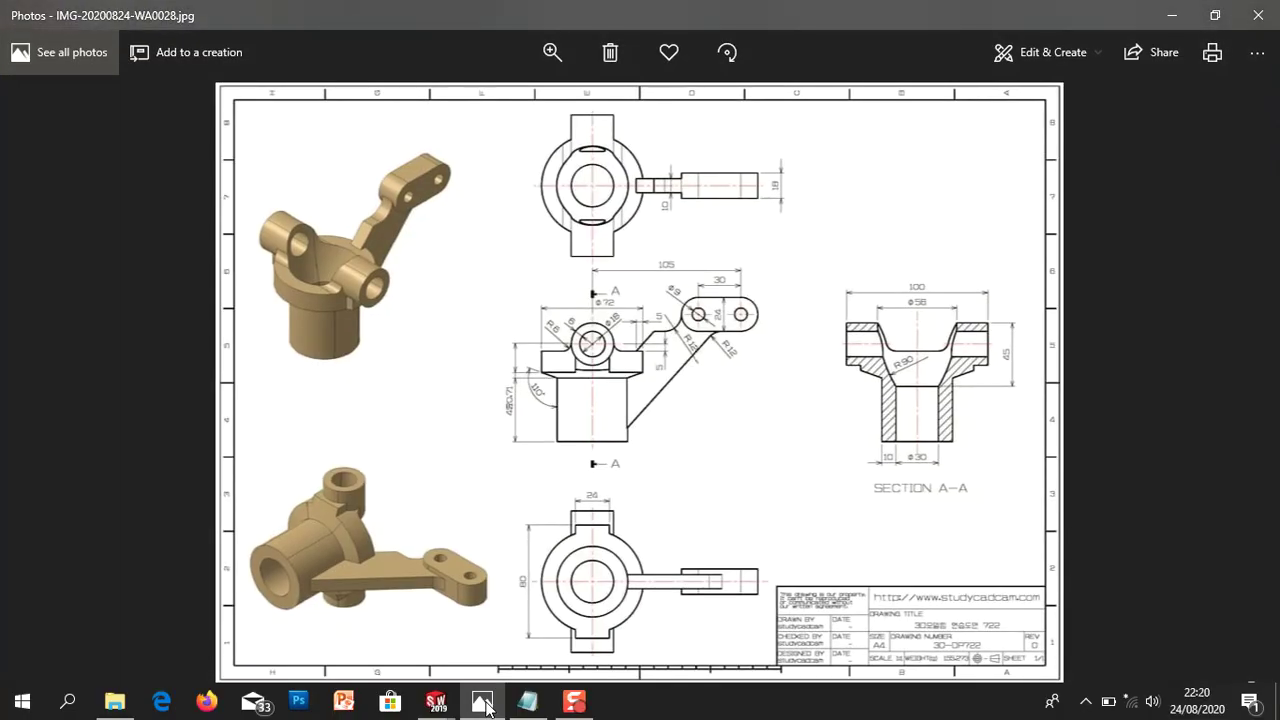
- Return to the SOLIDWORKS drawing sheet and browse the Annotation, Sketch, Evaluate and Add-ins tabs
left_click(484, 705)
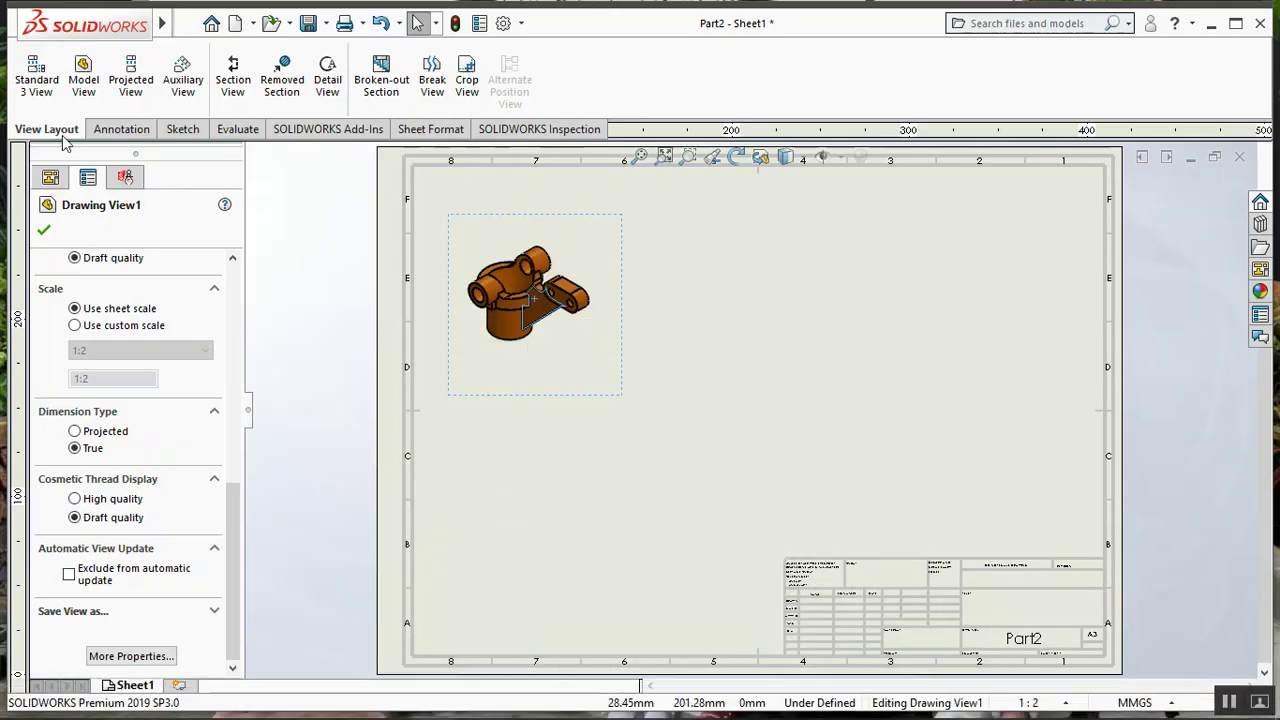
left_click(118, 129)
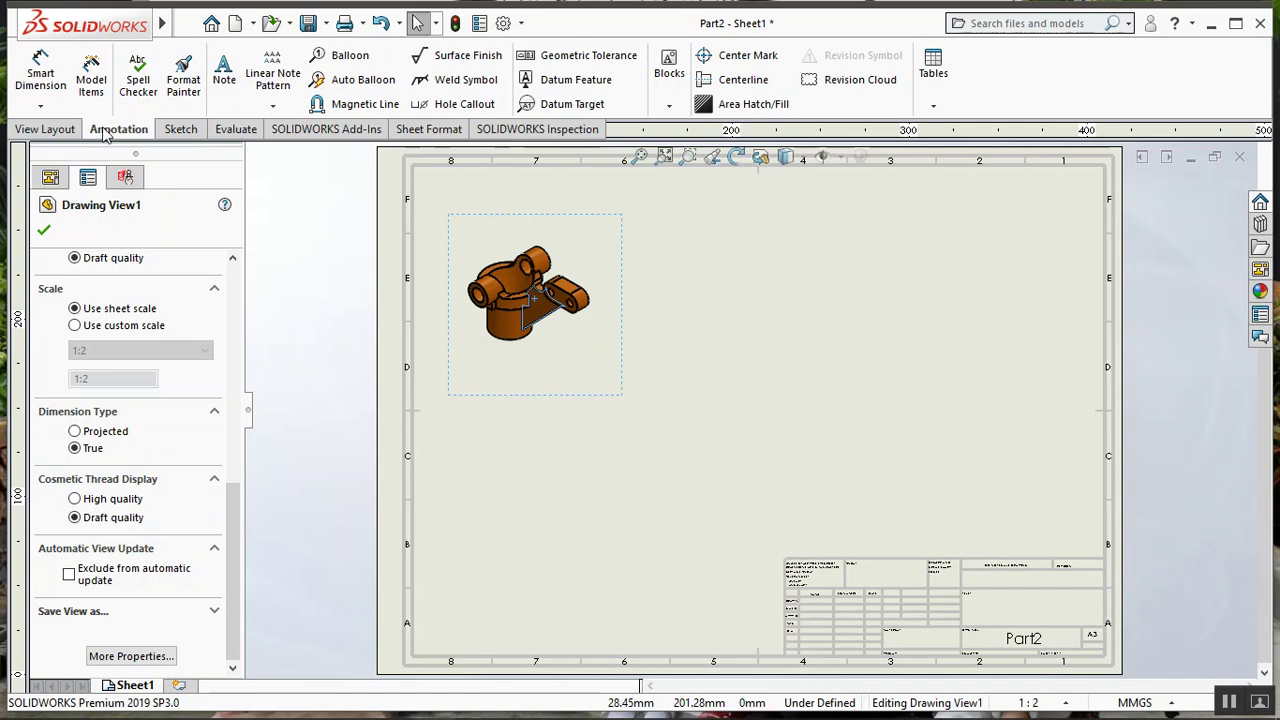
left_click(66, 136)
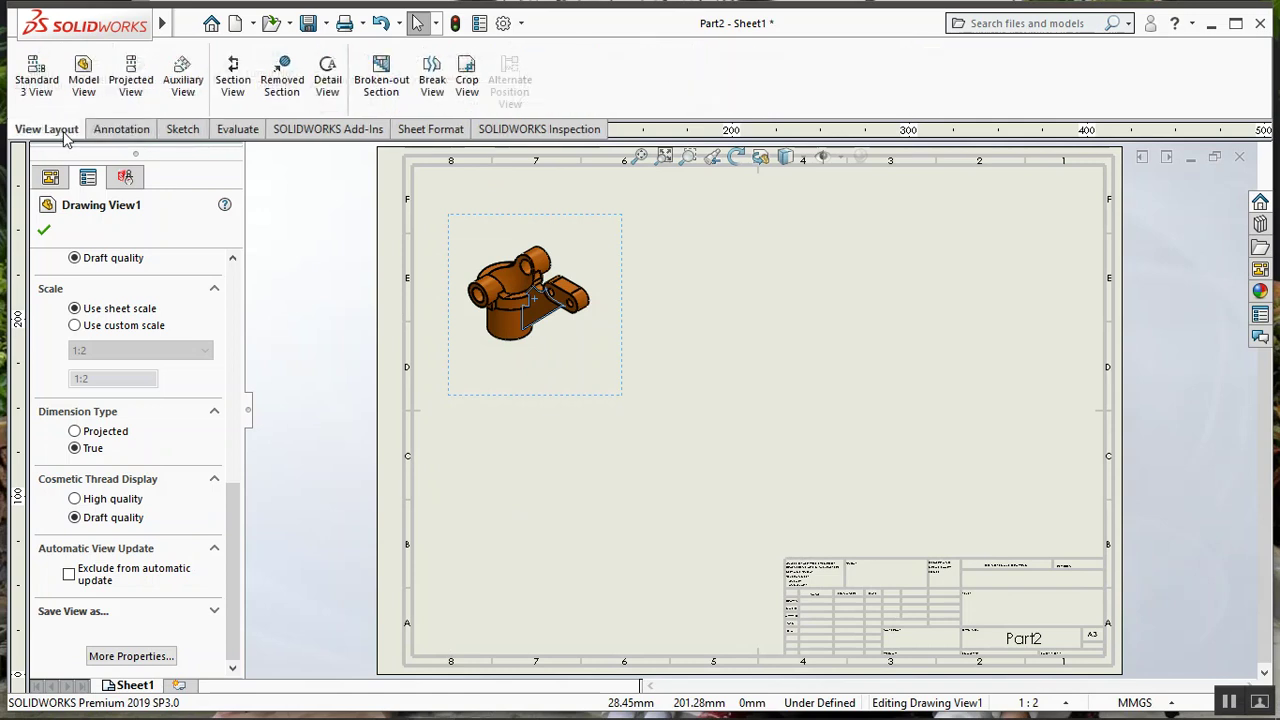
left_click(183, 129)
left_click(236, 133)
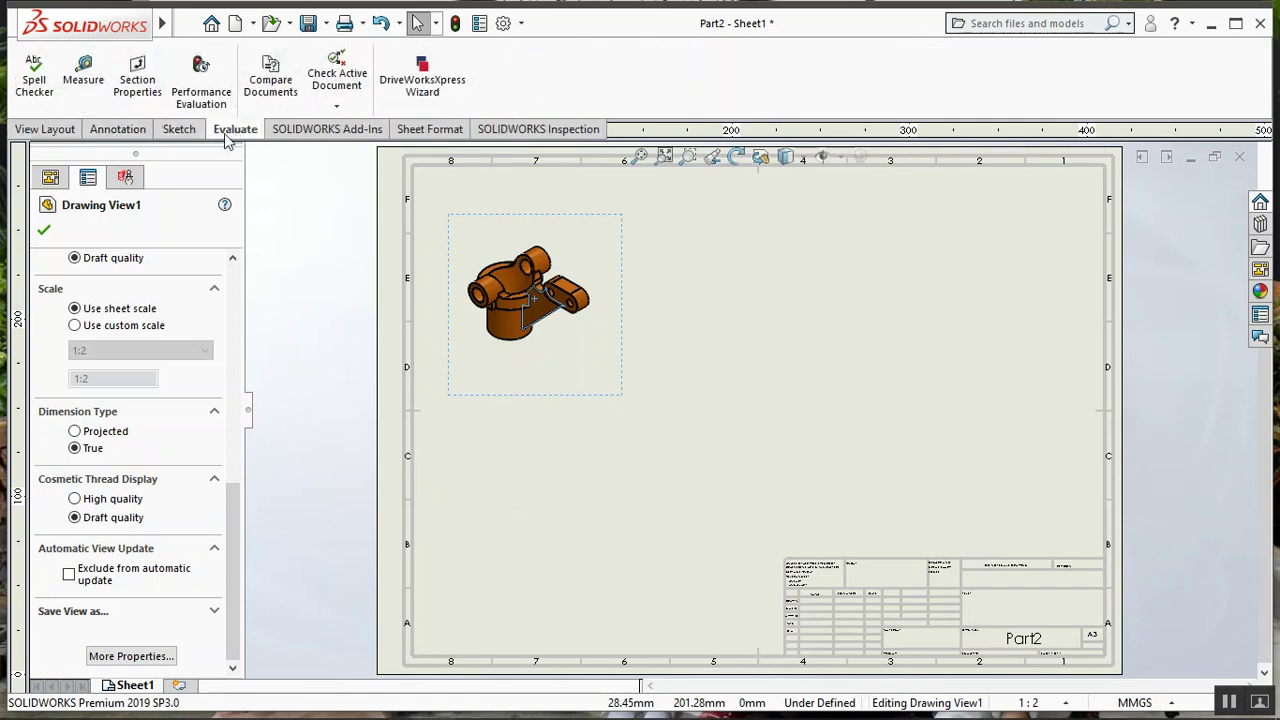
left_click(300, 133)
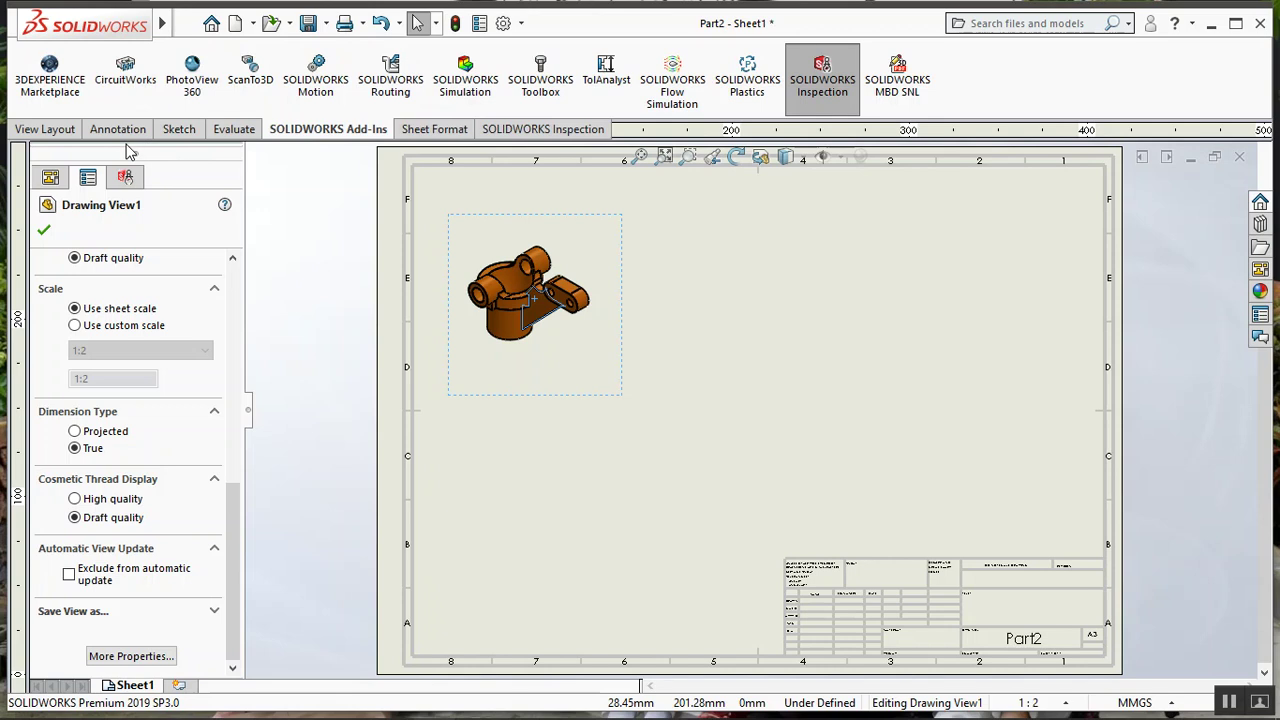
left_click(140, 133)
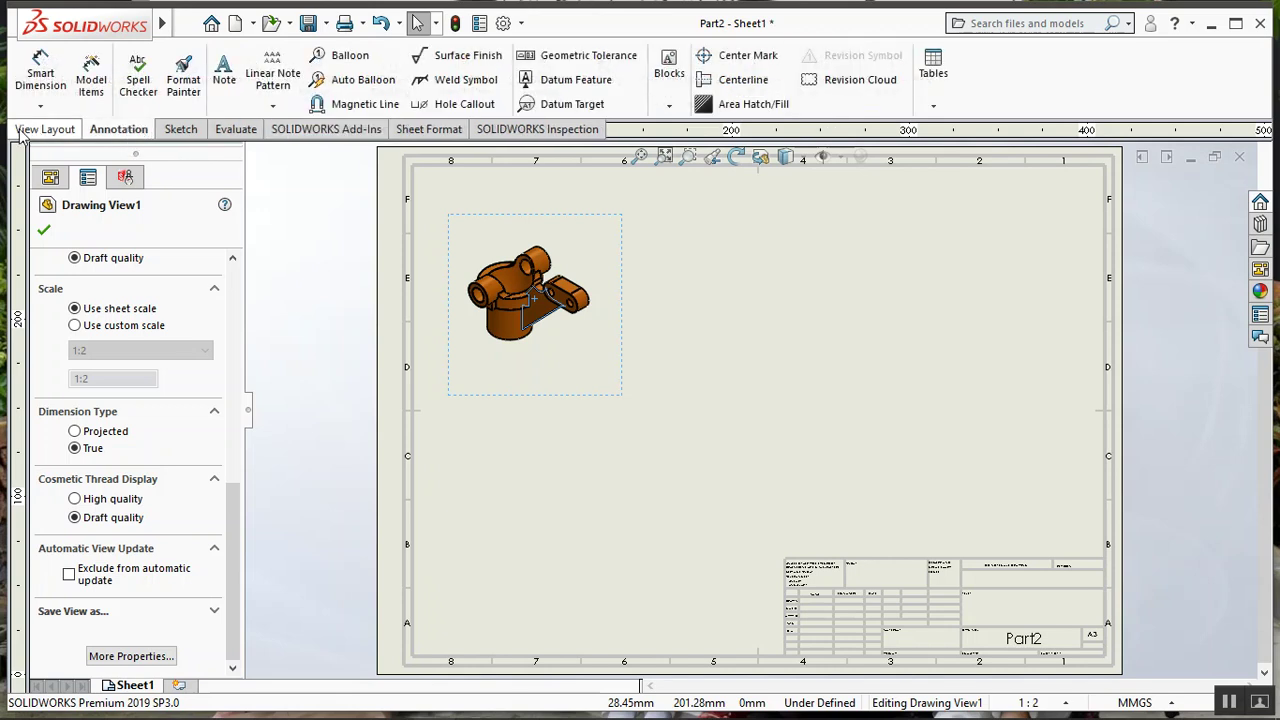
- Back on View Layout, close Drawing View1's properties and start a new Model View
left_click(44, 129)
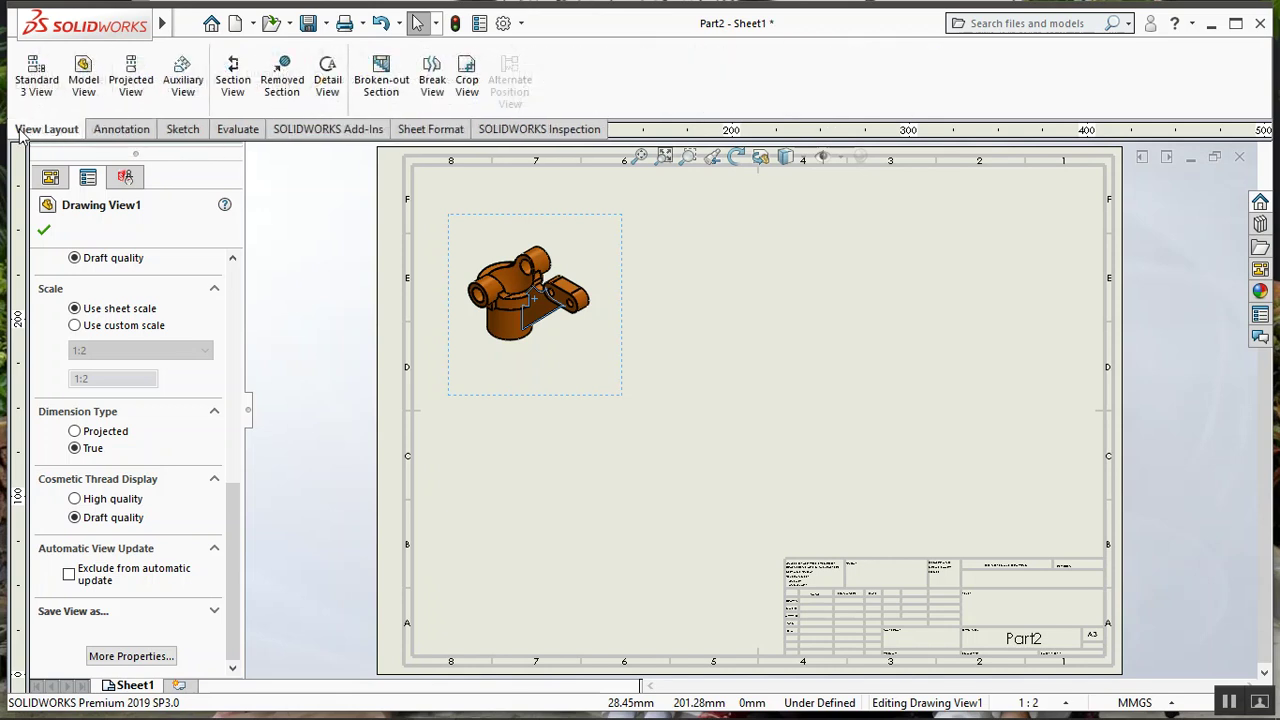
left_click(45, 231)
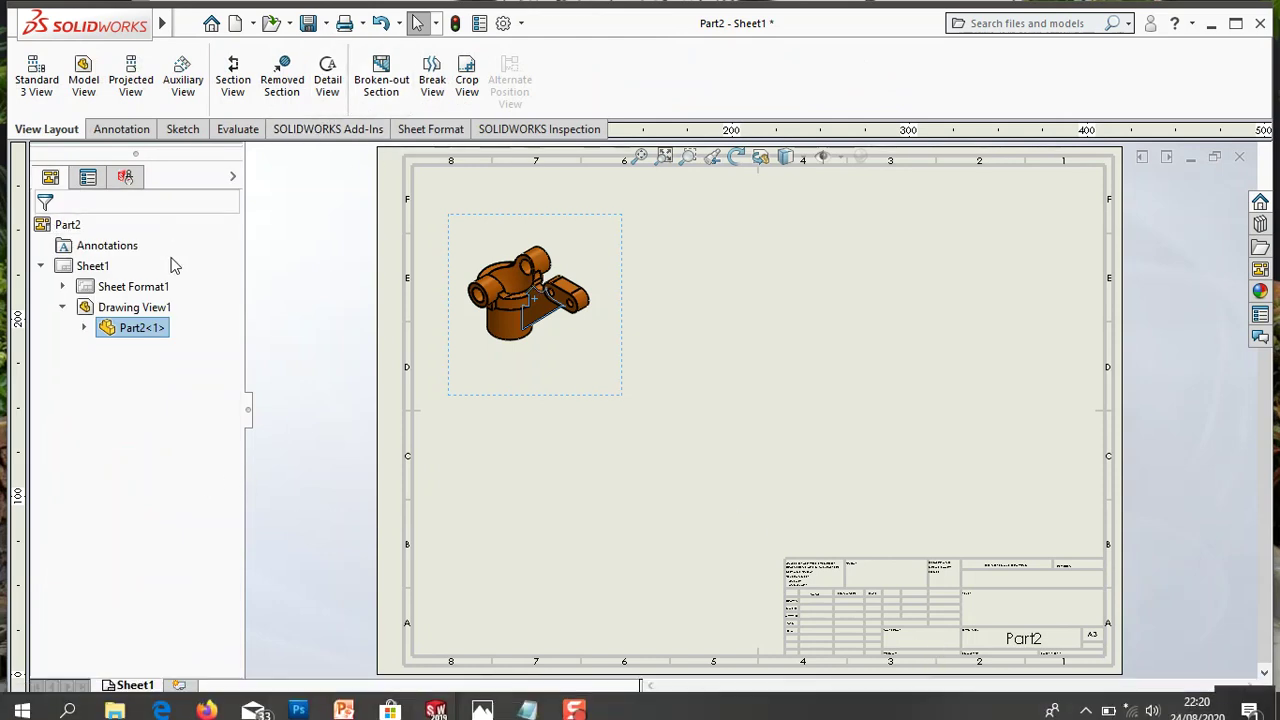
left_click(84, 86)
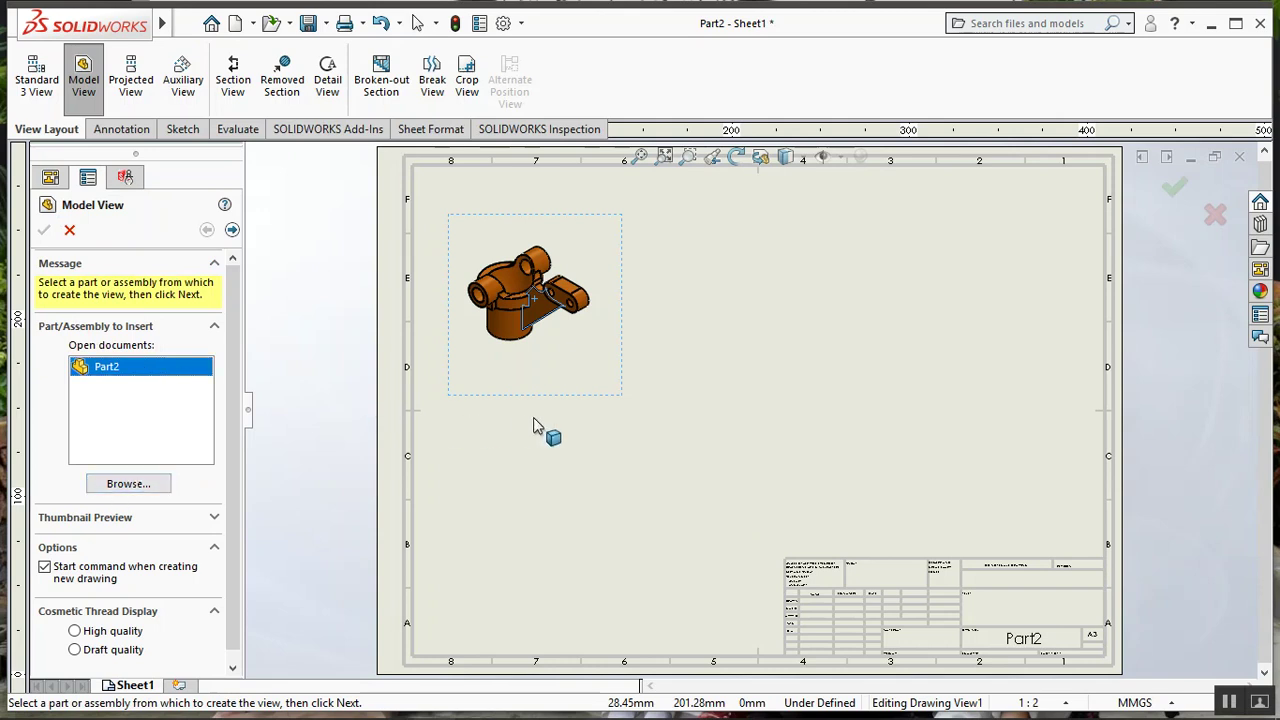
- Insert Part2 and place its front view on the sheet
double_click(162, 376)
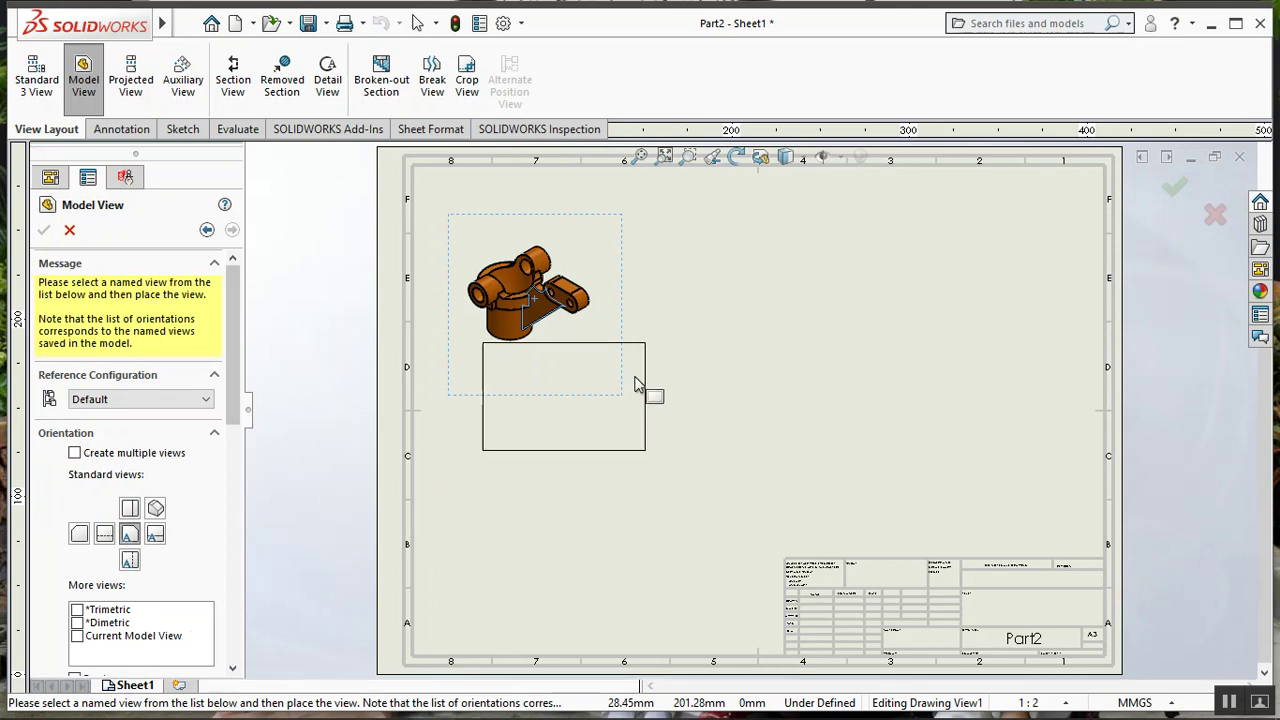
left_click(798, 312)
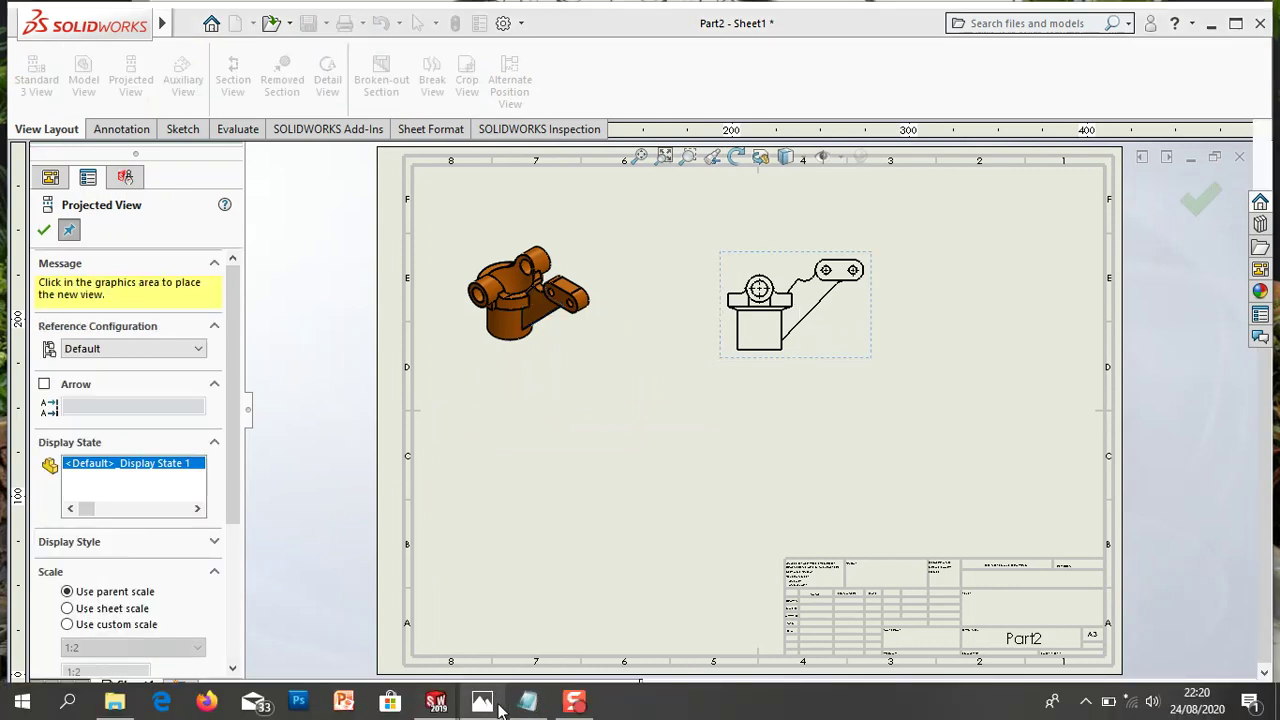
left_click(498, 707)
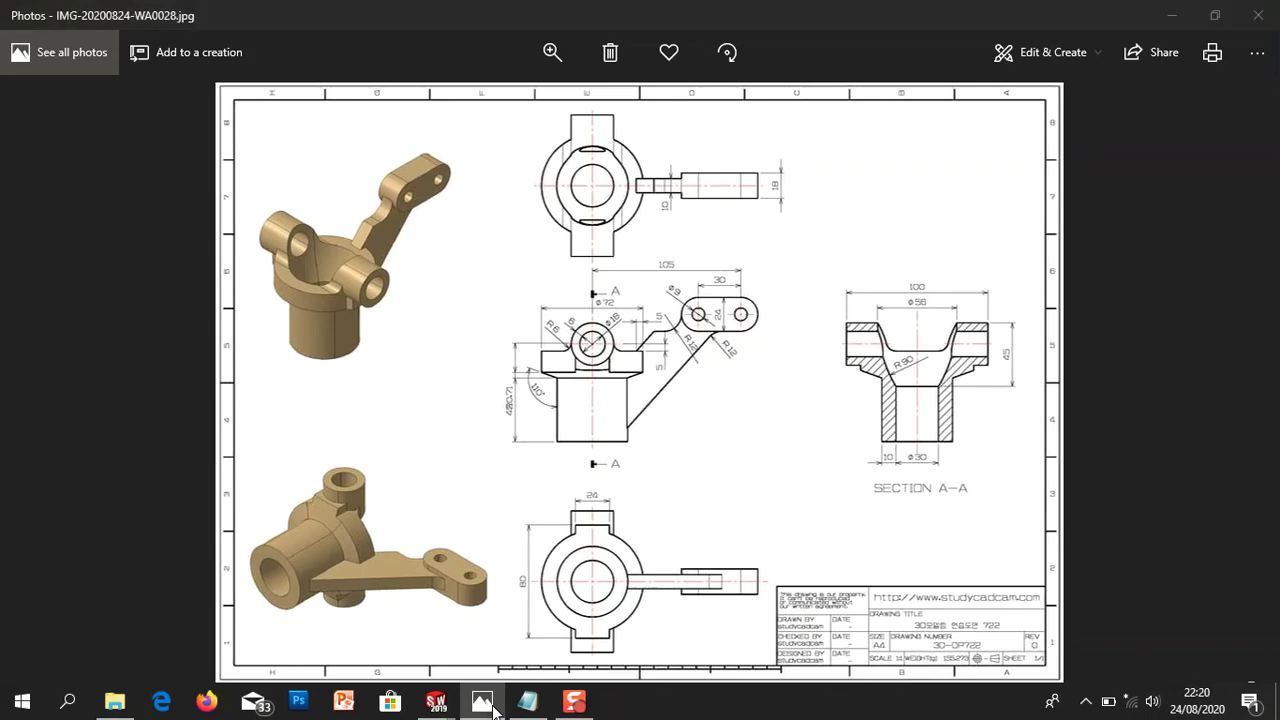
left_click(504, 706)
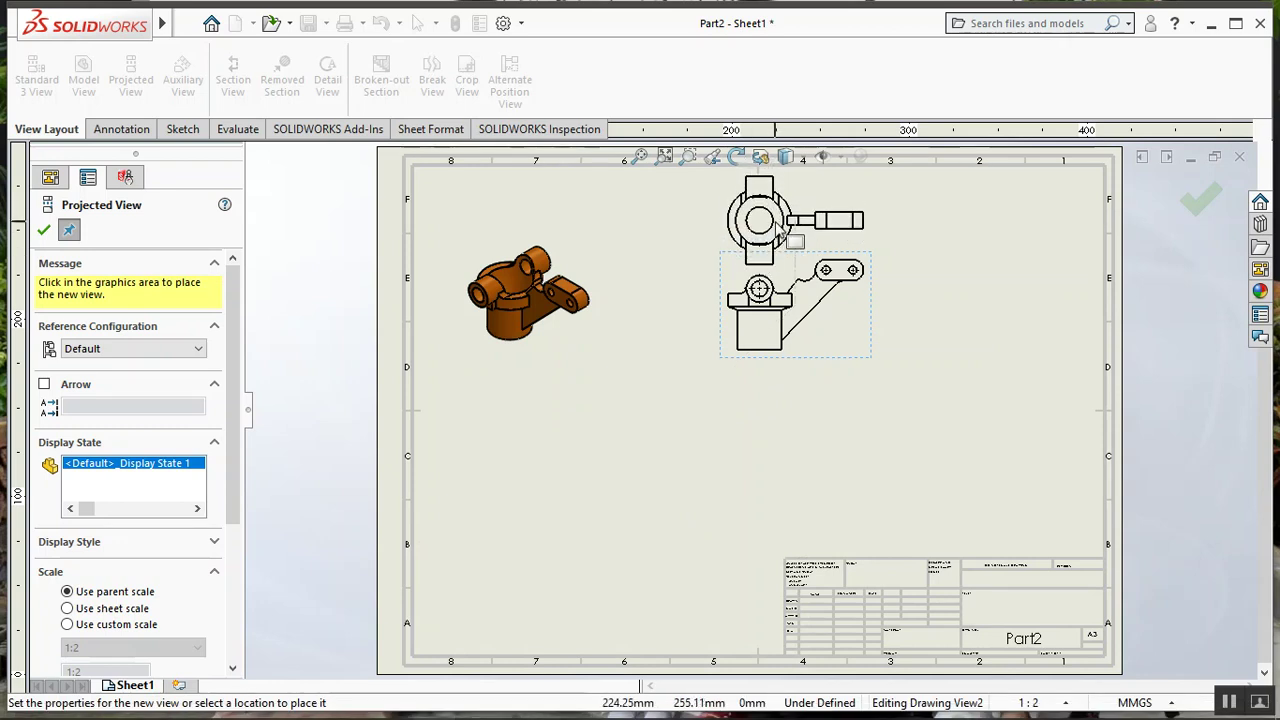
- Project a top view above the front view and a bottom view below it
left_click(777, 228)
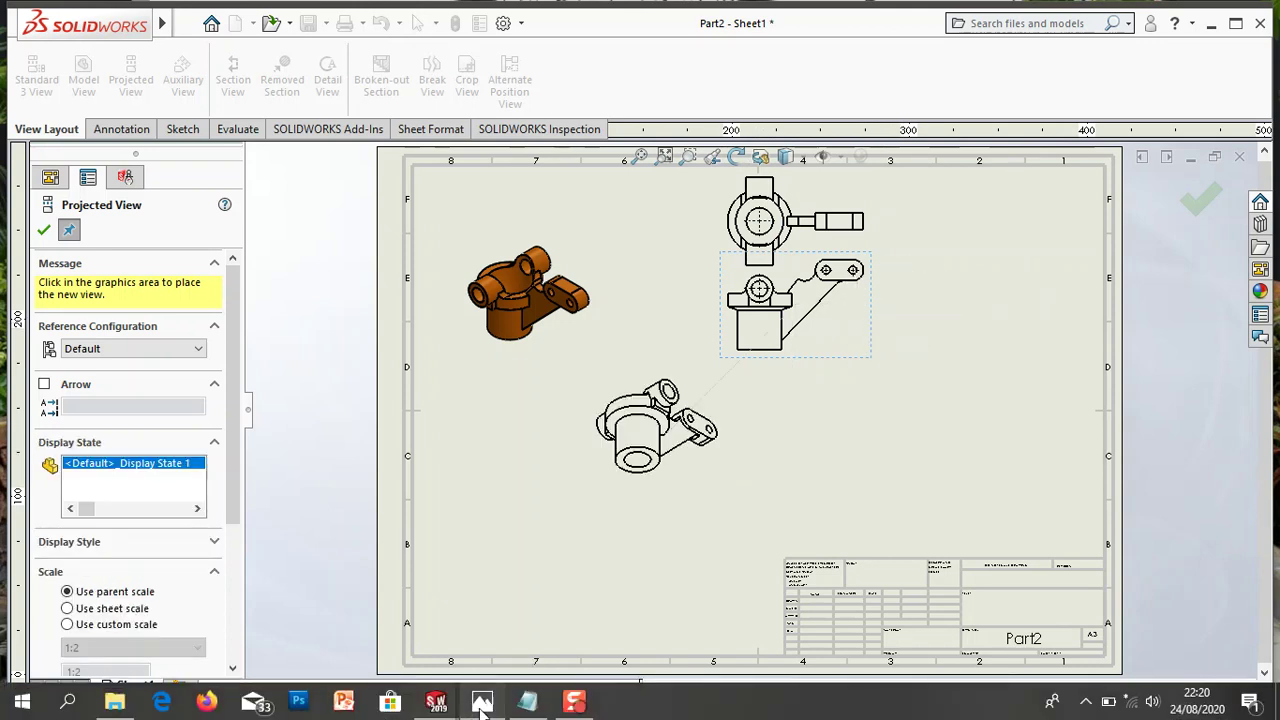
left_click(482, 702)
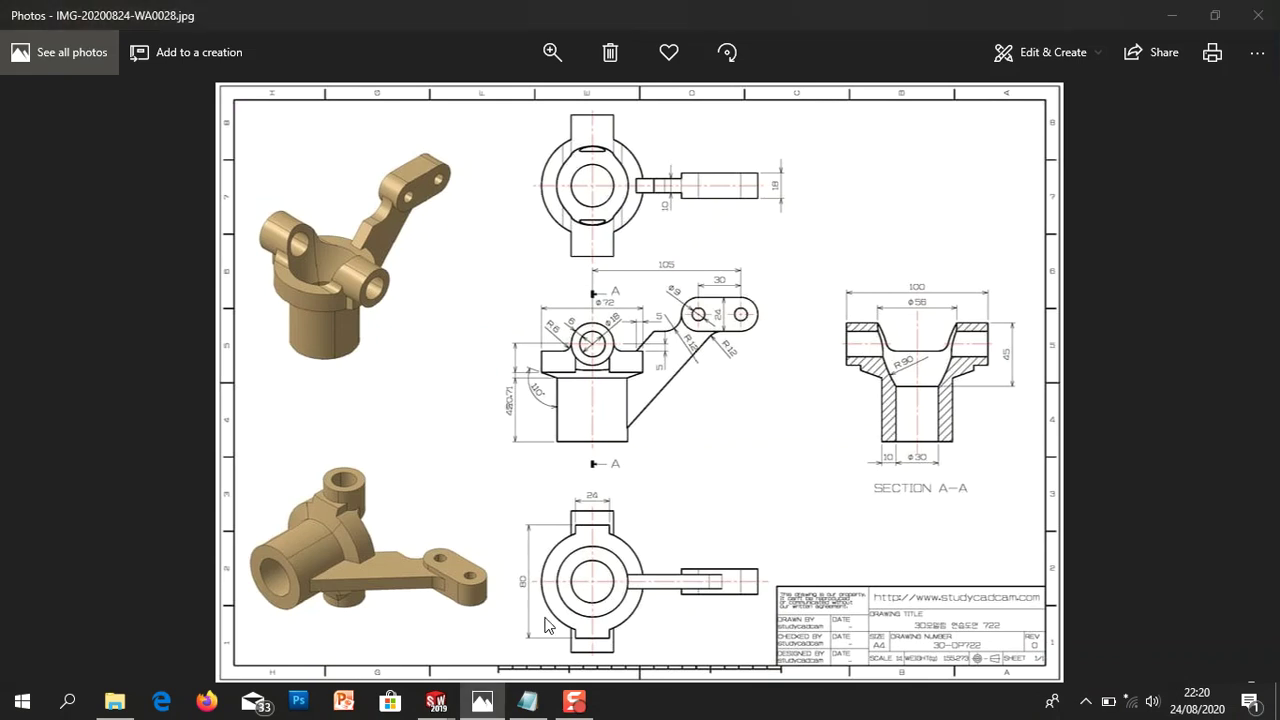
key("alt+Tab")
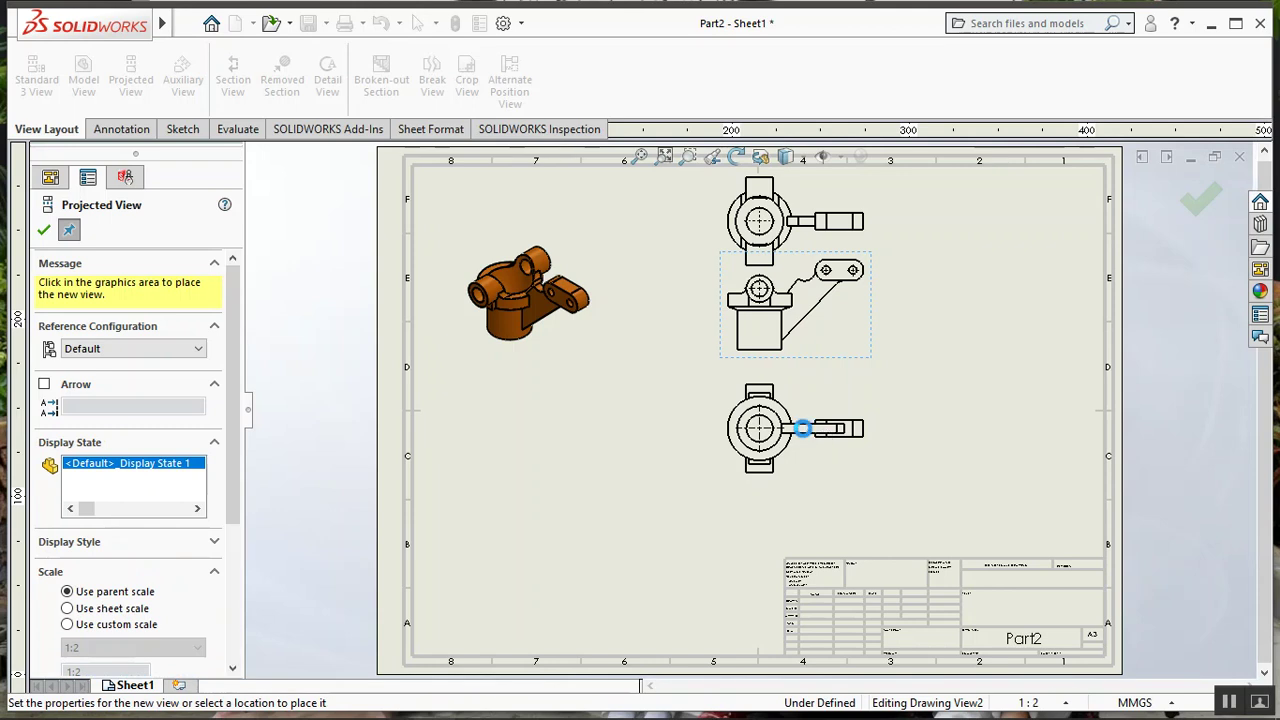
left_click(808, 437)
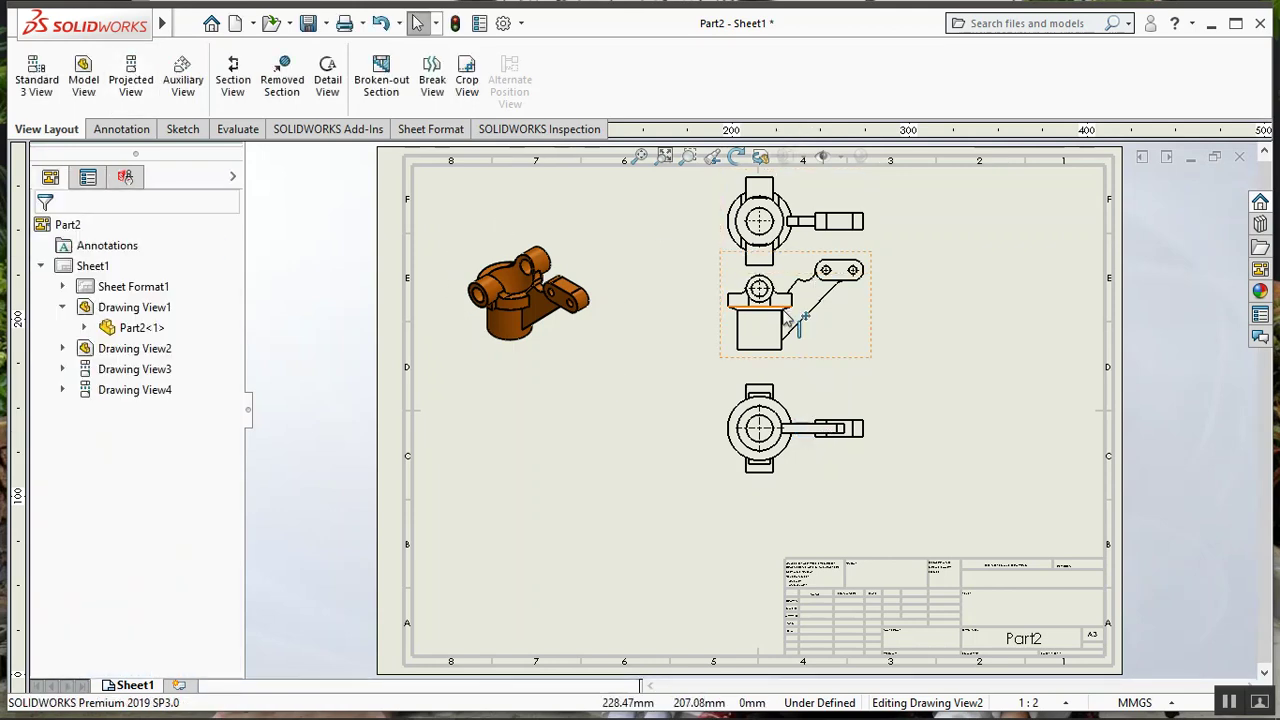
- Try a vertical section line through the circle centre, then cancel it
left_click(233, 78)
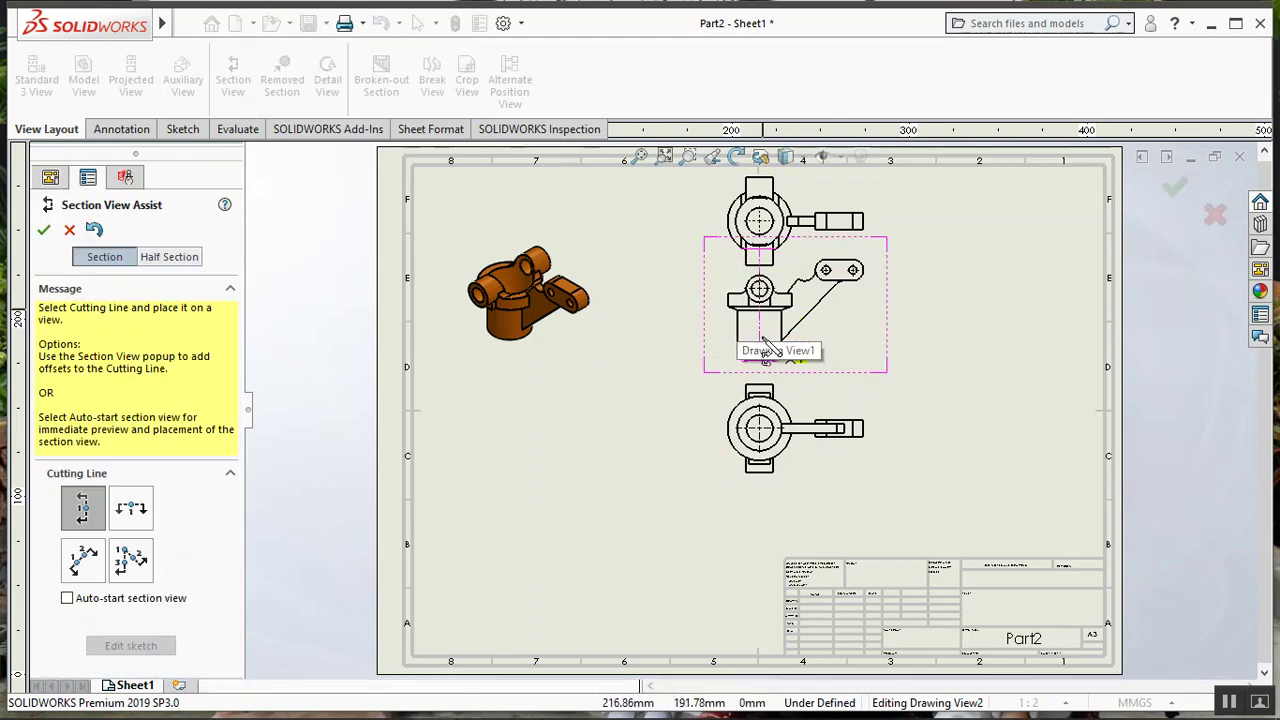
left_click(760, 291)
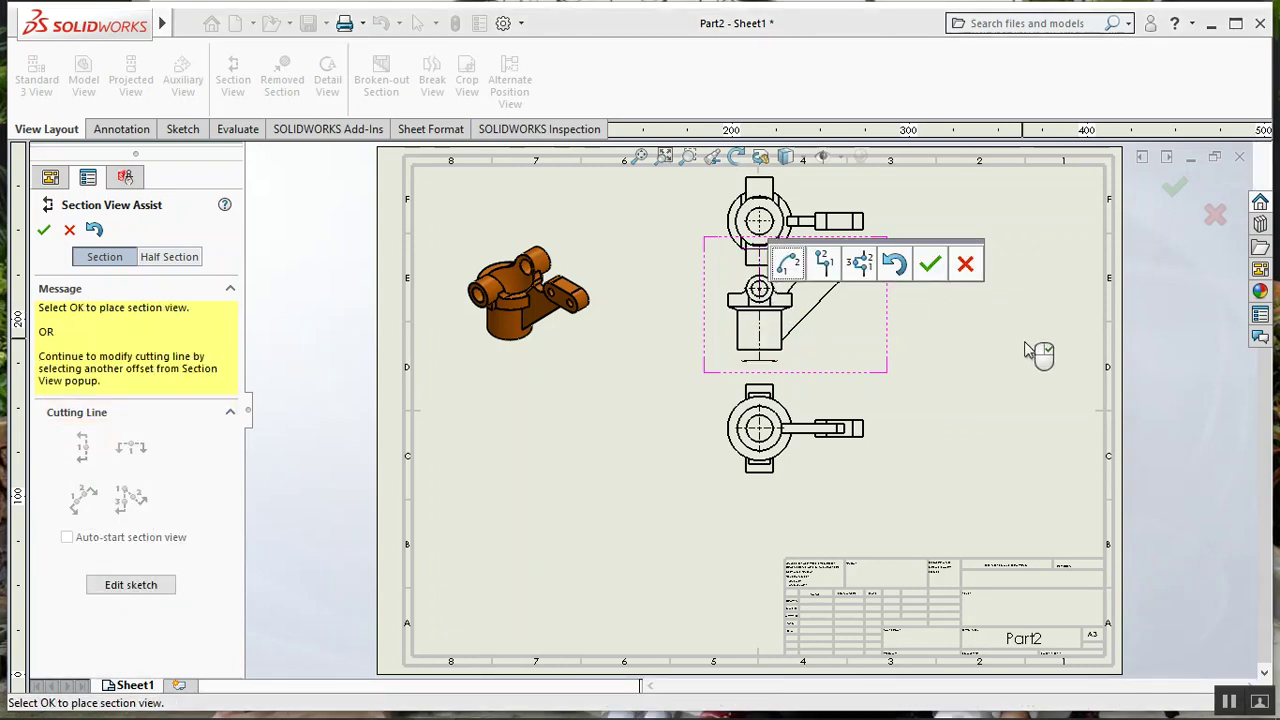
left_click(965, 265)
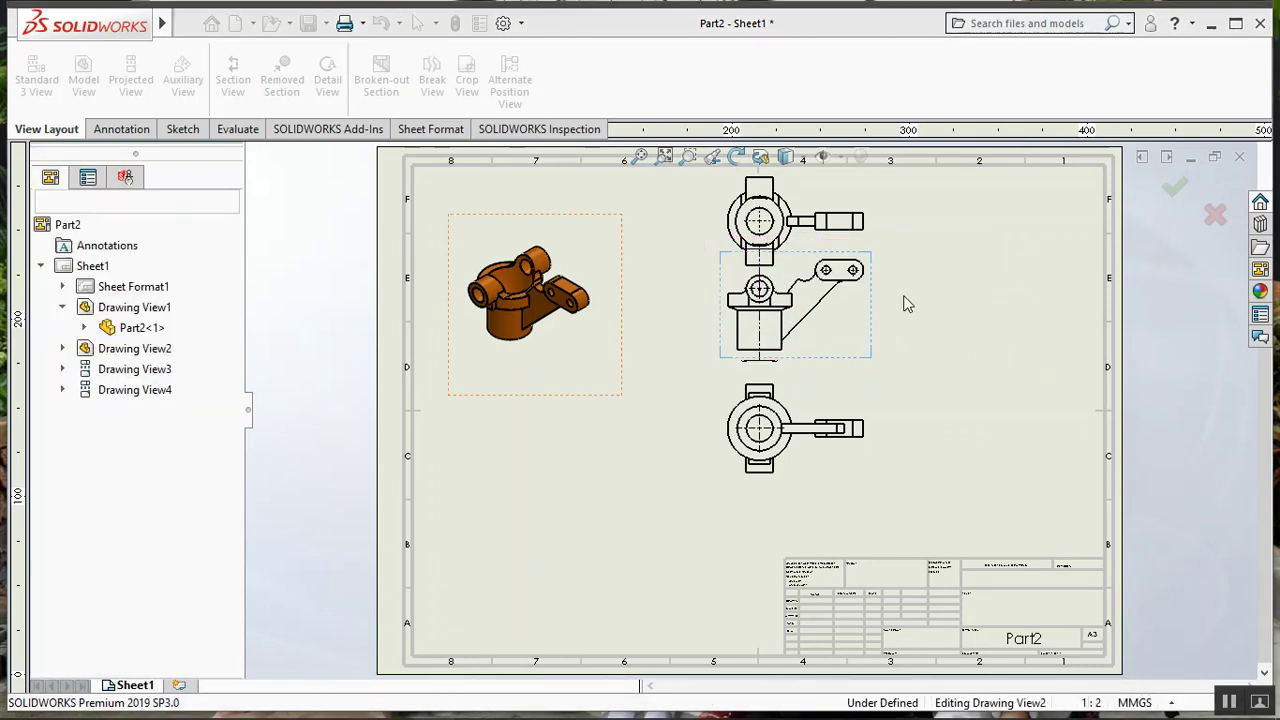
- Cut a vertical section through the front view and place Section A-A to its right
left_click(245, 84)
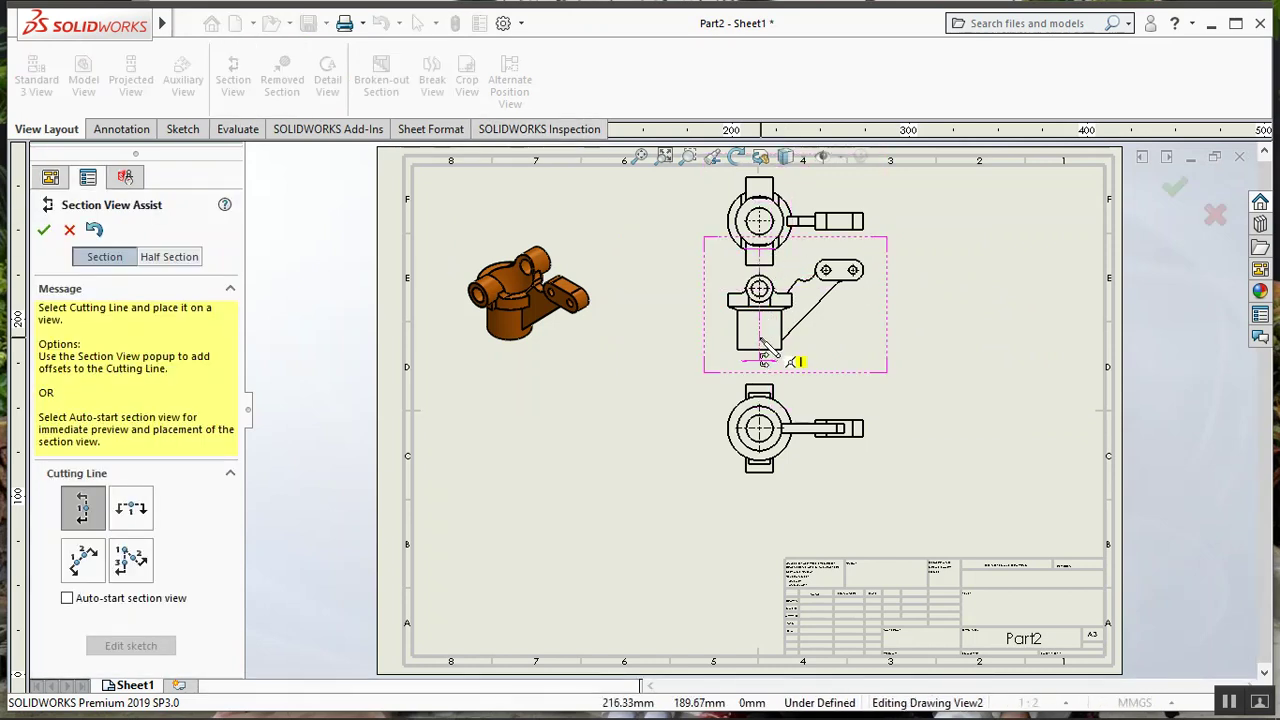
left_click(760, 350)
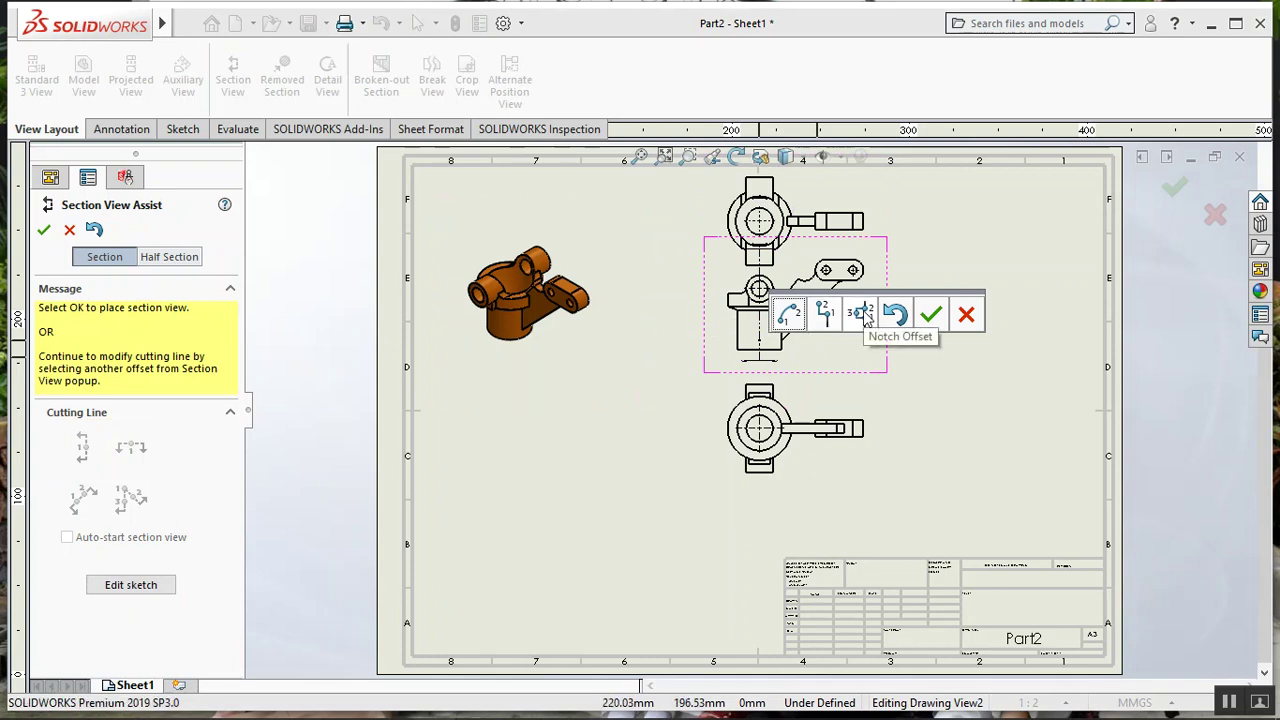
left_click(930, 315)
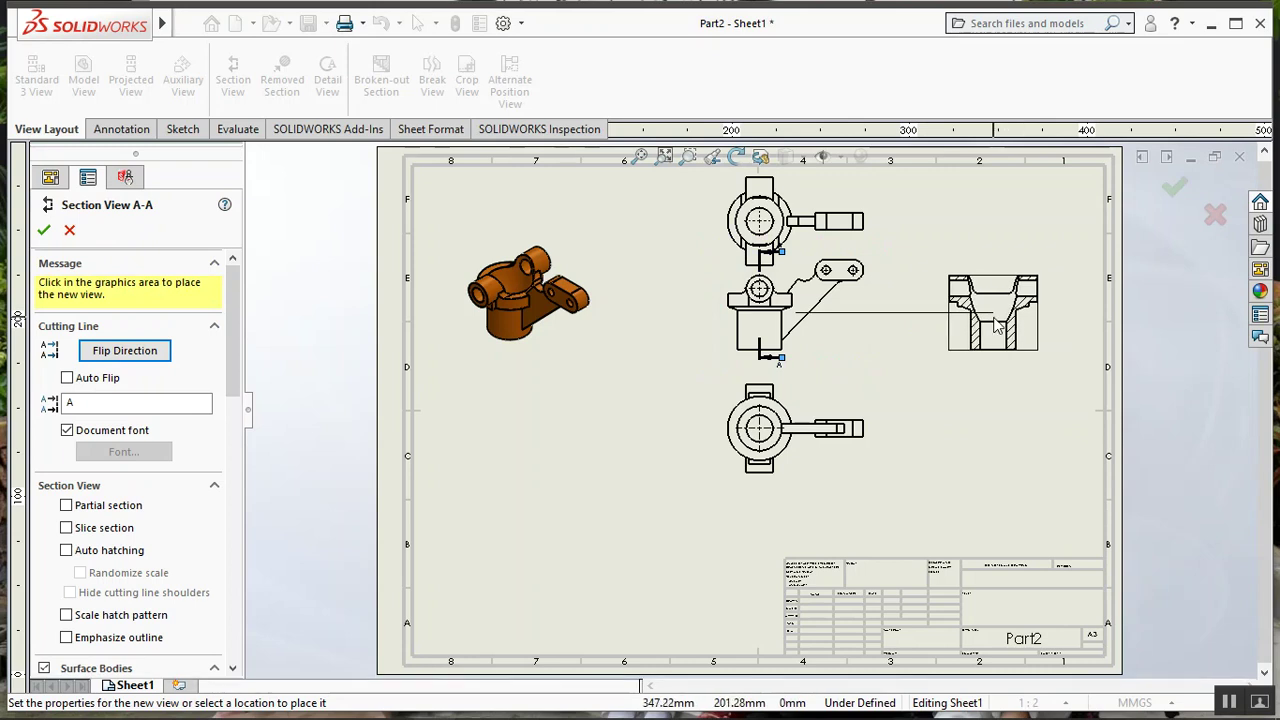
left_click(995, 325)
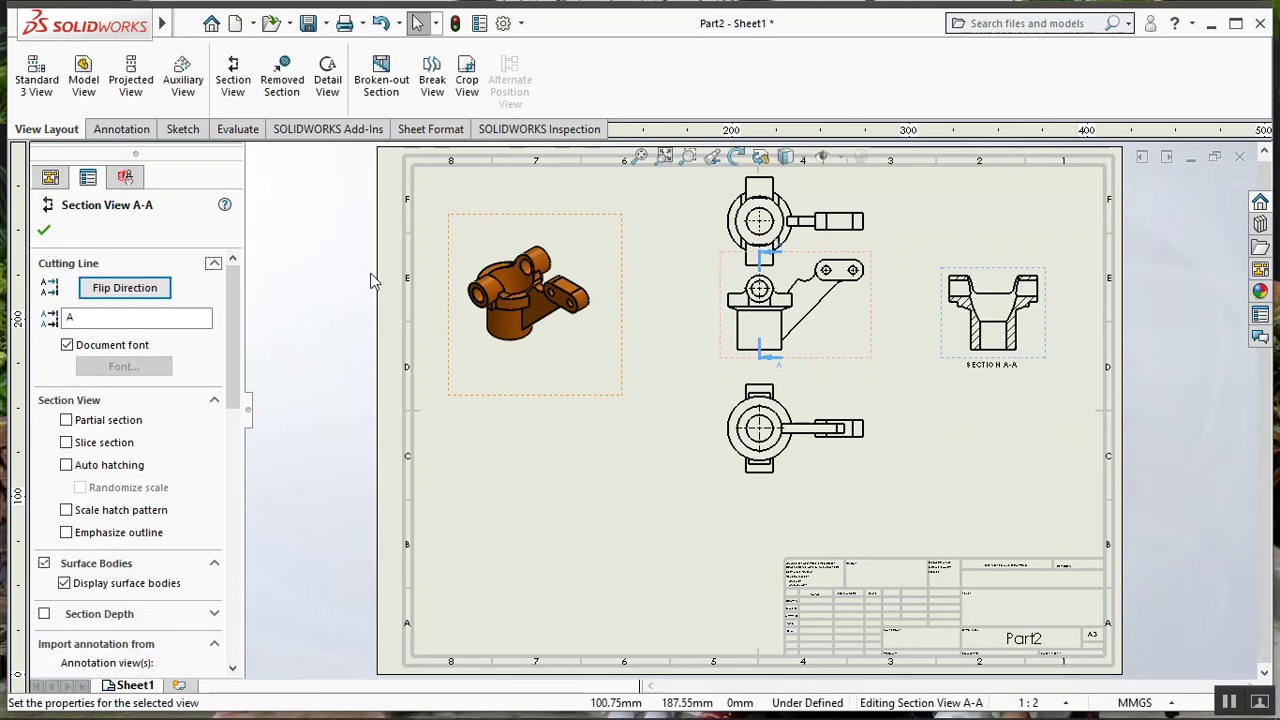
left_click(45, 231)
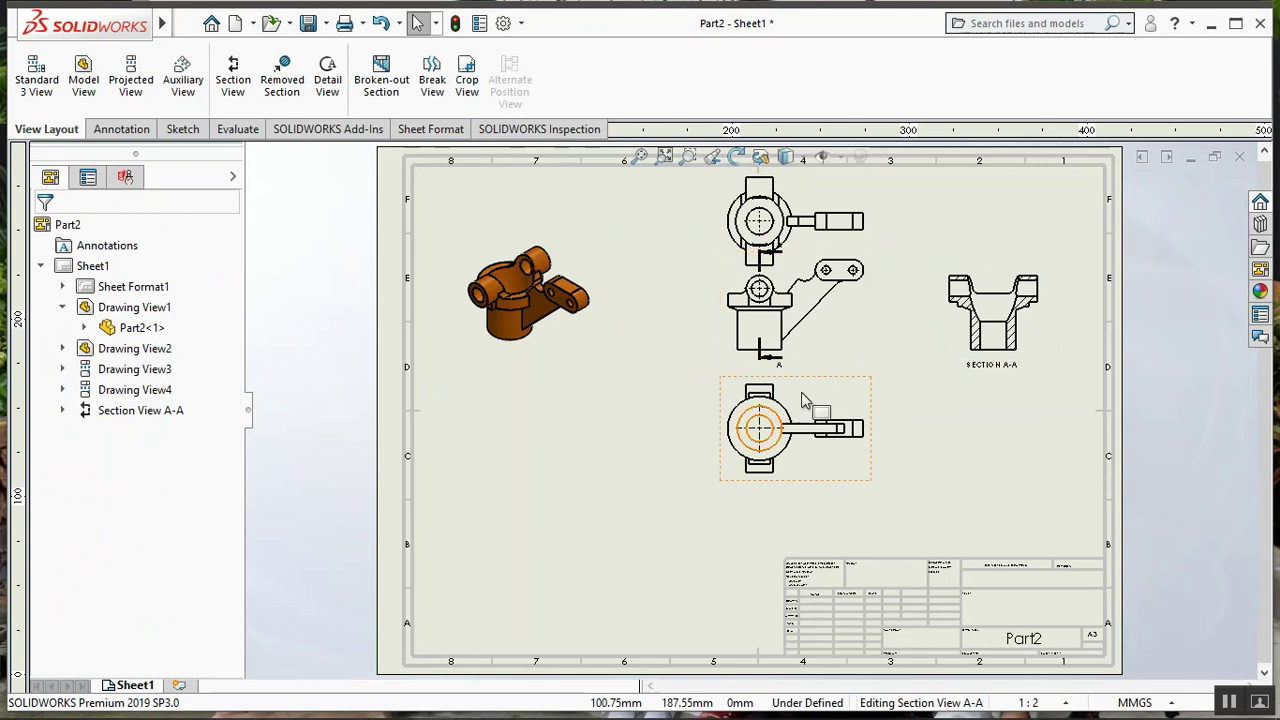
- Move the bottom and front views lower and shift Section A-A slightly right along its alignment
left_click_drag(823, 397, 822, 422)
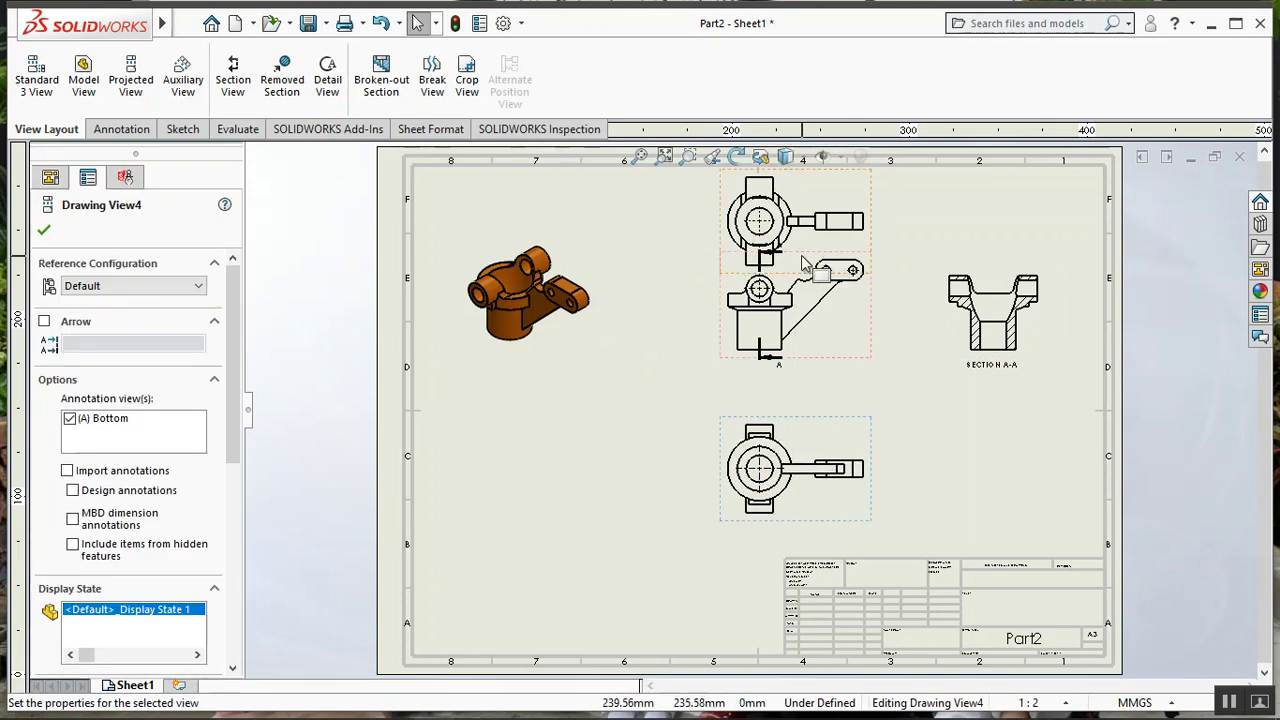
left_click_drag(855, 368, 861, 395)
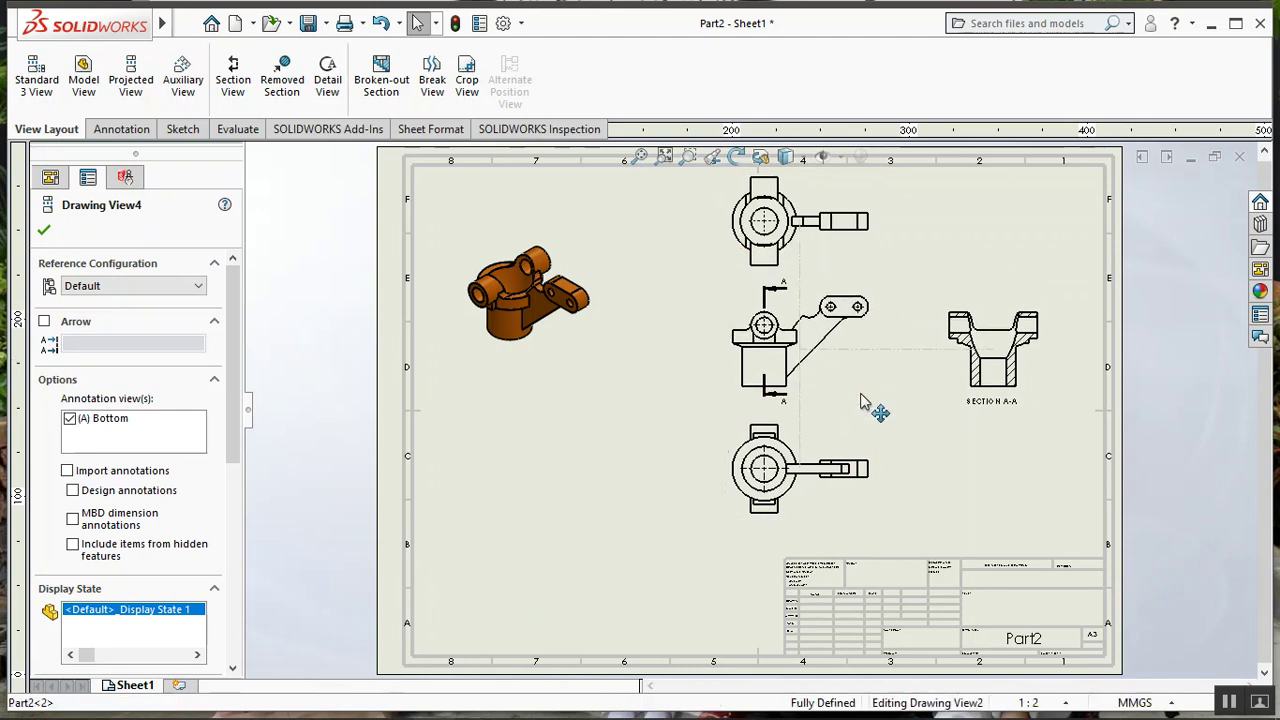
left_click(862, 401)
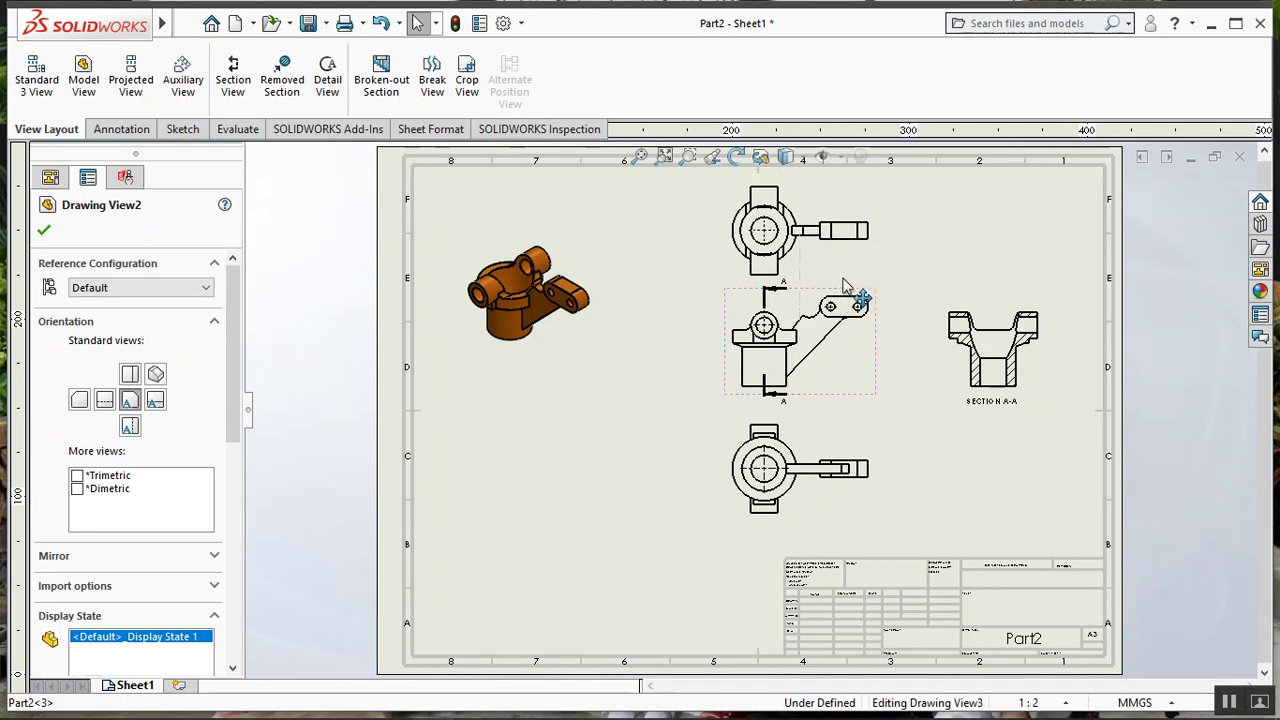
left_click(995, 350)
scroll(965, 395, "down", 2)
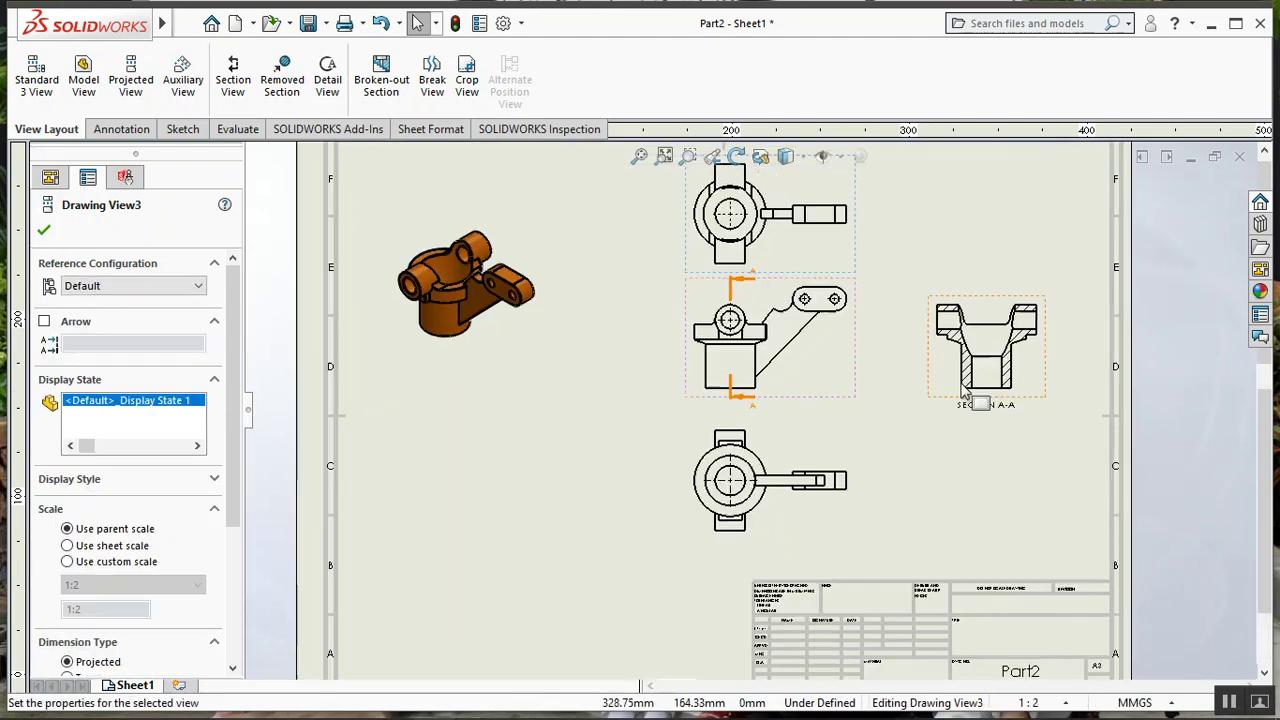
scroll(965, 395, "down", 1)
left_click_drag(966, 274, 970, 258)
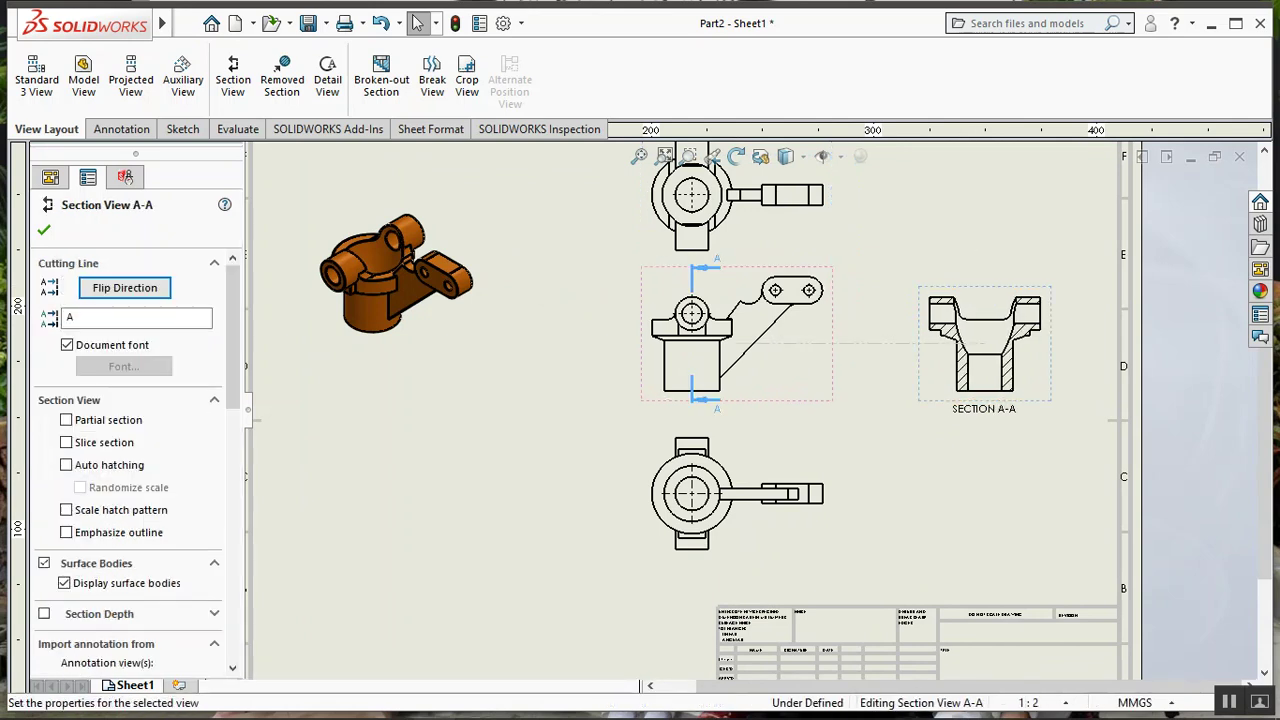
- Give isometric Drawing View1 a custom 1:1 scale and move it to the sheet's lower left
key("f")
left_click(530, 340)
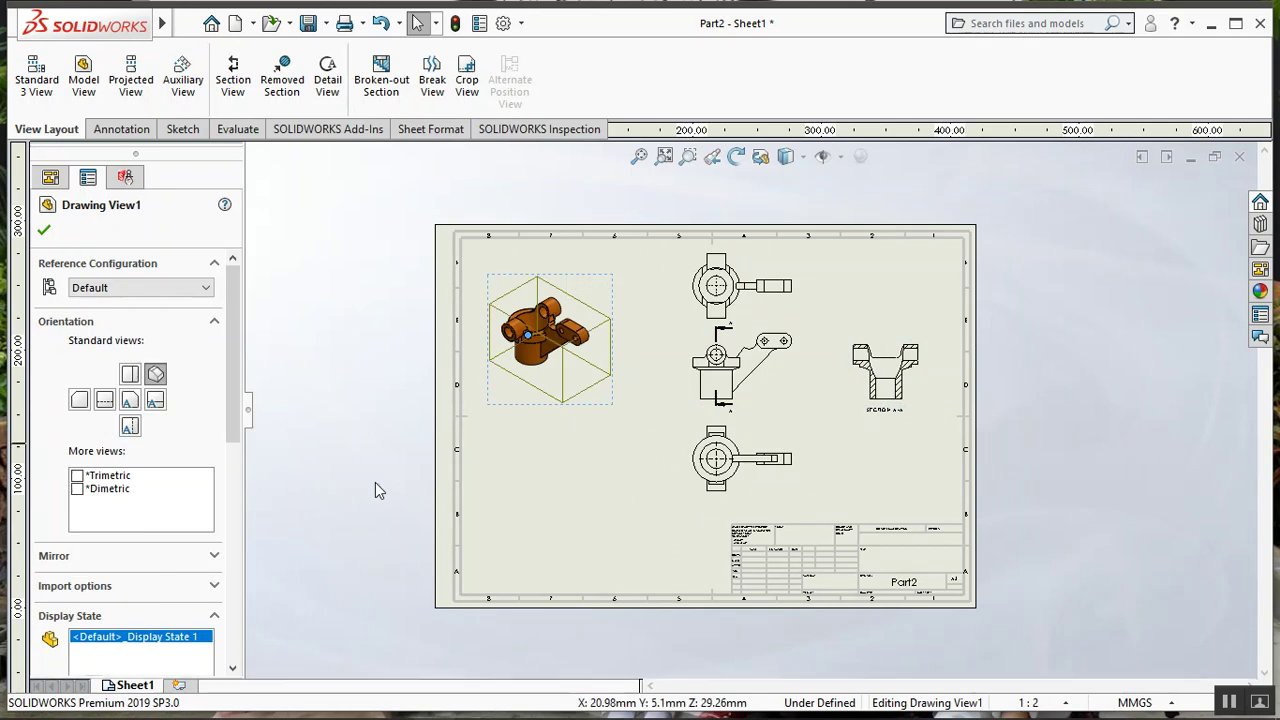
scroll(235, 440, "down", 5)
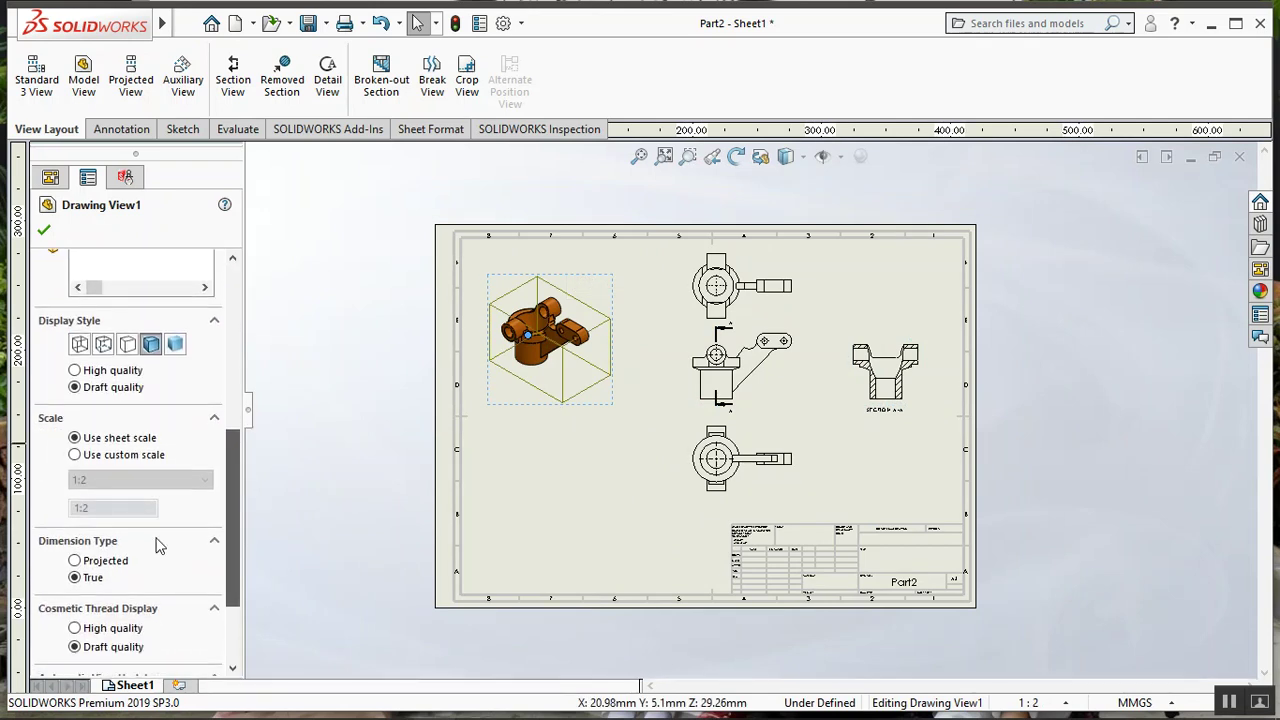
left_click(78, 455)
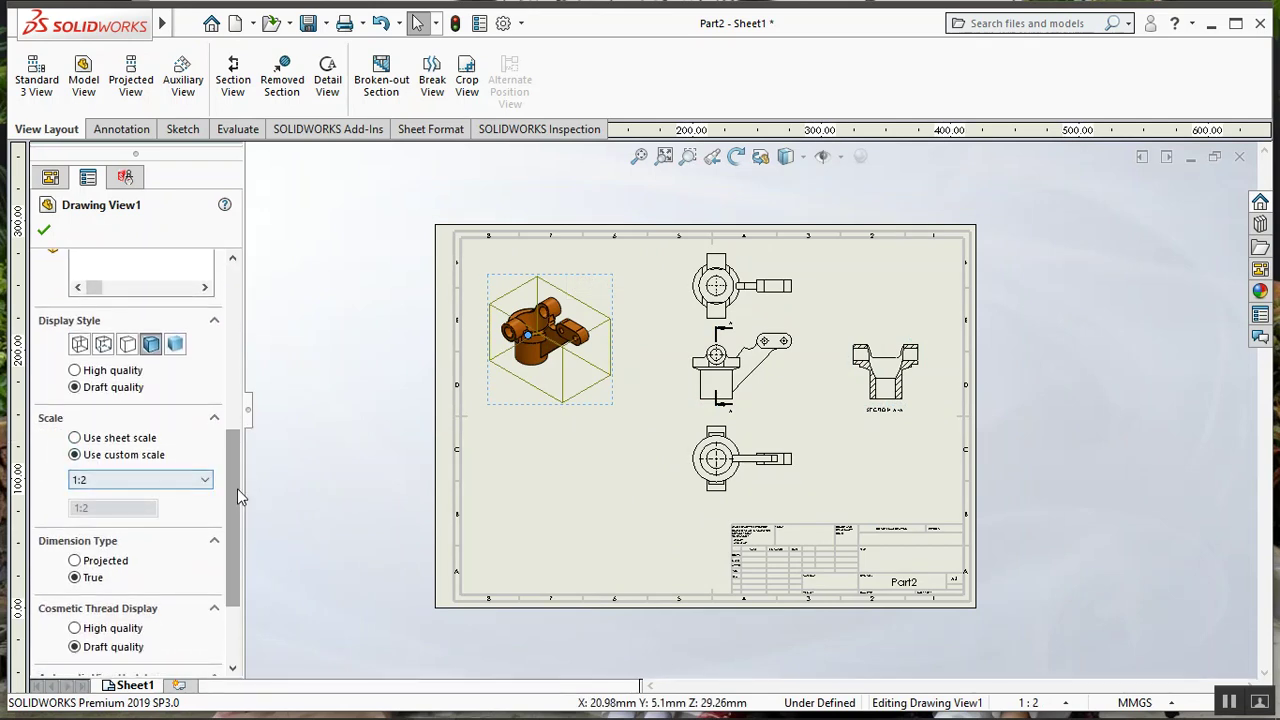
left_click(204, 480)
left_click(174, 510)
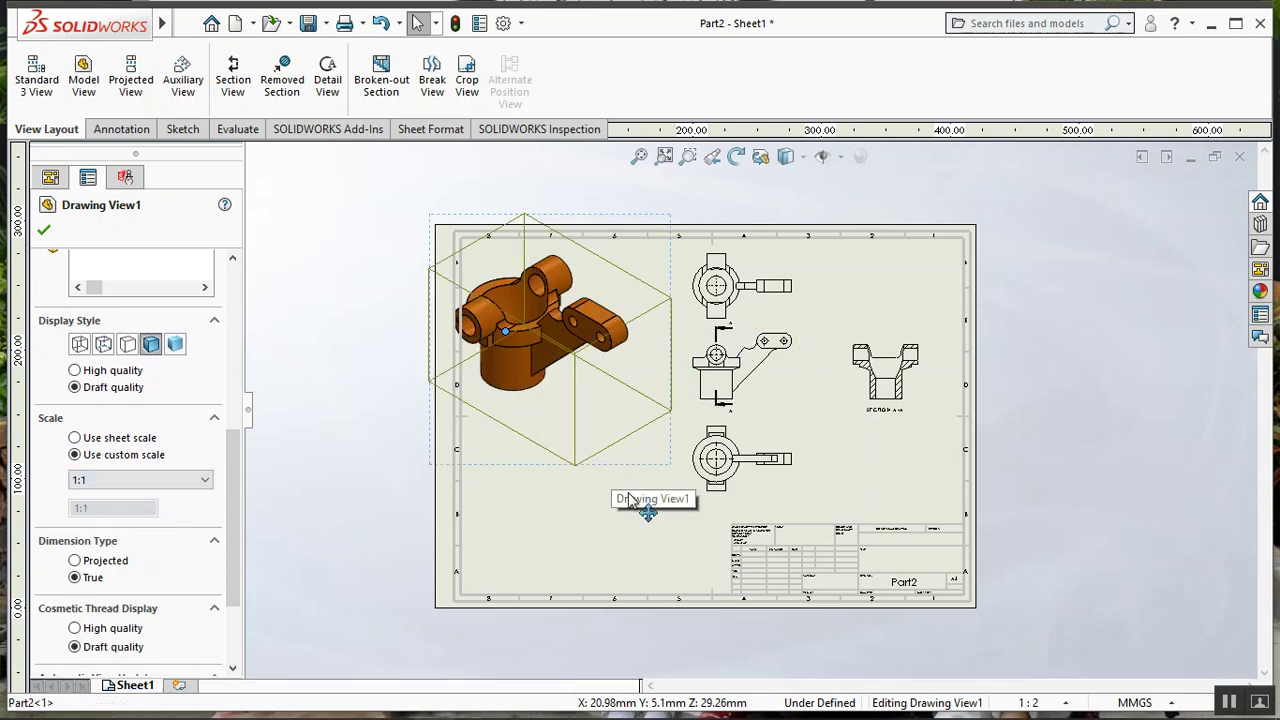
left_click_drag(614, 472, 645, 565)
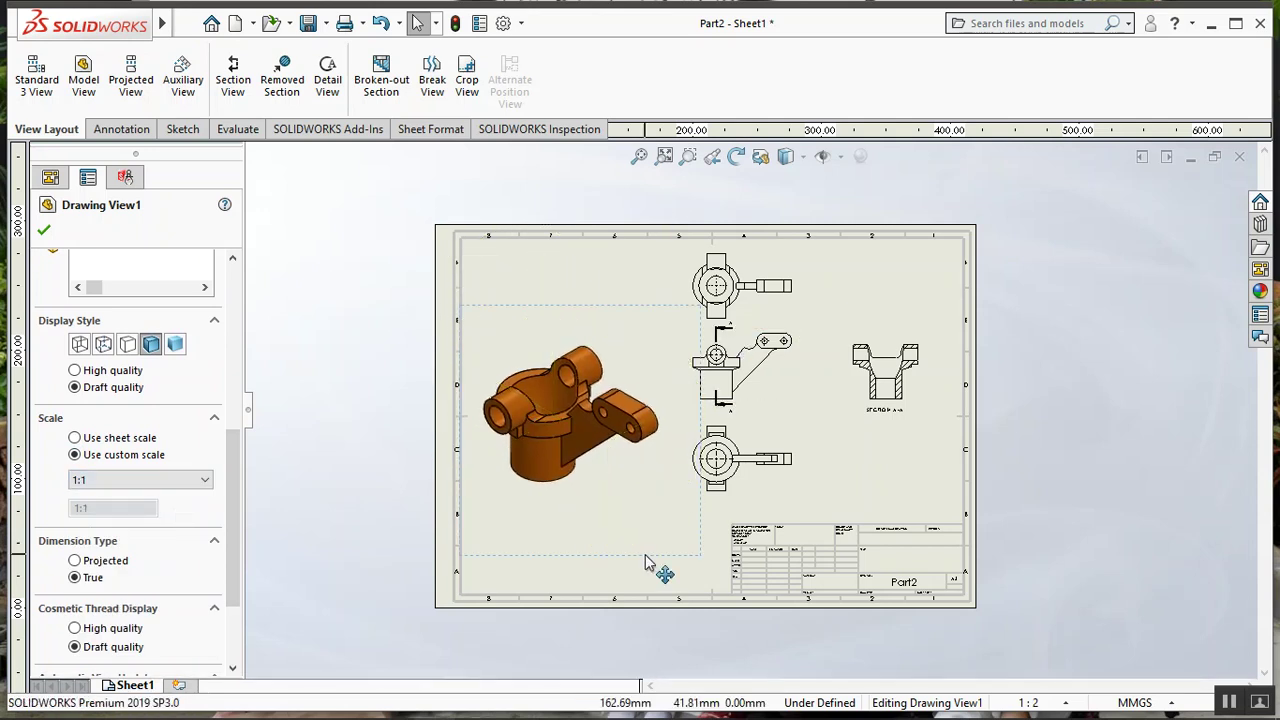
scroll(890, 585, "down", 1)
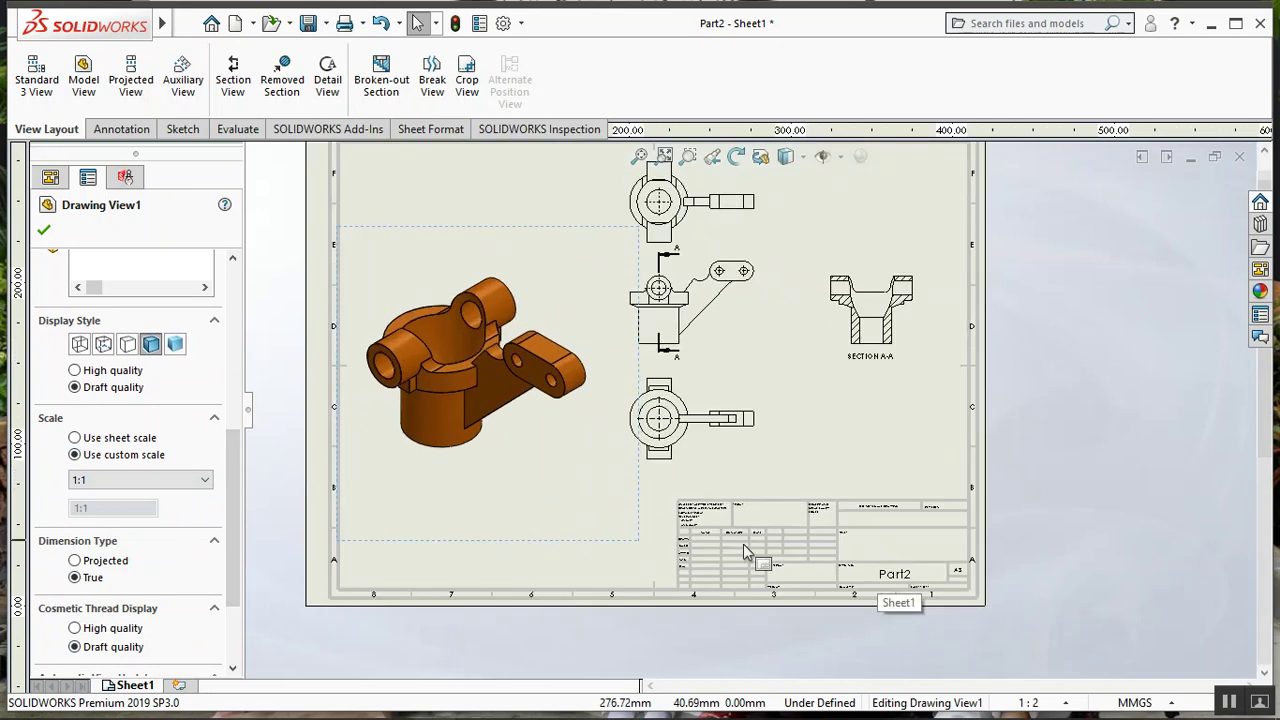
left_click(743, 546)
- Switch the sheet into Edit Sheet Format mode to reach the title block
right_click(743, 546)
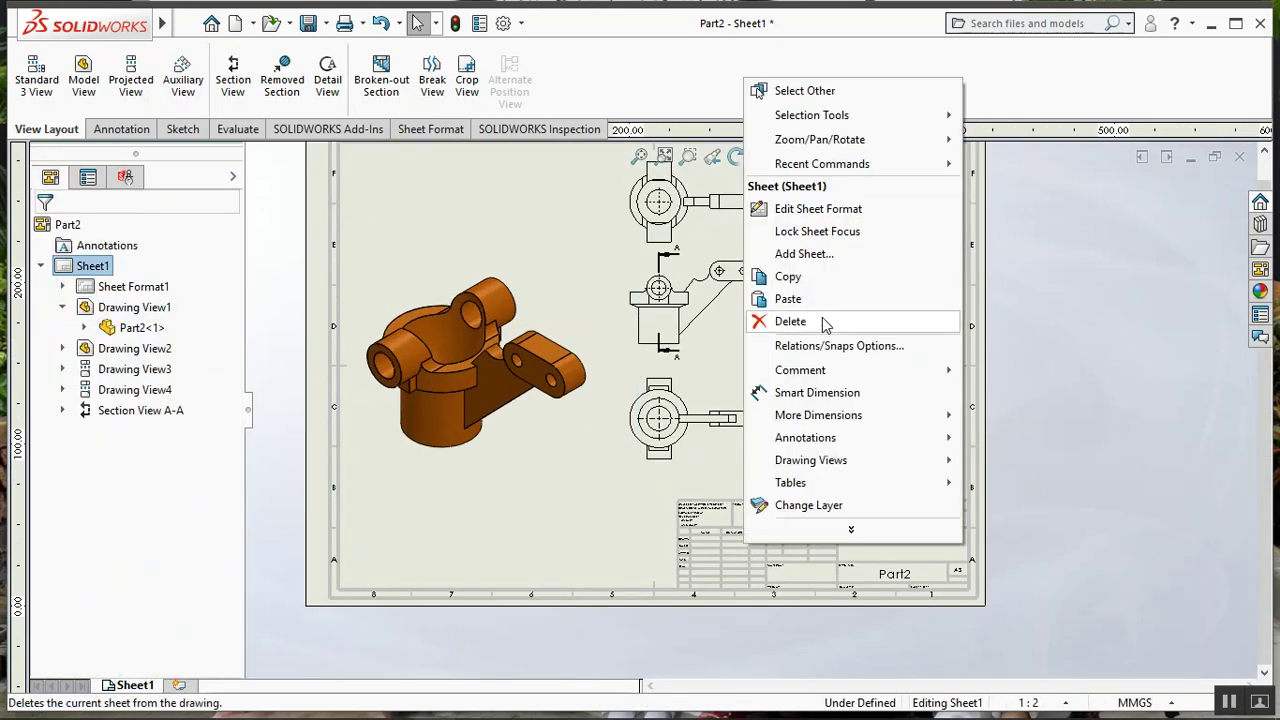
left_click(839, 208)
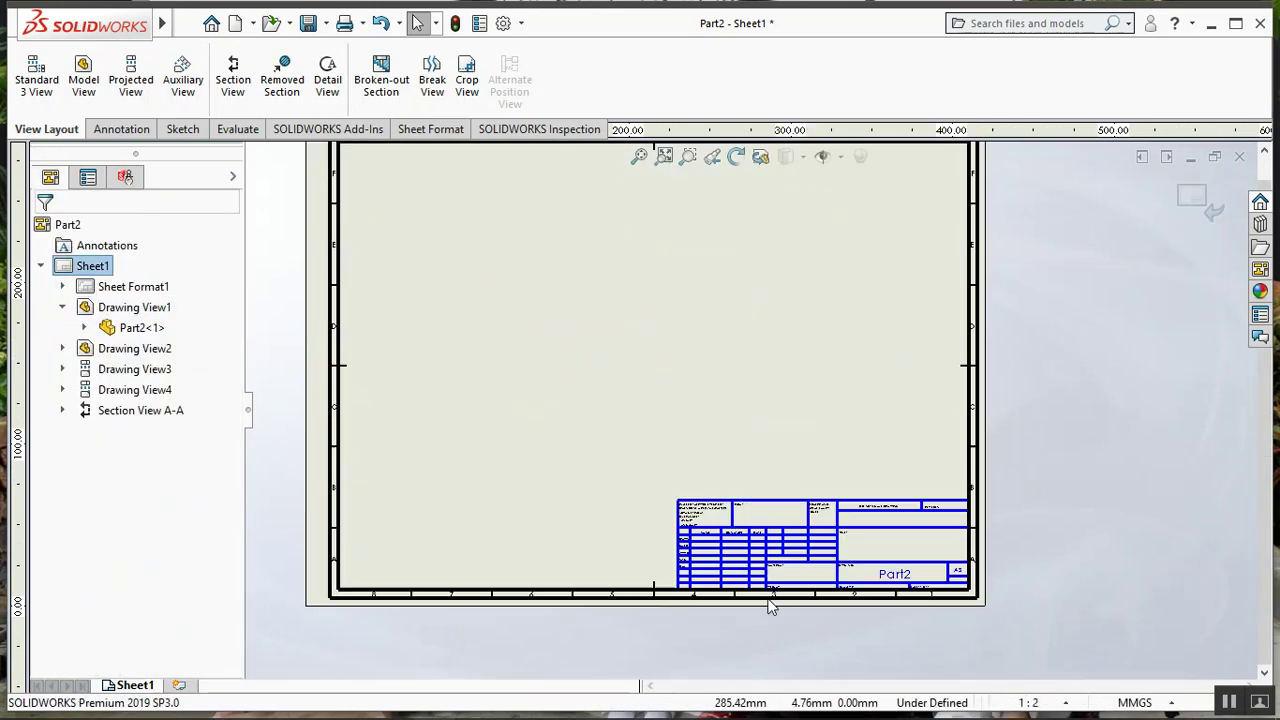
scroll(712, 541, "down", 2)
scroll(720, 537, "down", 2)
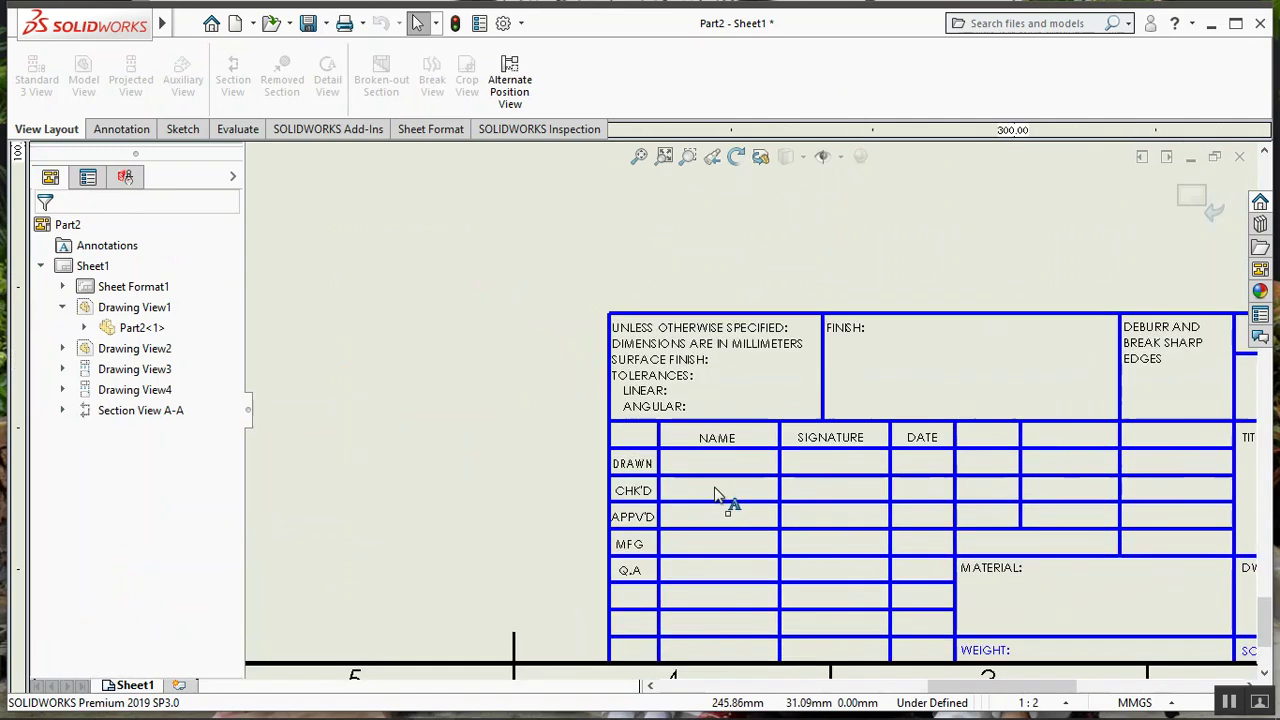
scroll(726, 523, "down", 1)
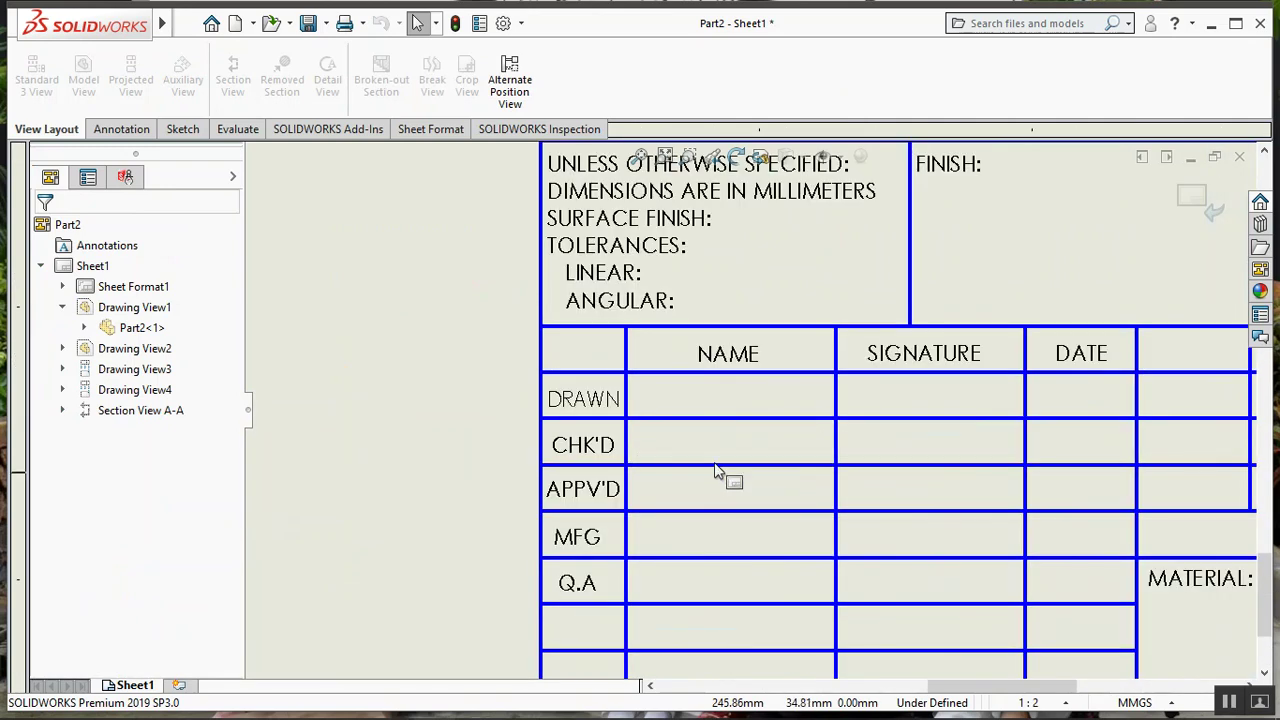
- Enter the drafter's name in the title block's DRAWN/NAME cell and exit sheet-format editing
left_click(729, 398)
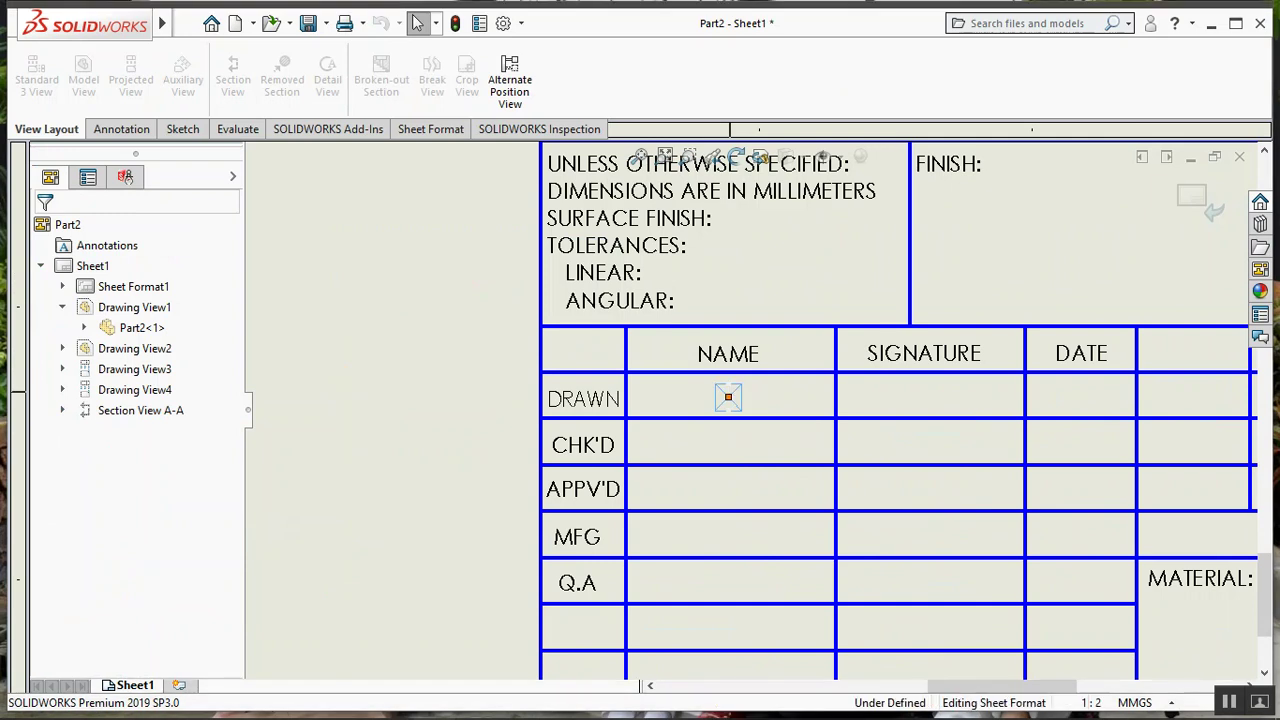
double_click(728, 397)
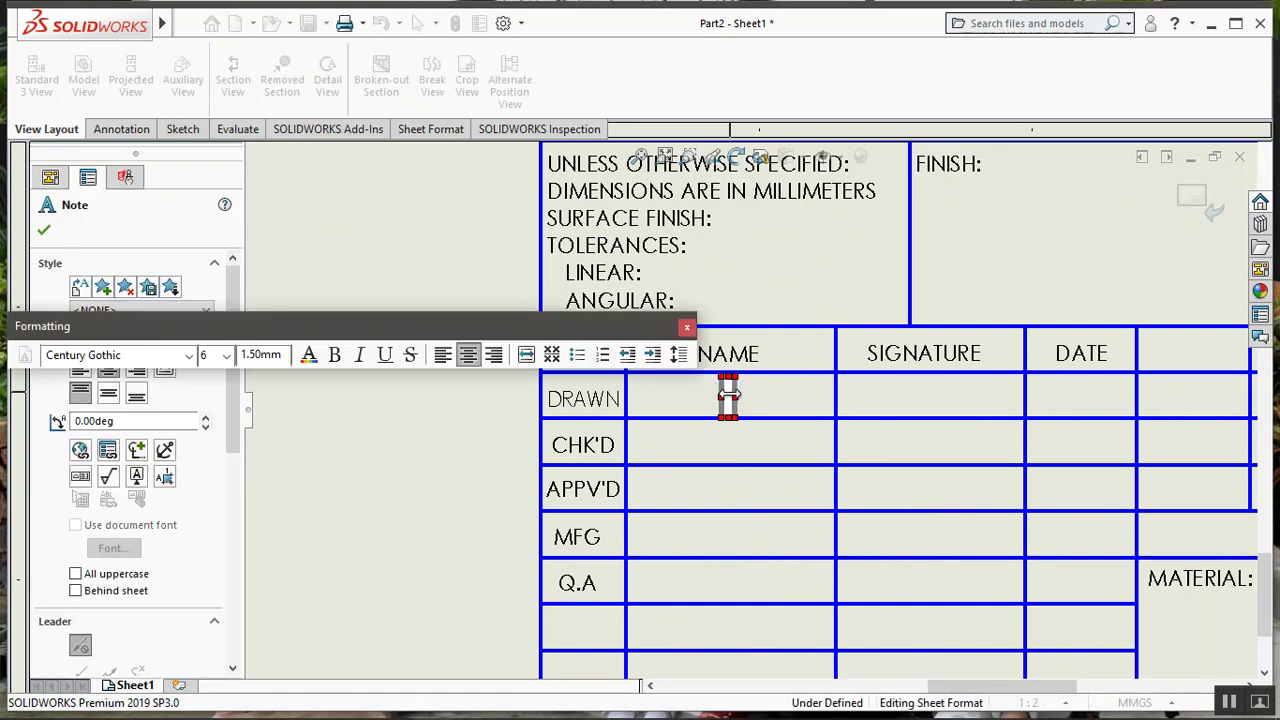
type("khoirul")
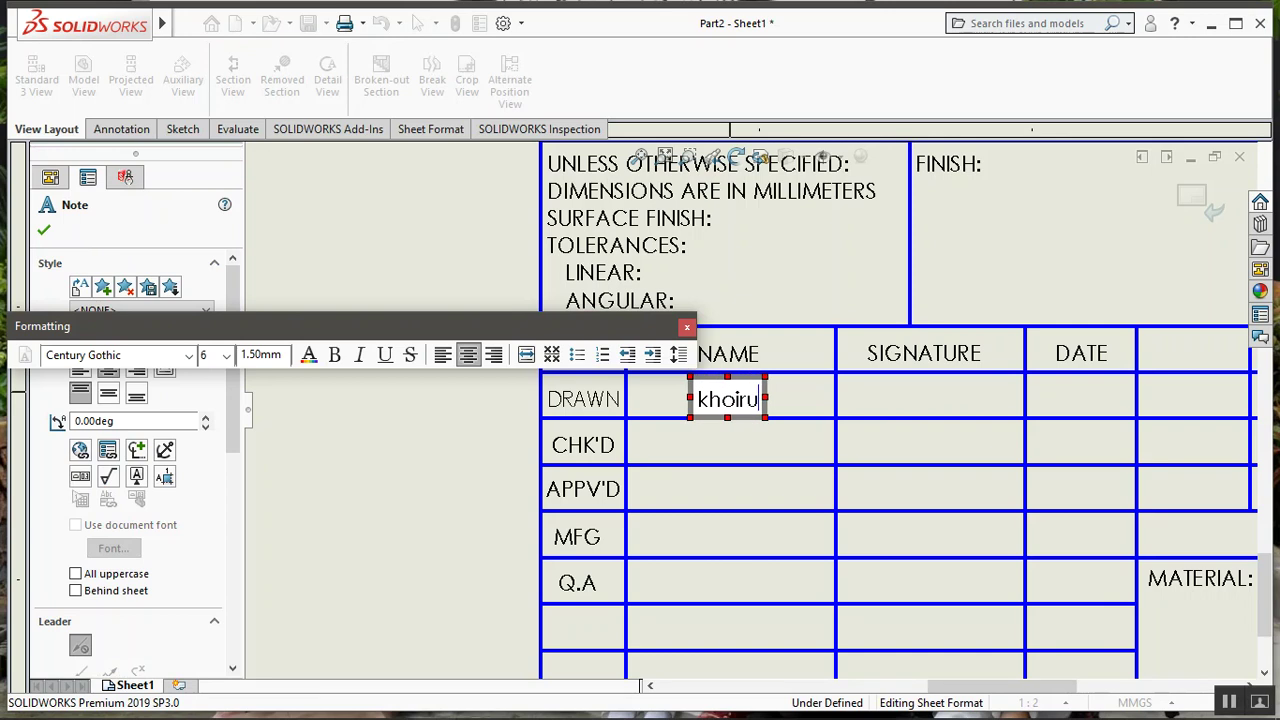
type(" Fauzi")
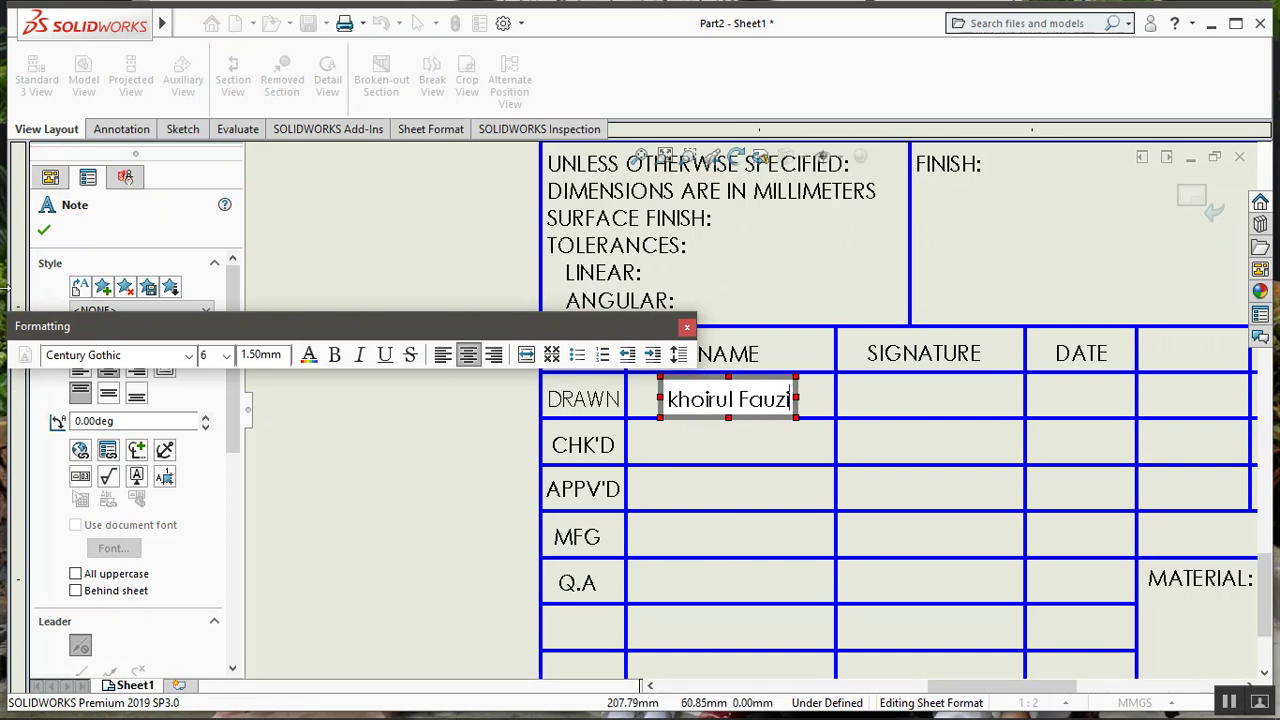
left_click(43, 232)
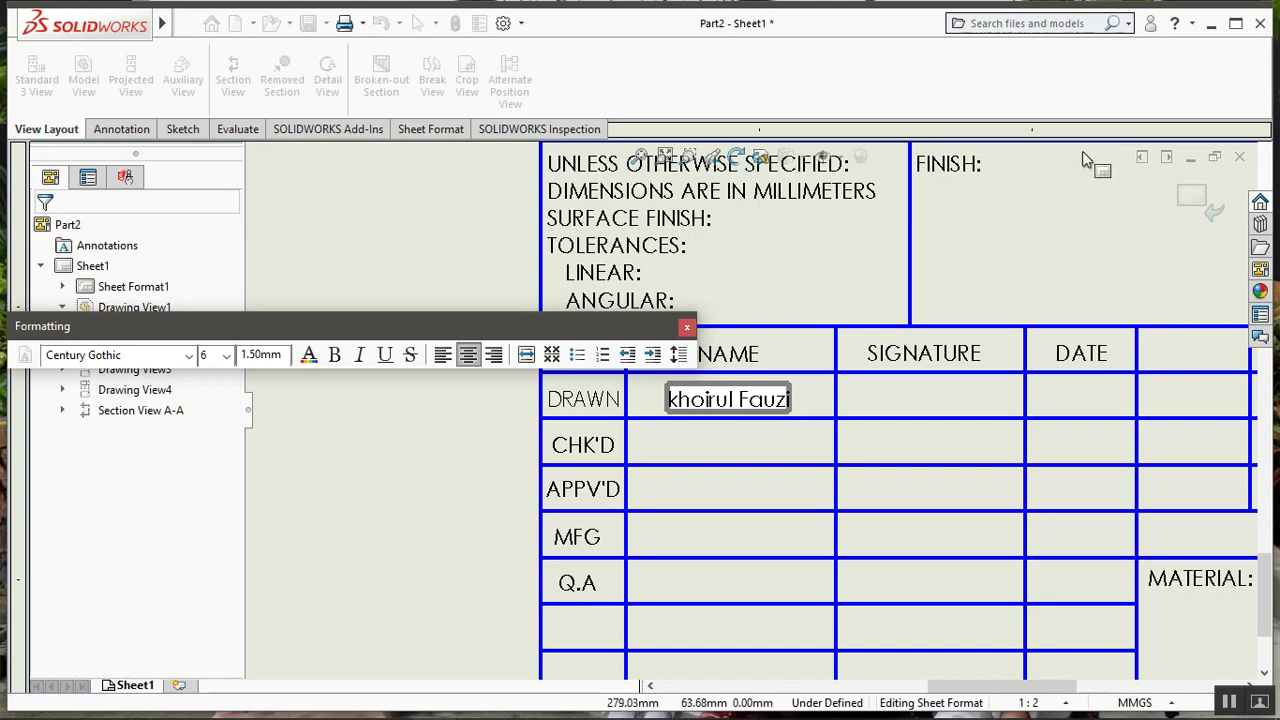
left_click(1193, 196)
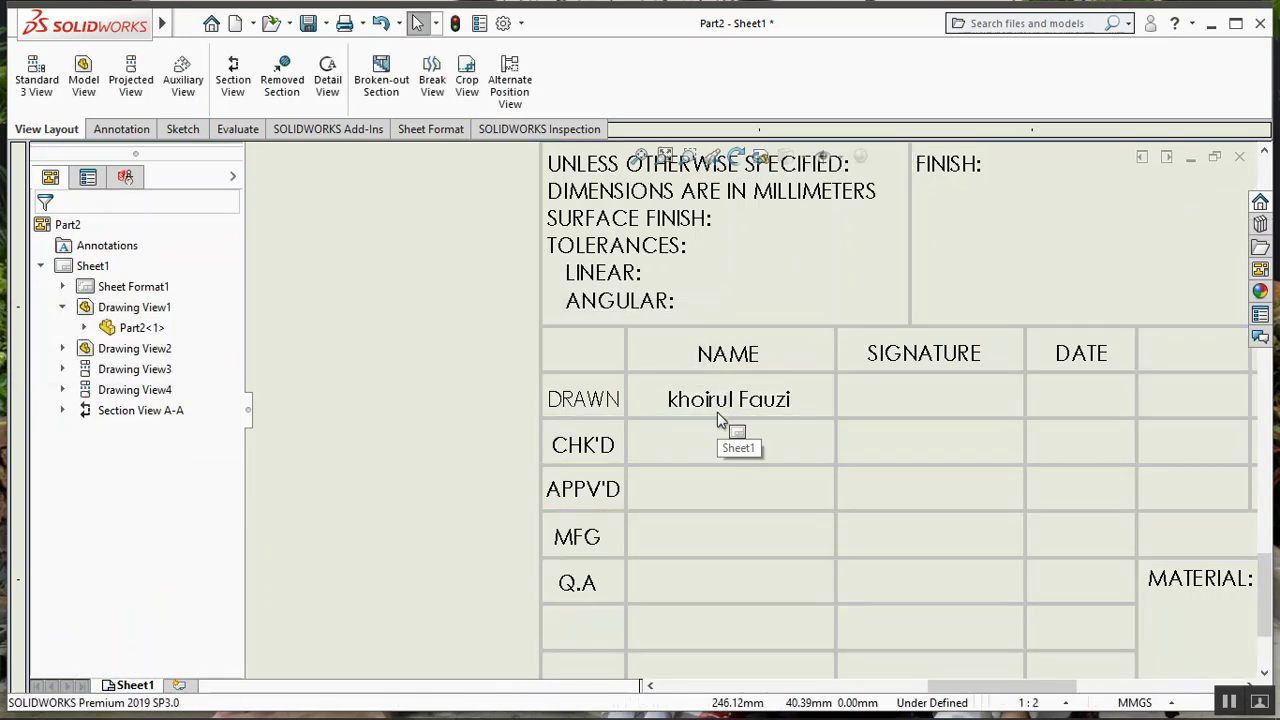
scroll(720, 420, "up", 2)
scroll(737, 440, "up", 3)
scroll(737, 337, "up", 2)
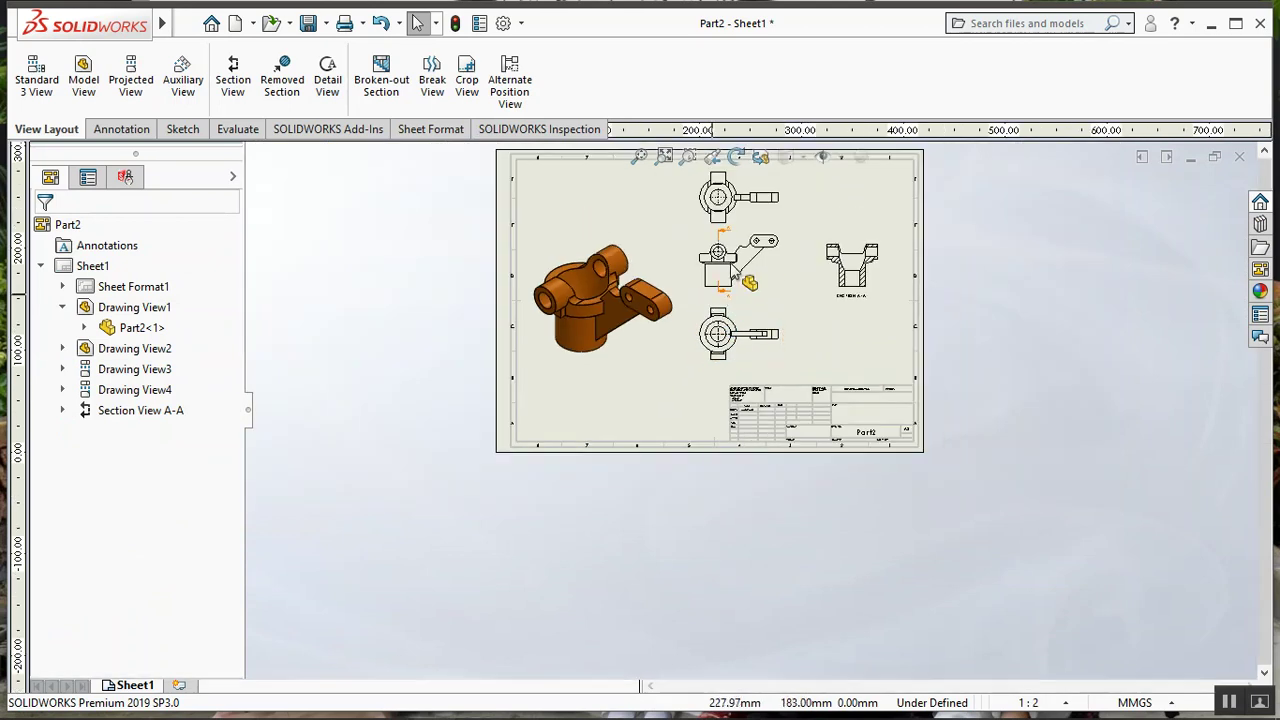
scroll(725, 285, "down", 2)
scroll(710, 455, "down", 2)
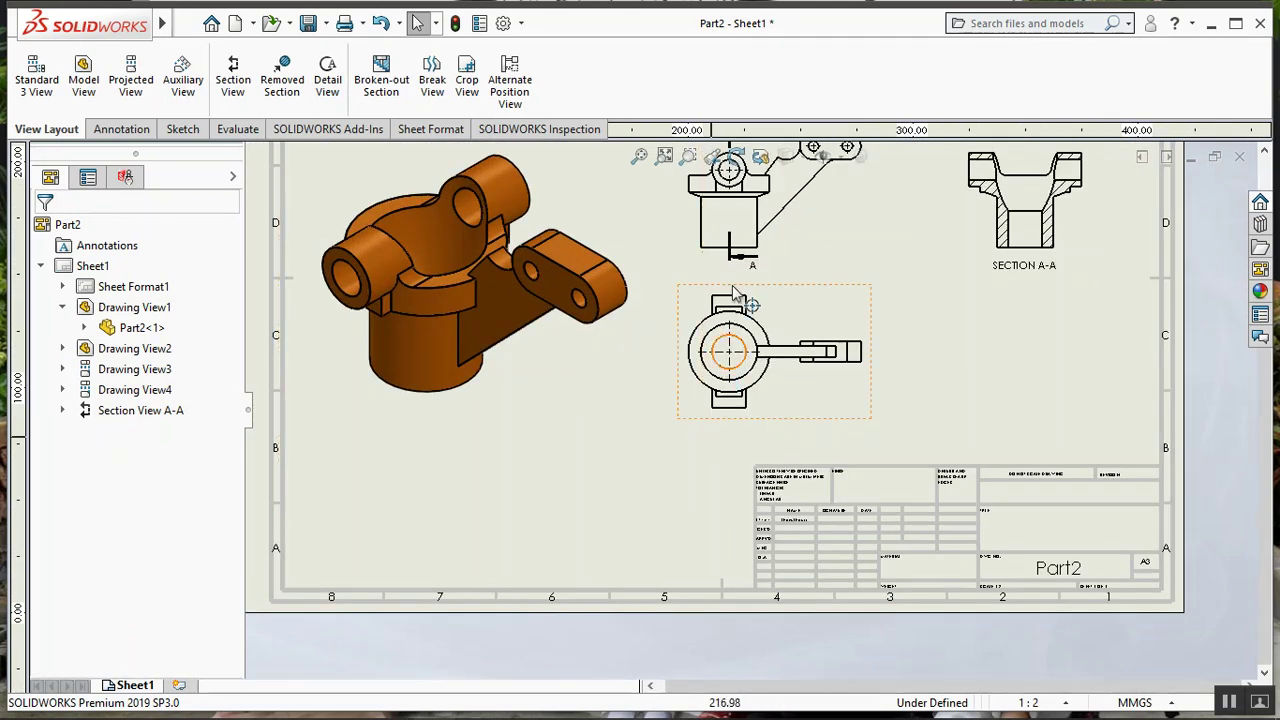
scroll(730, 343, "down", 1)
scroll(737, 251, "down", 1)
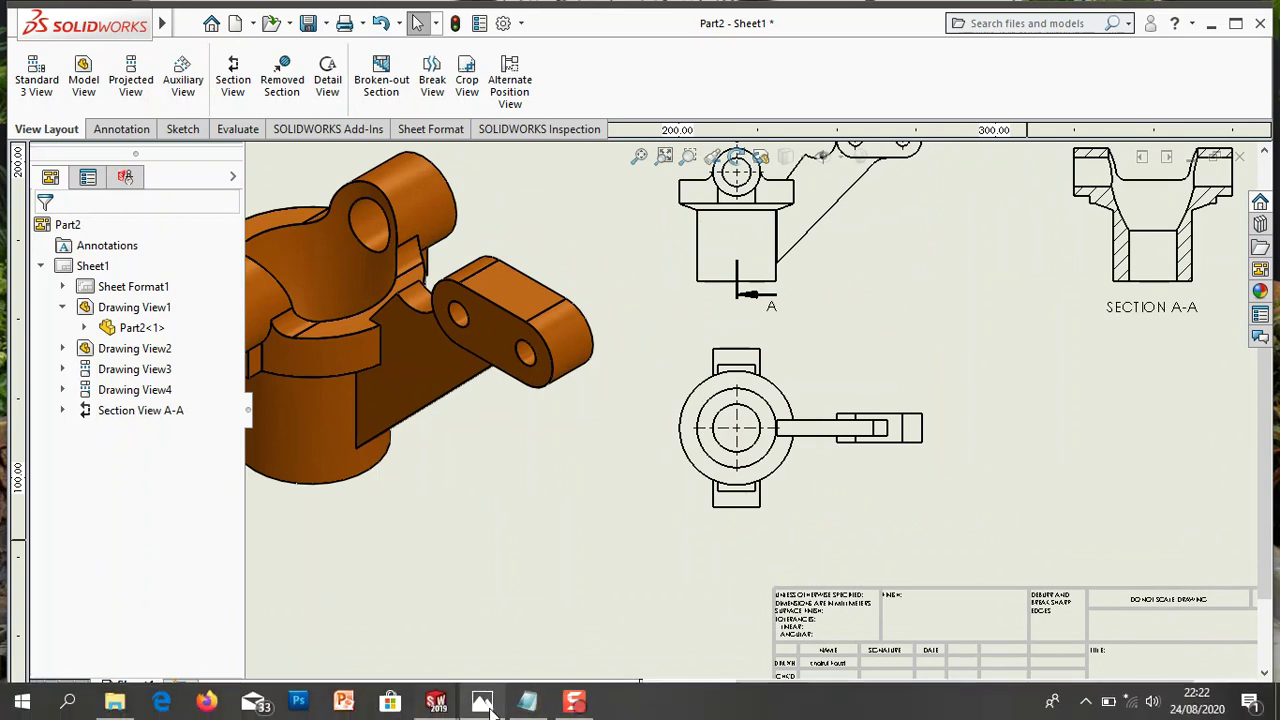
left_click(527, 702)
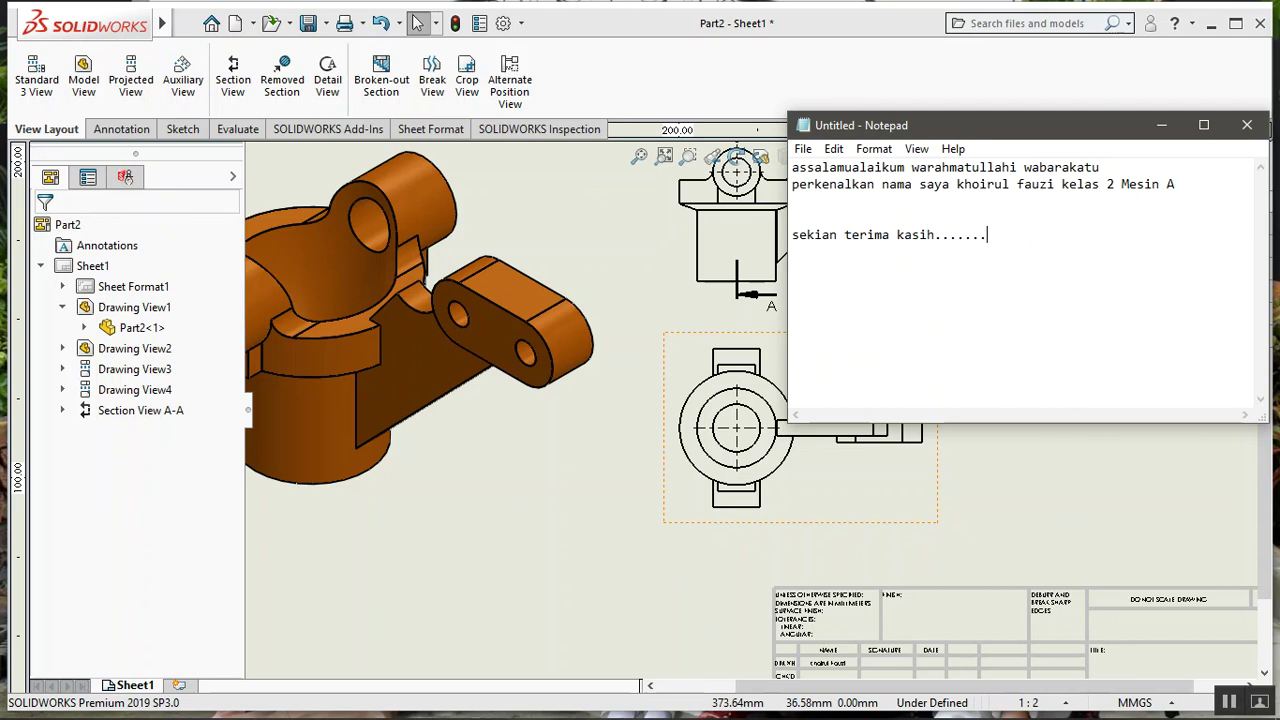
left_click(960, 531)
left_click(1116, 234)
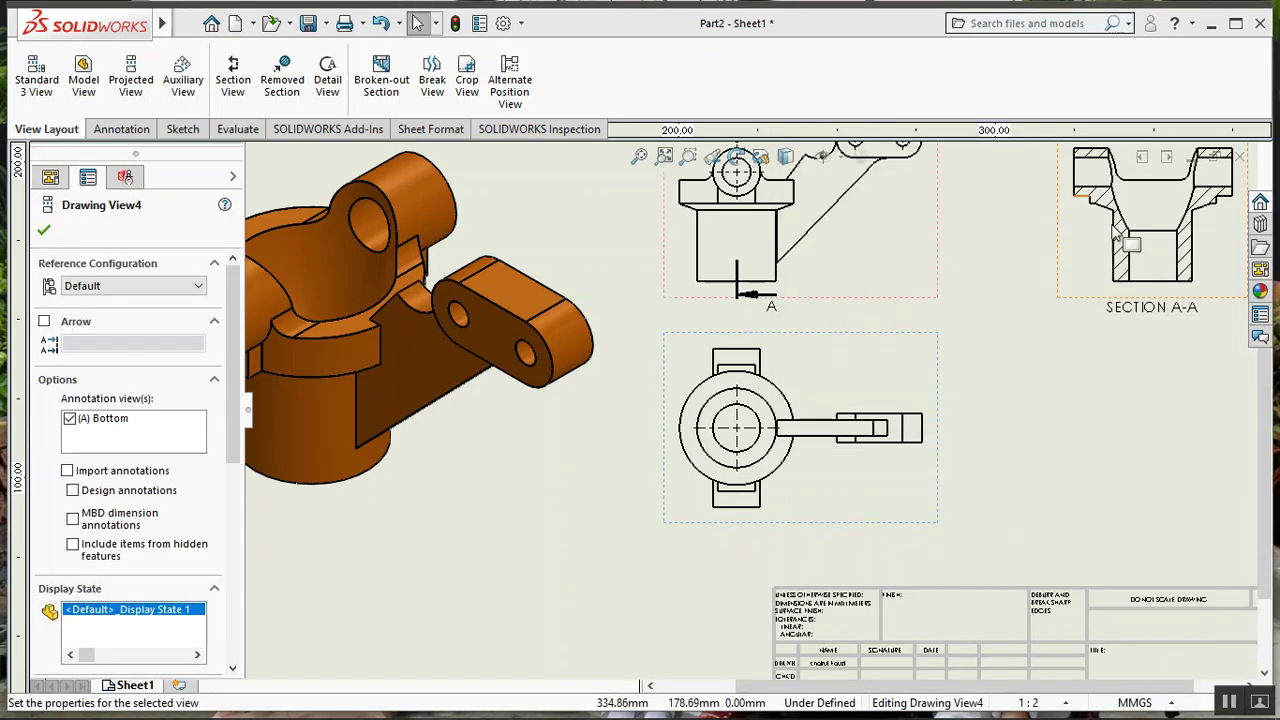
key("f")
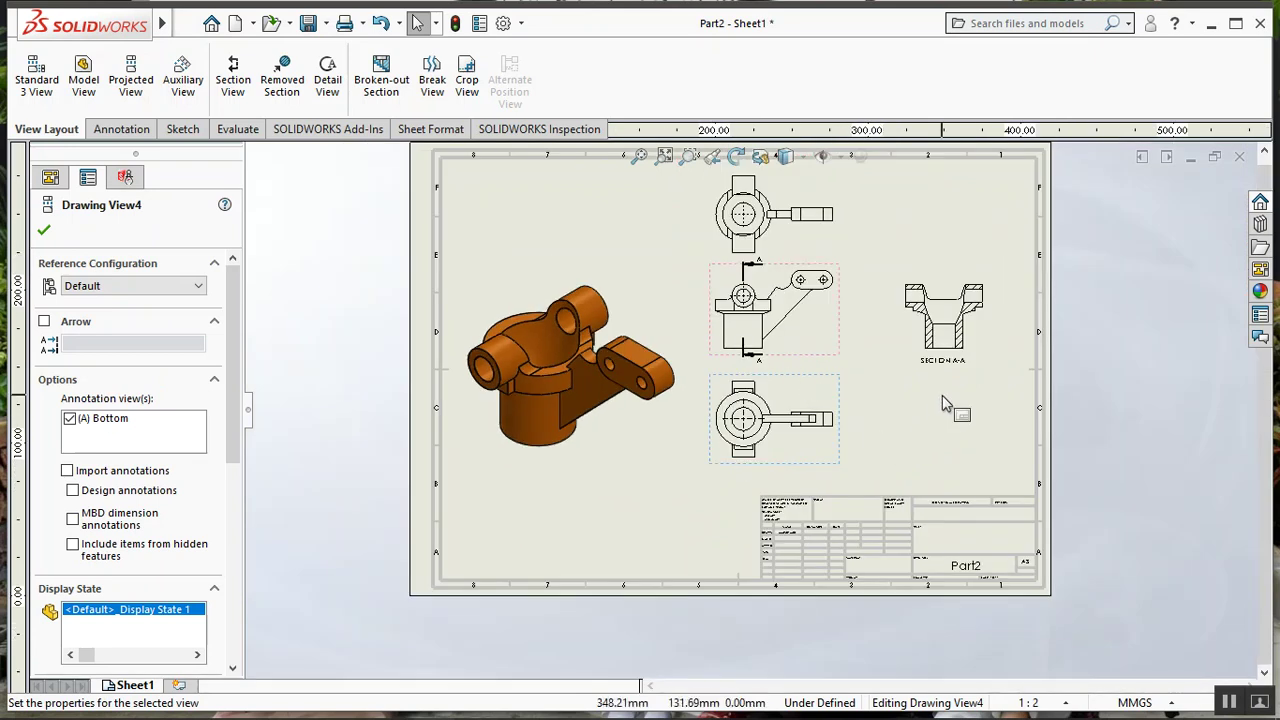